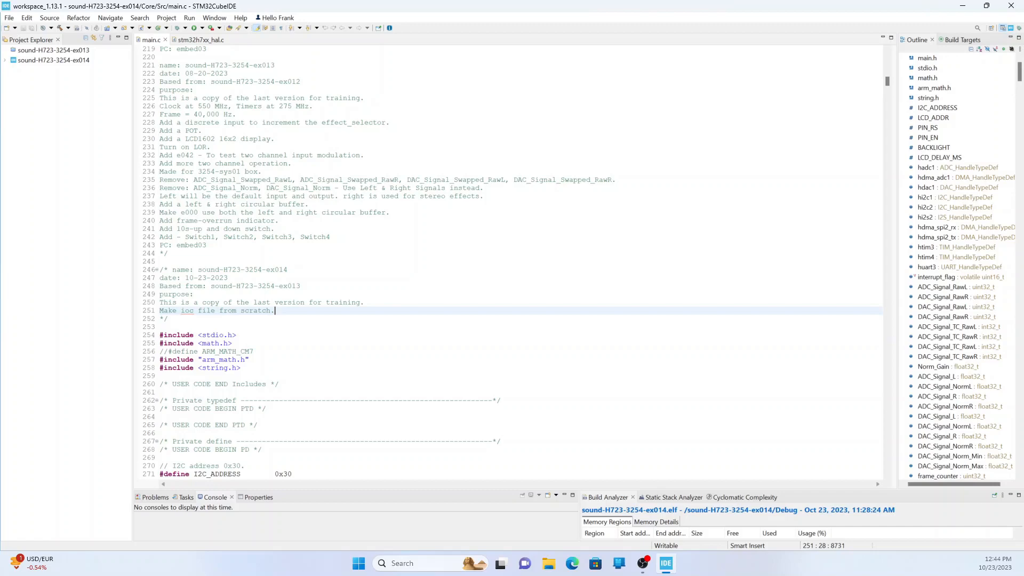
Close the main.c and stm32h7xx_hal.c files, and close the sound-H723-3254-ex014 project
click(165, 39)
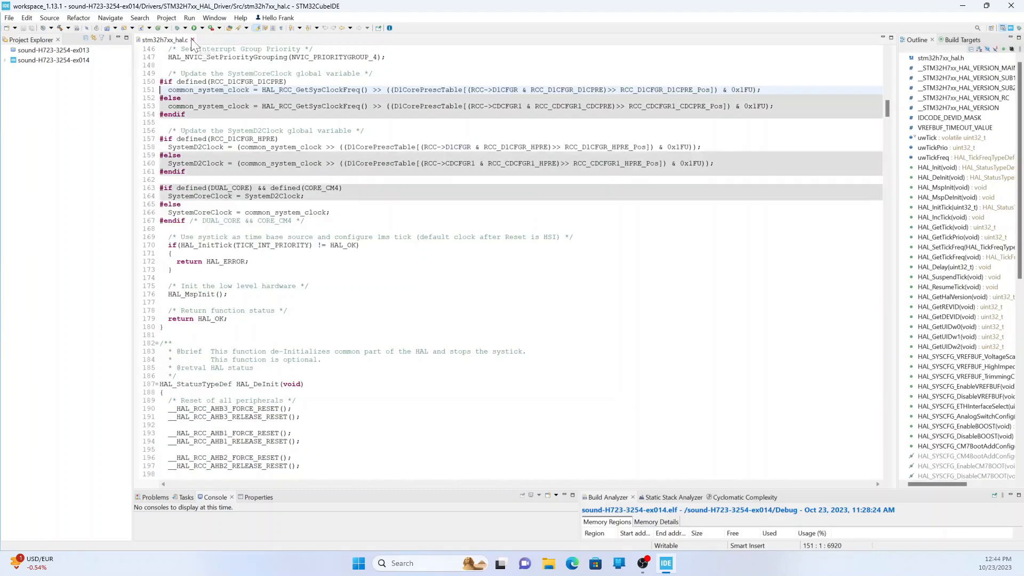
click(192, 40)
click(56, 61)
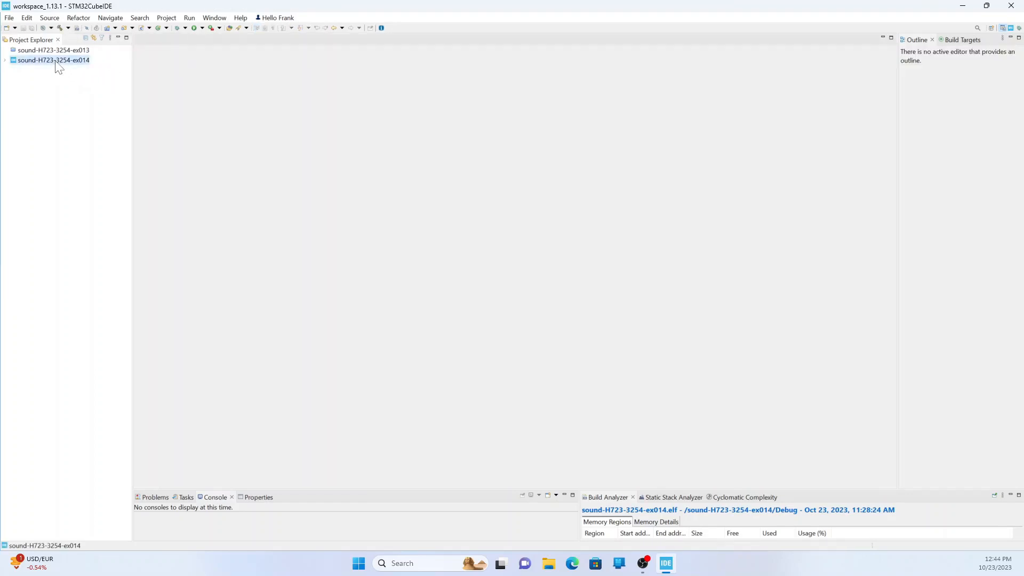
right_click(58, 66)
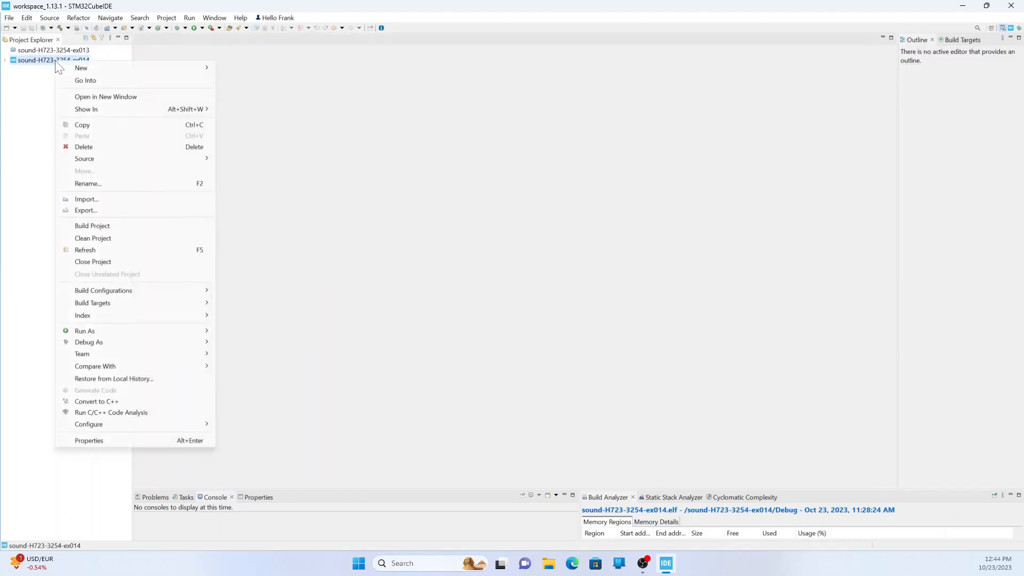
click(97, 262)
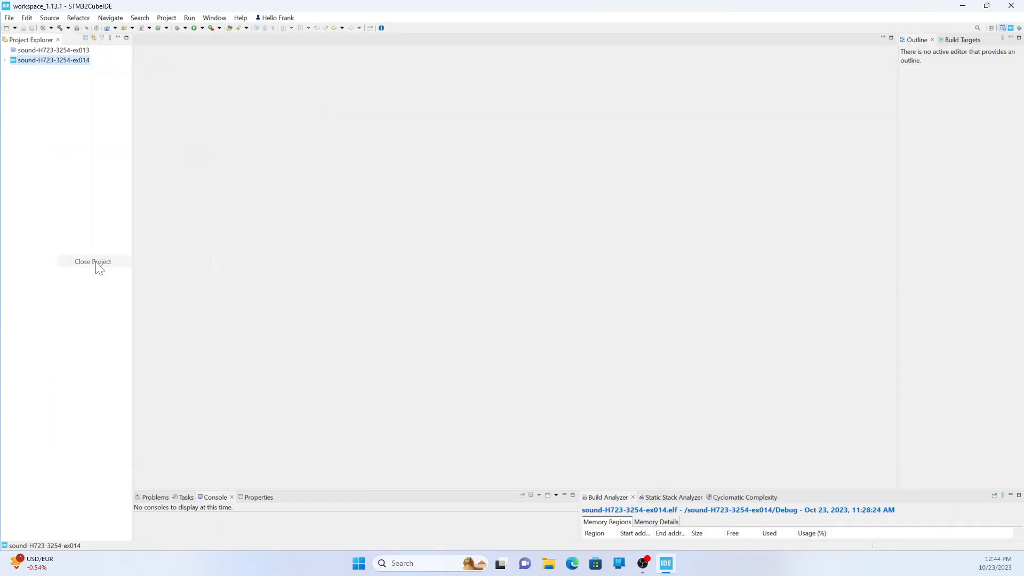
right_click(33, 130)
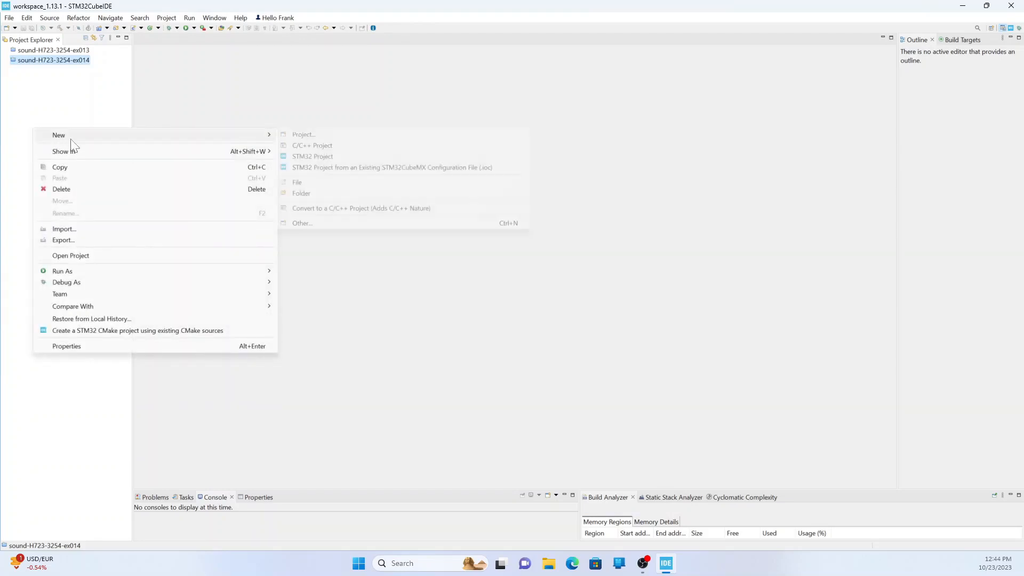
mouse_move(245, 140)
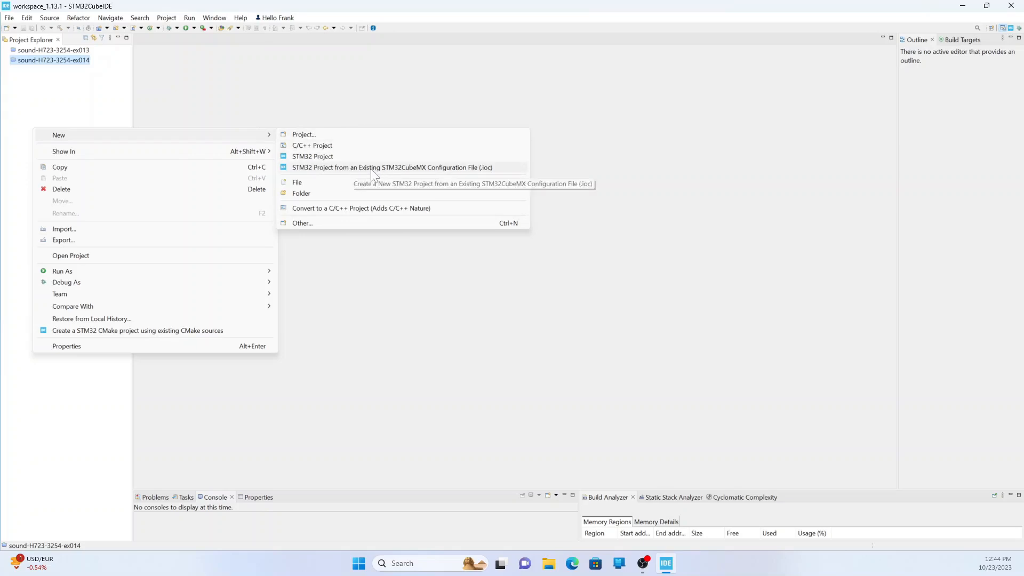
click(305, 156)
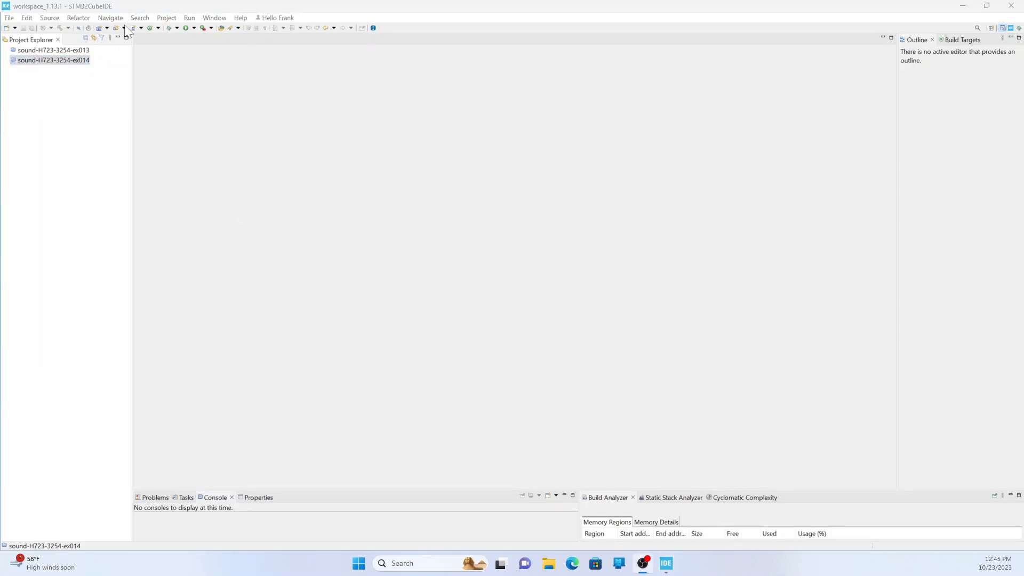
Start creating a new STM32 project and move its target selection window to the middle of the workspace
click(9, 19)
mouse_move(17, 31)
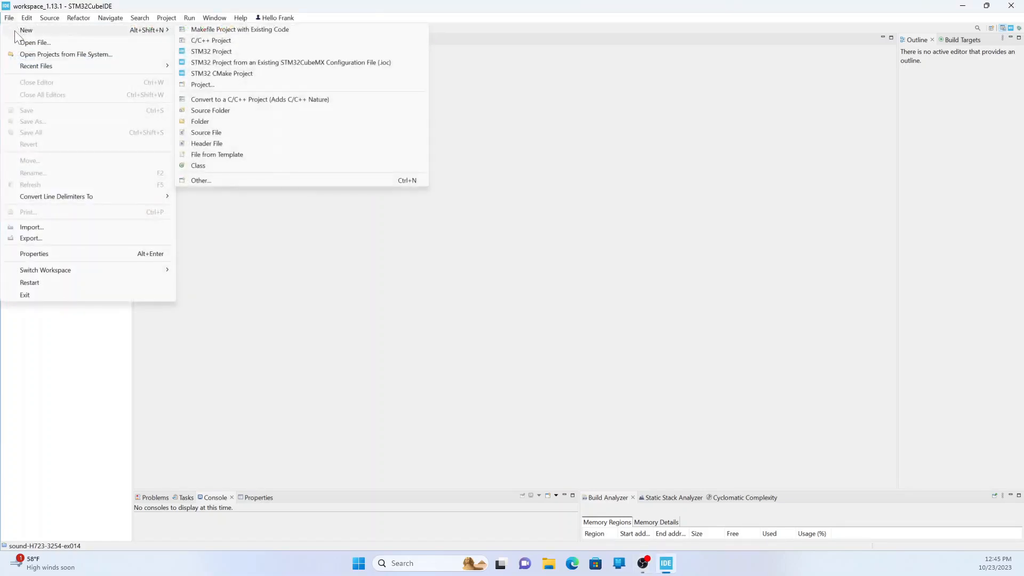
click(205, 53)
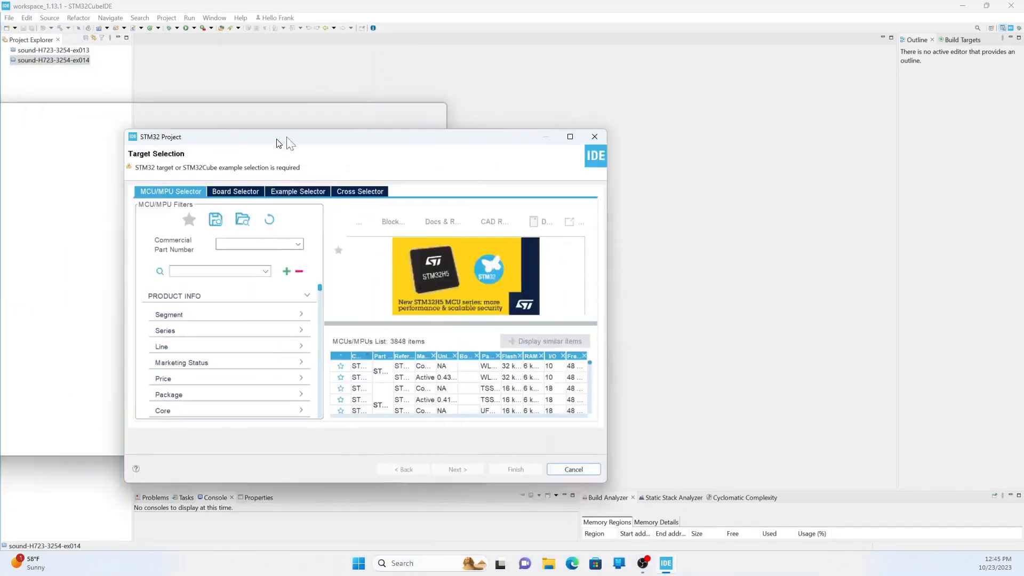
drag(286, 142, 487, 91)
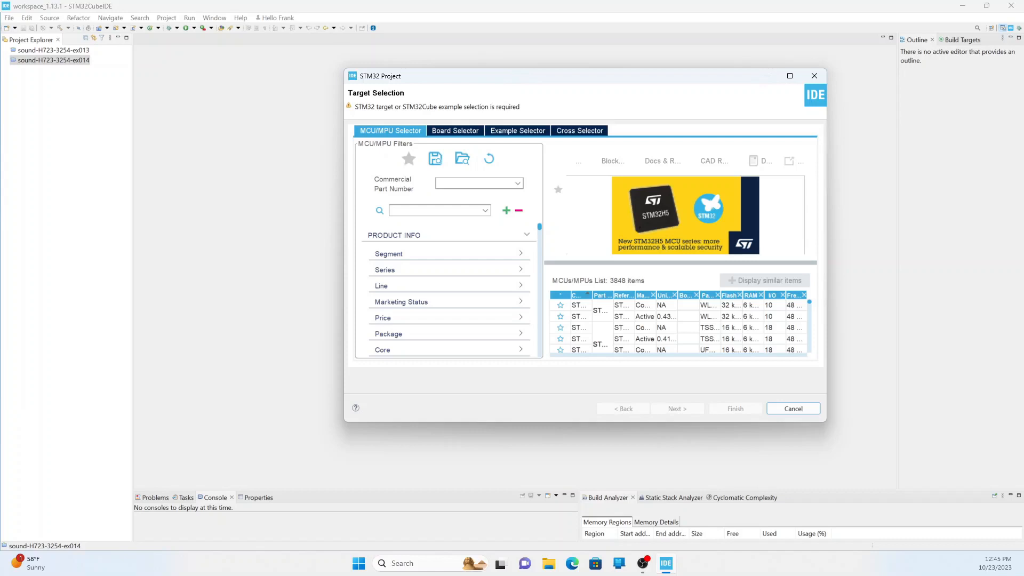
Find the NUCLEO-H723ZG board by its commercial part number and accept it as the project's target
click(456, 132)
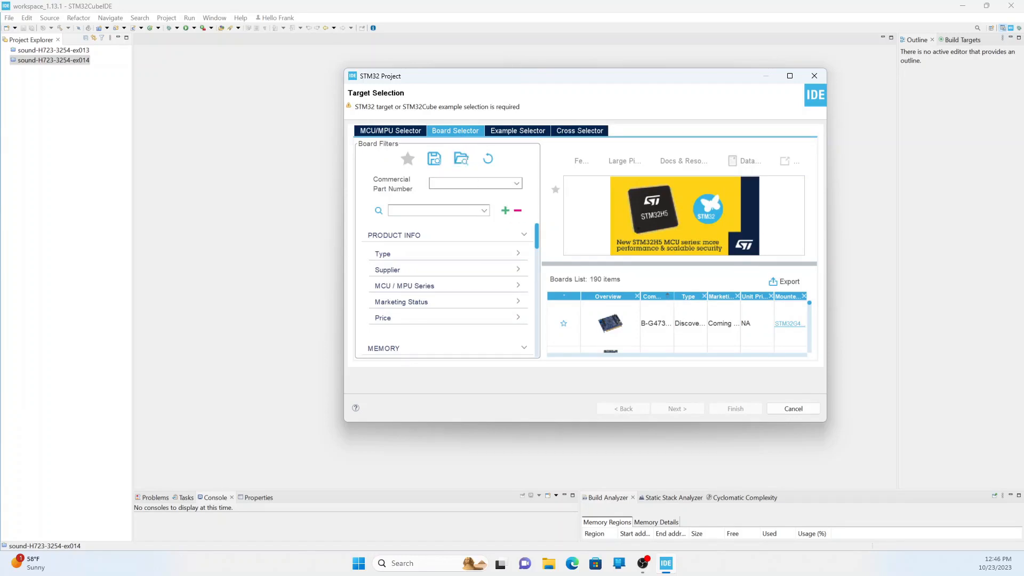
click(497, 184)
text(N)
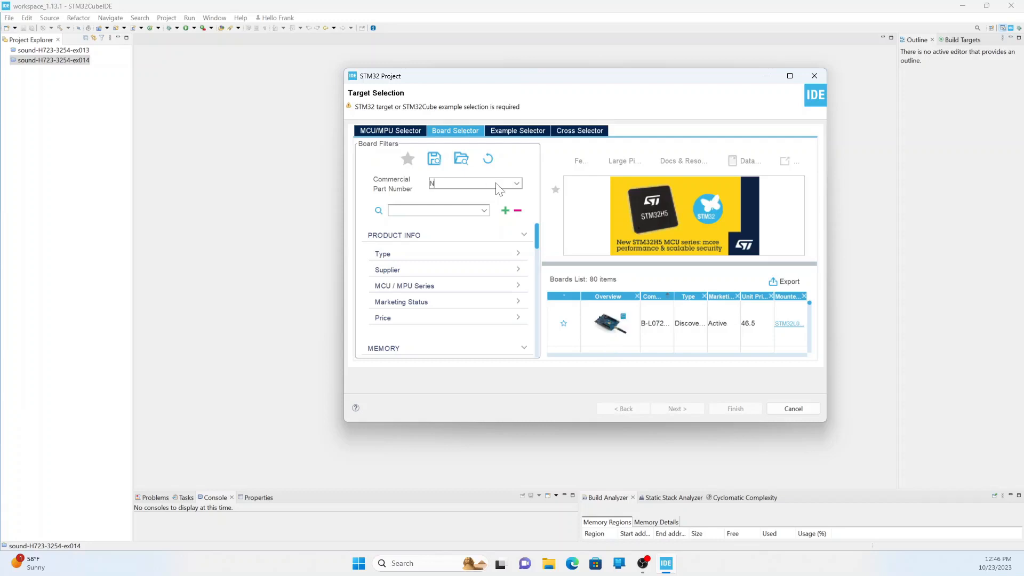
text(EULEO)
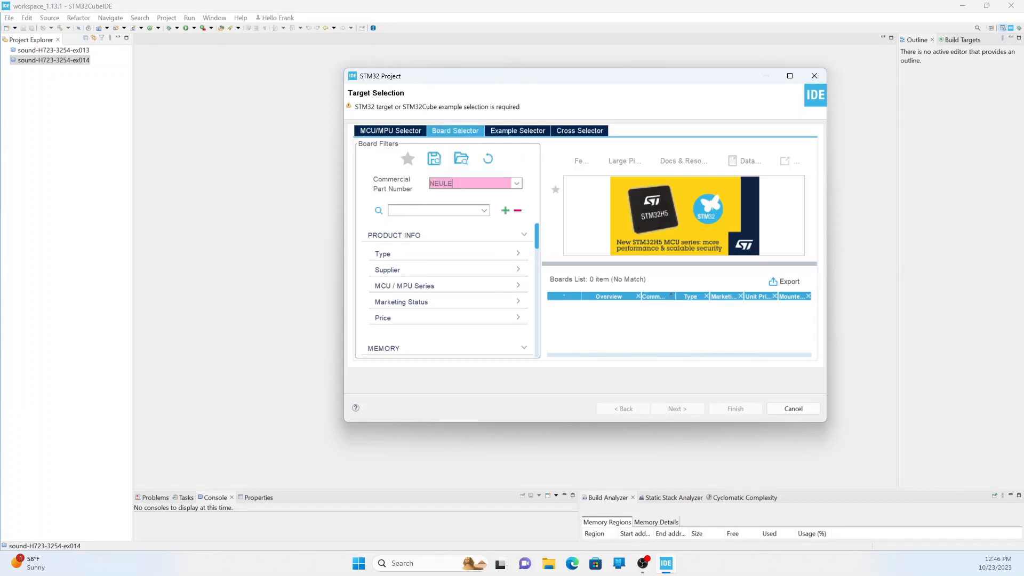
key(BackSpace)
key(BackSpace)
key(BackSpace)
key(BackSpace)
key(BackSpace)
text(UE)
key(BackSpace)
text(C)
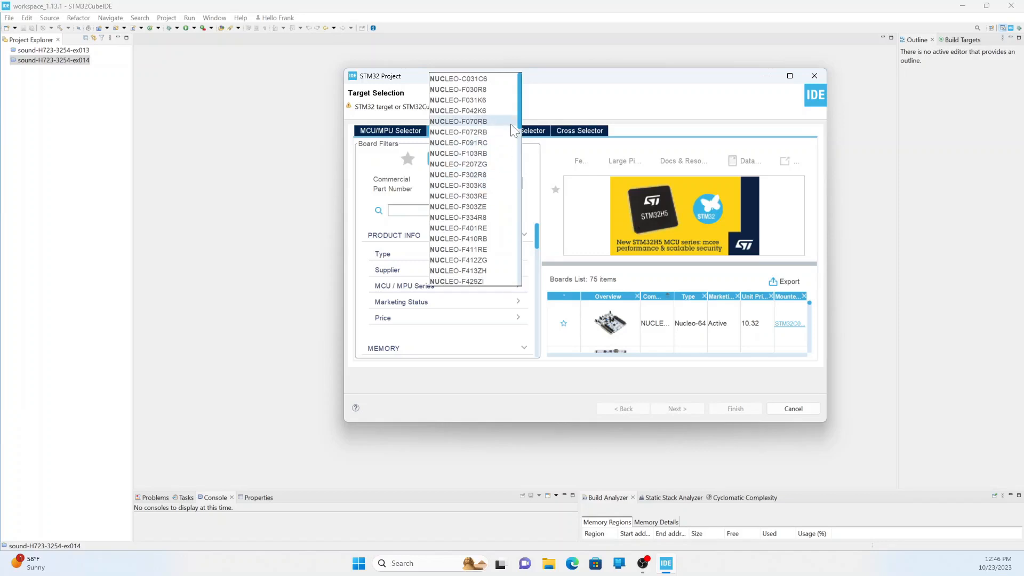
scroll(515, 162, down, 2)
scroll(515, 162, down, 7)
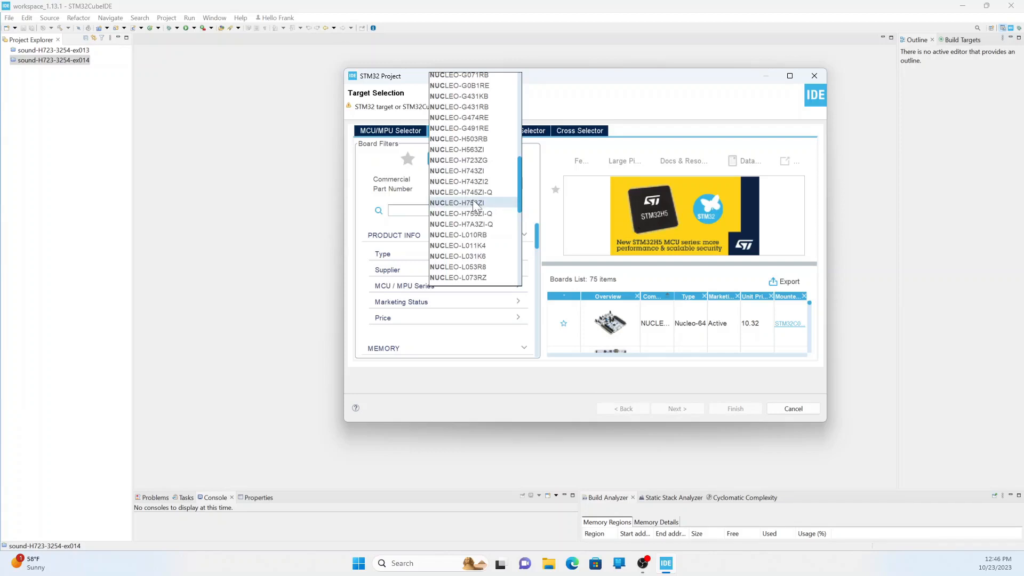
click(468, 162)
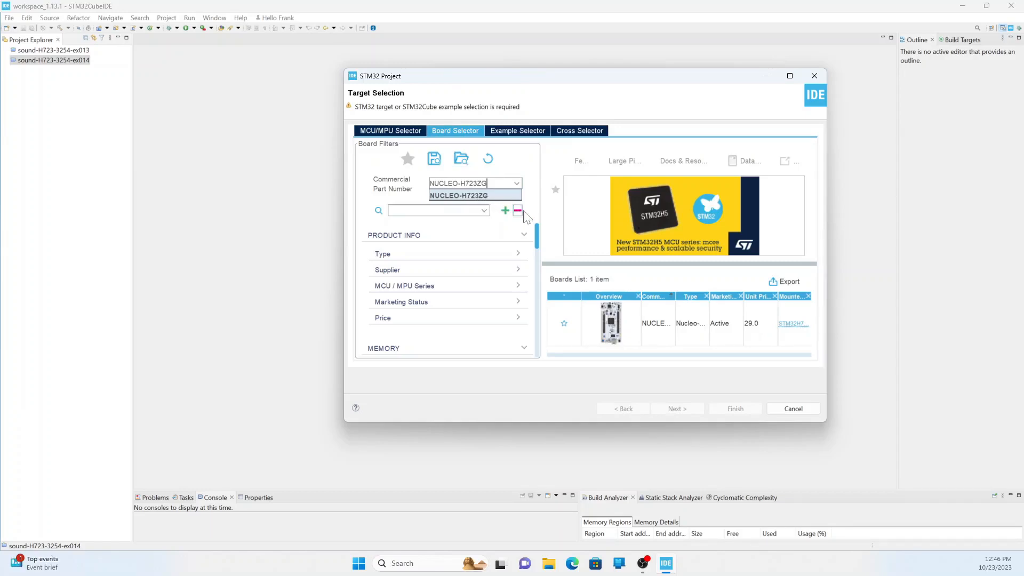
click(678, 334)
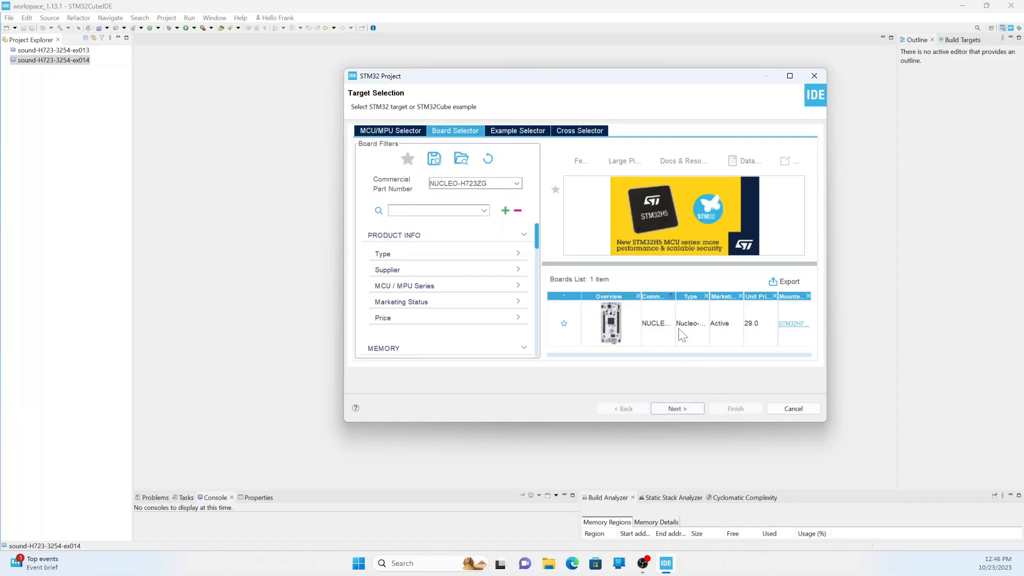
click(694, 411)
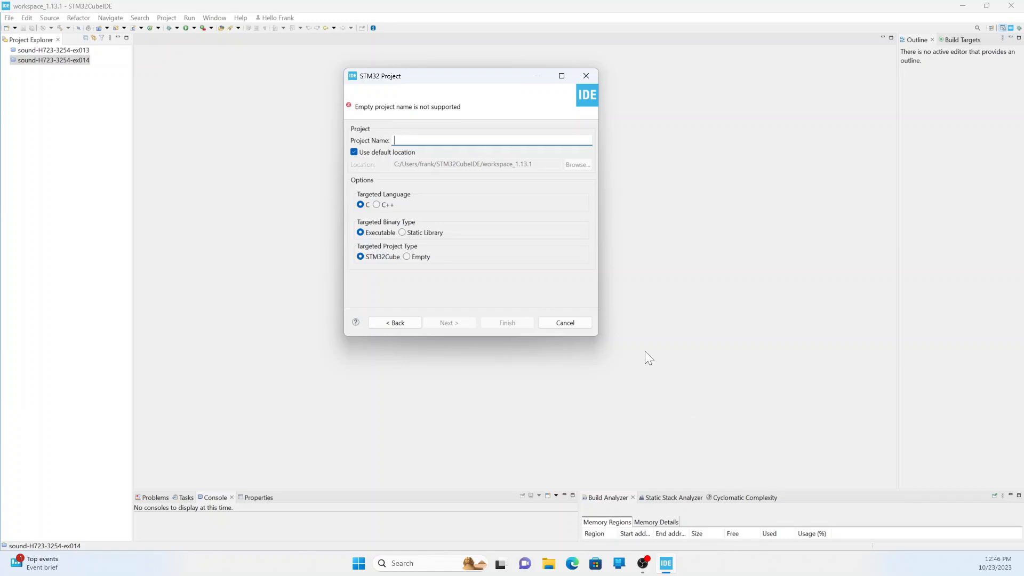
Name the project sound-H723-3254-ex015 and create it with firmware package V1.11.1, without initializing the peripherals in their default mode
text(sound)
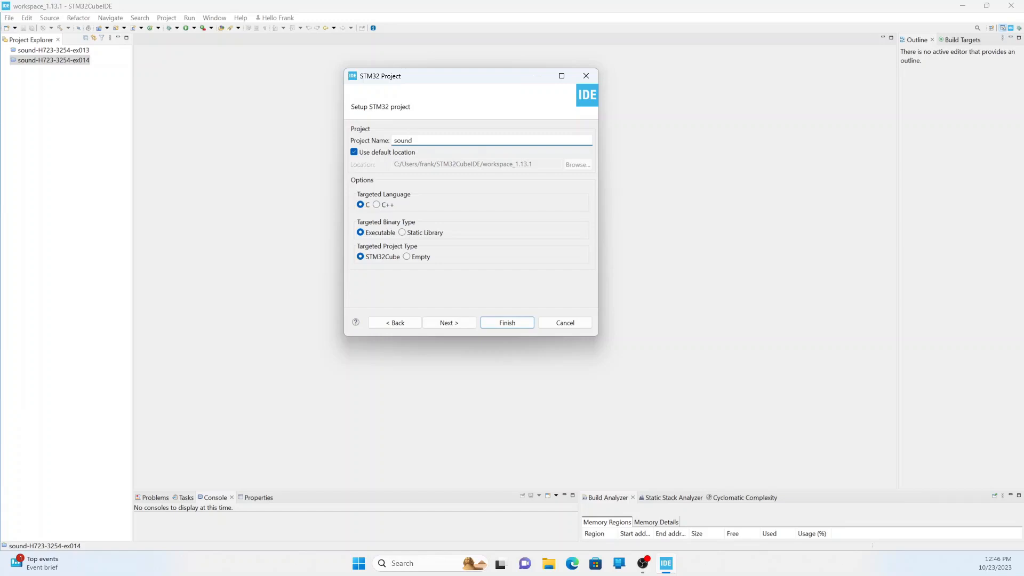
text(-H723-3254-ex015)
click(450, 321)
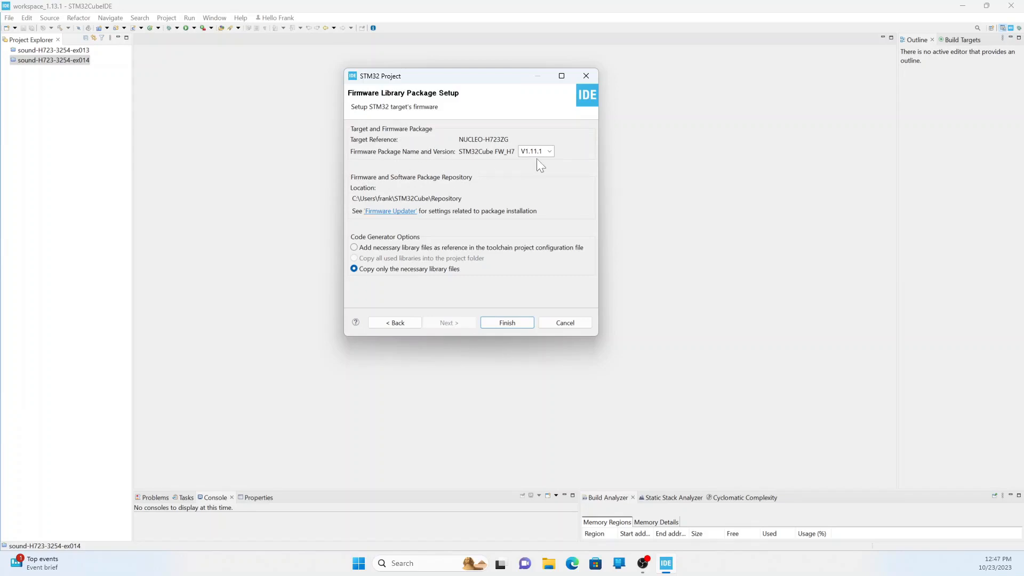
click(503, 325)
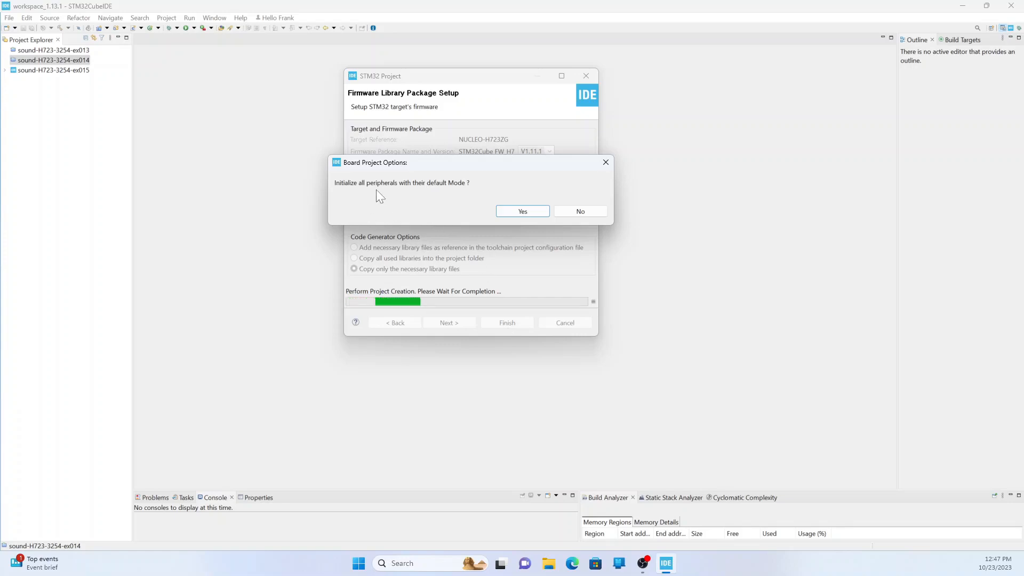
click(574, 212)
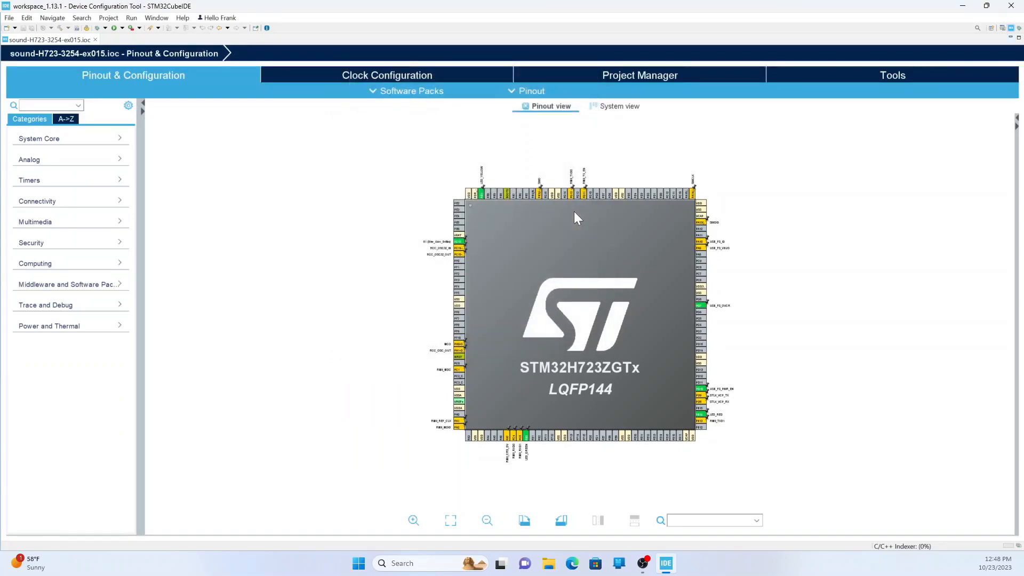
Set the SWO pin PB3 on the chip's pinout to Reset_State
scroll(365, 372, up, 3)
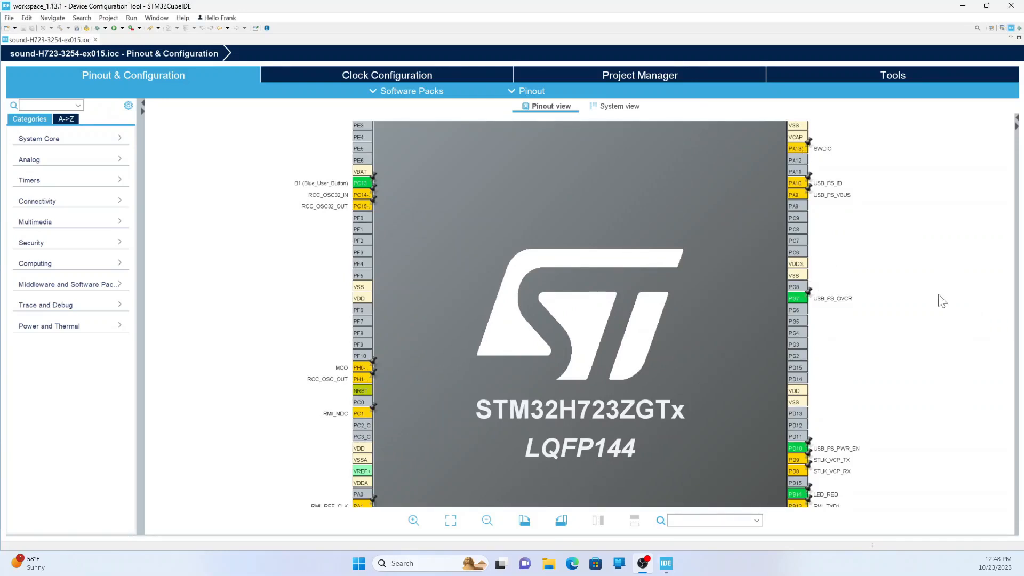
scroll(937, 320, up, 1)
drag(932, 294, 934, 384)
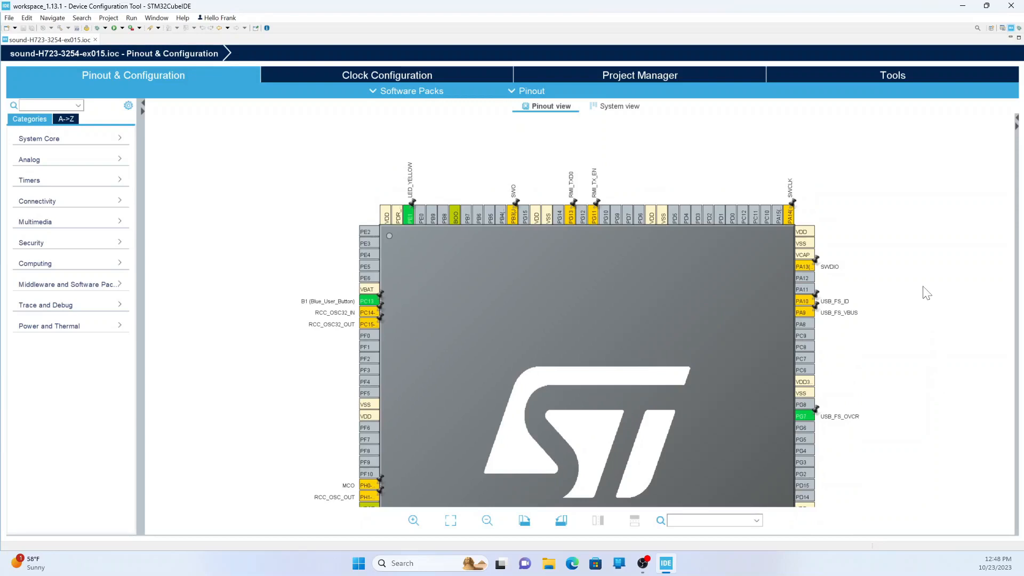
mouse_move(512, 220)
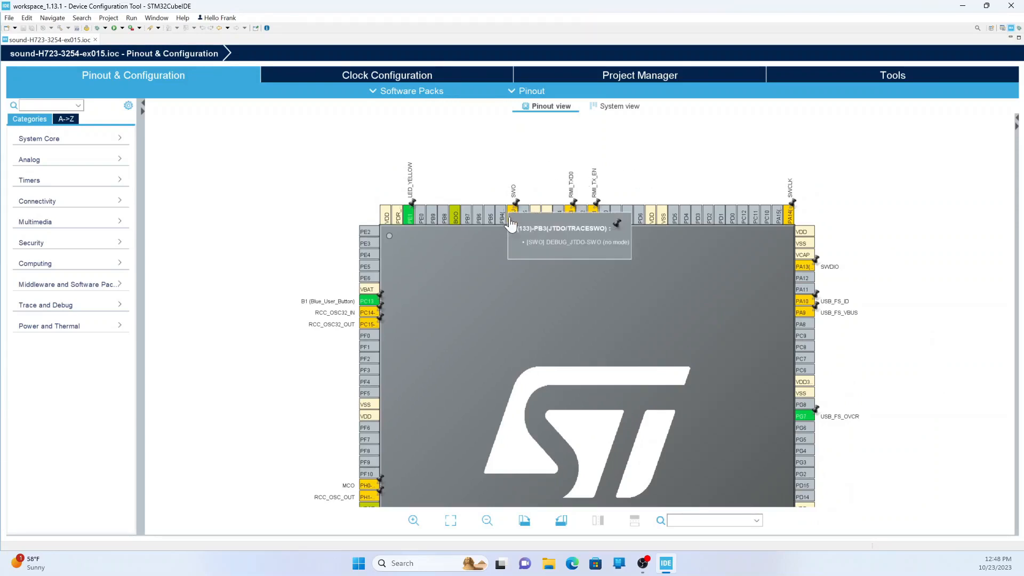
right_click(512, 219)
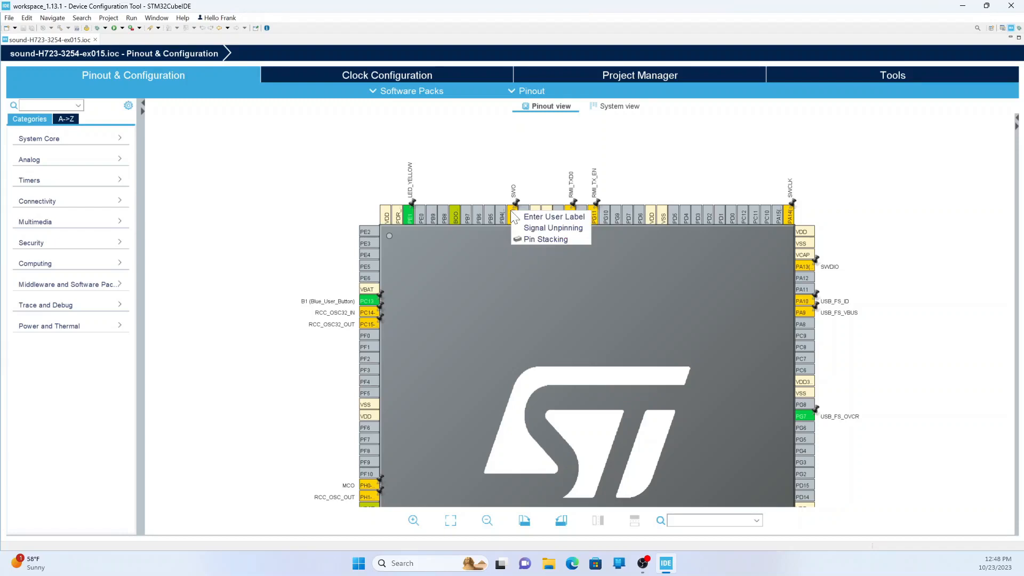
click(512, 217)
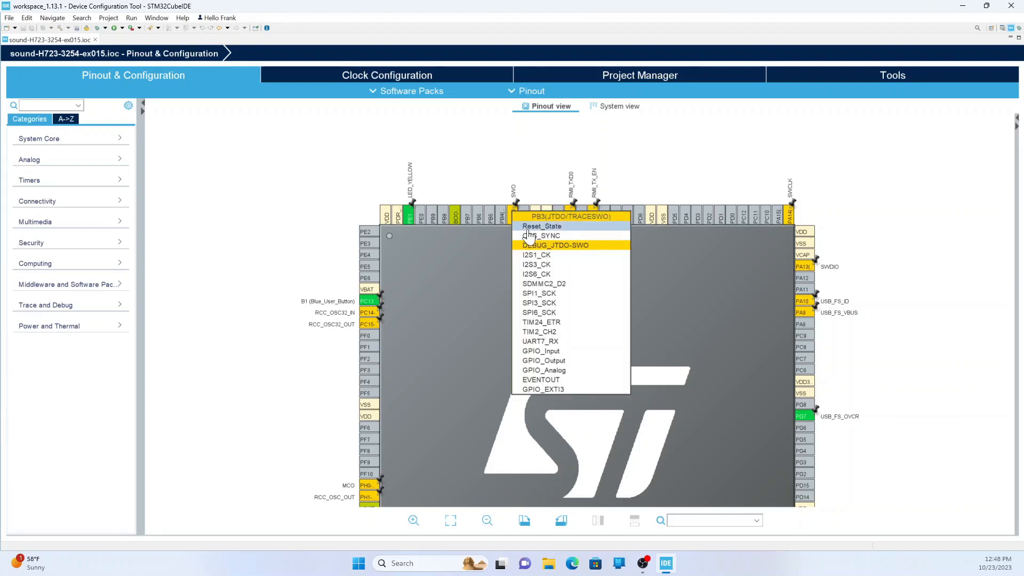
click(528, 227)
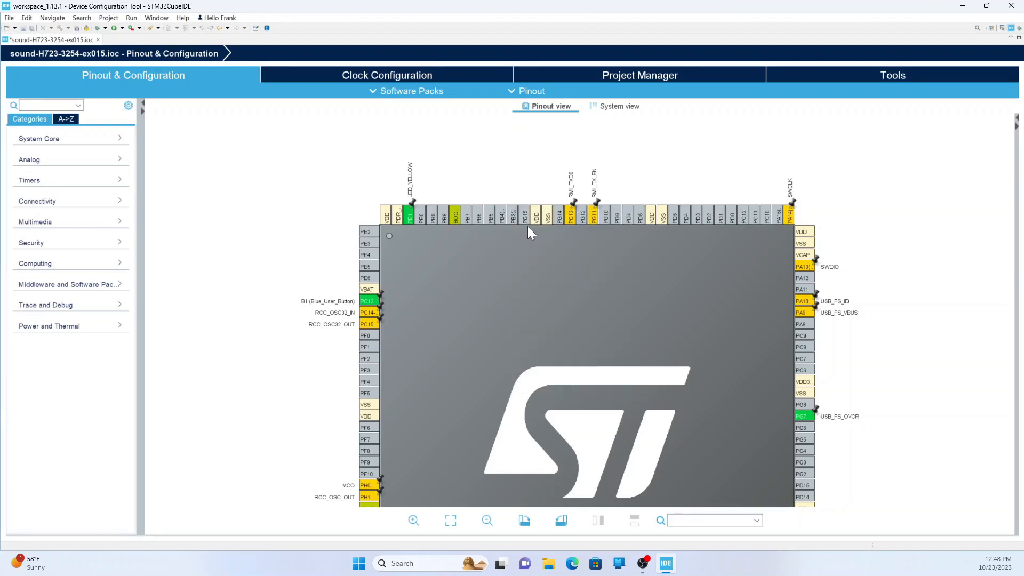
Set the Ethernet pins PG13 (RMII_TXD0) and PG11 (RMII_TX_EN) to Reset_State
click(575, 222)
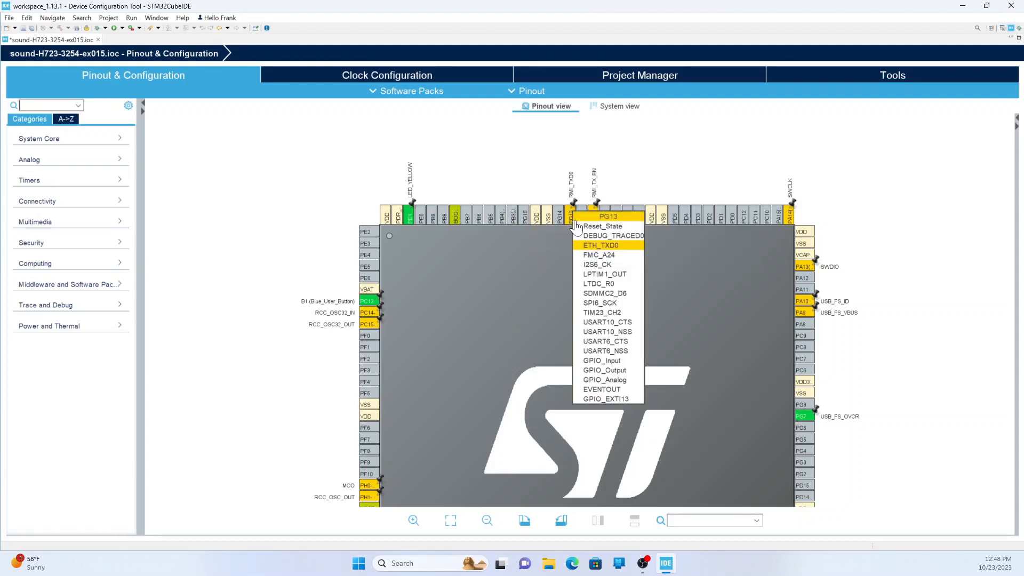
click(602, 231)
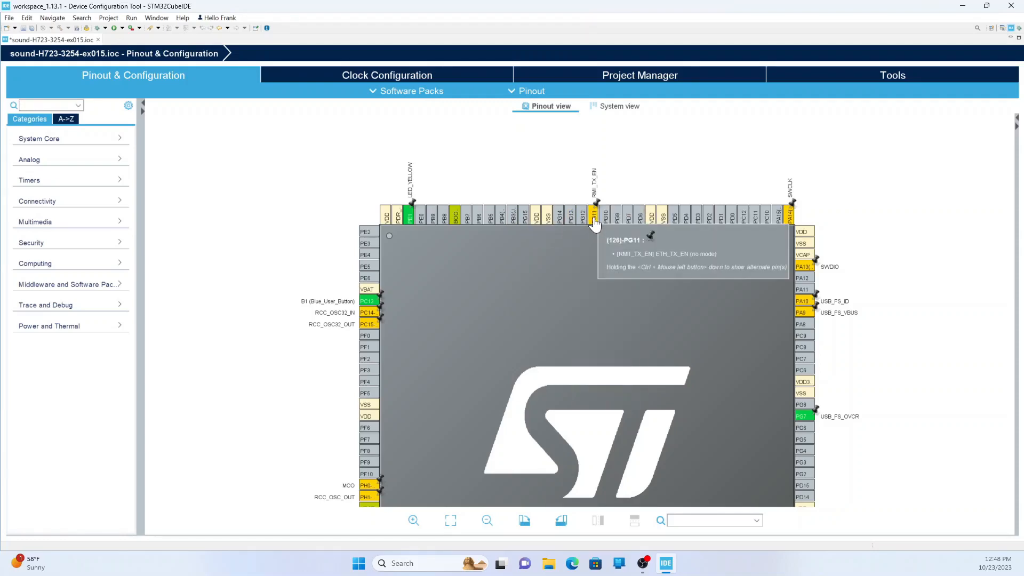
click(595, 220)
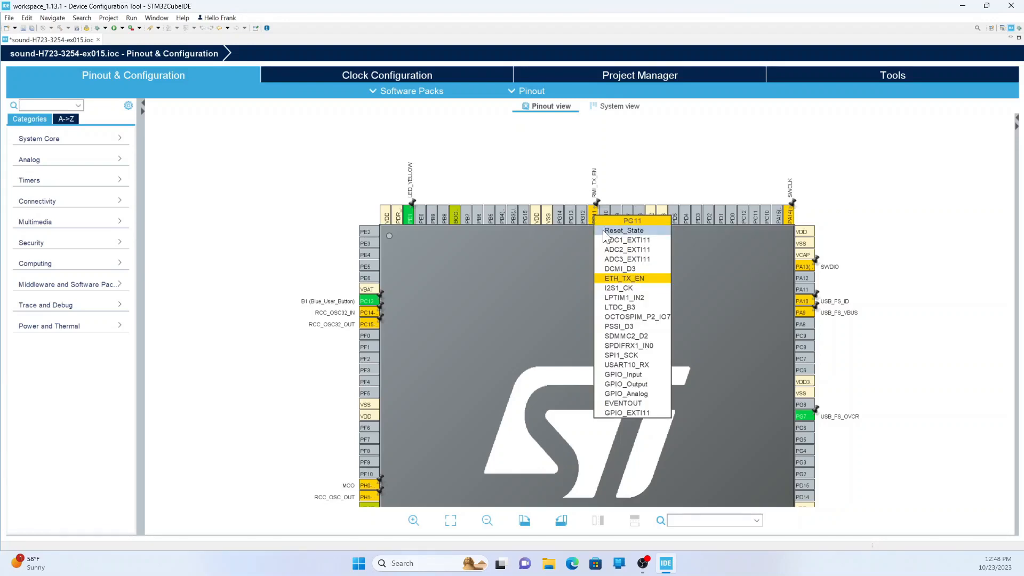
click(609, 233)
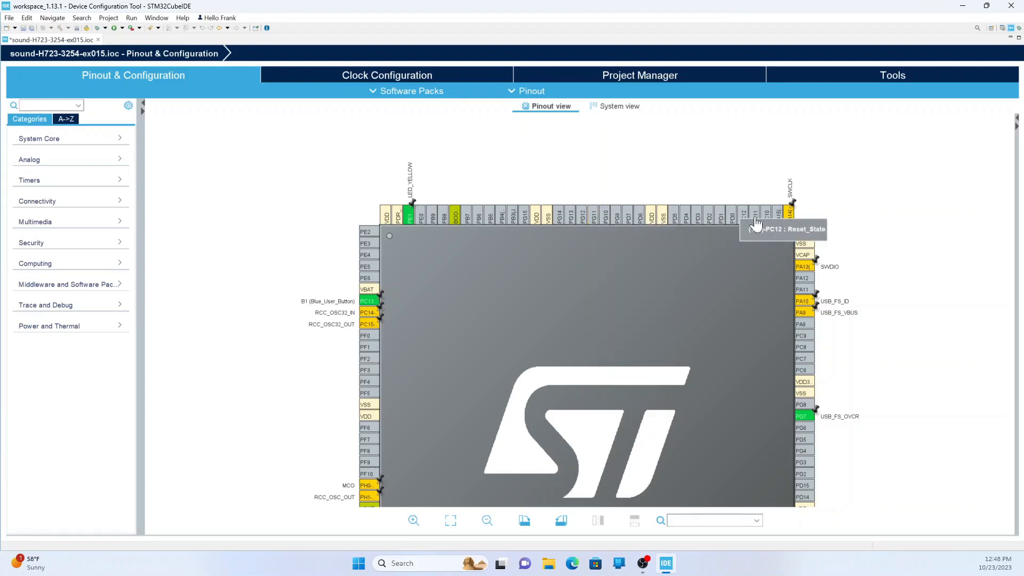
Set the debug pins PA14 (SWCLK) and PA13 (SWDIO) to Reset_State
click(791, 219)
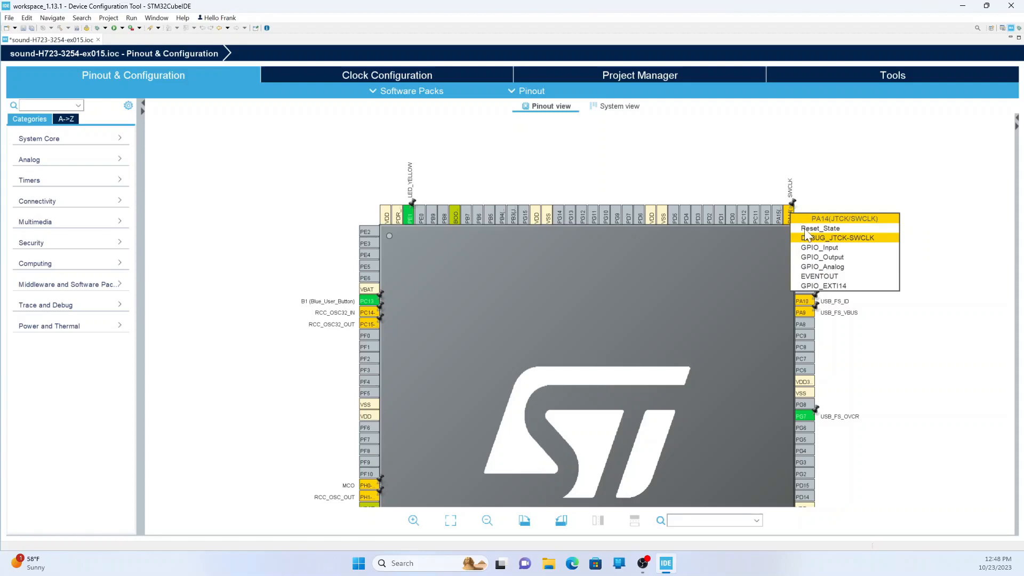
click(804, 228)
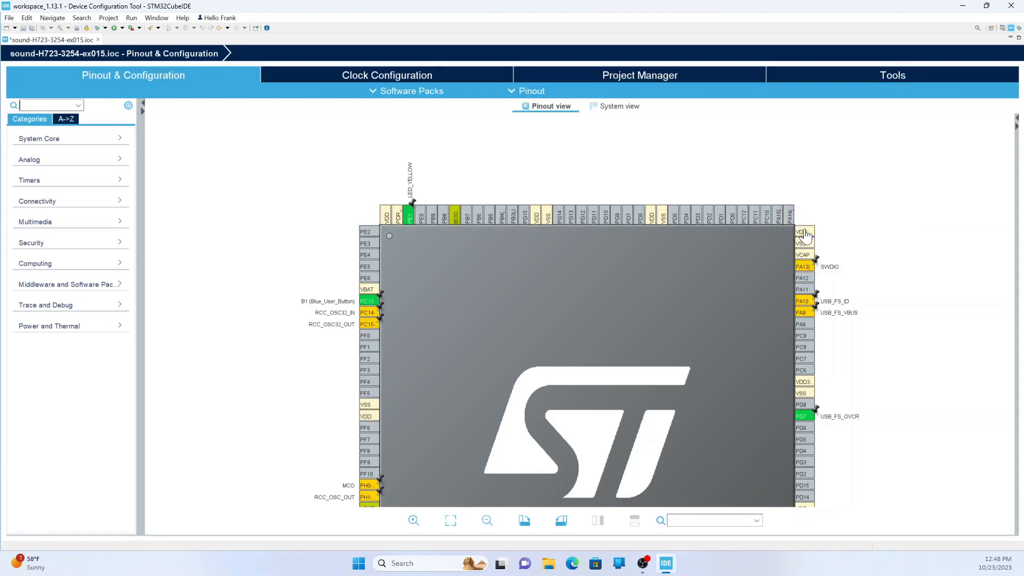
click(801, 271)
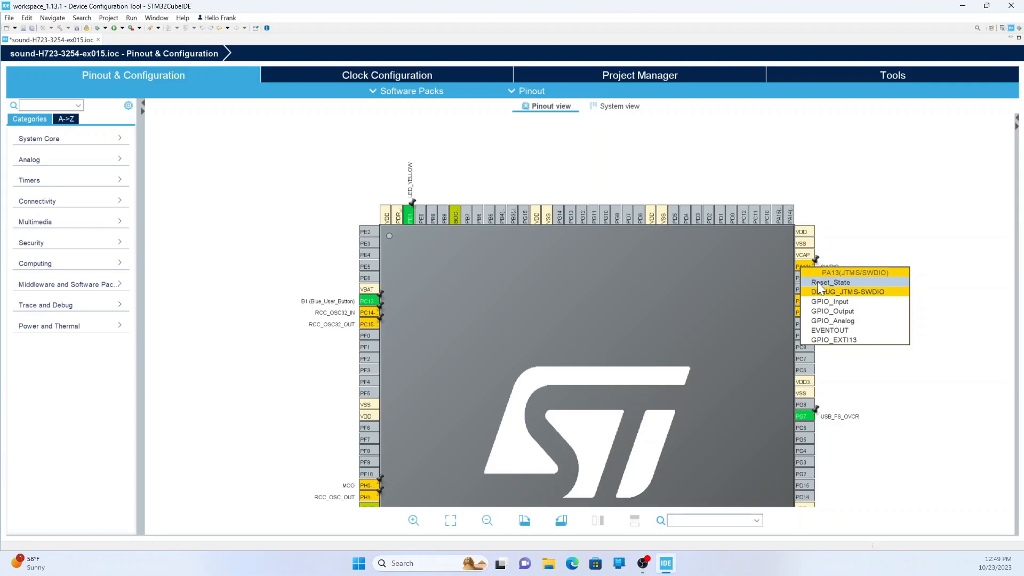
click(816, 282)
Set the USB pins PA10 (USB_FS_ID) and PA9 (USB_FS_VBUS) to Reset_State
click(802, 306)
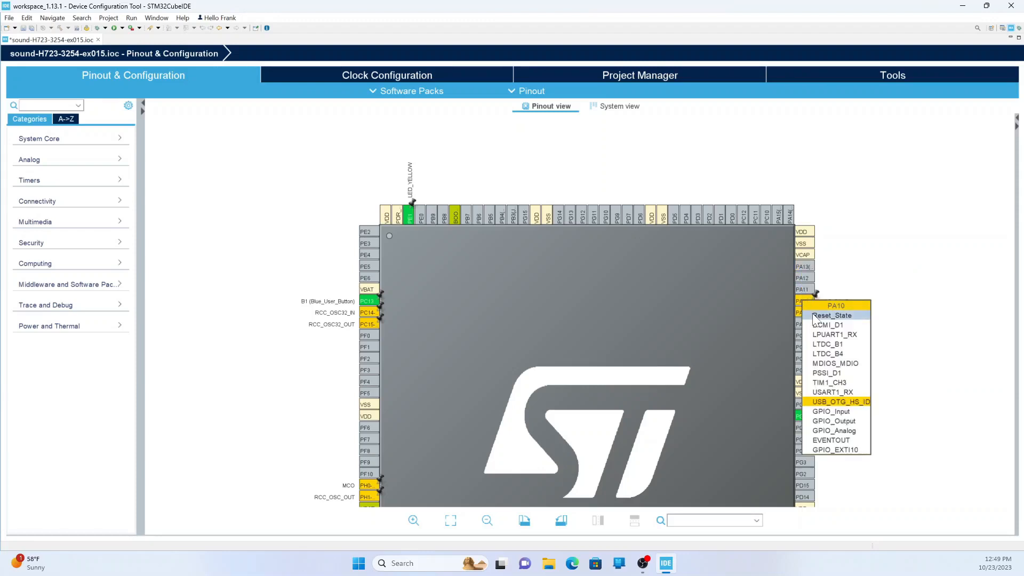
click(814, 316)
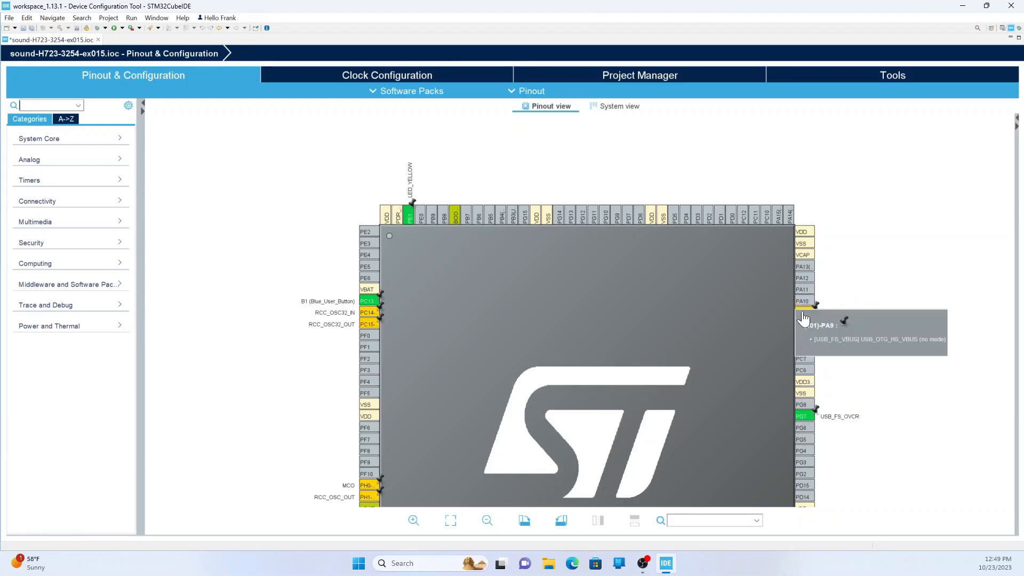
click(803, 315)
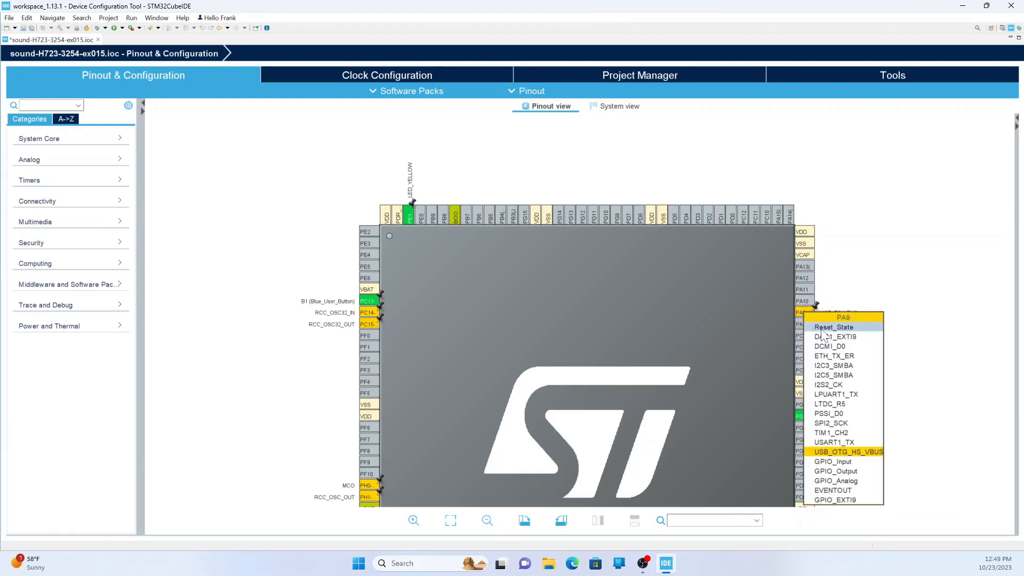
click(821, 329)
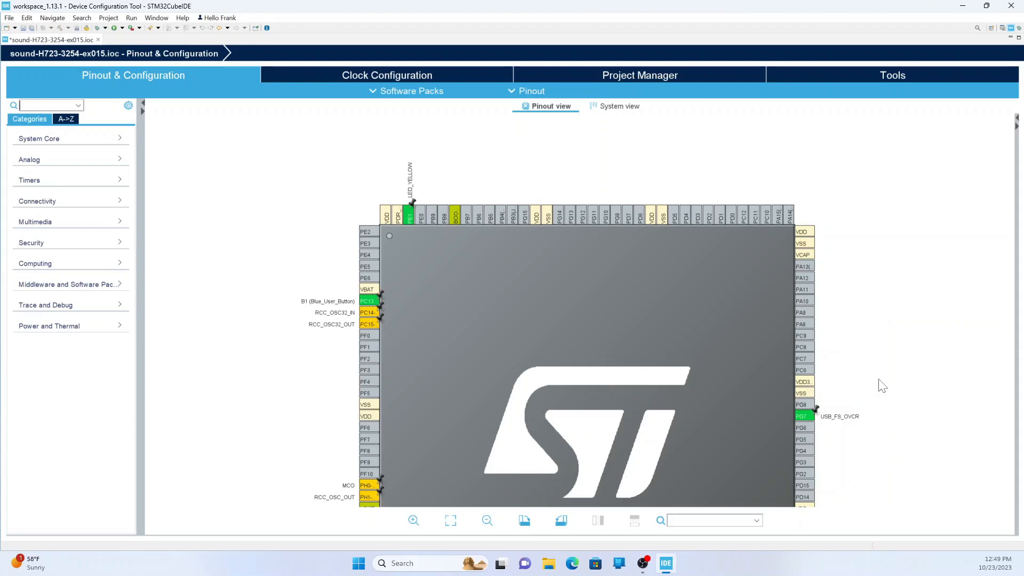
Set the USB pins PG7 (USB_FS_OVCR) and PD10 (USB_FS_PWR_EN) to Reset_State
click(806, 419)
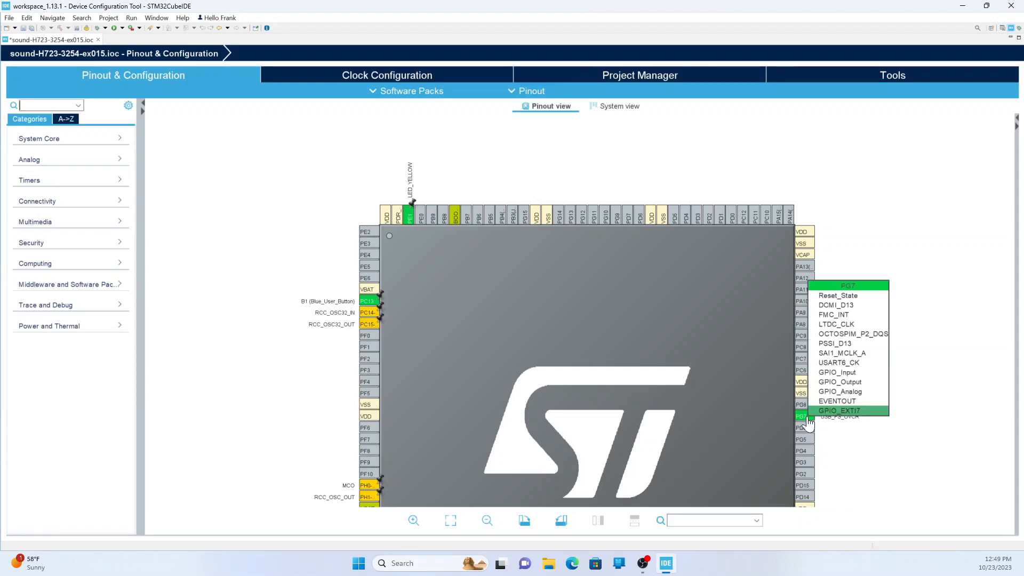
click(825, 297)
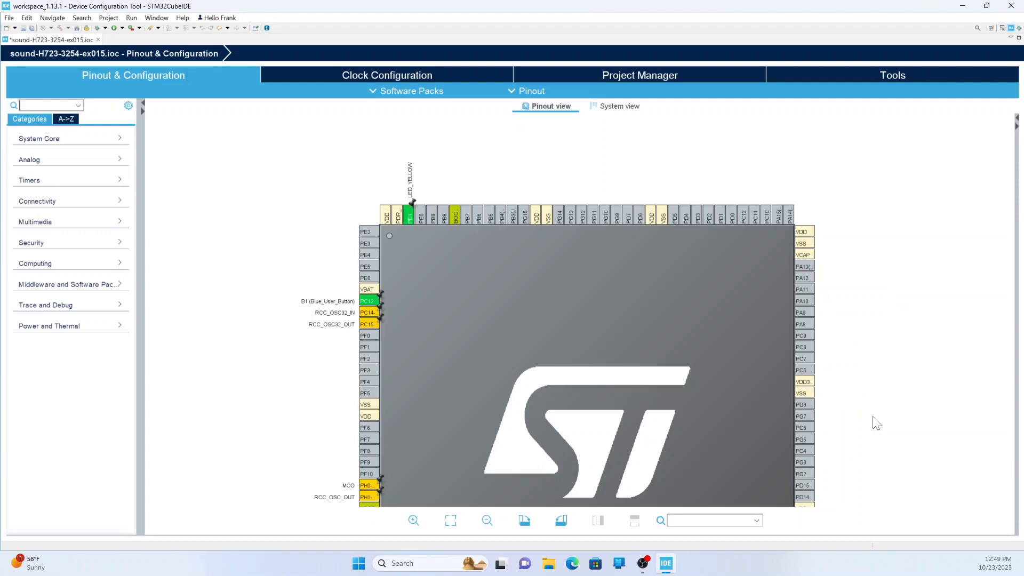
drag(875, 434, 852, 210)
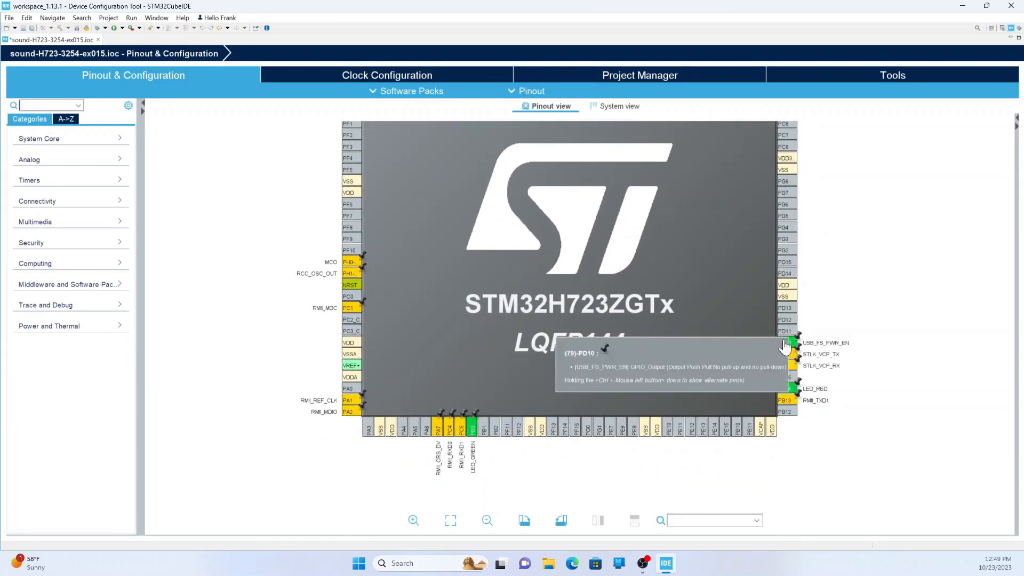
click(793, 342)
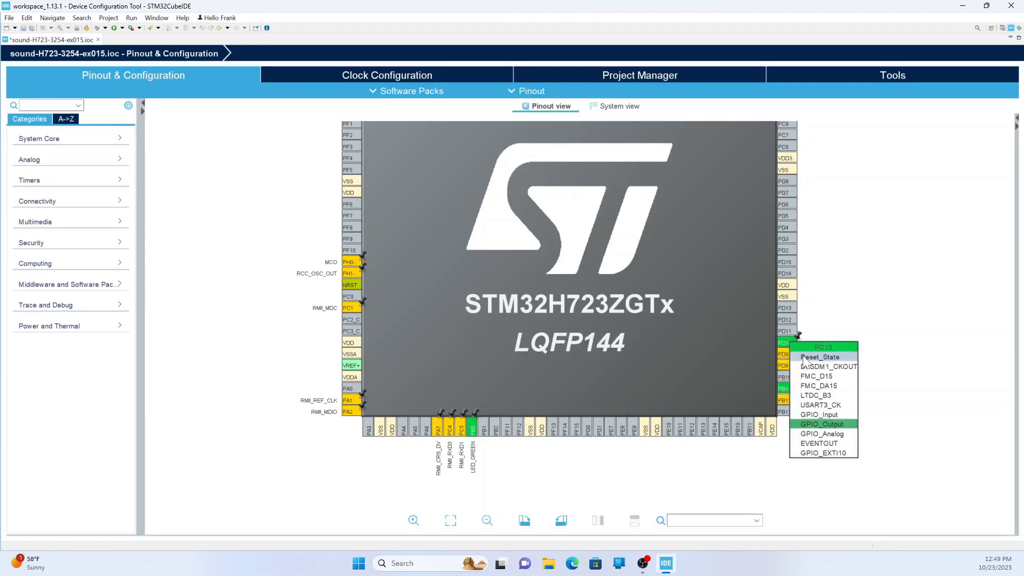
click(807, 358)
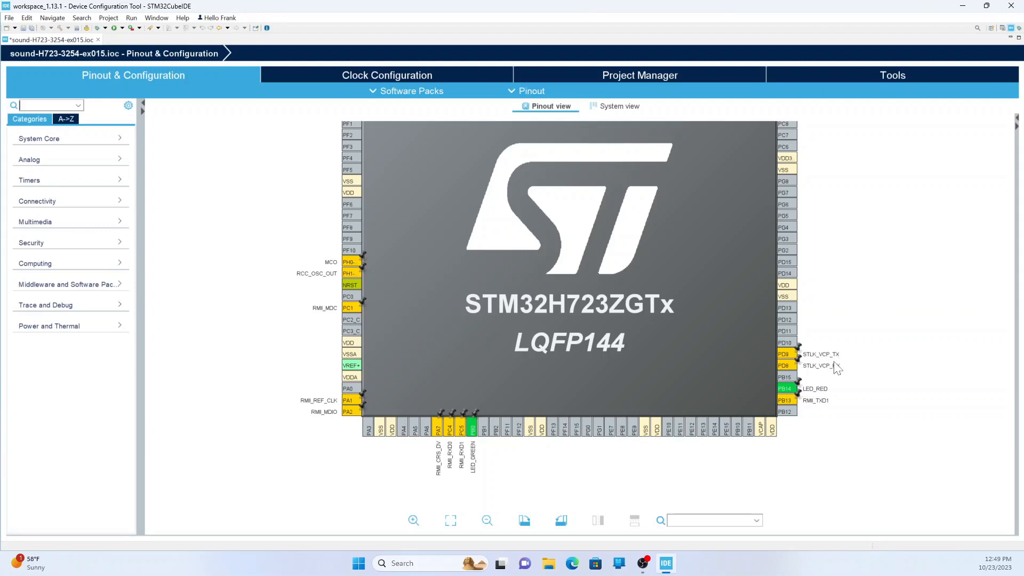
Set the Ethernet pin PB13 (RMII_TXD1) to Reset_State
right_click(787, 408)
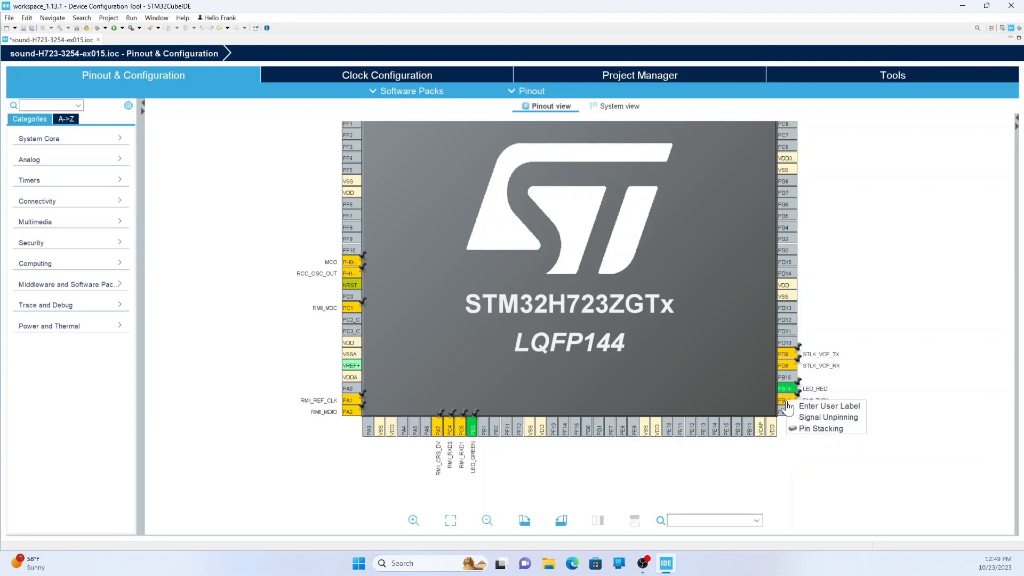
click(788, 404)
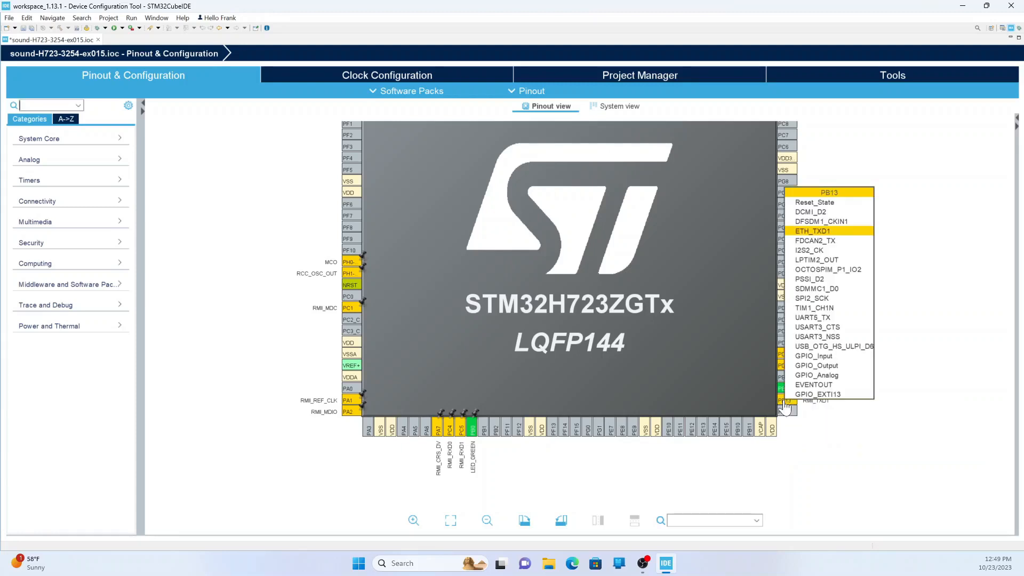
click(808, 202)
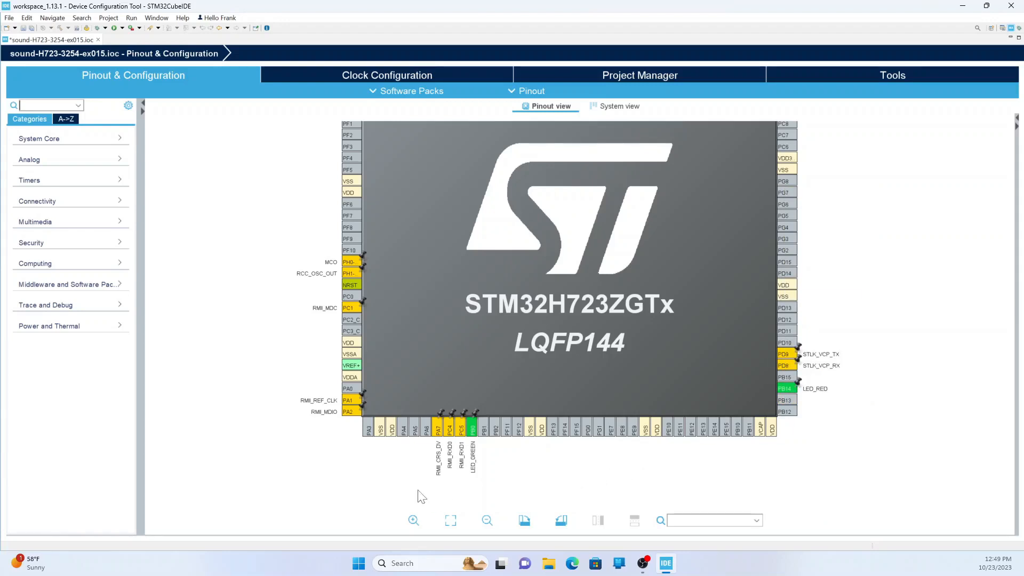
Set the Ethernet pins PC5 (RMII_RXD1), PC4 (RMII_RXD0) and PA7 (RMII_CRS_DV) to Reset_State
drag(382, 472, 473, 432)
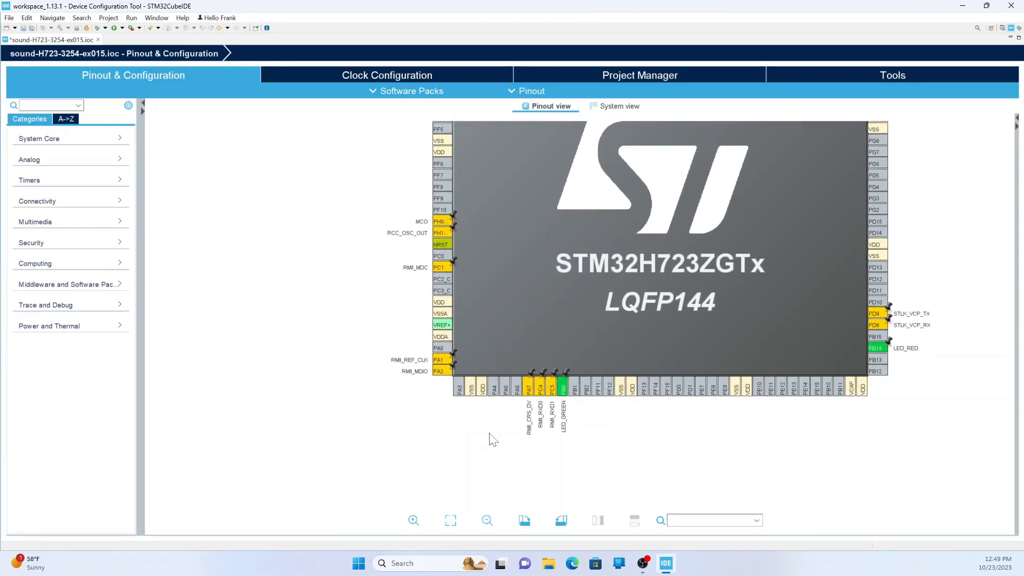
click(551, 392)
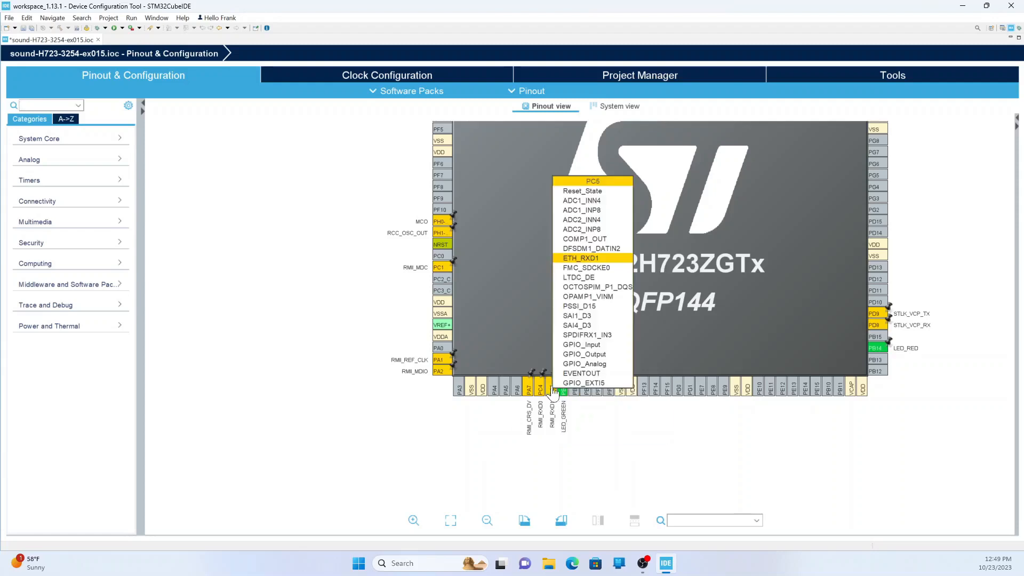
click(582, 193)
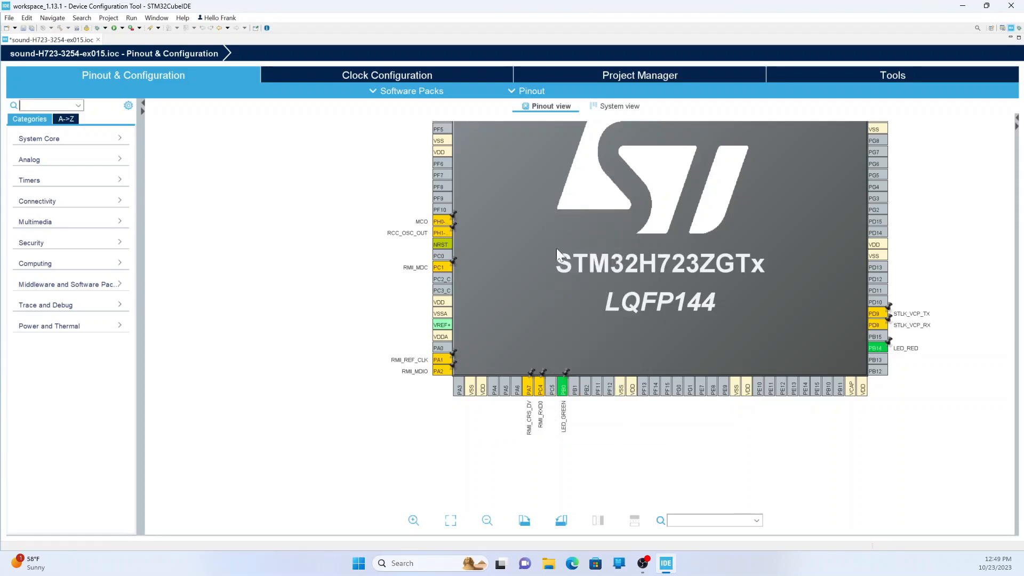
click(539, 391)
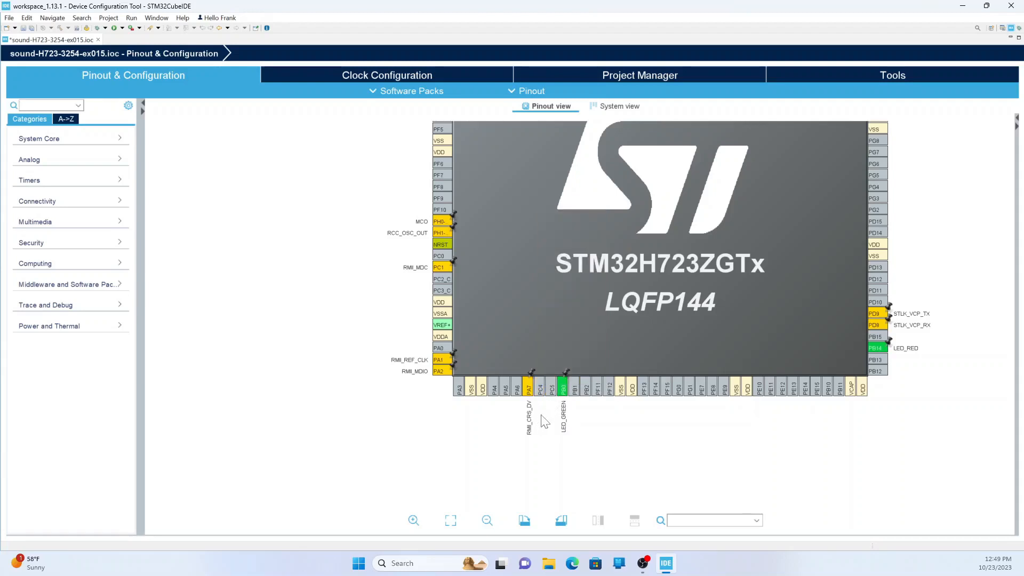
click(529, 391)
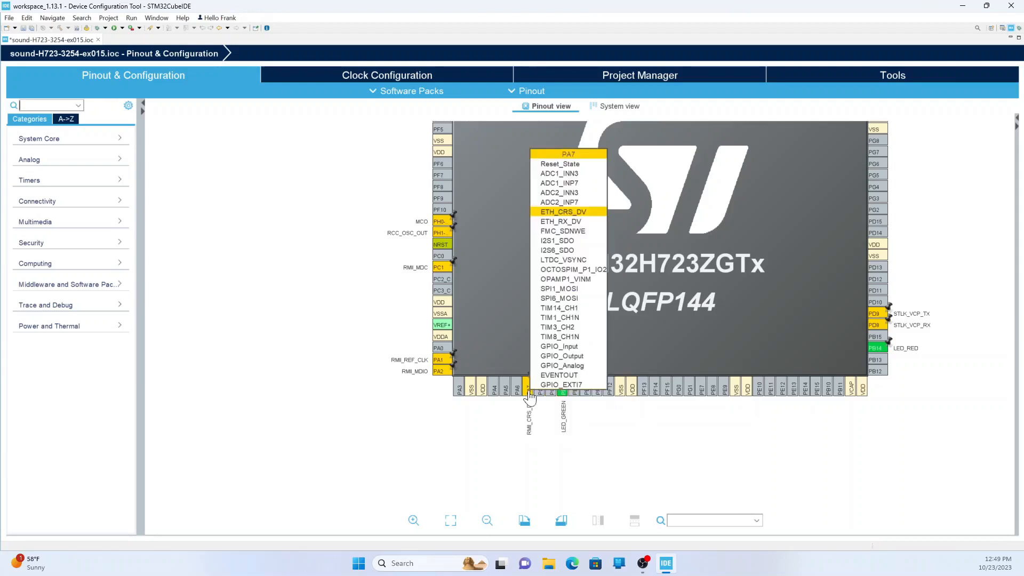
click(572, 166)
Set the Ethernet pins PA2 (RMII_MDIO), PA1 (RMII_REF_CLK) and PC1 (RMII_MDC) to Reset_State
drag(343, 347, 391, 352)
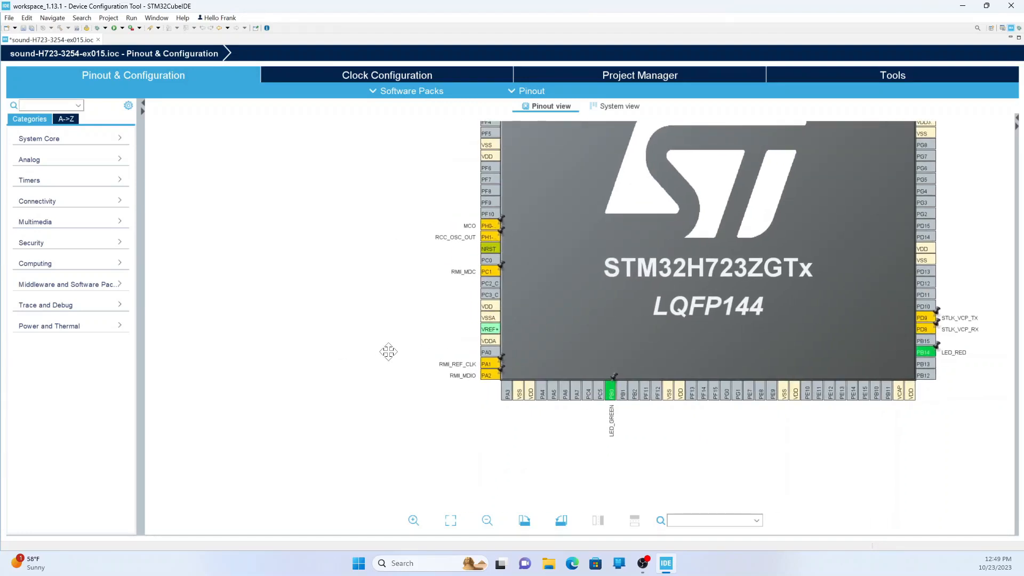
click(485, 378)
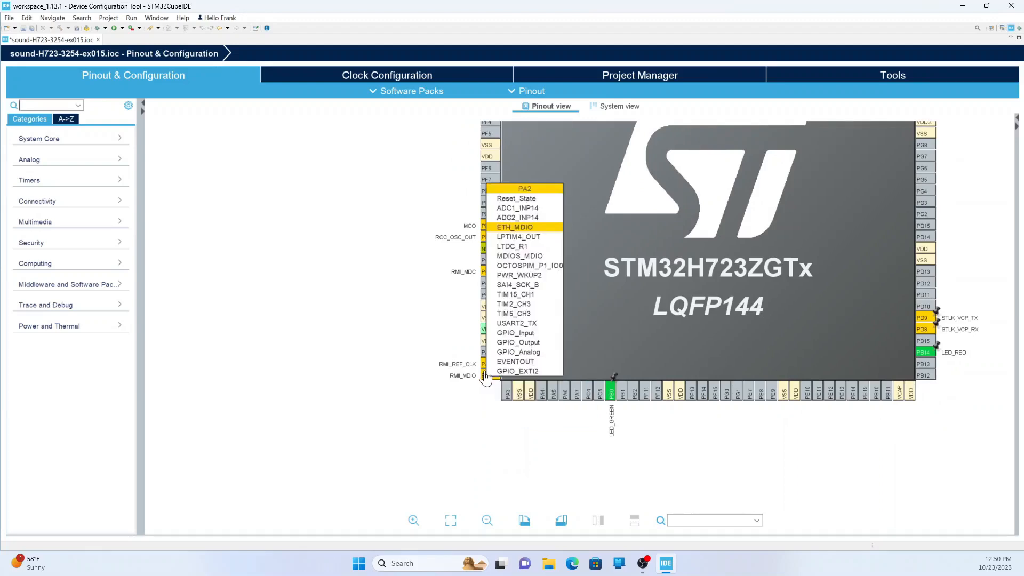
click(509, 199)
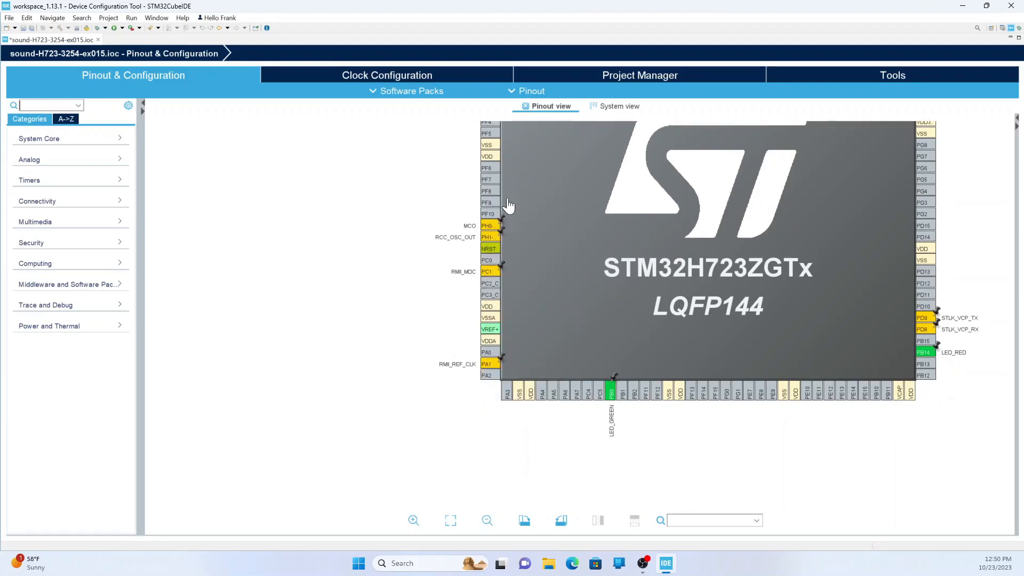
click(485, 366)
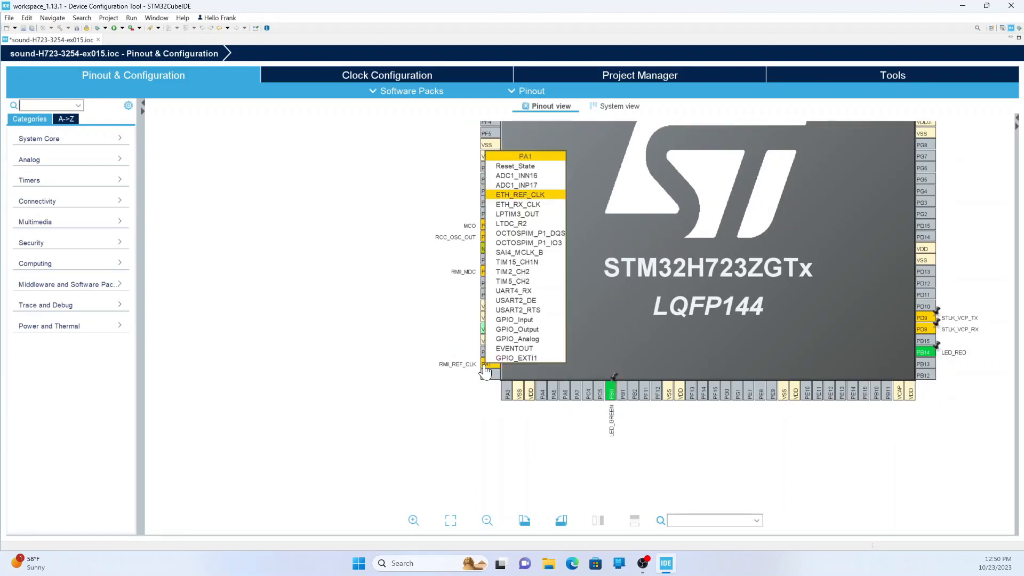
click(515, 166)
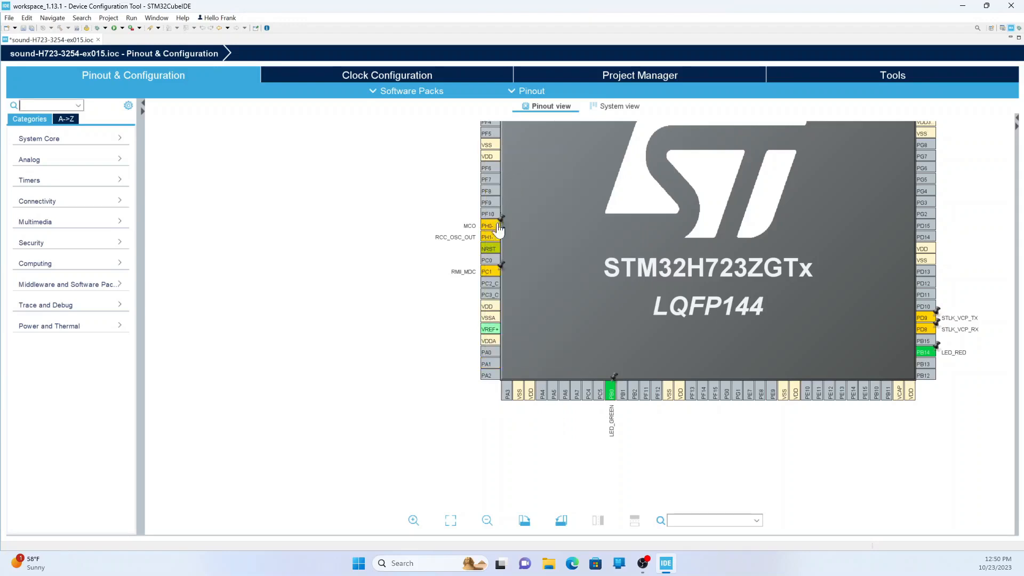
click(488, 272)
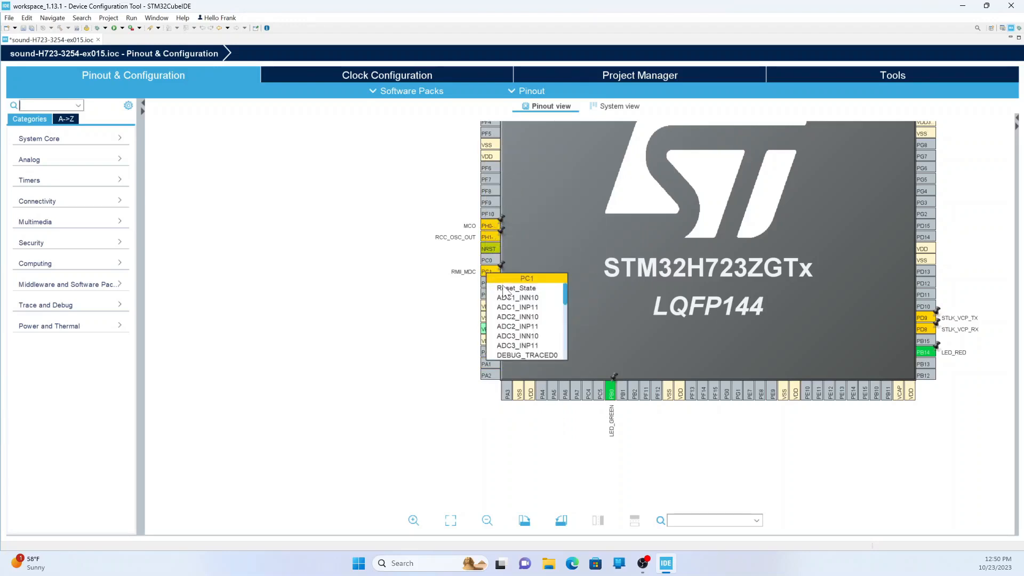
click(504, 289)
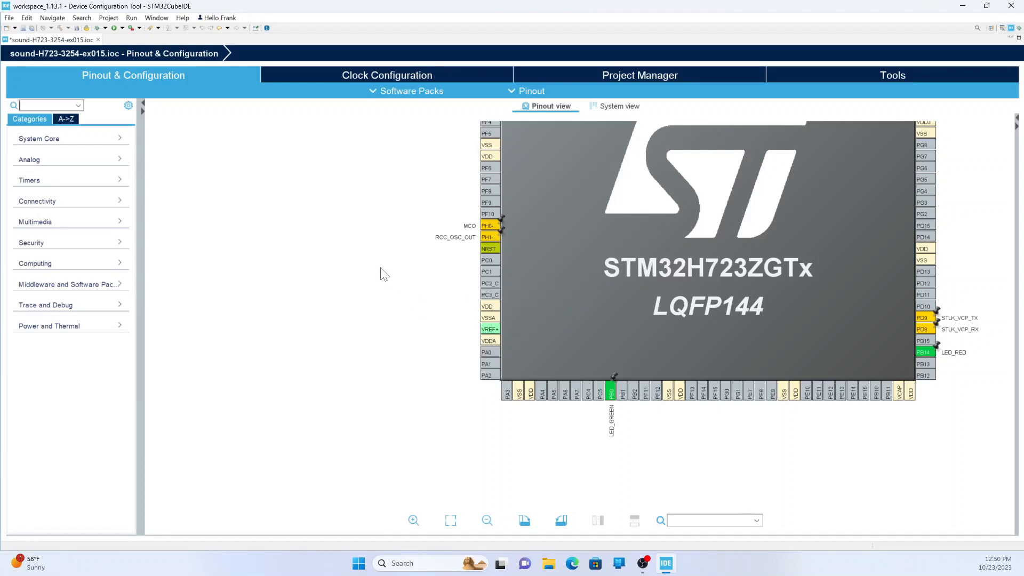
Review the remaining pin assignments around the chip, save the ioc configuration and agree to generate the code
drag(383, 272, 379, 410)
drag(386, 322, 383, 360)
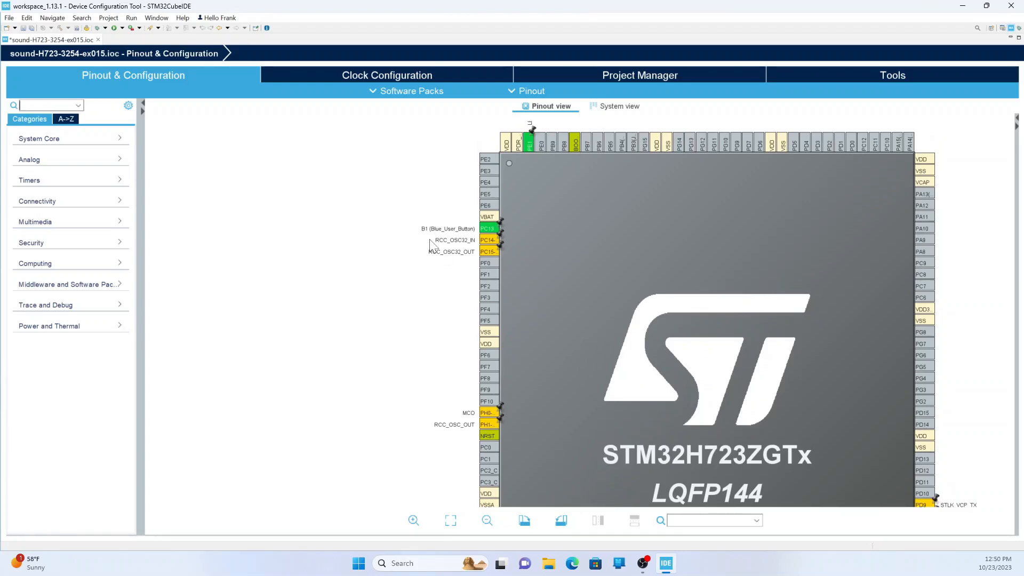
drag(429, 233, 377, 166)
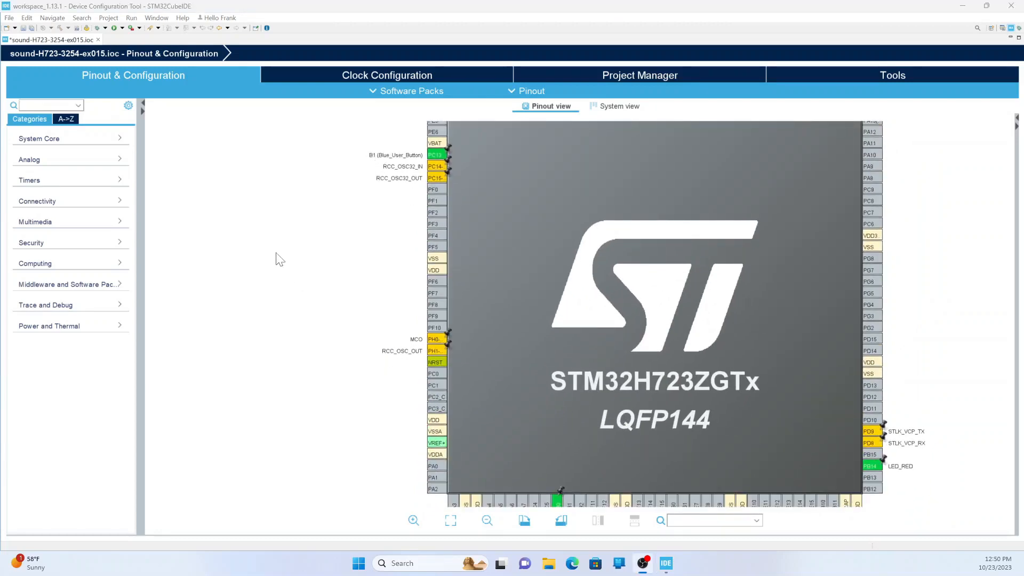
click(23, 28)
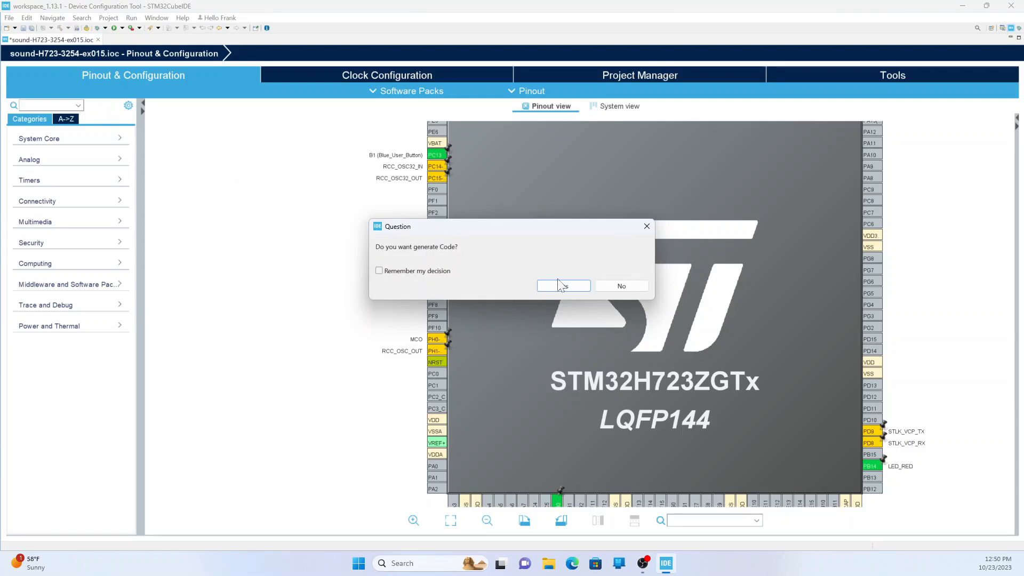
click(577, 288)
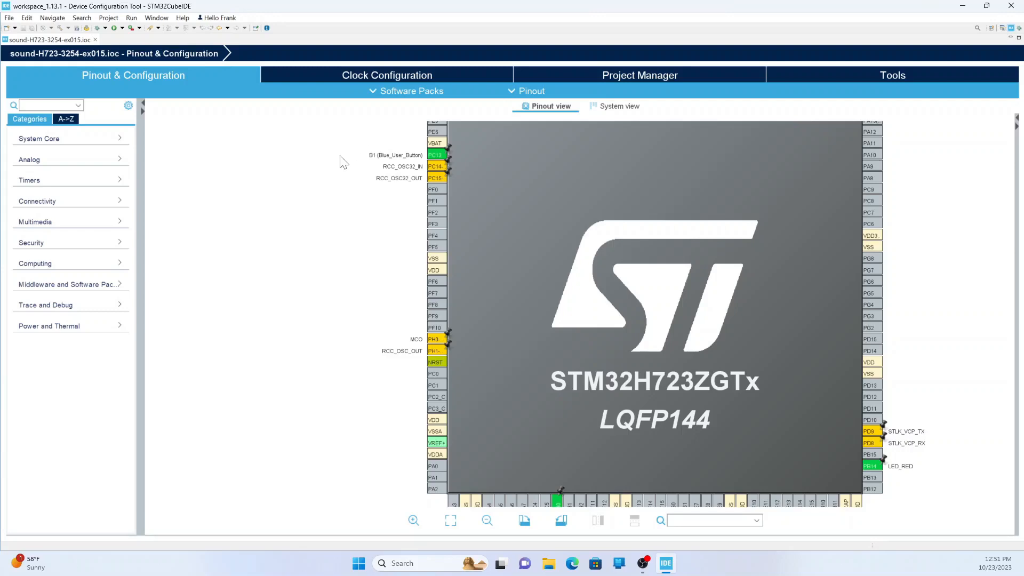
List the peripherals alphabetically and open the mode and configuration settings of RCC
click(67, 120)
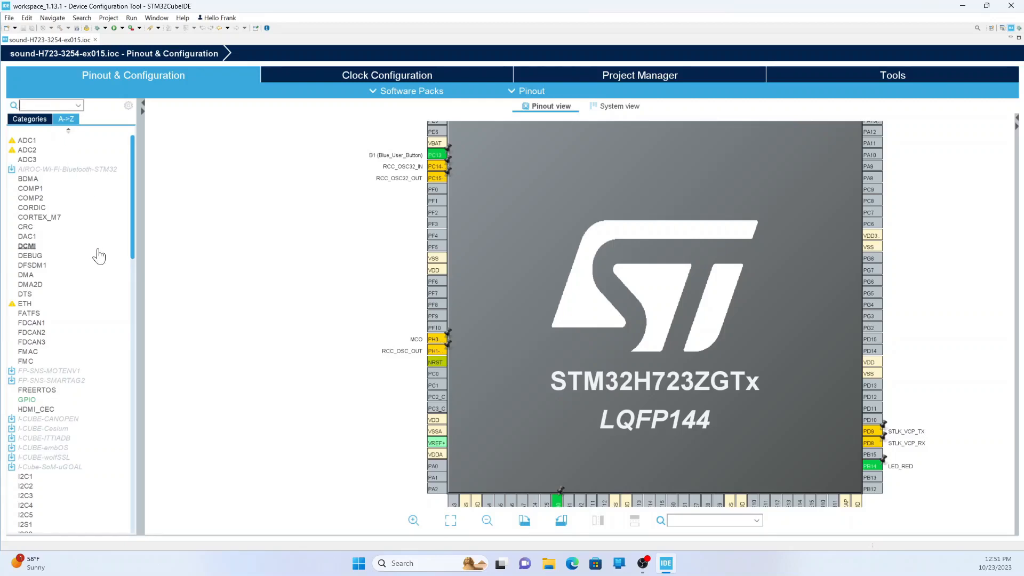
scroll(98, 255, down, 2)
scroll(98, 255, down, 15)
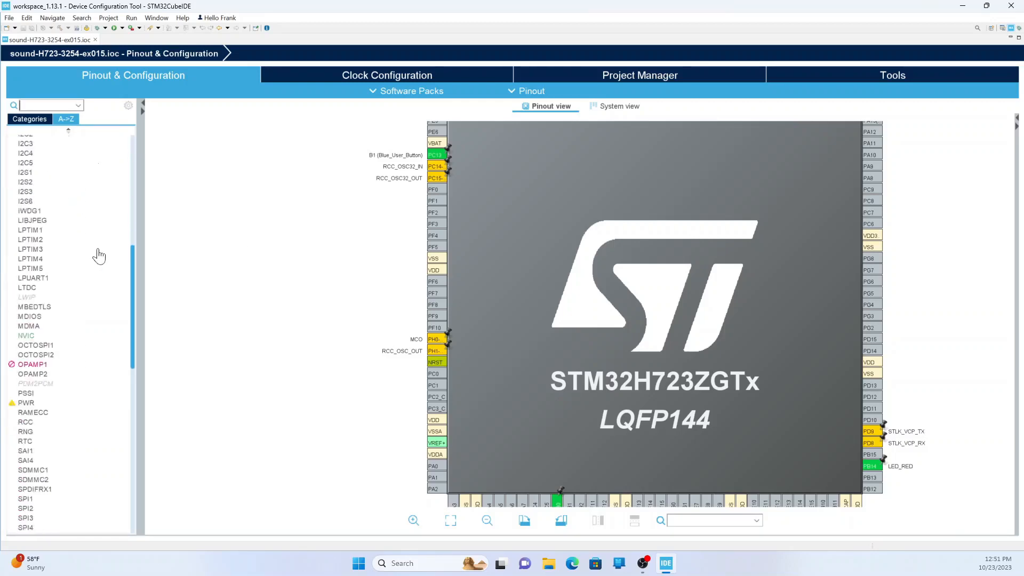
scroll(98, 254, down, 1)
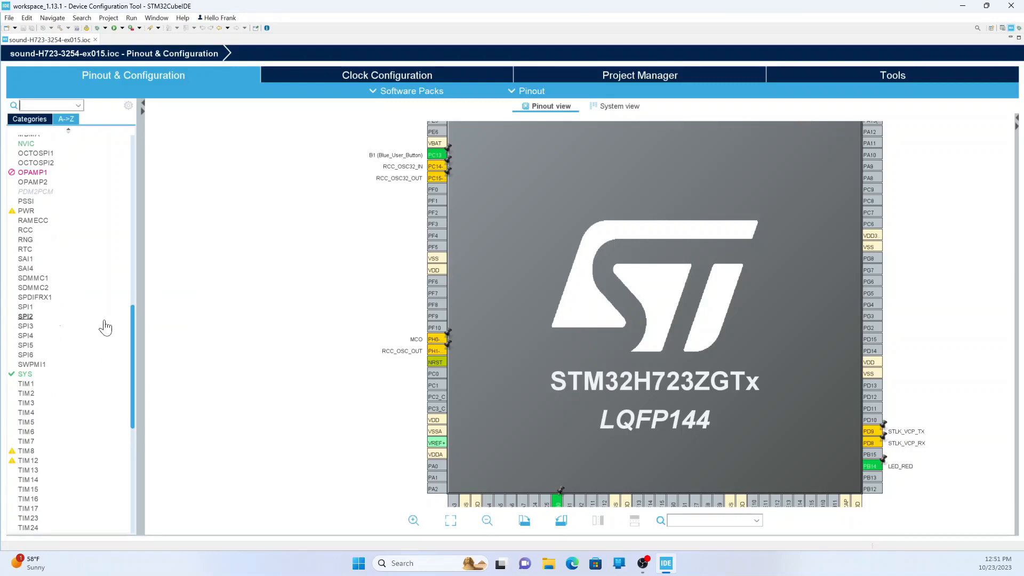
click(28, 231)
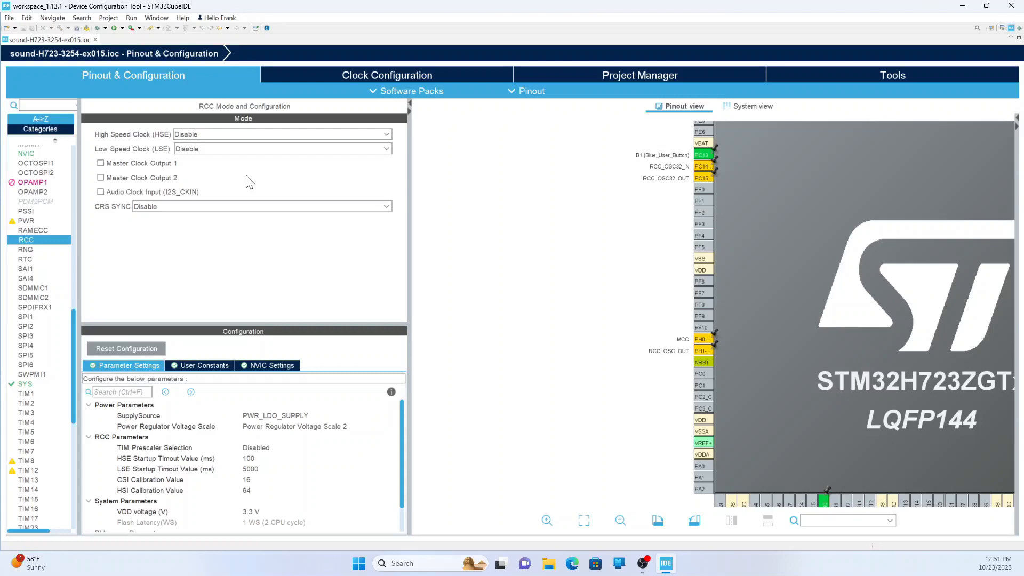
Set the RCC High Speed Clock (HSE) to BYPASS Clock Source and the Low Speed Clock (LSE) to Crystal/Ceramic Resonator
click(262, 134)
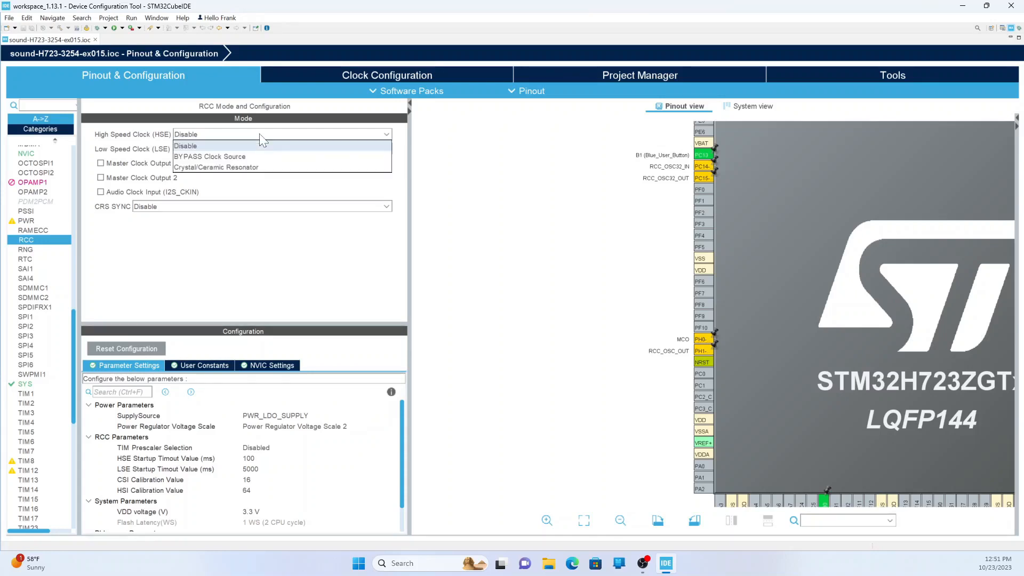
click(247, 156)
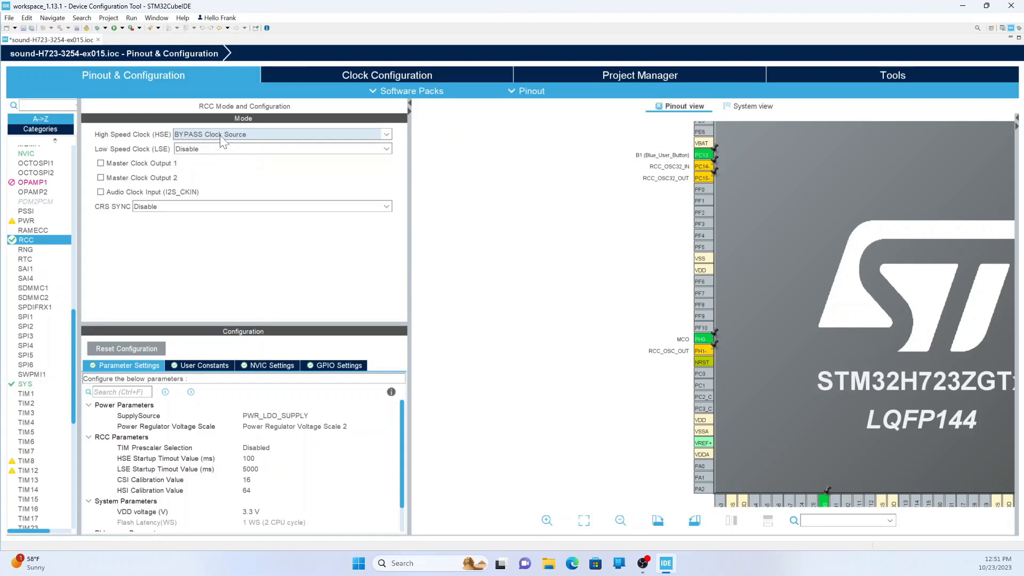
click(222, 151)
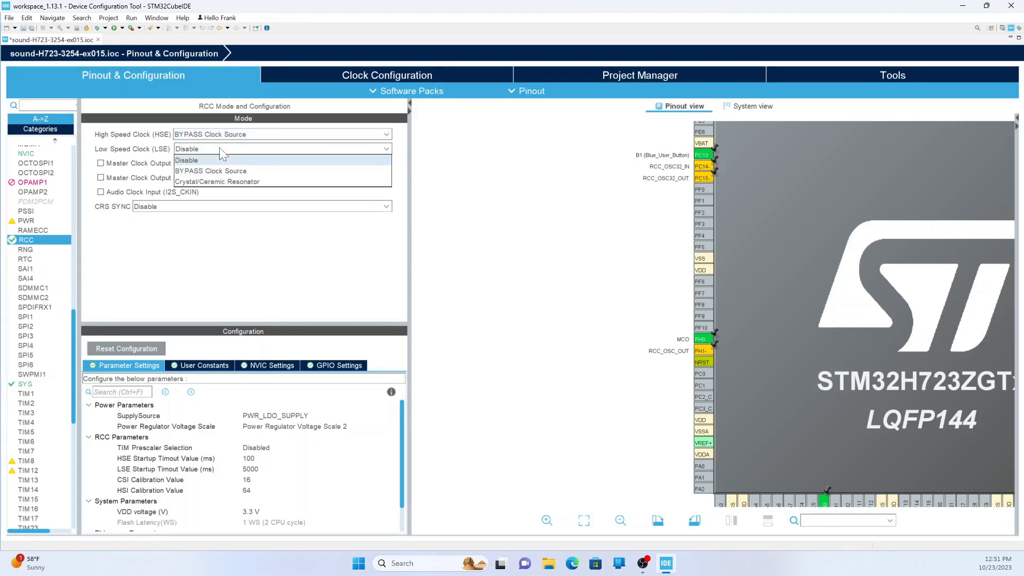
click(222, 182)
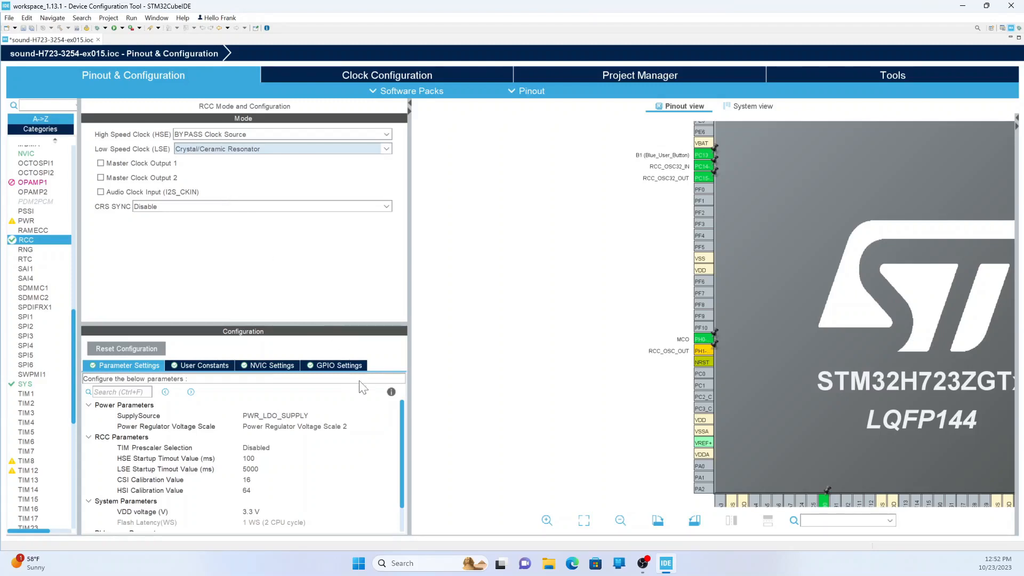
mouse_move(401, 421)
mouse_down()
mouse_move(402, 504)
mouse_move(391, 407)
mouse_up()
click(392, 406)
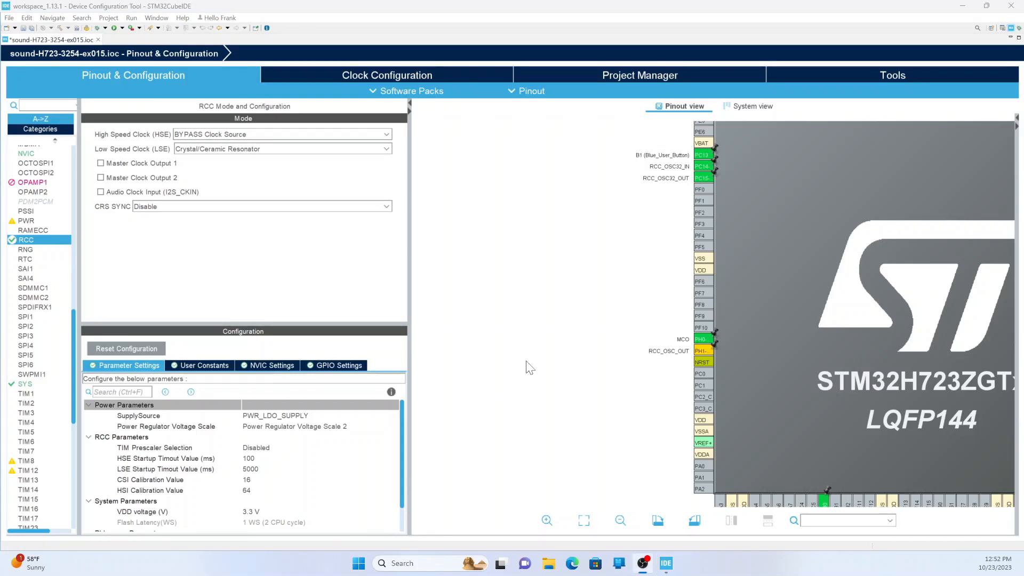
Open the clock configuration and set the core clock after the D1CPRE prescaler to 550 MHz
click(423, 77)
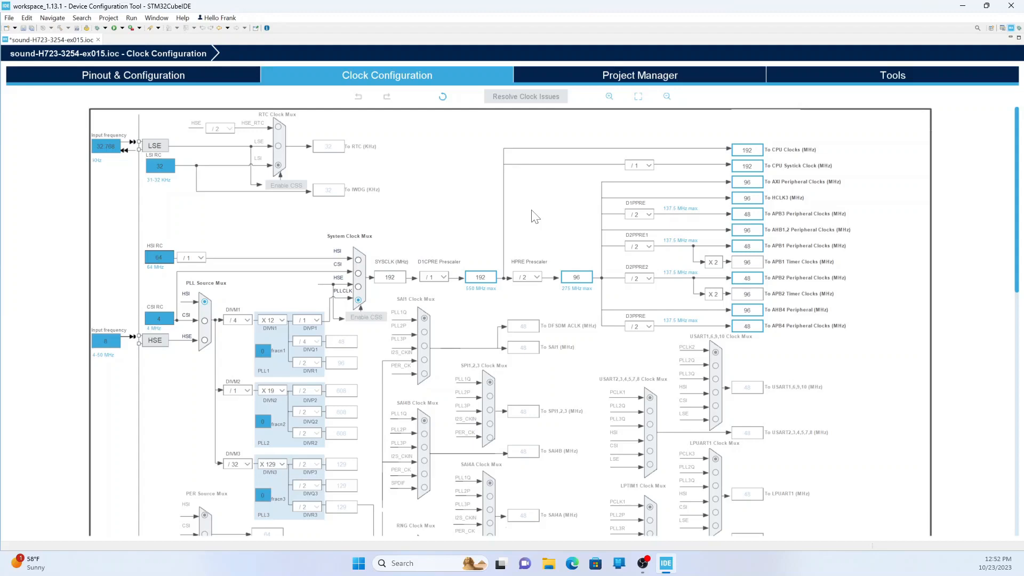
drag(475, 277, 482, 278)
text(550)
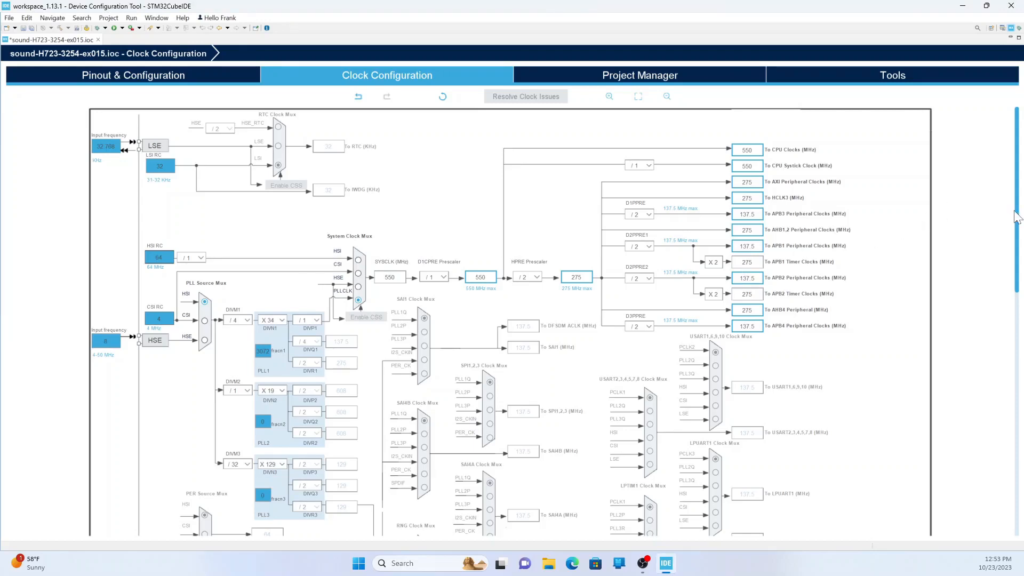
Select HSE as the PLL source and re-enter 550 MHz for the core clock after the D1CPRE prescaler
drag(1016, 216, 534, 233)
mouse_move(100, 356)
click(205, 340)
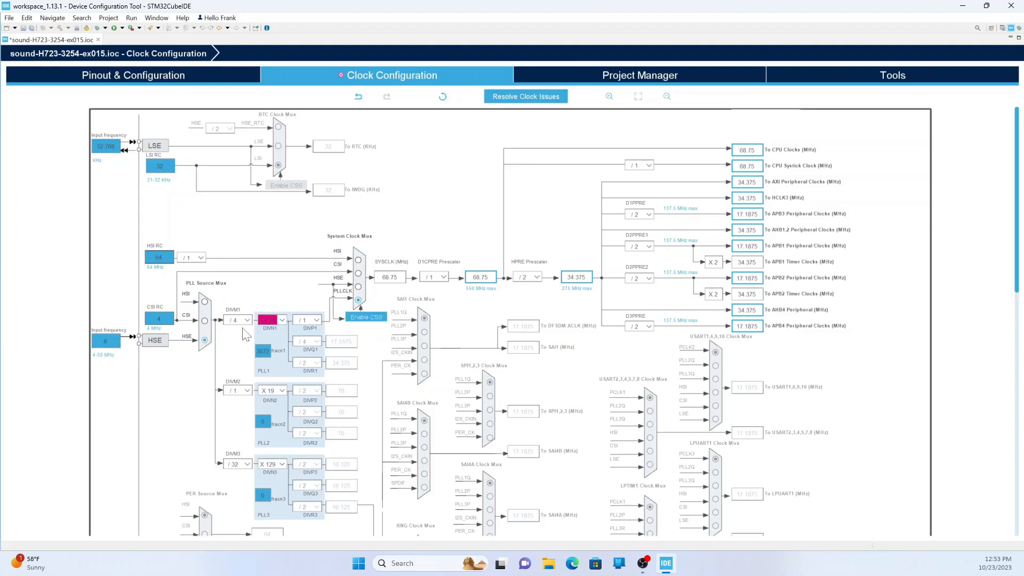
double_click(479, 277)
text(550)
key(Return)
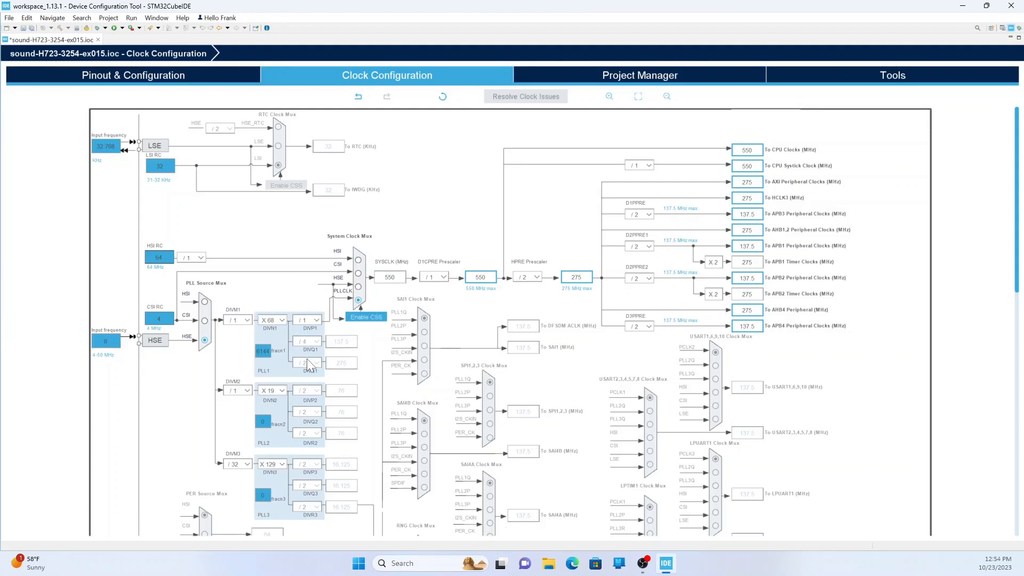
Set the PLL2 multiplier DIVN2 to X 24, and for PLL3 set DIVM3 to / 1 and DIVN3 to X 25
click(283, 388)
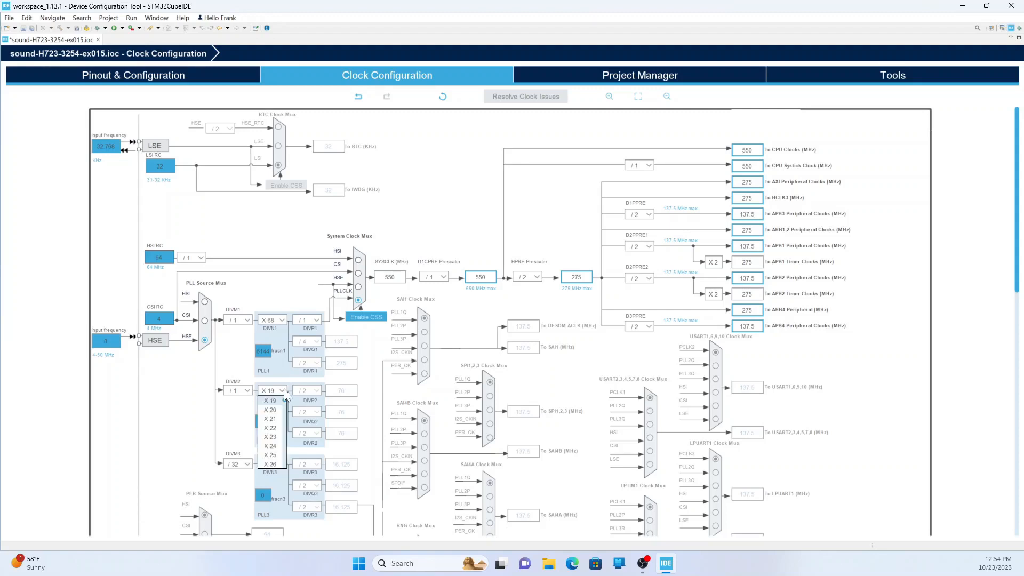
click(268, 445)
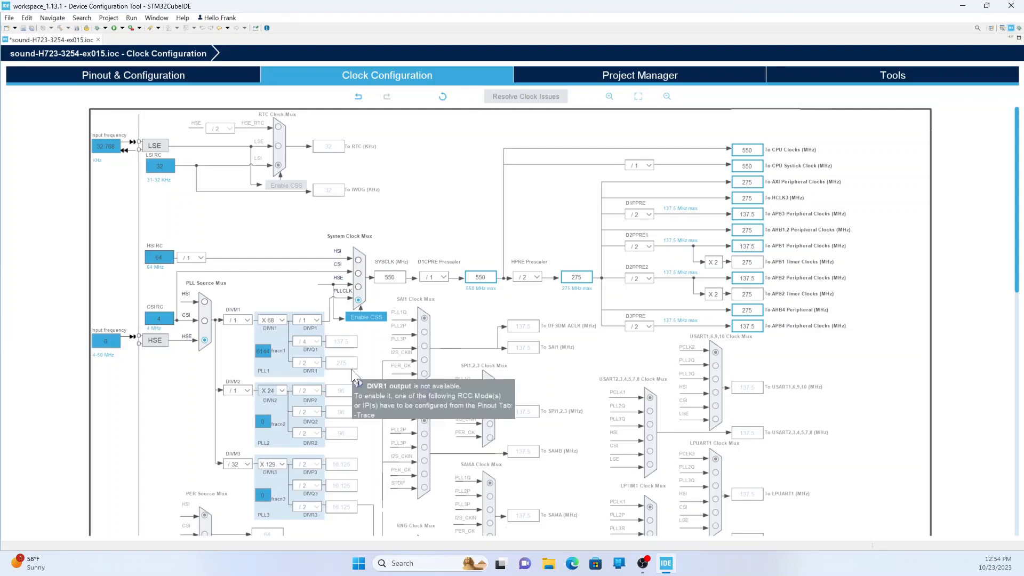
scroll(353, 373, down, 1)
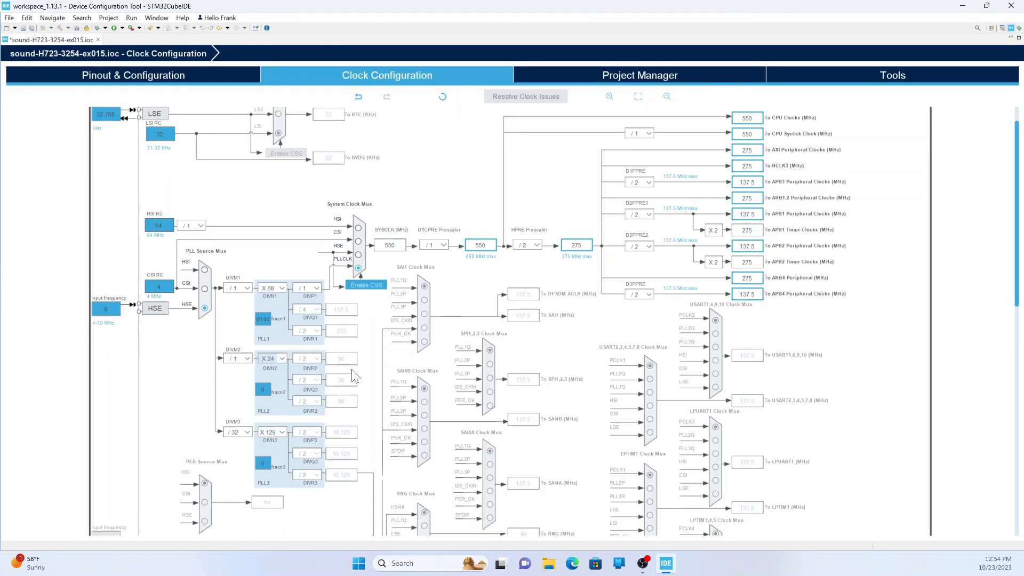
click(249, 433)
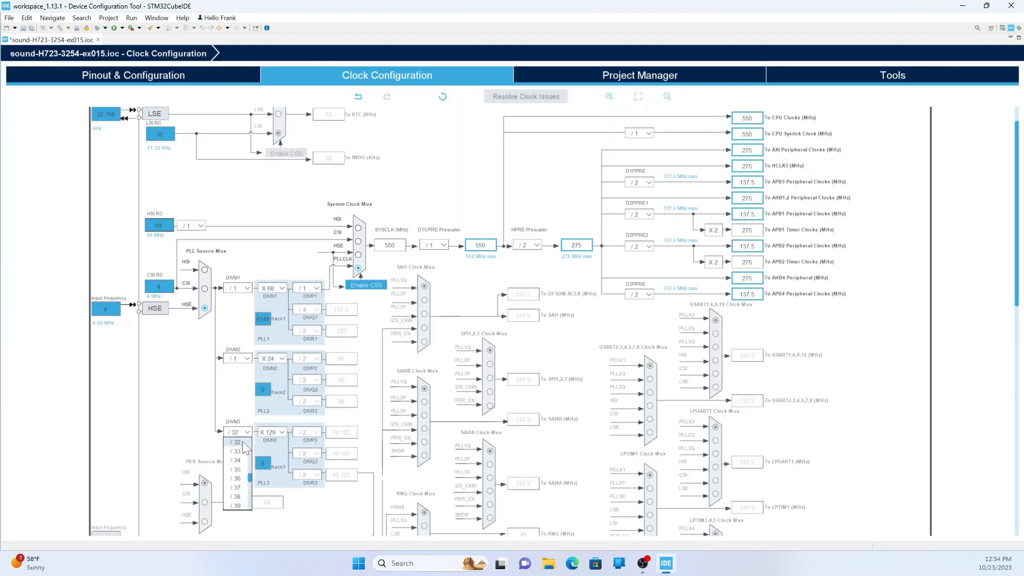
click(237, 442)
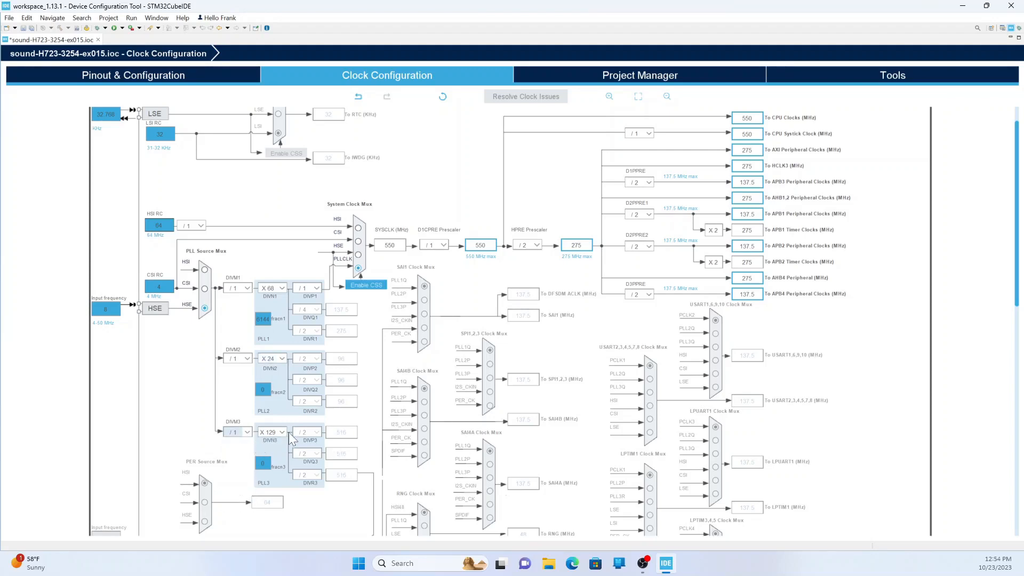
click(283, 433)
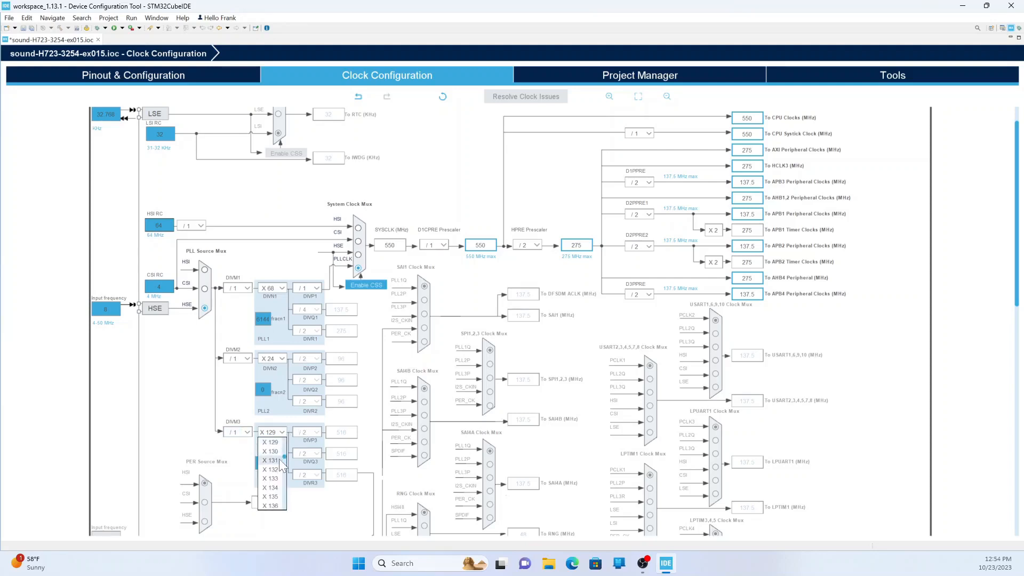
scroll(284, 448, up, 10)
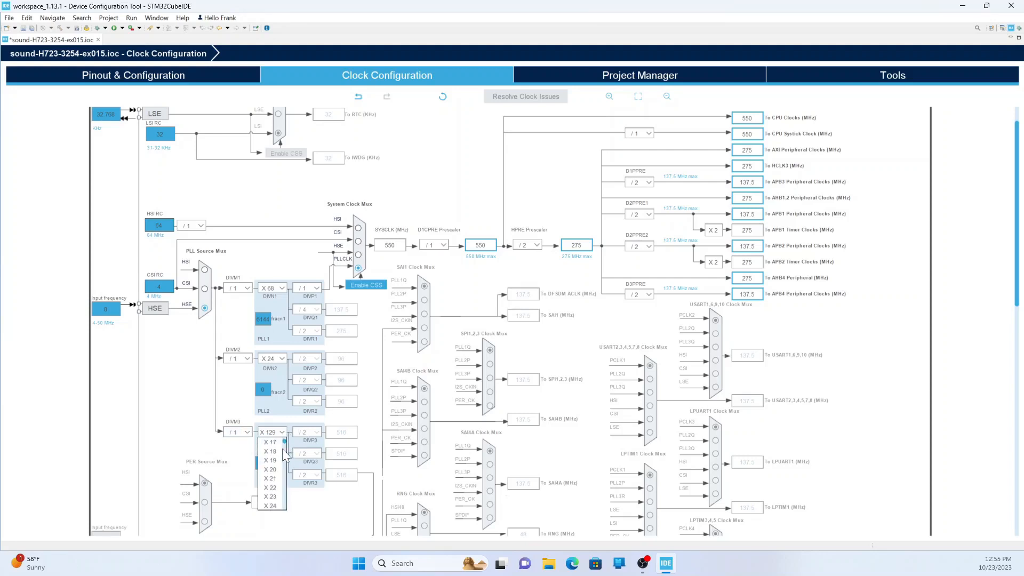
scroll(280, 470, up, 1)
click(271, 460)
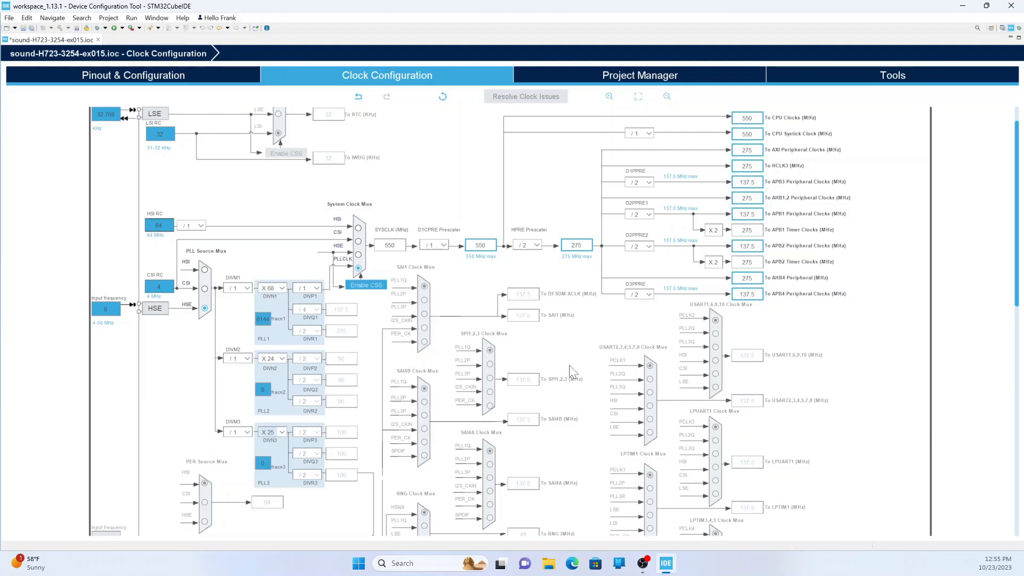
Review the peripheral clock muxes and outputs across the rest of the clock tree
scroll(572, 367, down, 5)
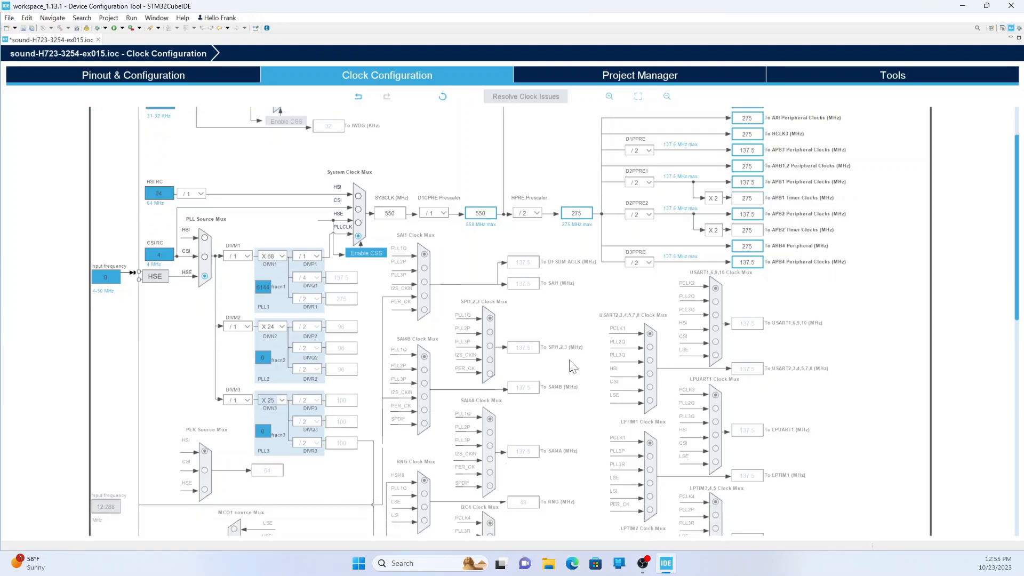
scroll(572, 367, down, 5)
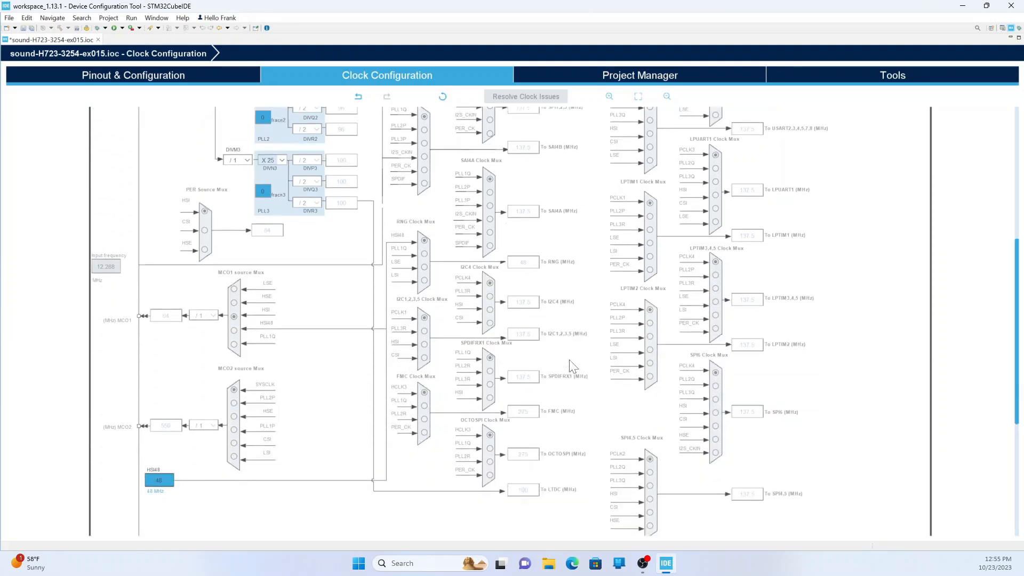
scroll(572, 367, down, 3)
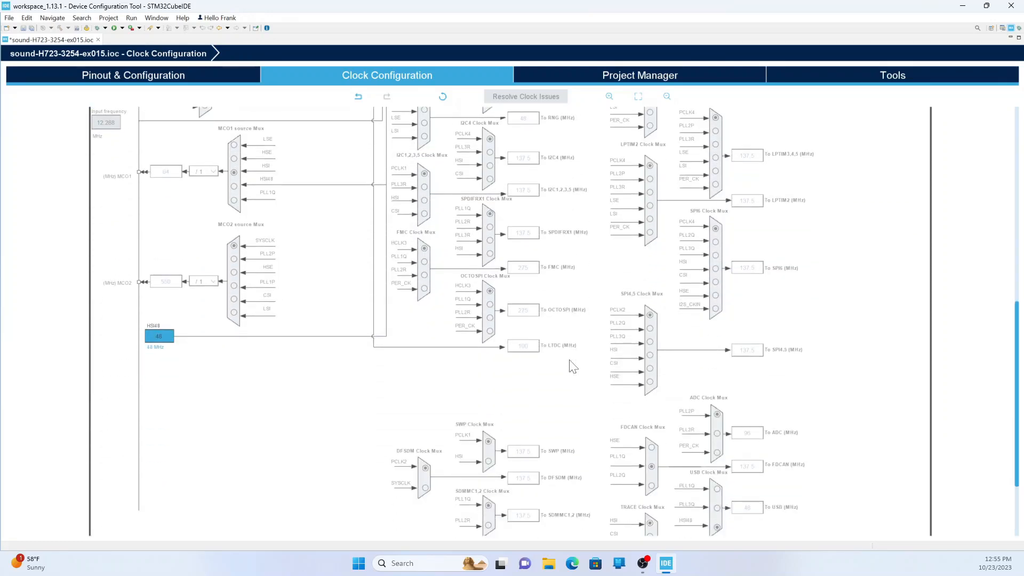
scroll(572, 367, up, 10)
scroll(572, 367, up, 4)
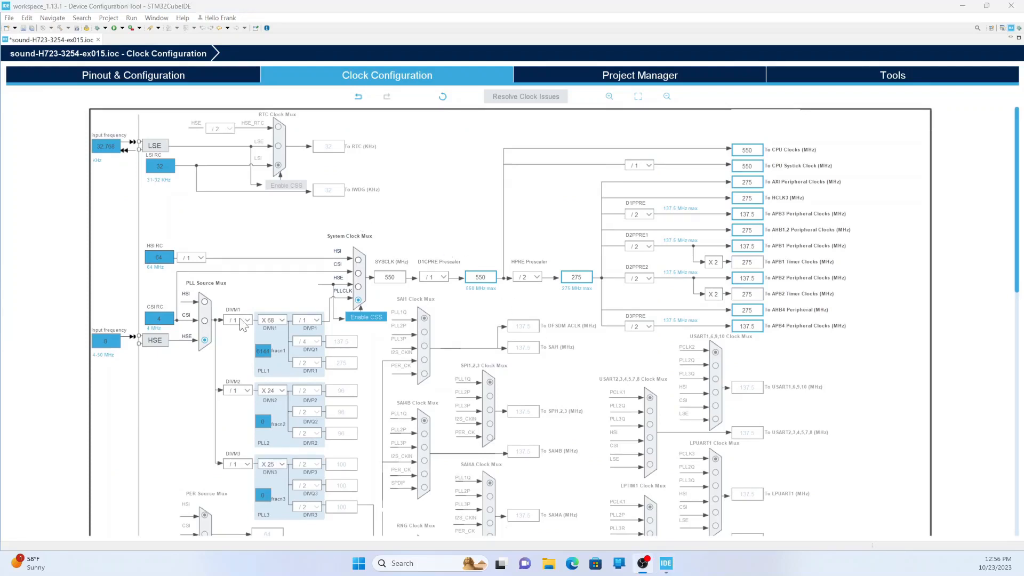
Open the ADC1 mode settings in the pinout configuration and set channels IN2 and IN5 to Single-ended
click(170, 76)
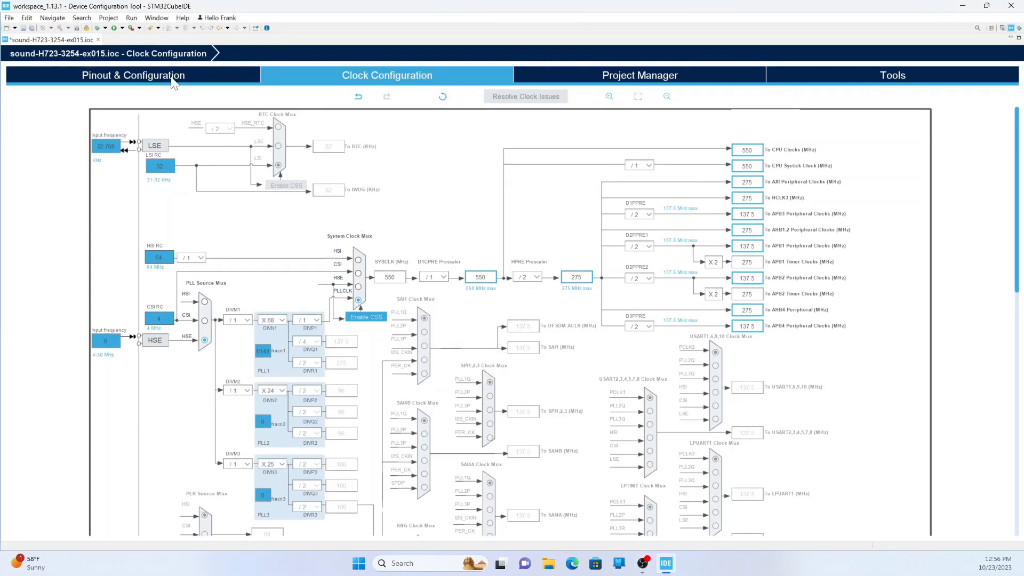
scroll(72, 185, up, 15)
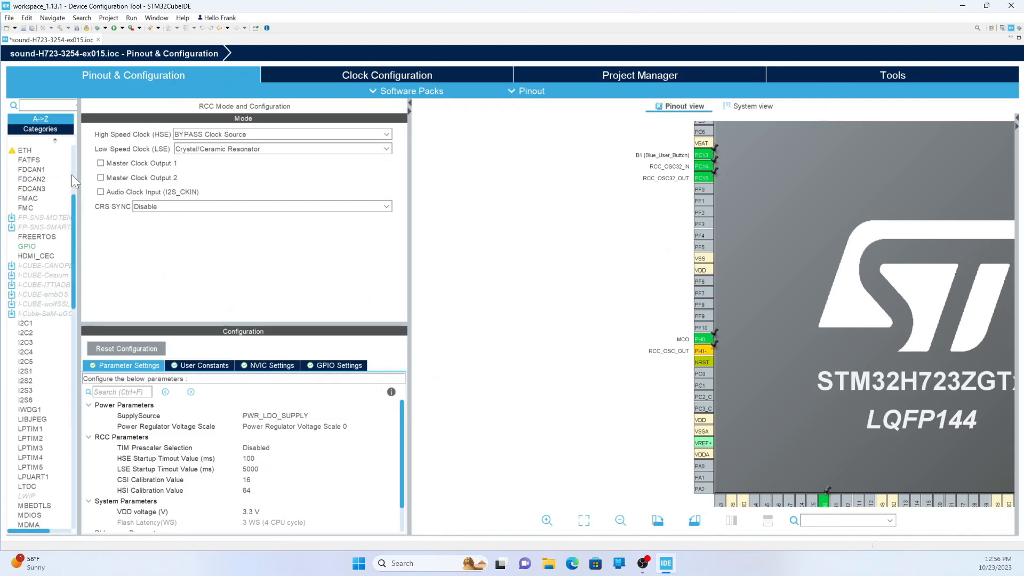
scroll(76, 136, up, 1)
click(34, 152)
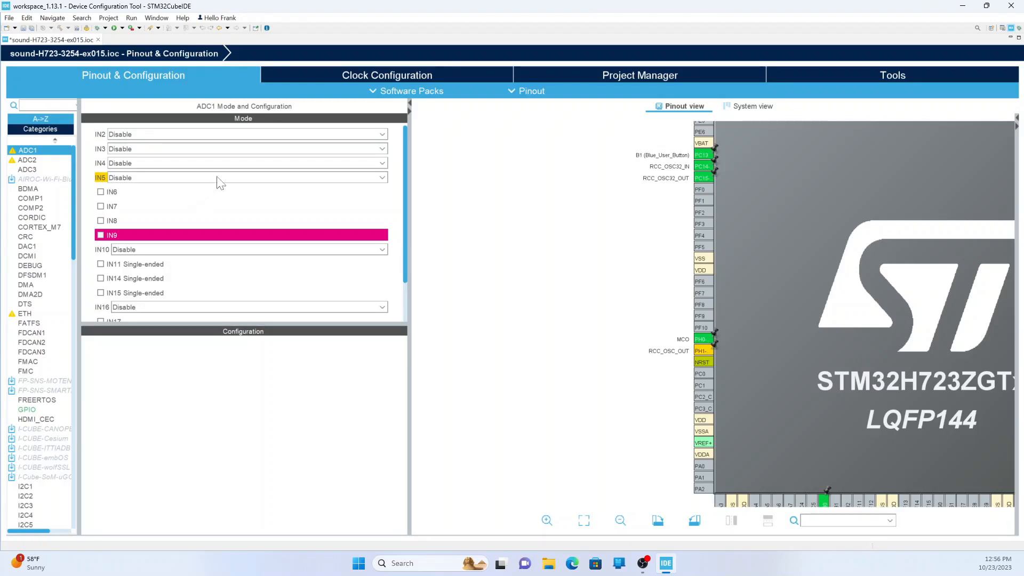
click(382, 135)
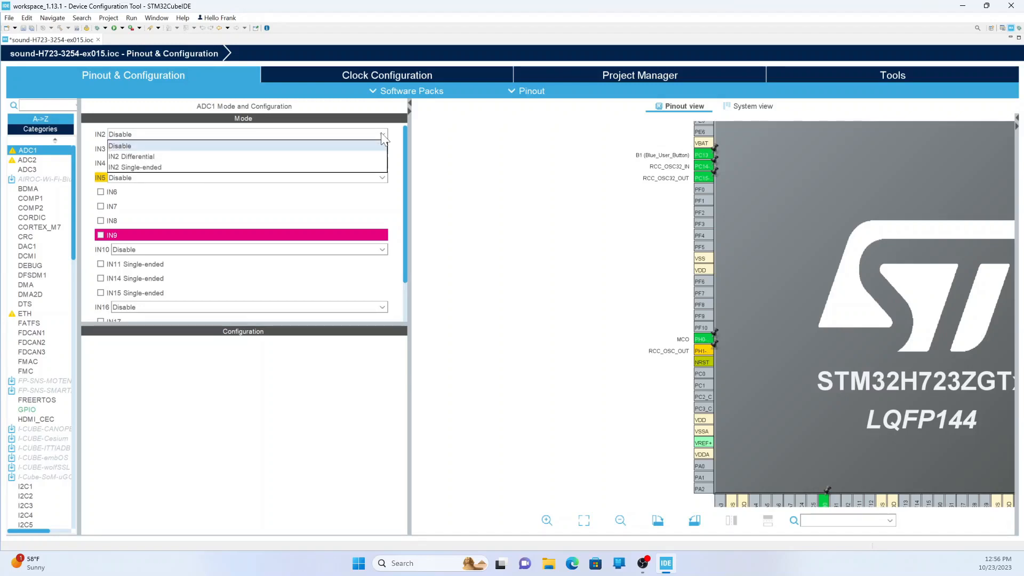
click(223, 167)
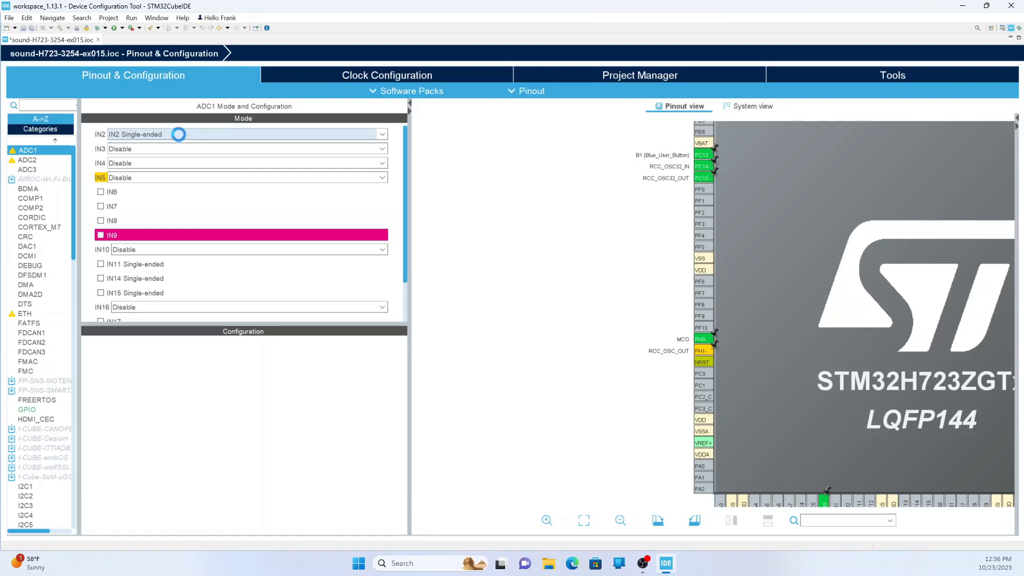
click(170, 178)
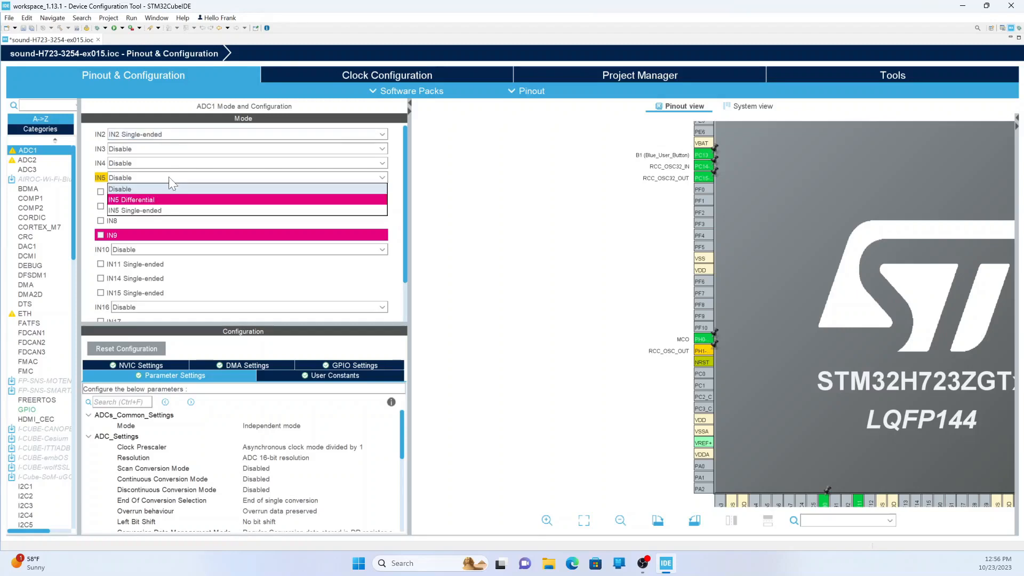
click(156, 210)
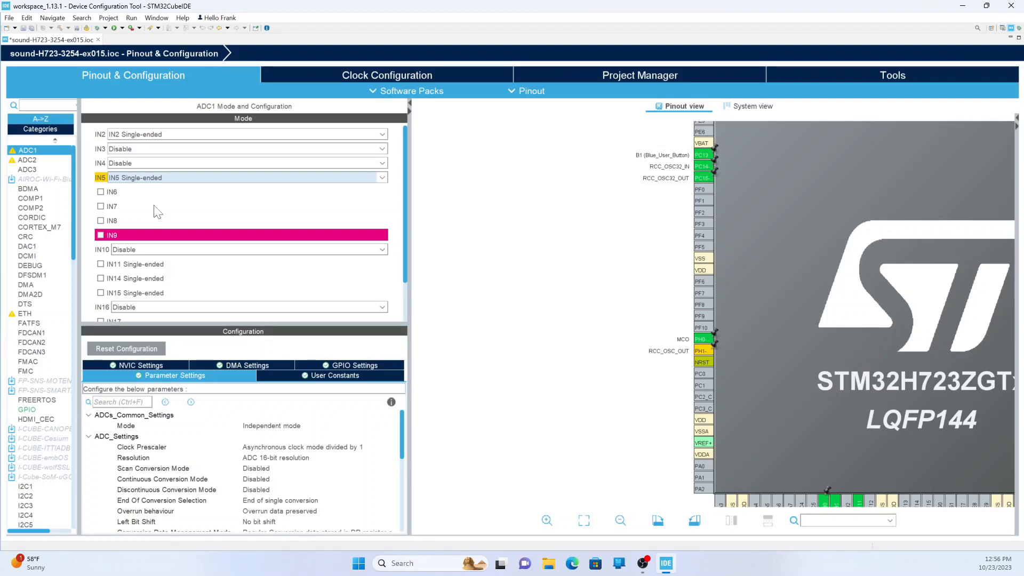
Enable ADC1 channels IN6, IN11 Single-ended and IN15 Single-ended, and set IN16 to Single-ended
click(101, 192)
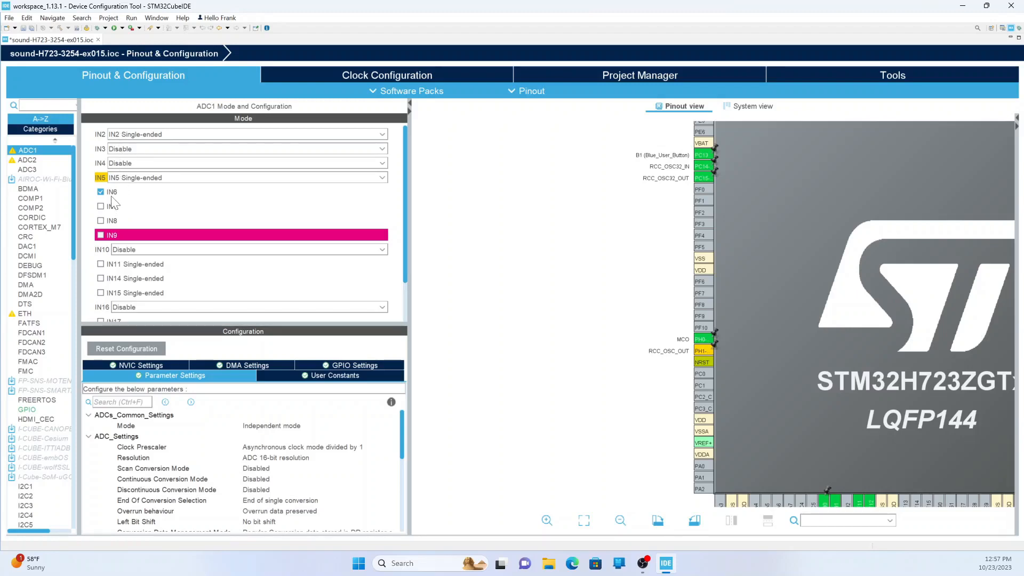
click(100, 264)
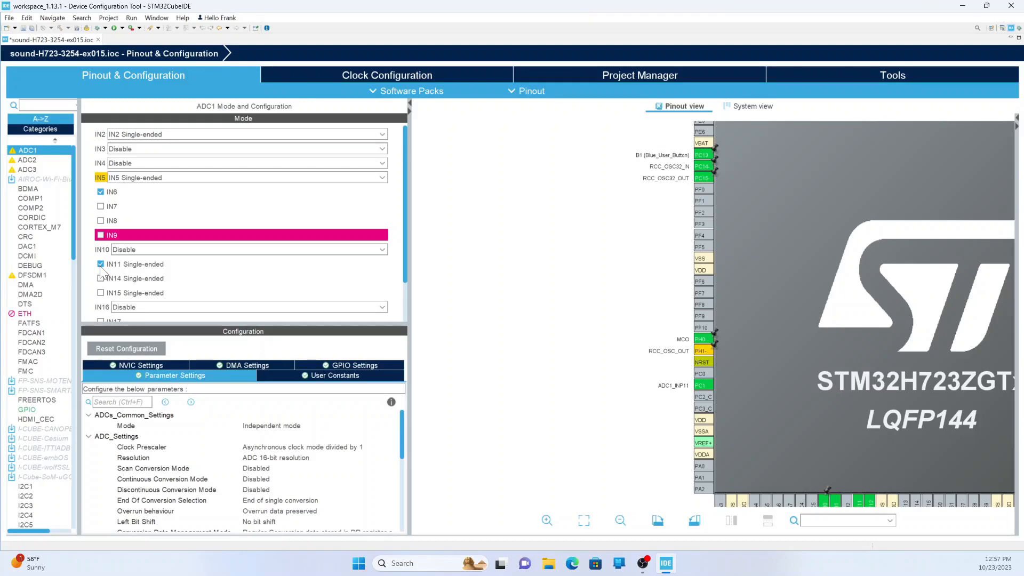
click(100, 292)
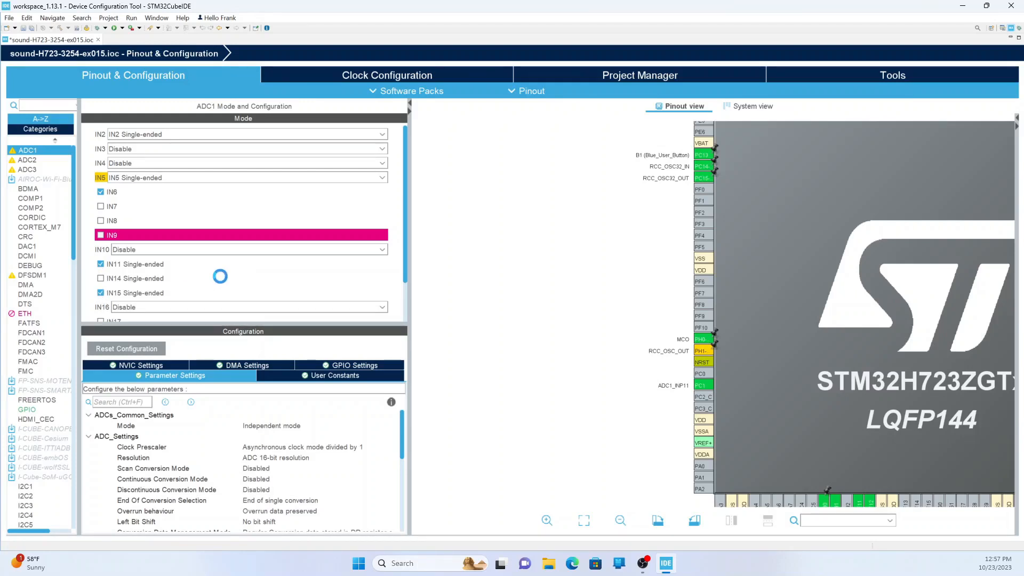
scroll(221, 278, down, 2)
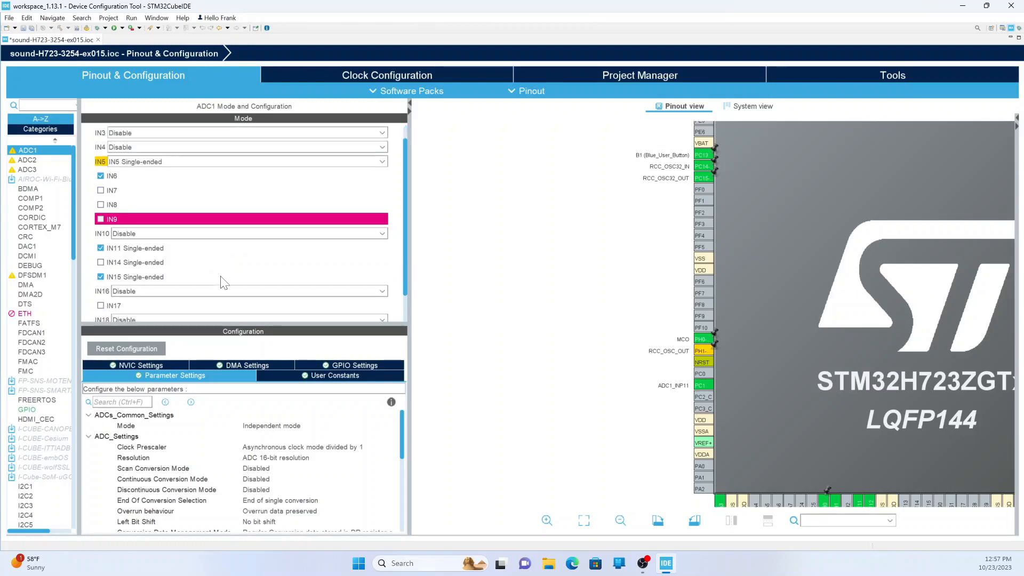
click(222, 275)
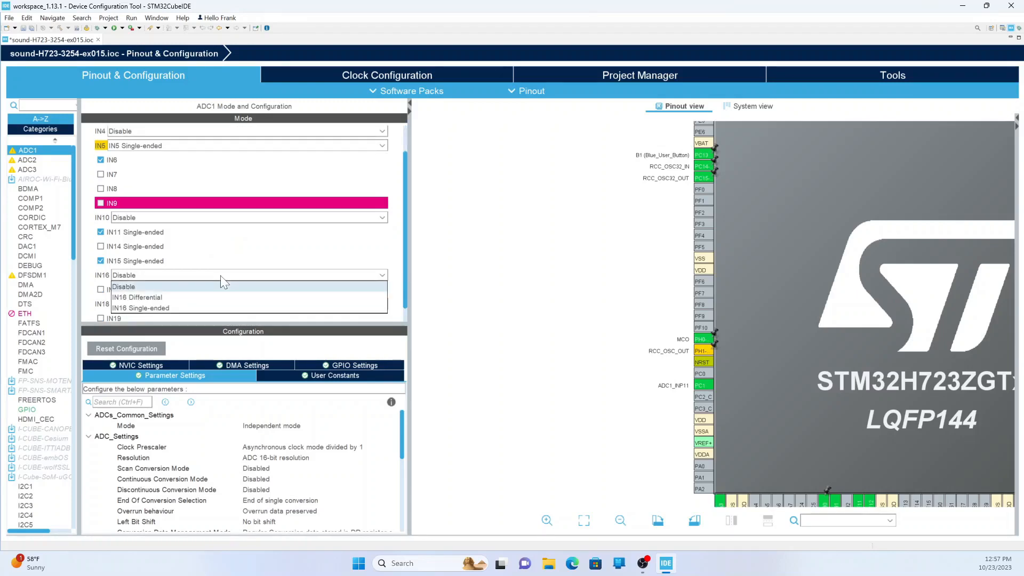
click(192, 307)
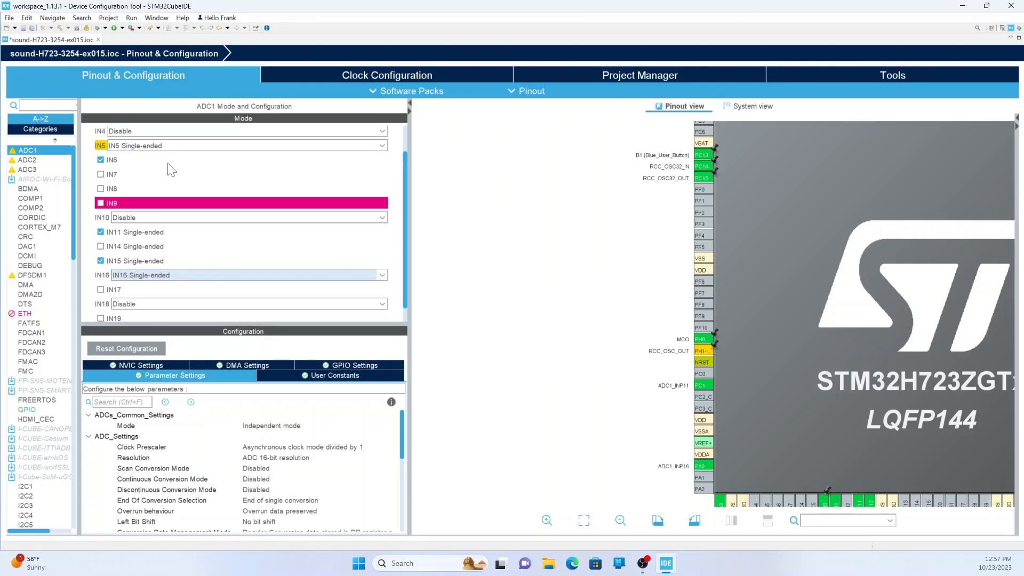
scroll(172, 169, up, 2)
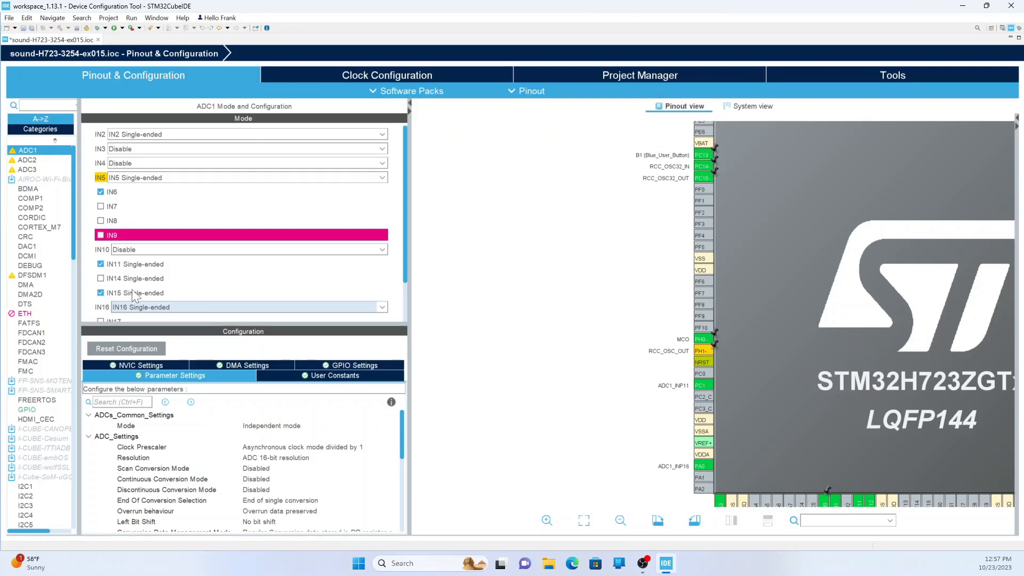
Add a DMA request for ADC1 in its DMA settings
scroll(134, 296, down, 1)
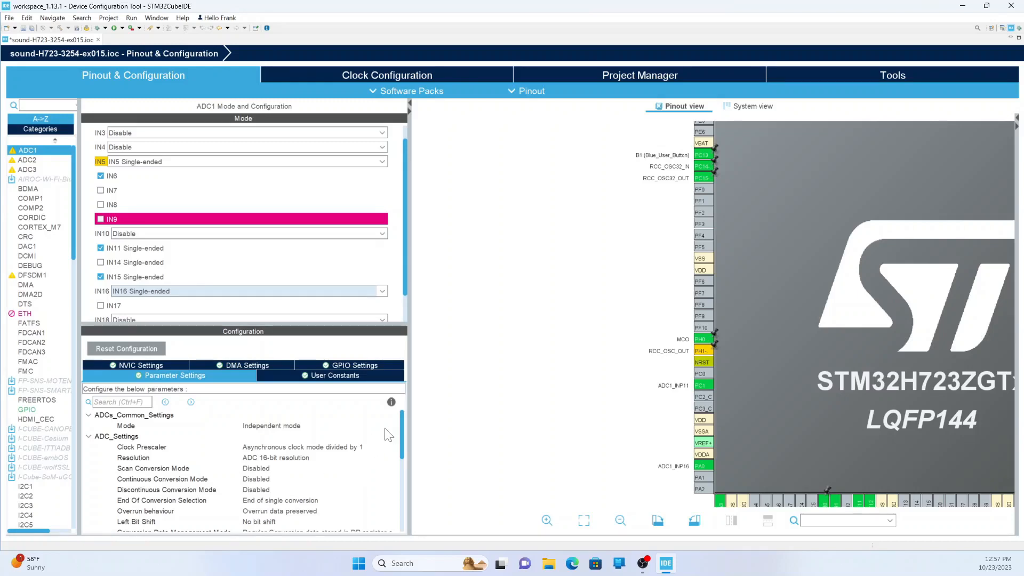
click(230, 367)
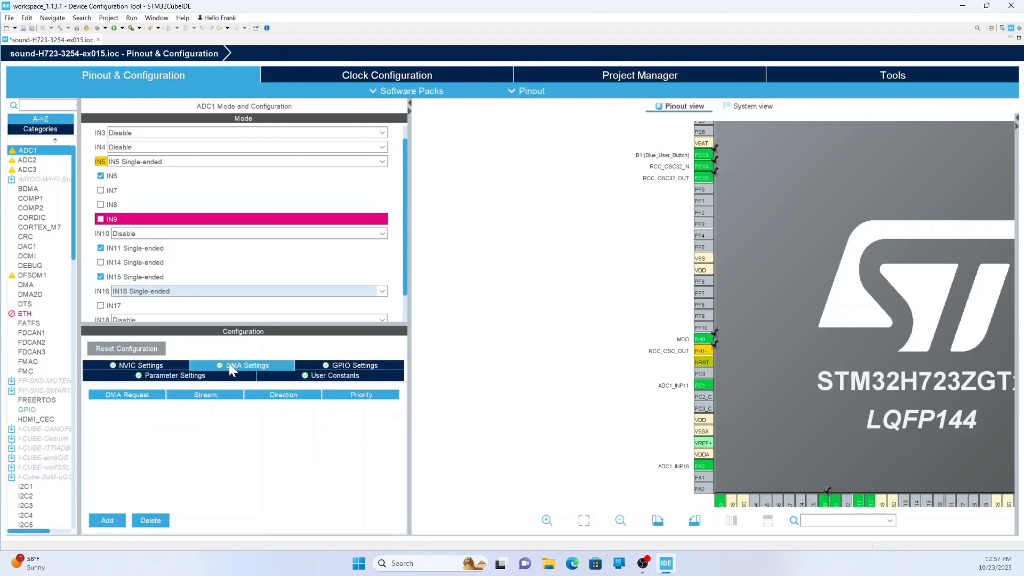
click(101, 524)
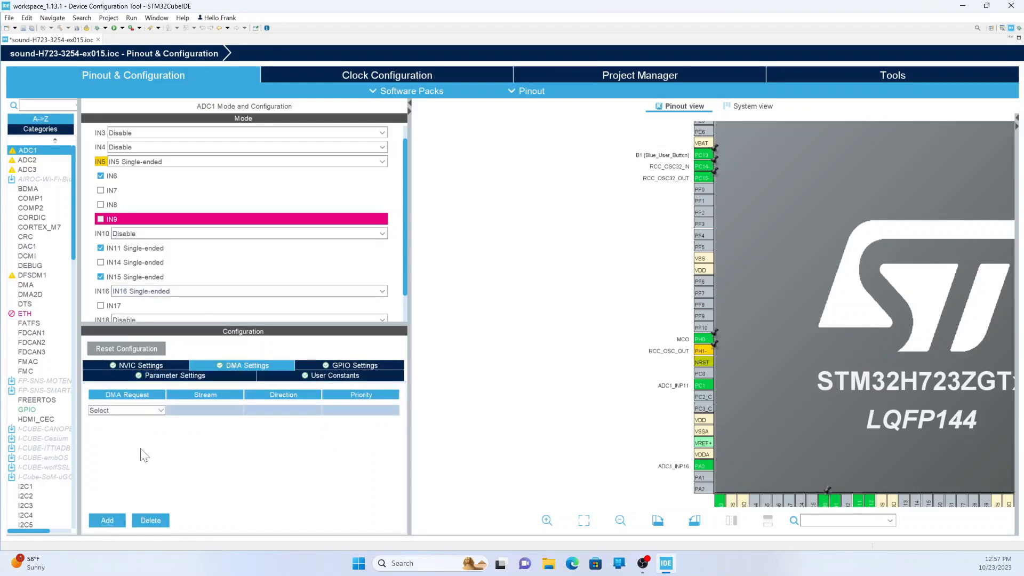
click(159, 411)
click(147, 431)
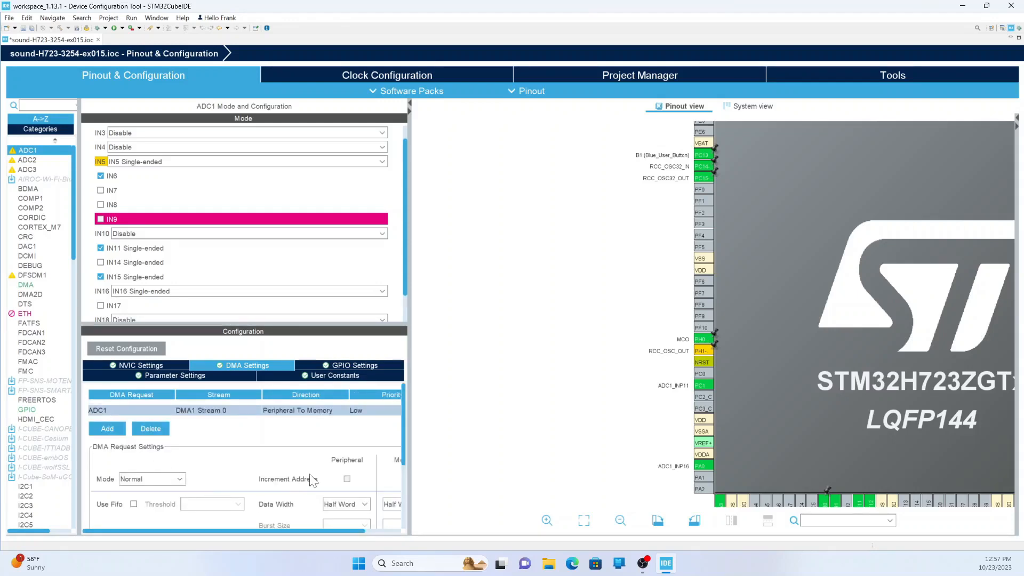
Set the ADC1 DMA request to Circular mode with Word data width for both peripheral and memory
drag(409, 475, 487, 472)
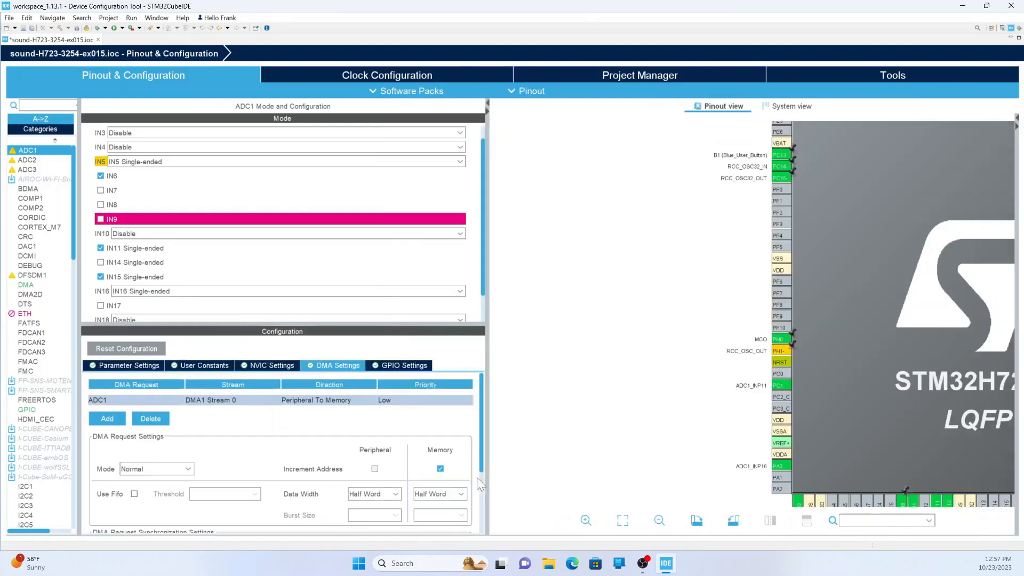
click(188, 469)
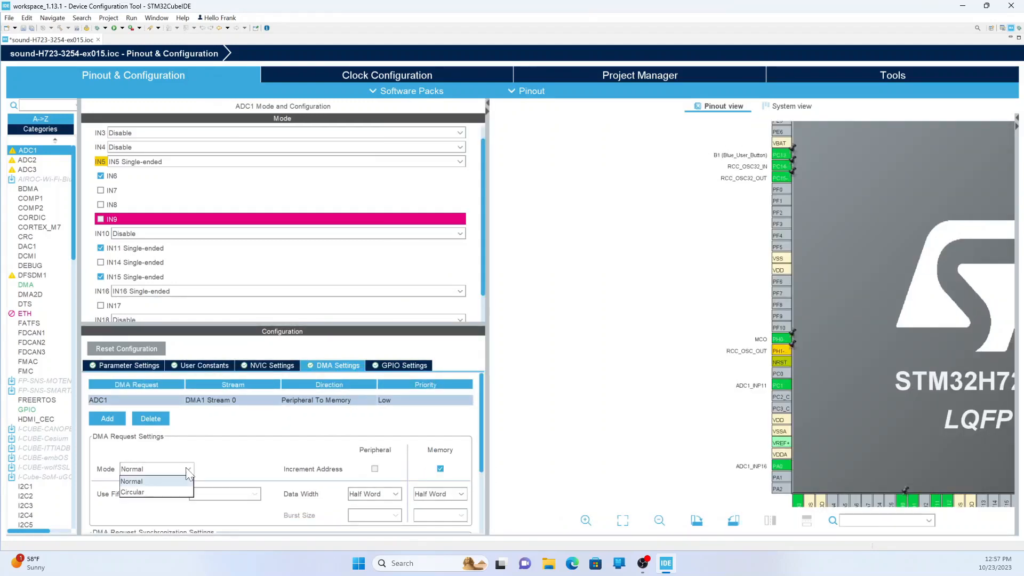
click(172, 492)
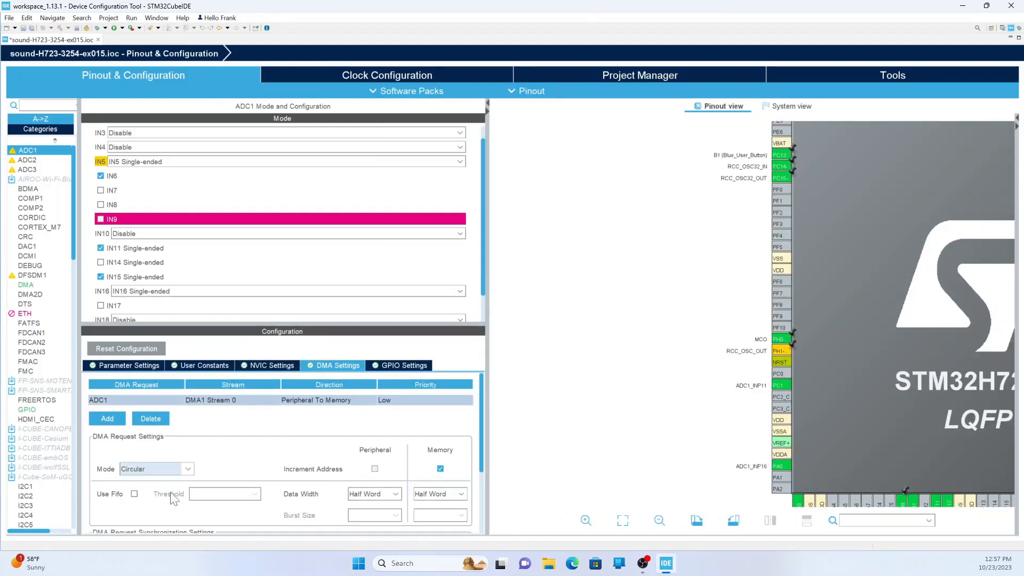
click(396, 497)
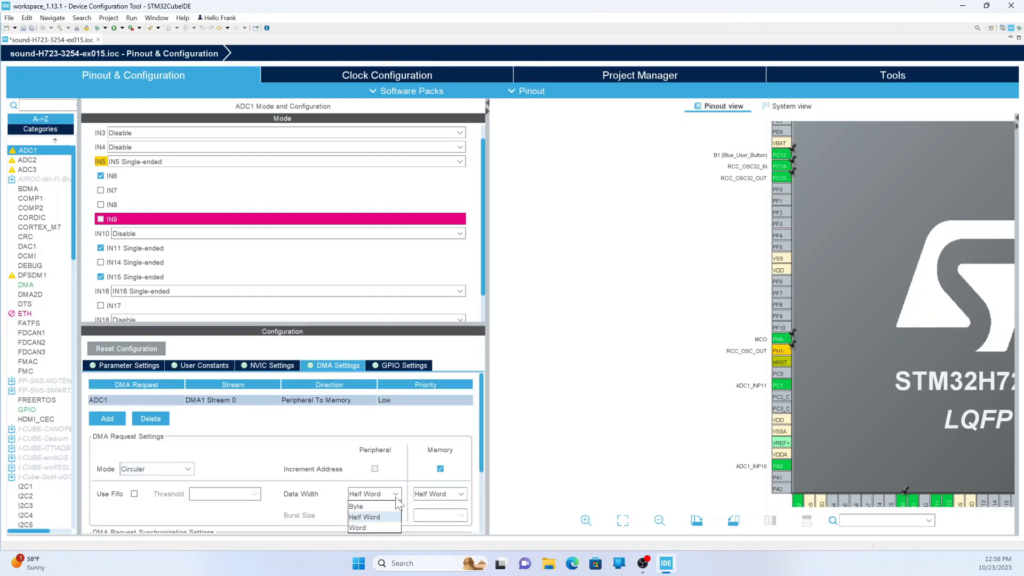
click(375, 527)
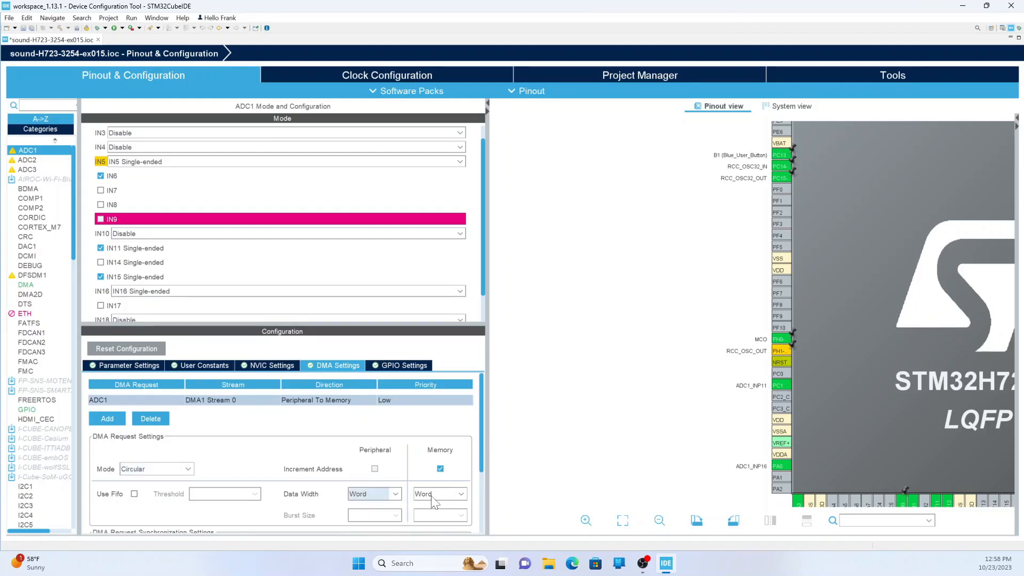
click(440, 469)
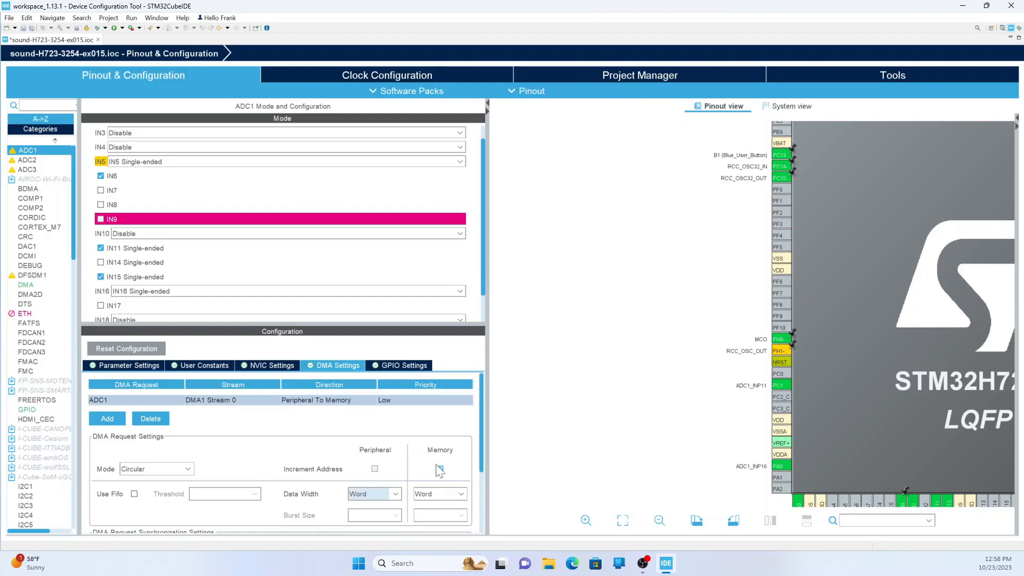
In the ADC1 parameters, set End Of Conversion Selection to End of sequence of conversion and Conversion Data Management Mode to DMA Circular Mode
click(137, 366)
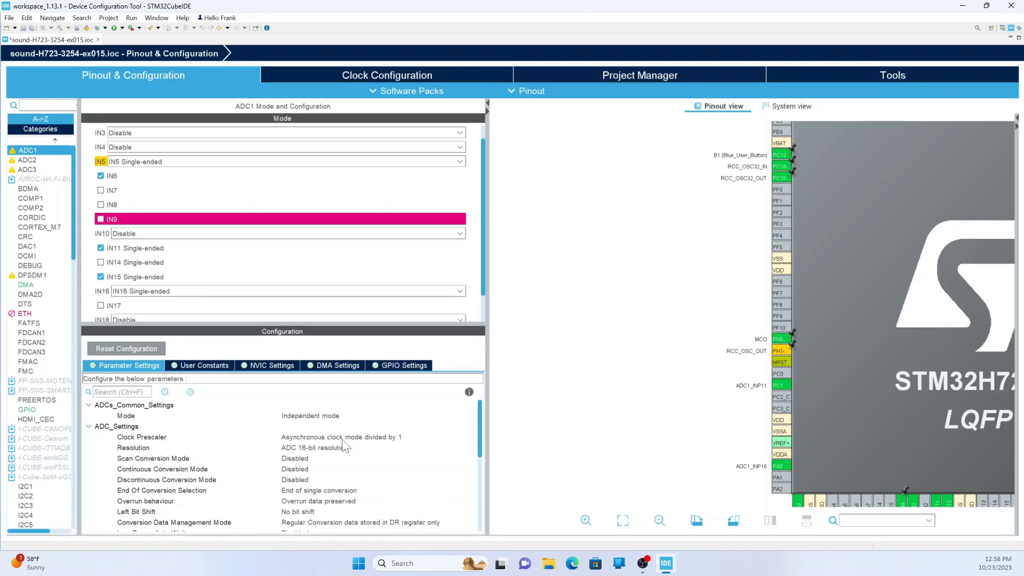
scroll(344, 486, down, 1)
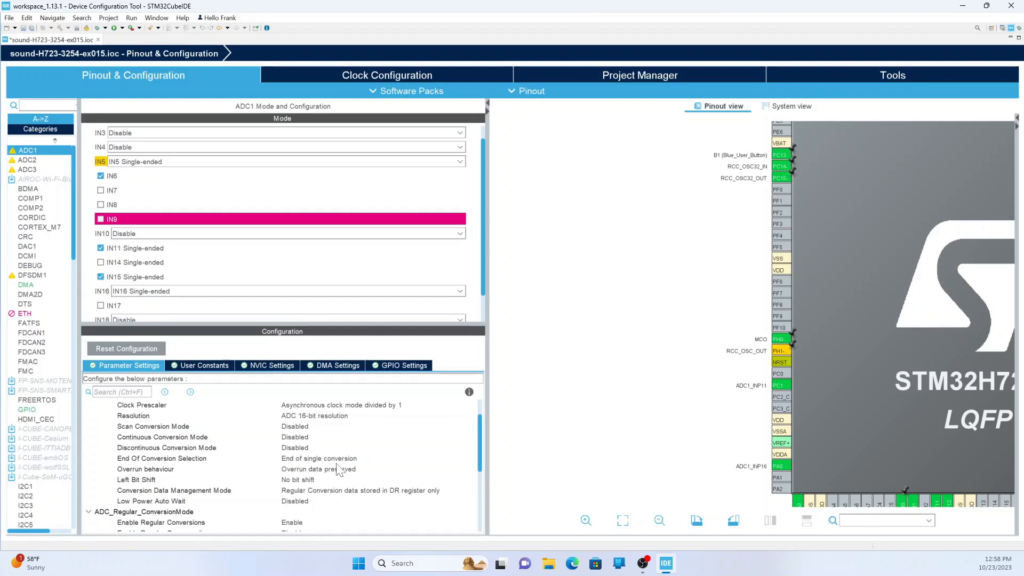
click(339, 459)
click(336, 480)
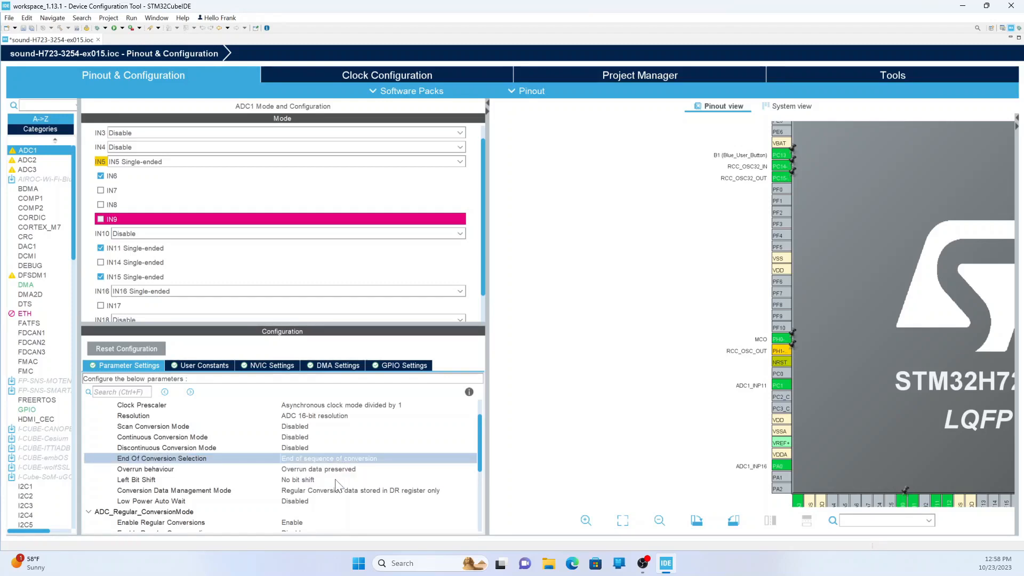
scroll(337, 485, down, 1)
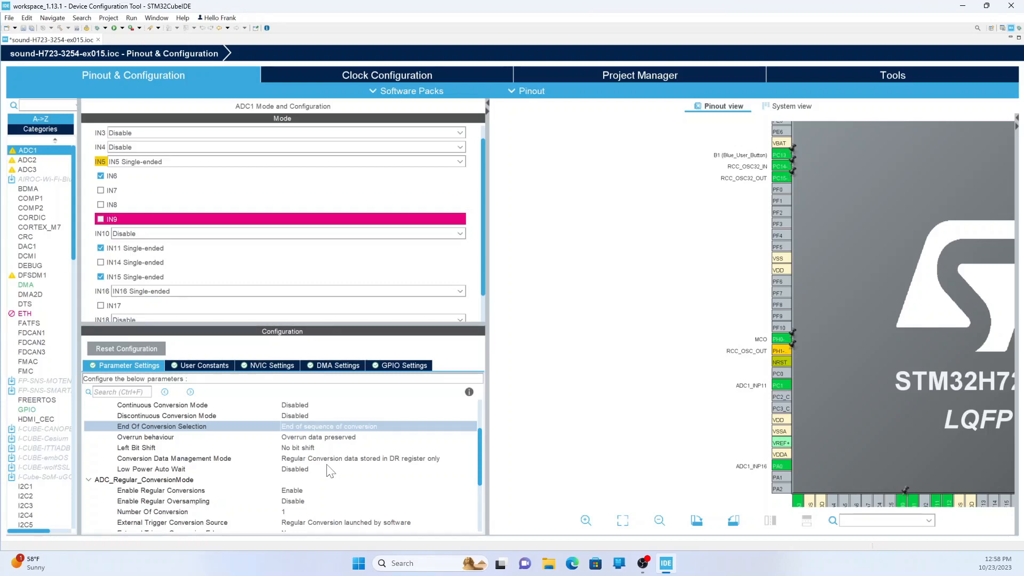
click(325, 459)
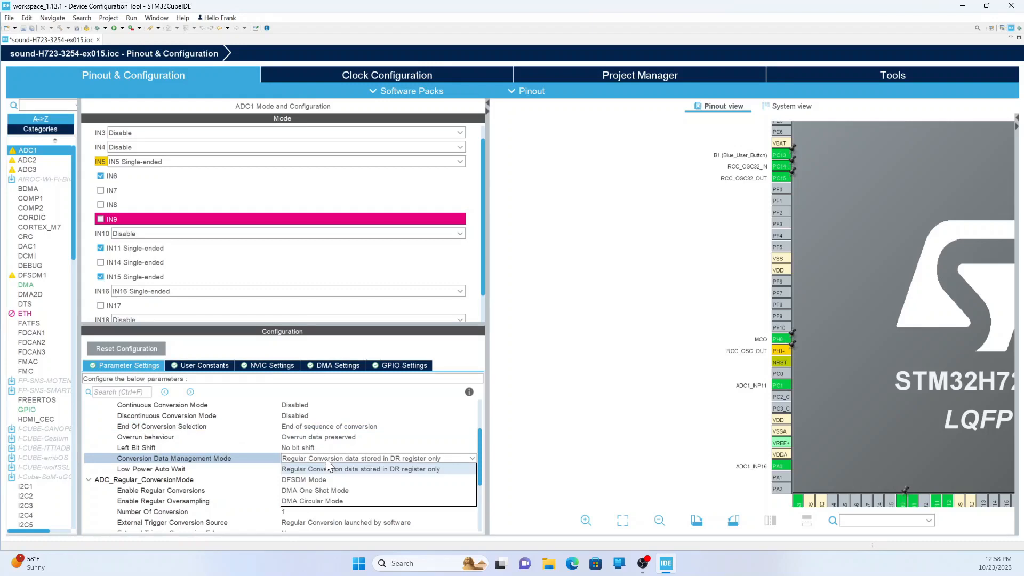
click(328, 502)
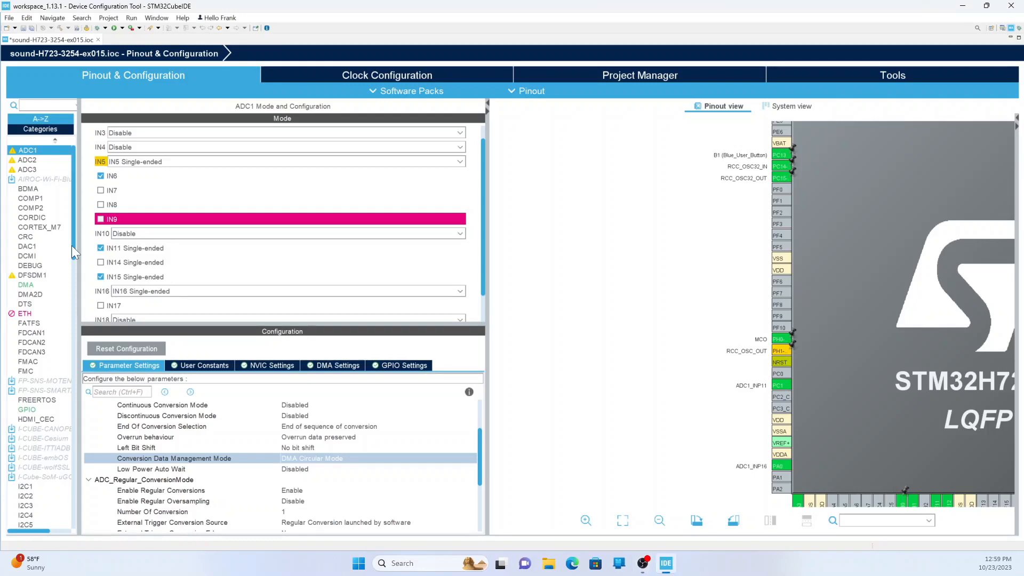
Open the TIM3 configuration and set its clock source to Internal Clock and Channel1 to Output Compare No Output
drag(72, 245, 75, 405)
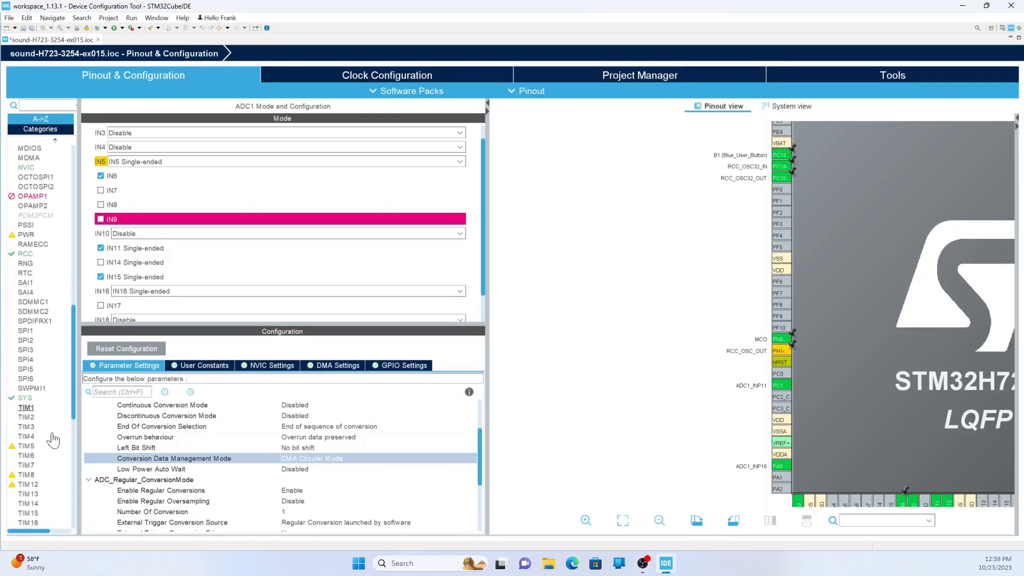
click(26, 430)
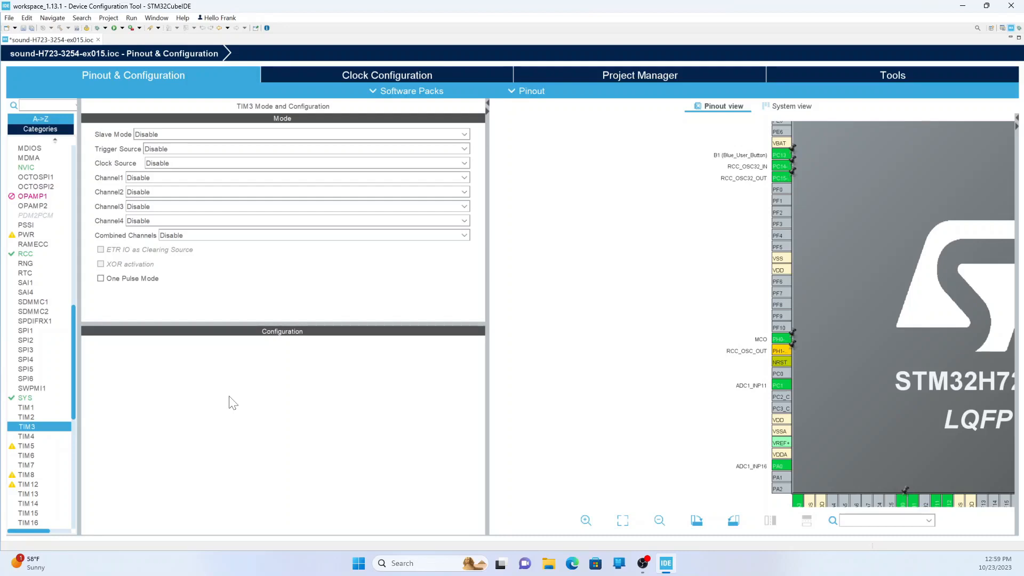
click(465, 164)
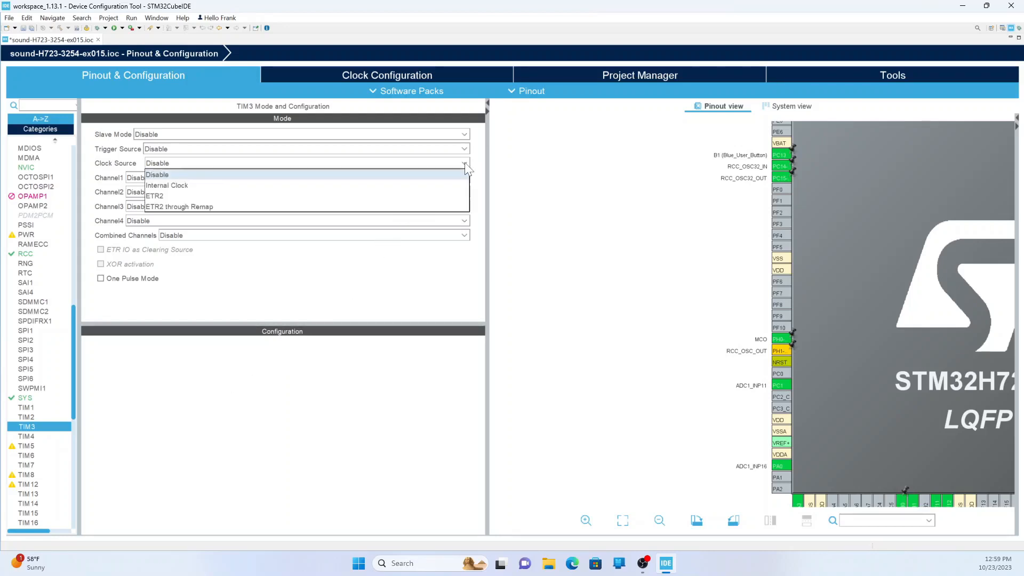
click(346, 184)
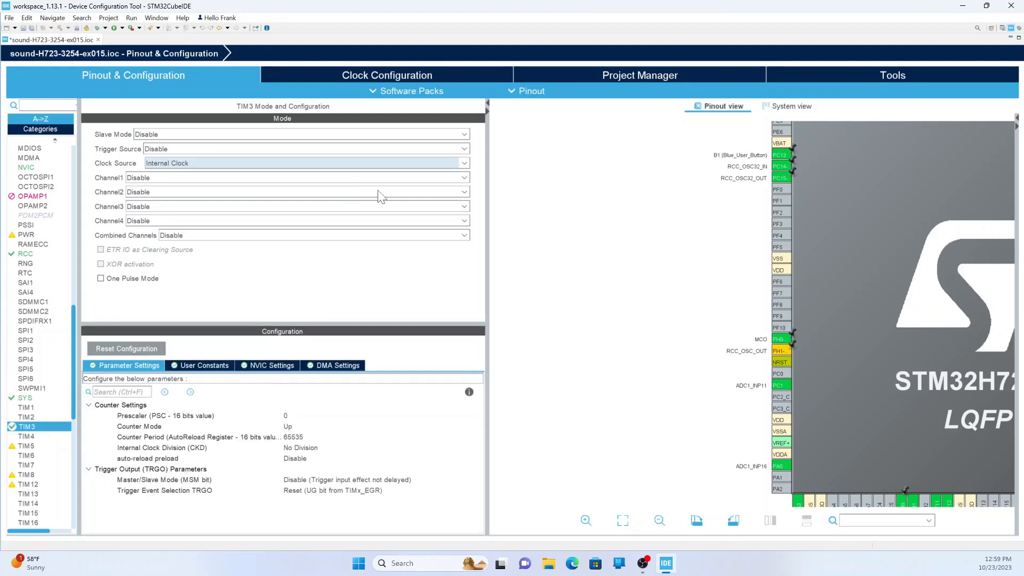
click(464, 178)
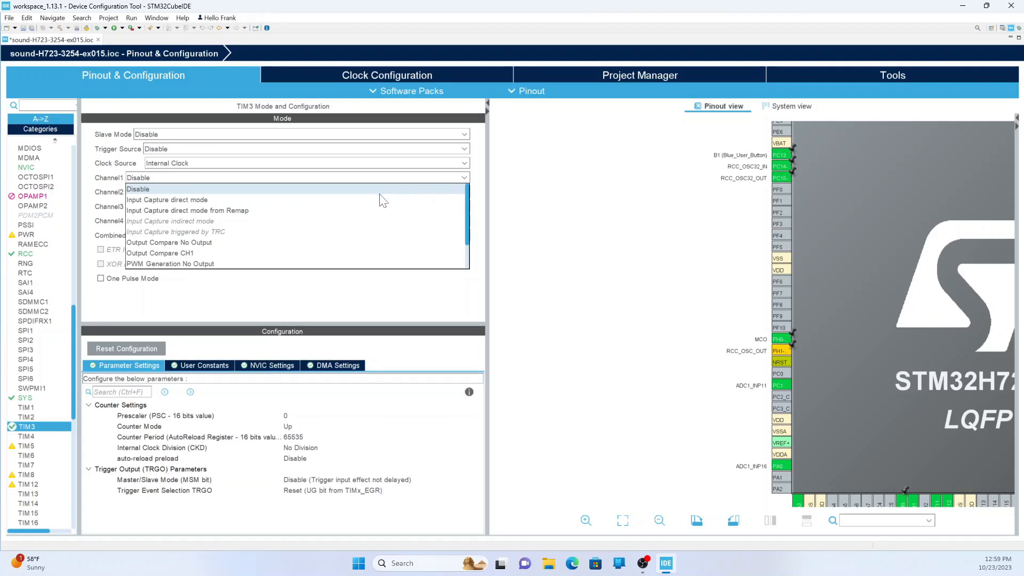
click(258, 244)
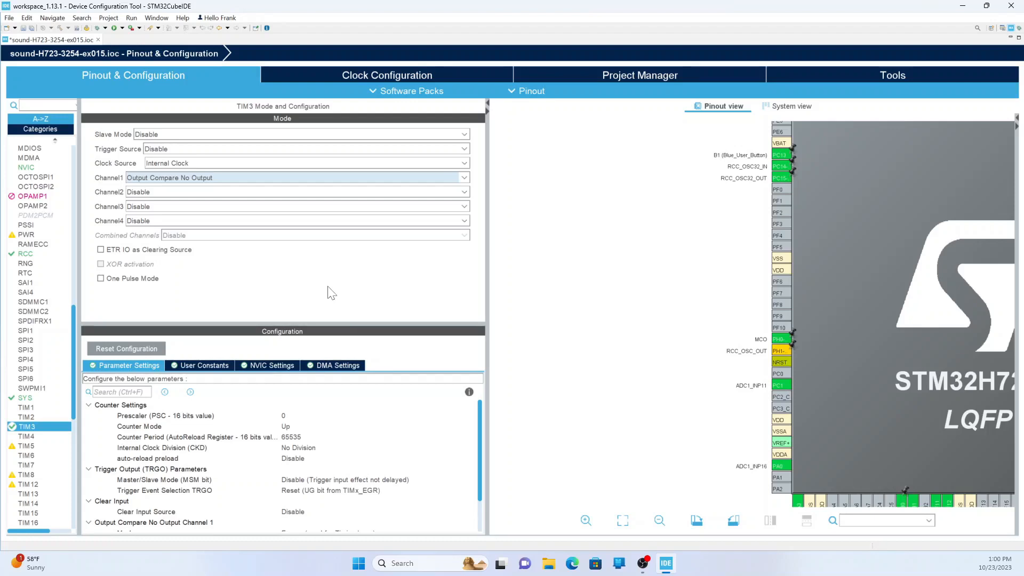
Set the TIM3 Counter Period (AutoReload Register) to 13749
click(290, 437)
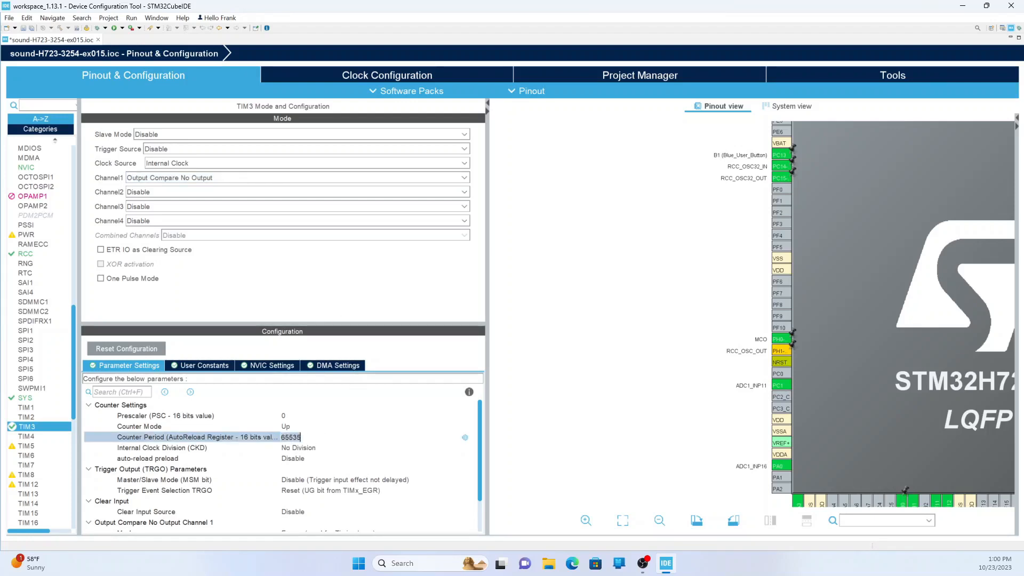
key(BackSpace)
key(BackSpace)
key(BackSpace)
key(BackSpace)
key(BackSpace)
text(13749)
key(Return)
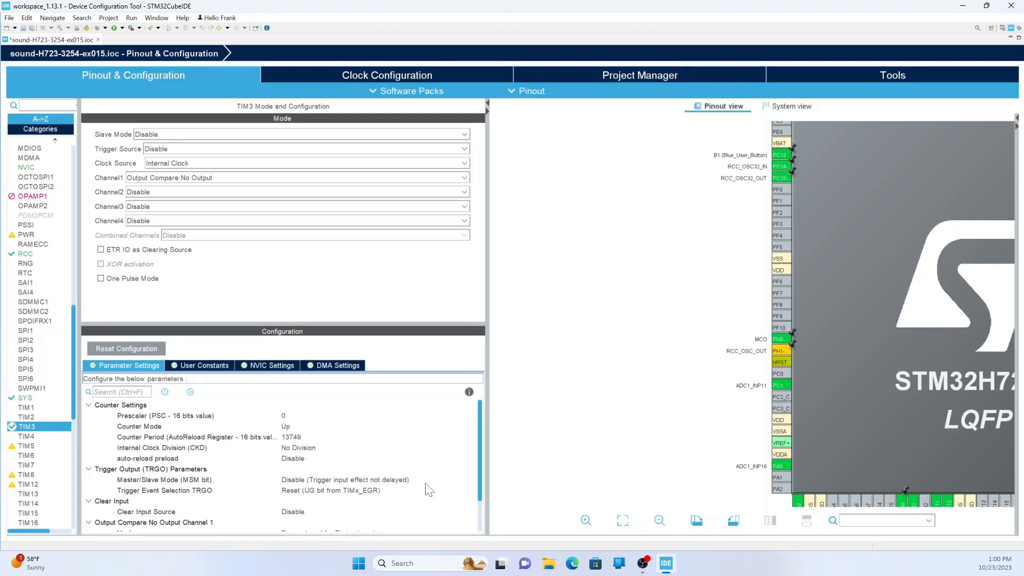
Set the TIM3 Trigger Event Selection TRGO to Output Compare (OC1REF) and the Output Compare Channel 1 mode to Toggle on match
click(344, 492)
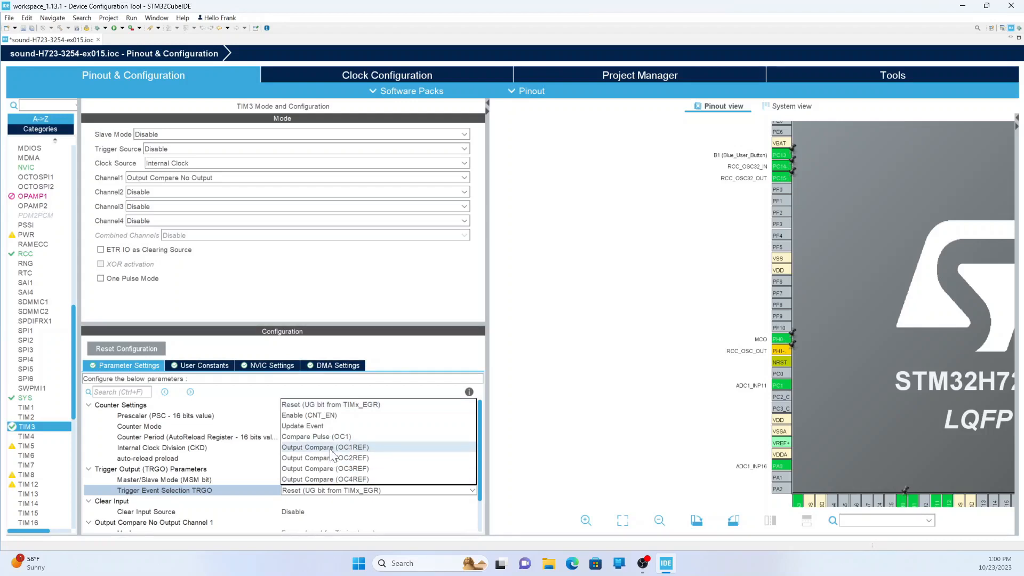
click(331, 448)
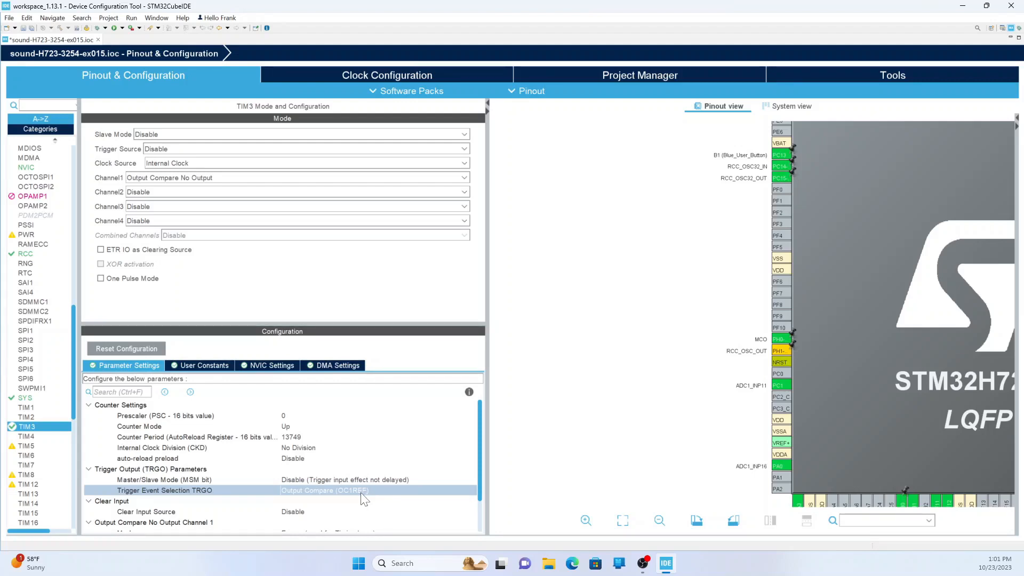
scroll(365, 499, down, 1)
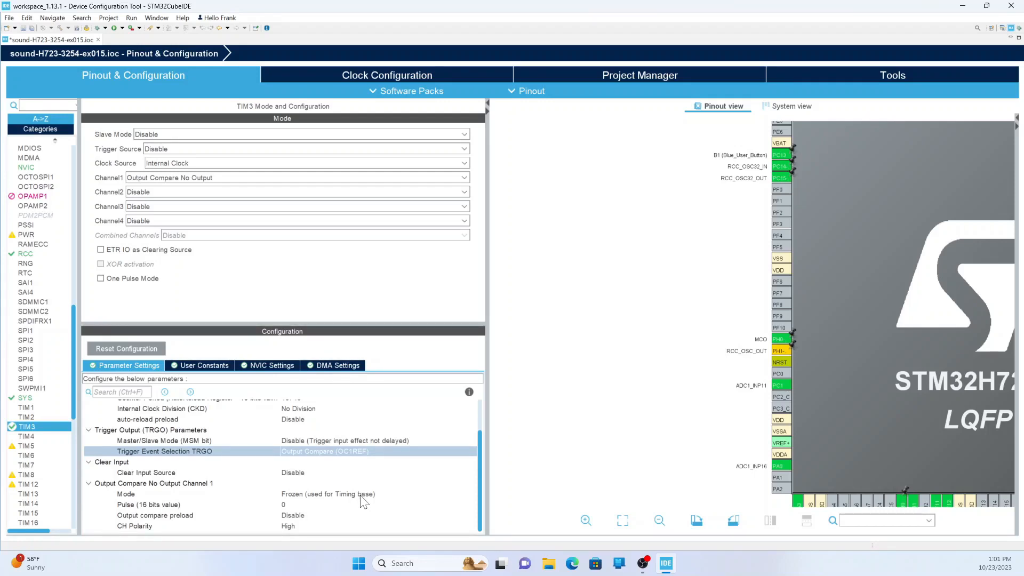
click(363, 496)
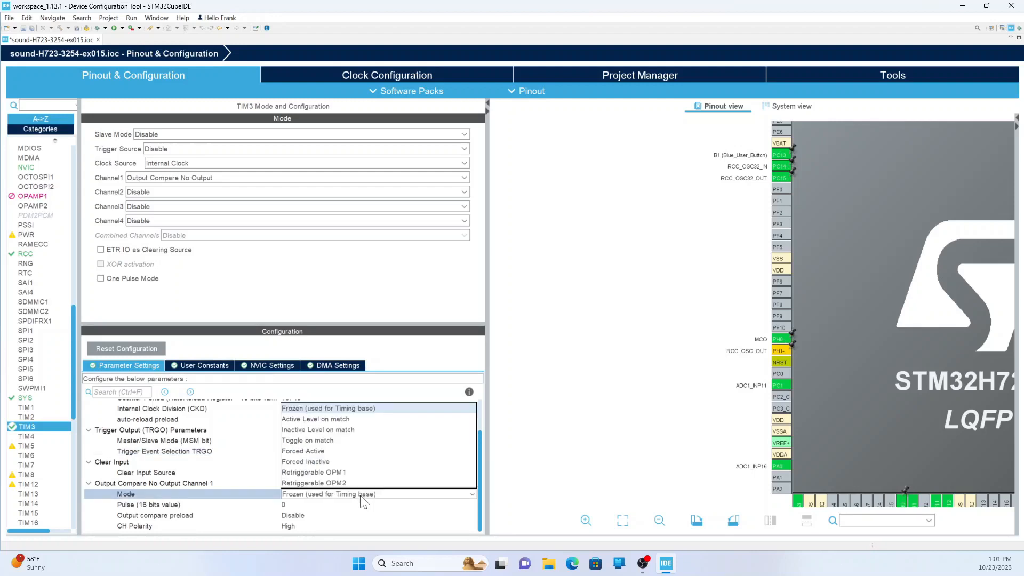
click(326, 442)
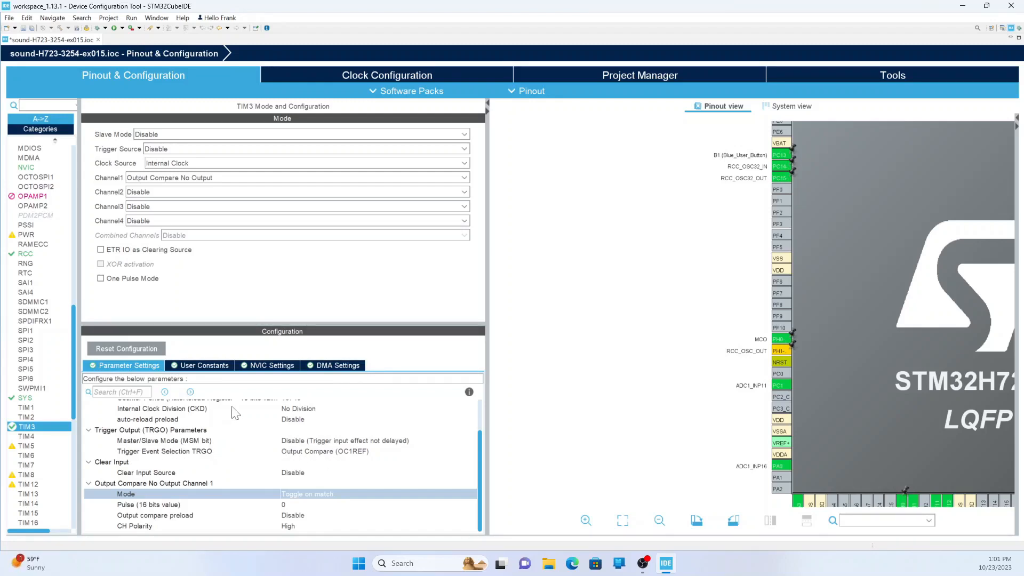
Toggle the Enabled option of the TIM3 global interrupt in its NVIC settings and return to the parameter settings
click(265, 368)
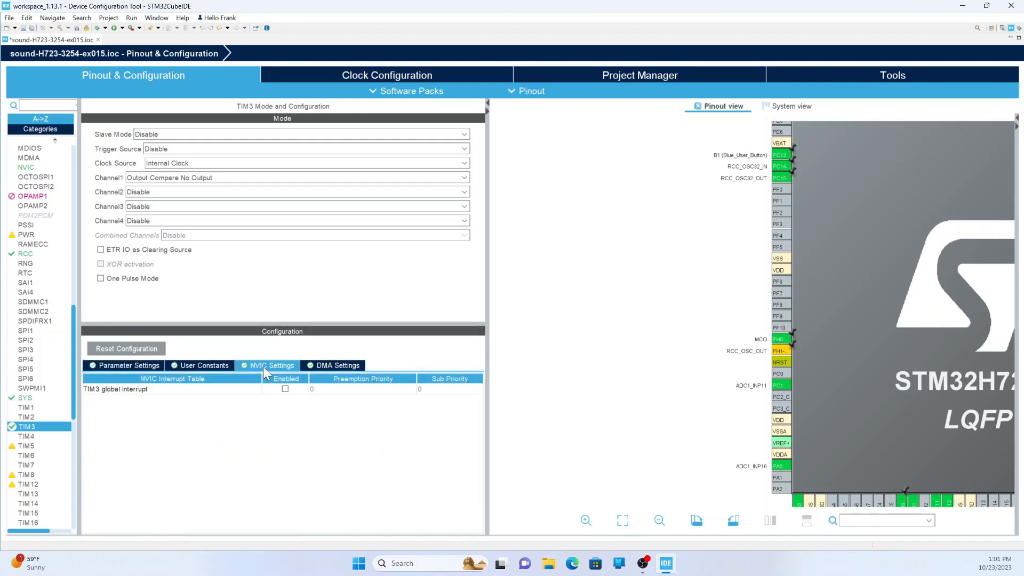
click(283, 392)
click(284, 392)
click(285, 389)
click(140, 365)
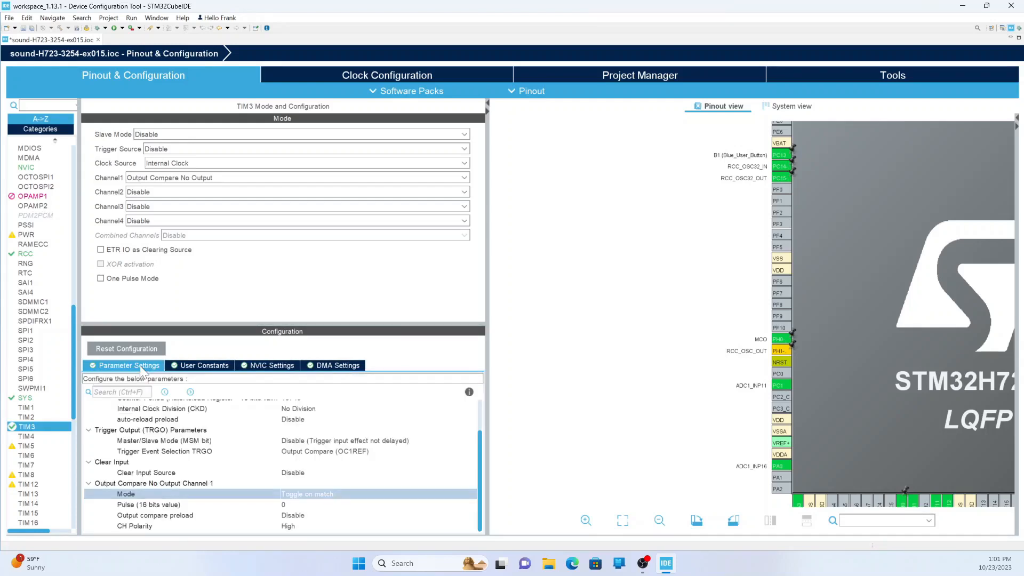
Open the TIM4 configuration and set its clock source to Internal Clock and Channel1 to Output Compare No Output
click(31, 436)
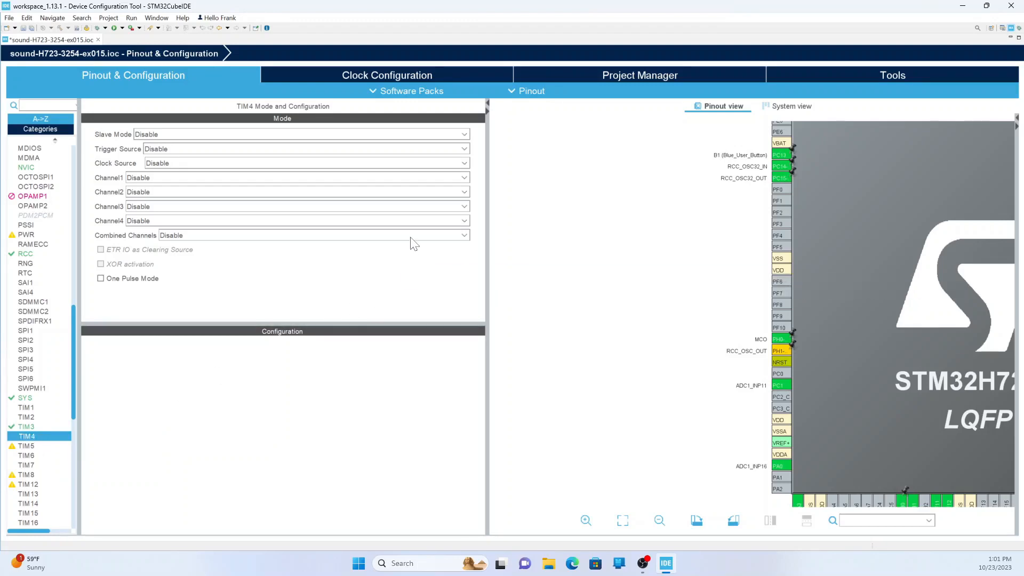
click(466, 164)
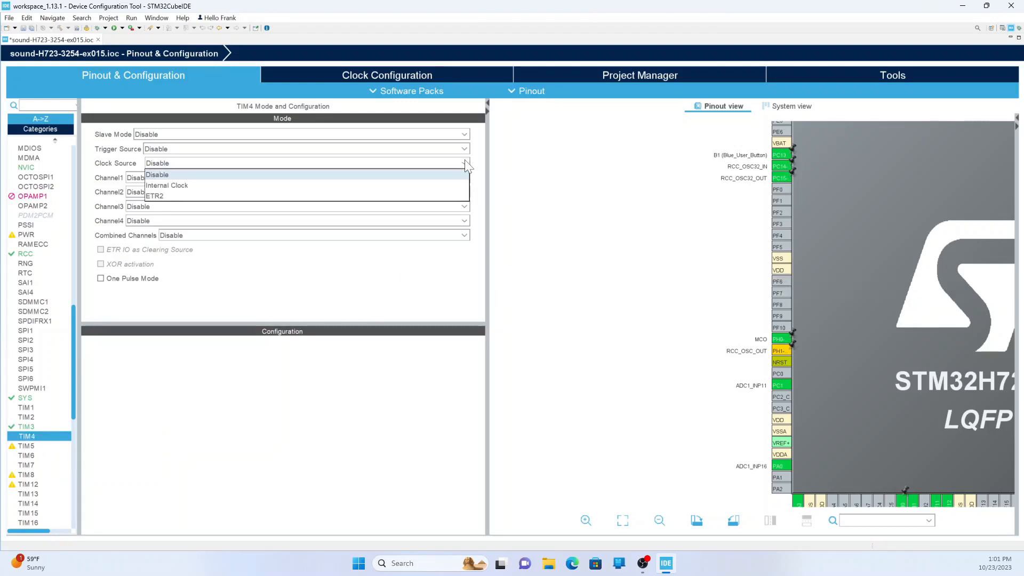
click(441, 184)
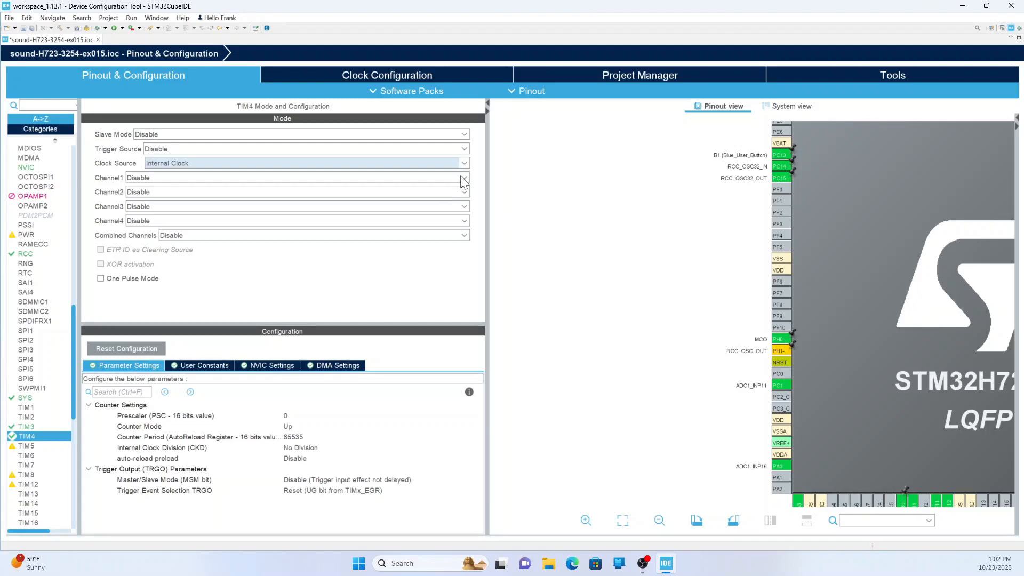
click(463, 178)
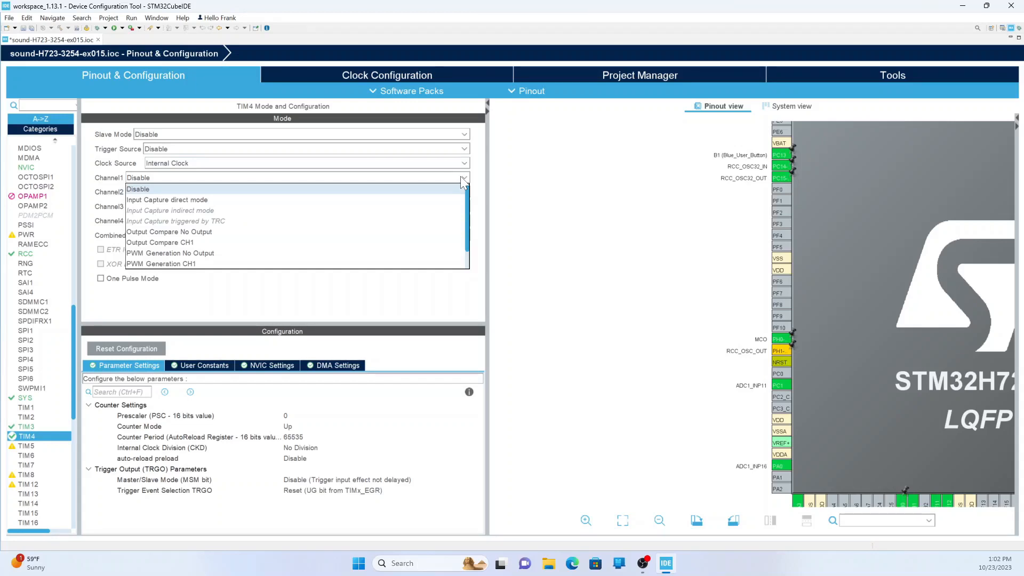
click(286, 232)
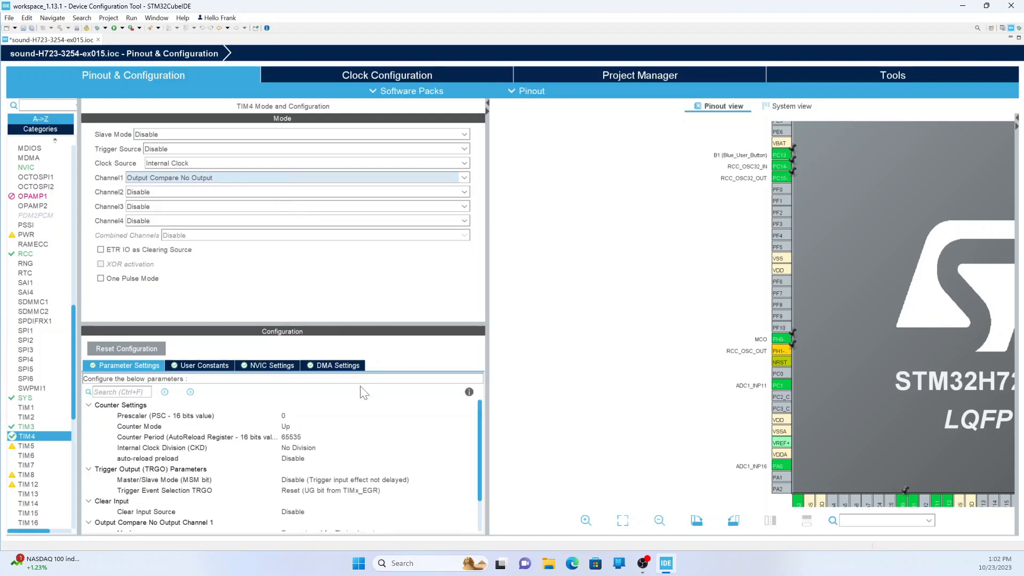
Set the TIM4 Prescaler to 1999 and the Counter Period (AutoReload Register) to 2749
click(305, 417)
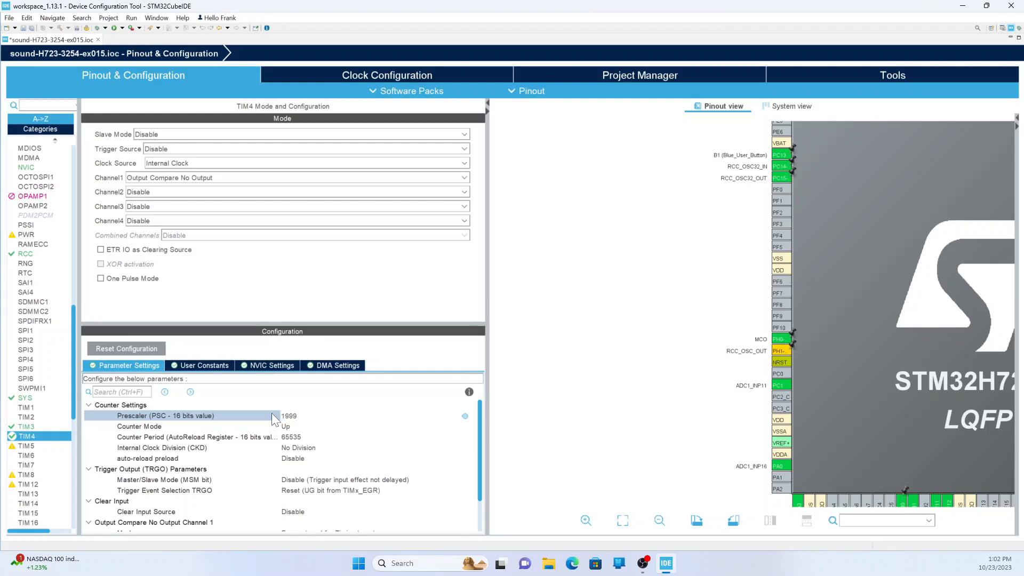
click(304, 437)
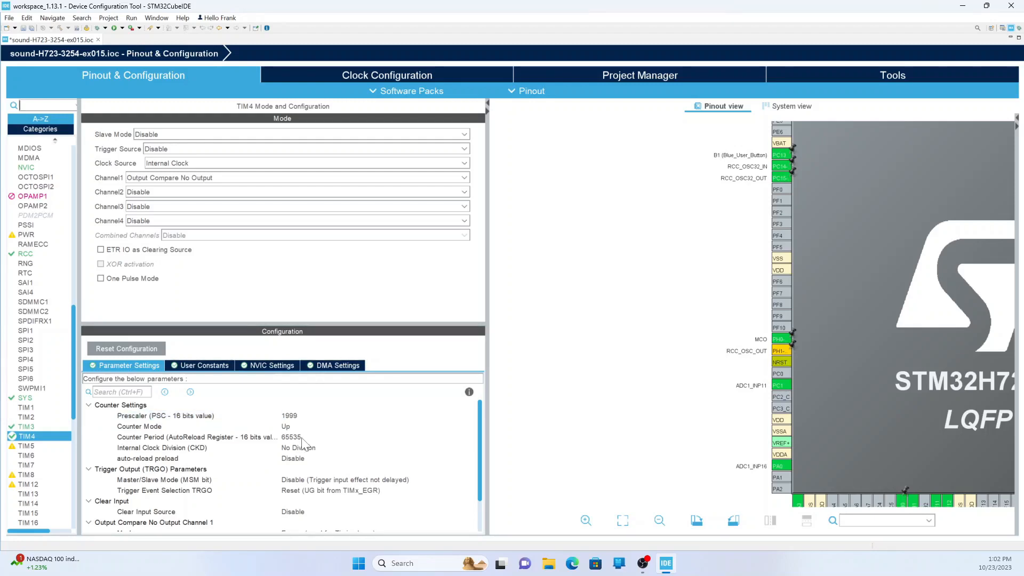
key(ctrl+a)
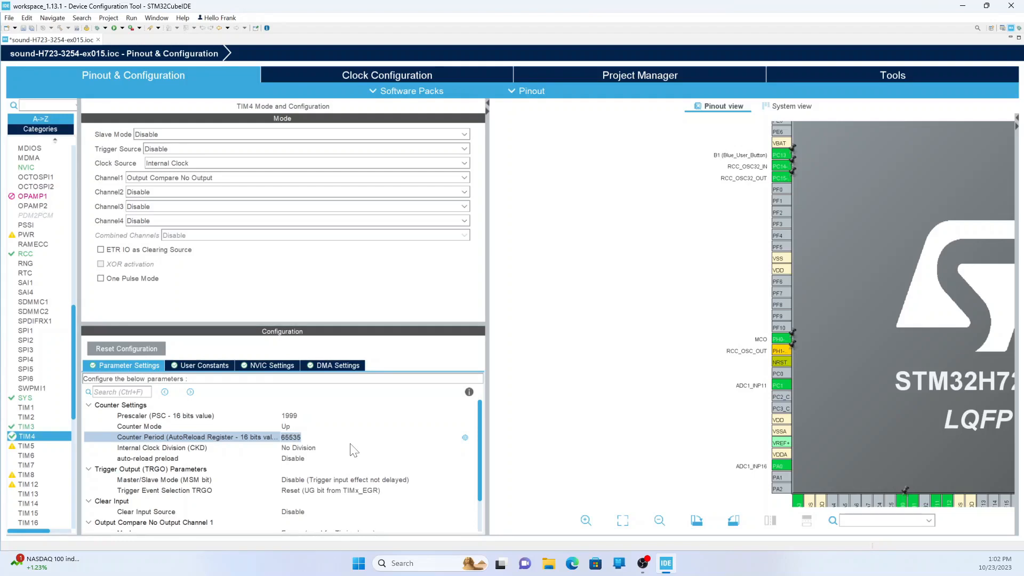
text(2)
text(49)
Set the TIM4 Trigger Event Selection TRGO to Output Compare (OC1REF) and the Output Compare Channel 1 mode to Toggle on match
click(346, 490)
click(346, 490)
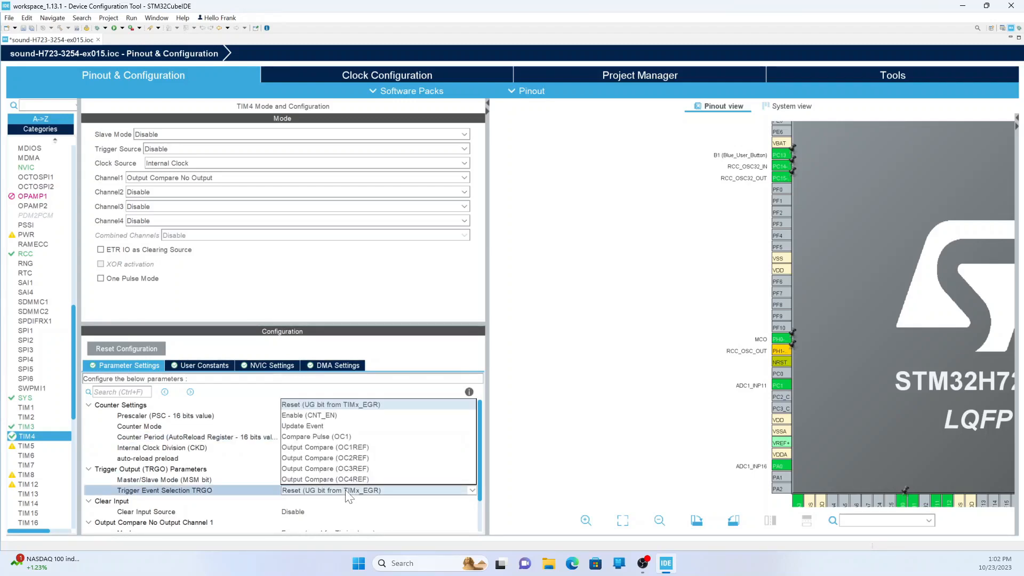
click(337, 449)
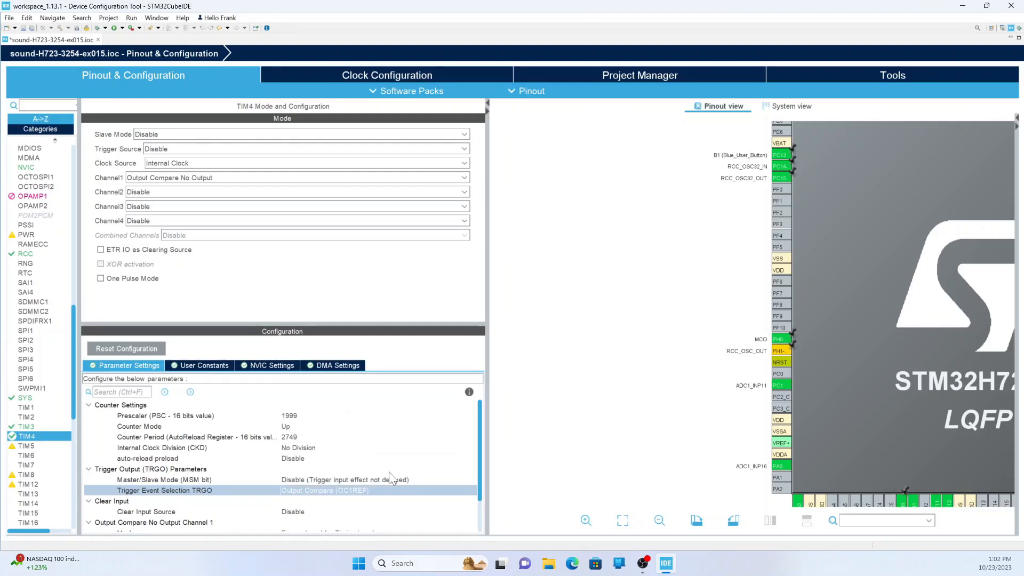
scroll(389, 474, down, 1)
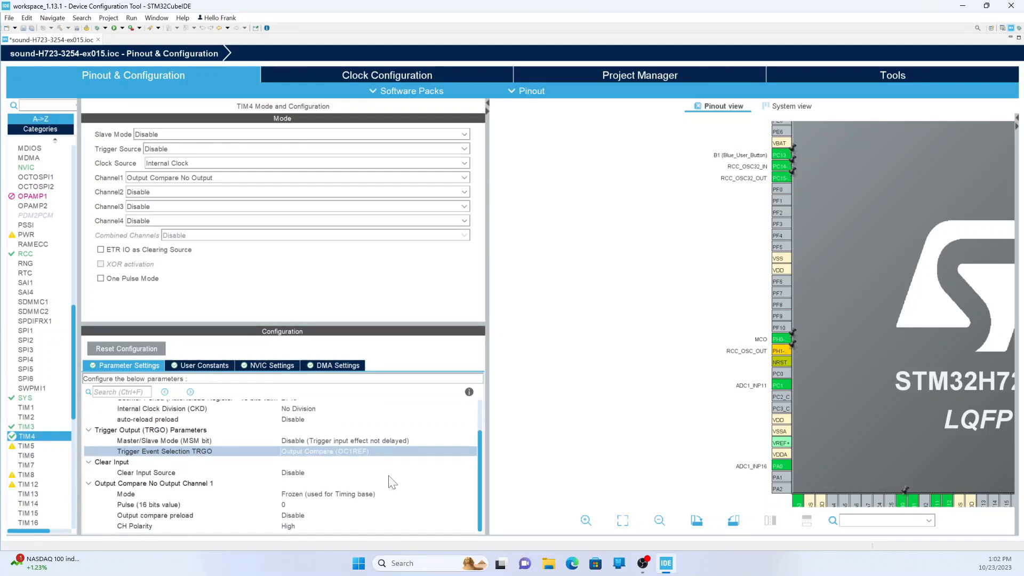
click(340, 495)
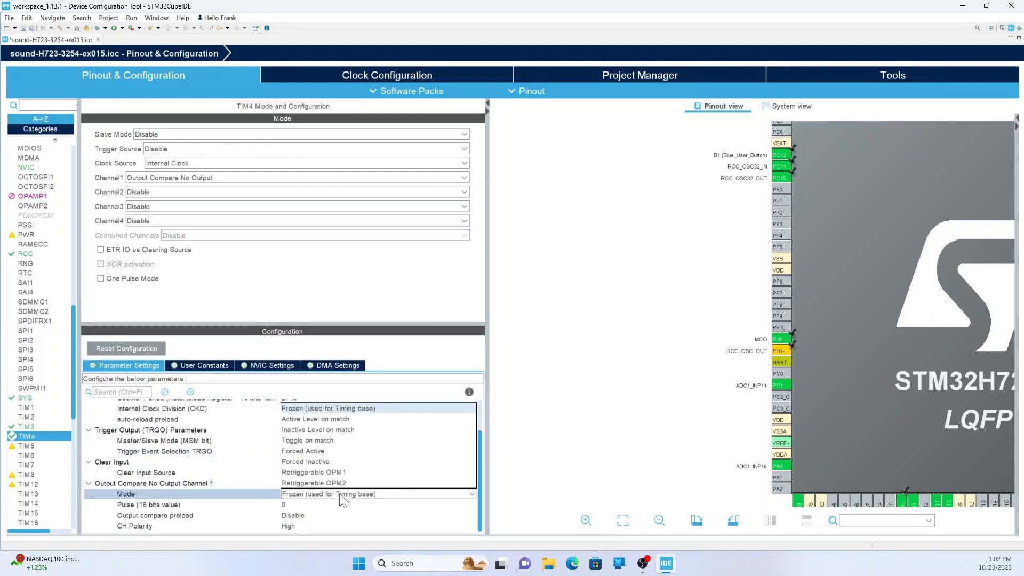
click(328, 441)
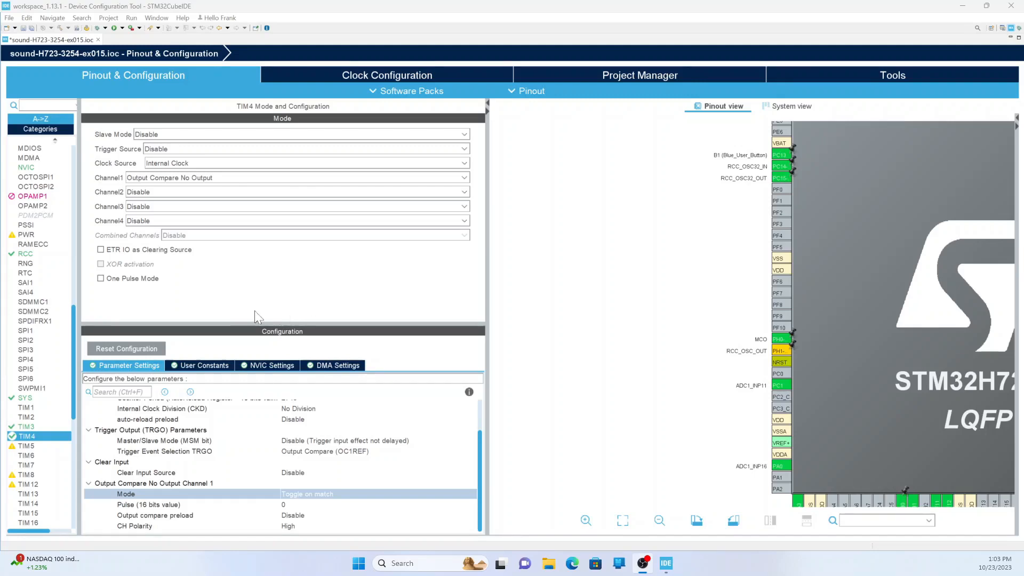
Open the ADC1 configuration and set the Number Of Conversion for regular conversions to 6
drag(72, 337, 72, 165)
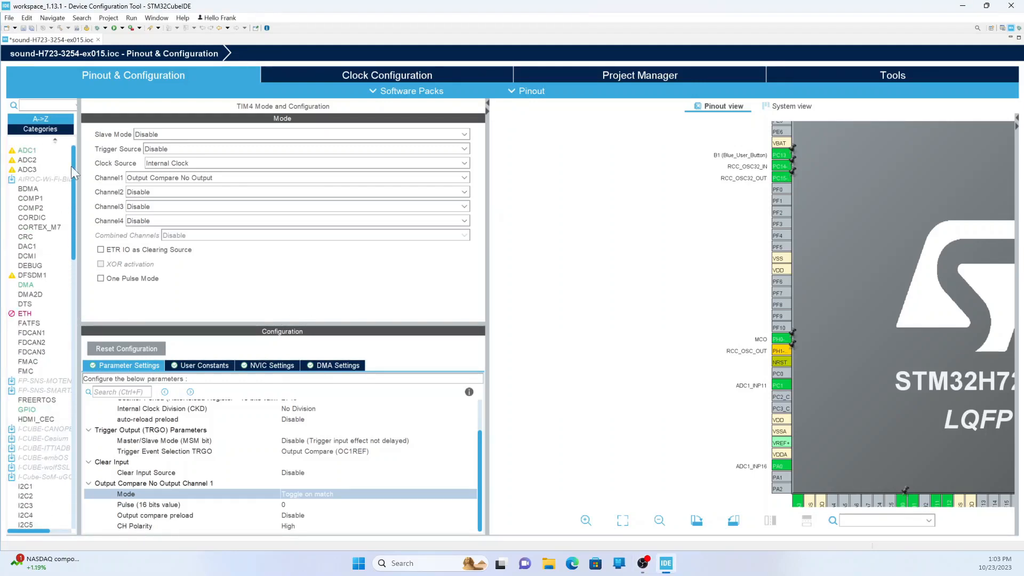
mouse_move(72, 172)
click(24, 151)
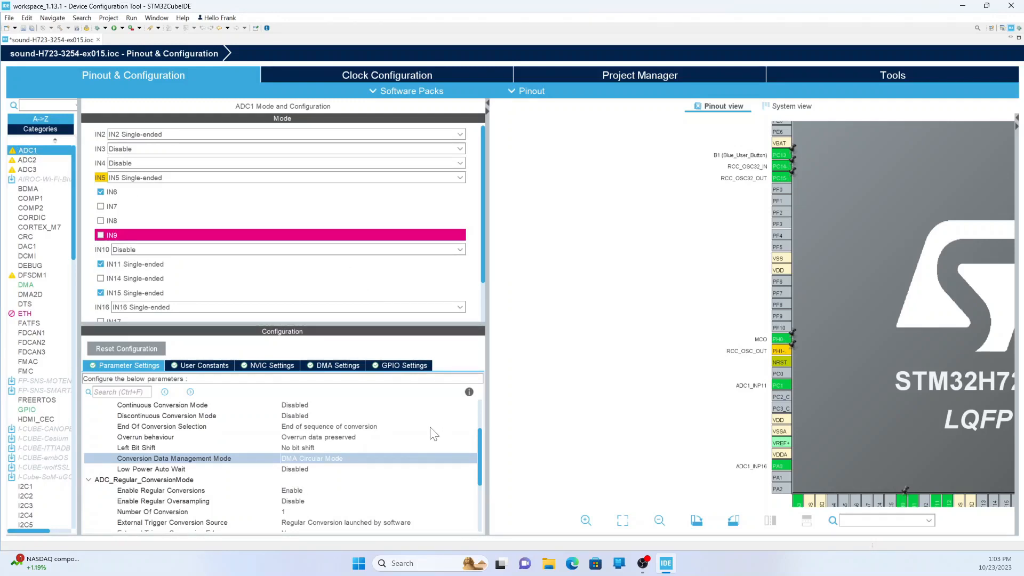
click(293, 512)
click(305, 510)
click(305, 510)
click(304, 510)
click(305, 510)
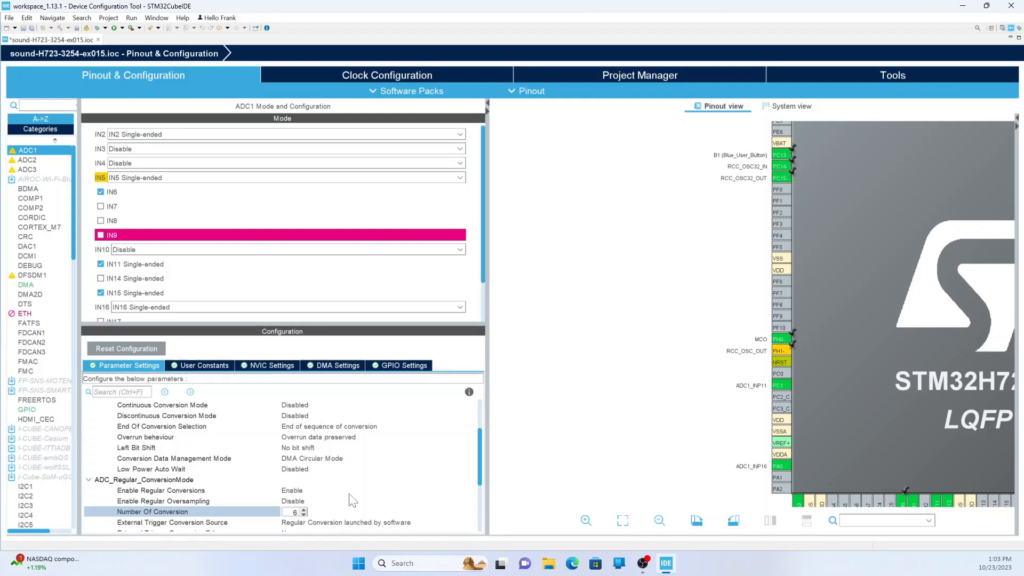
Set the ADC1 External Trigger Conversion Source to Timer 4 Trigger Out event
scroll(482, 456, down, 2)
click(385, 491)
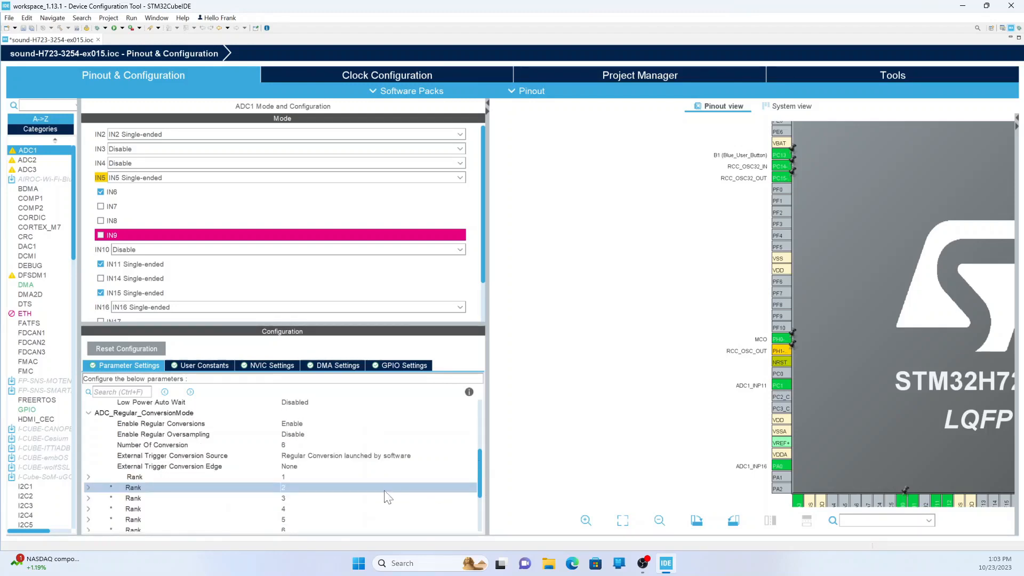
click(356, 456)
scroll(378, 517, down, 1)
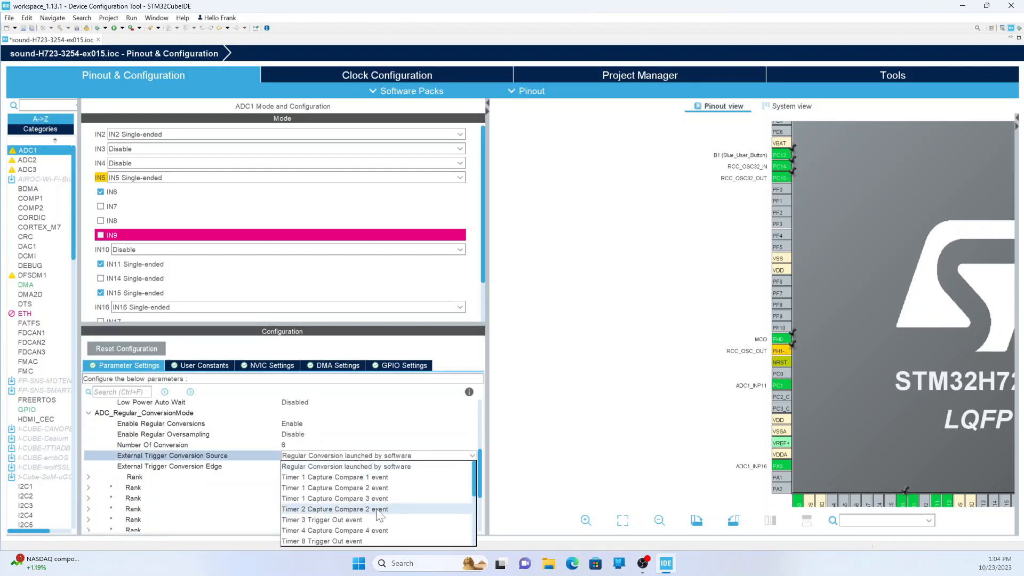
scroll(377, 515, down, 3)
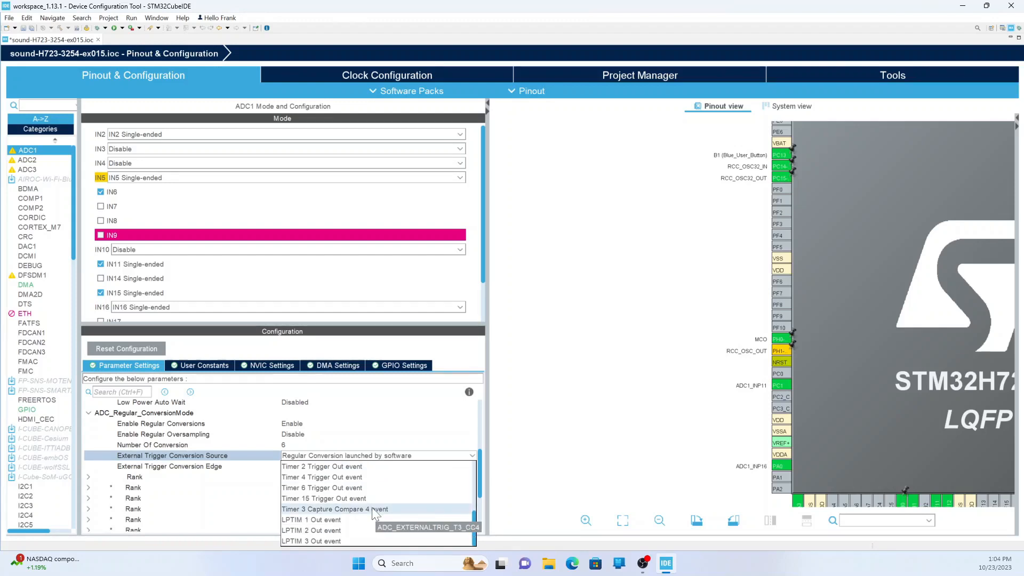
scroll(372, 507, up, 2)
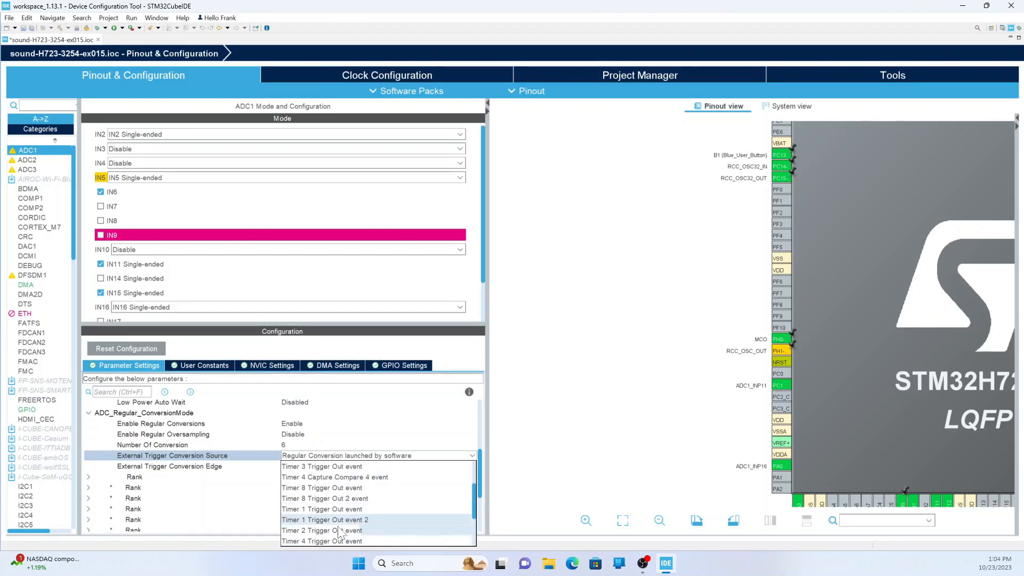
click(299, 541)
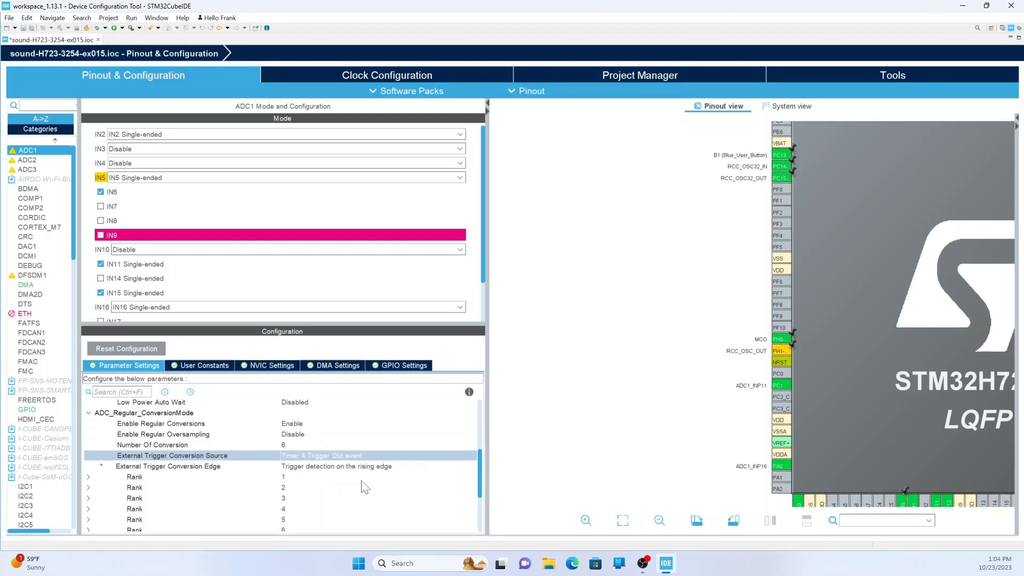
Expand the ADC1 regular conversion Ranks 1 and 2 and assign Channel 16 to Rank 2
click(88, 477)
scroll(385, 462, down, 3)
scroll(385, 461, up, 2)
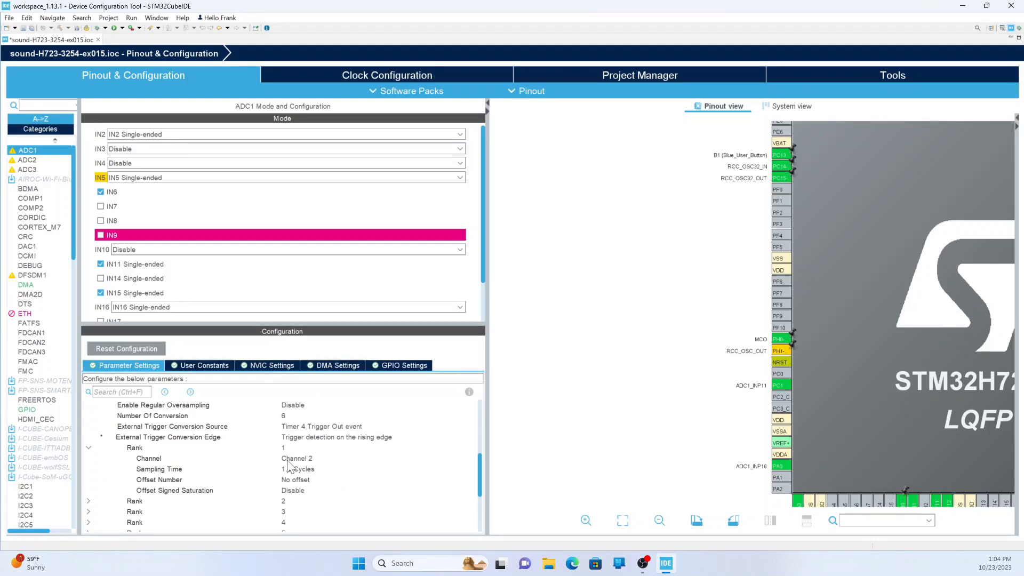
scroll(288, 464, down, 1)
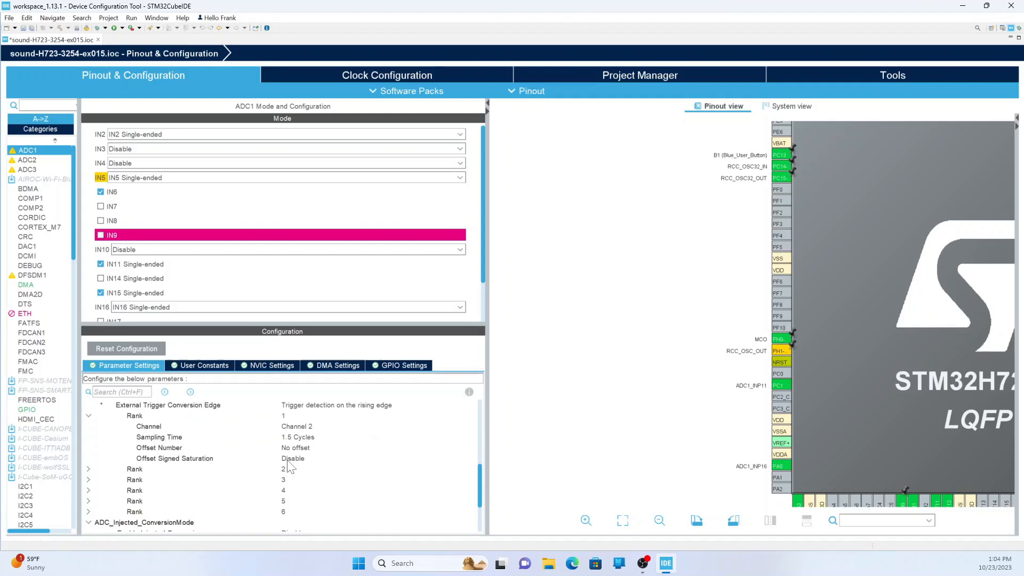
click(90, 469)
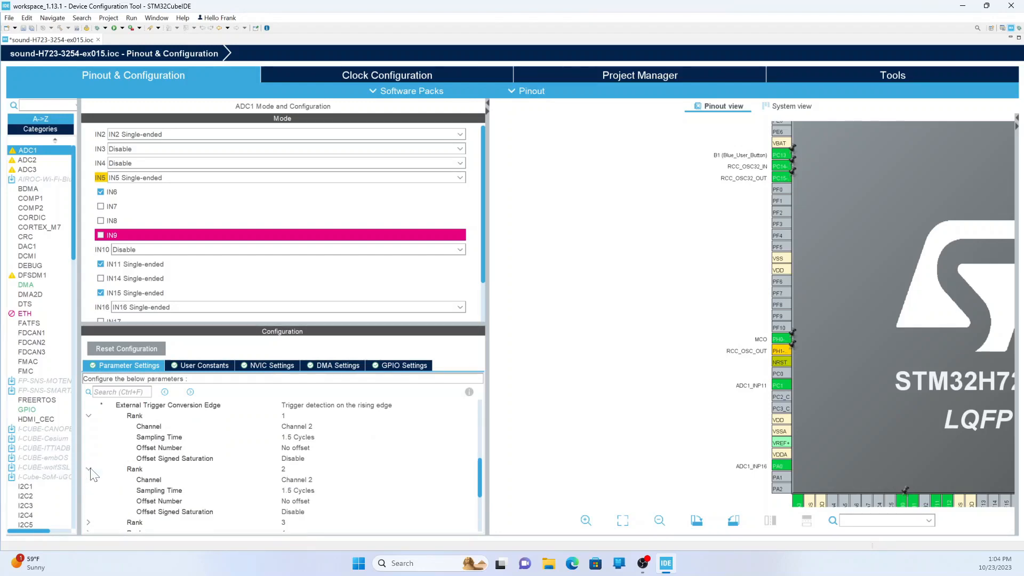
click(294, 481)
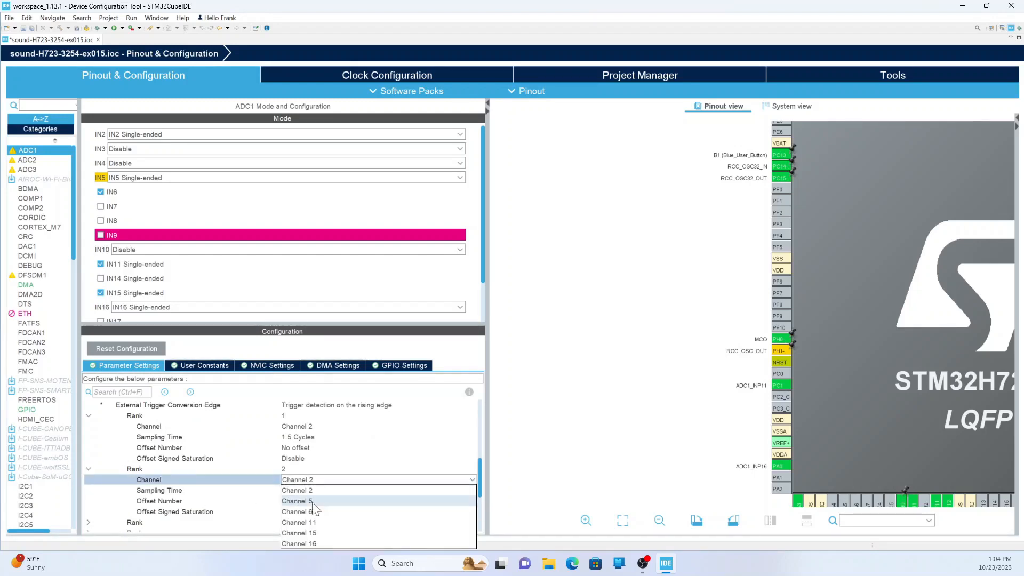
click(317, 544)
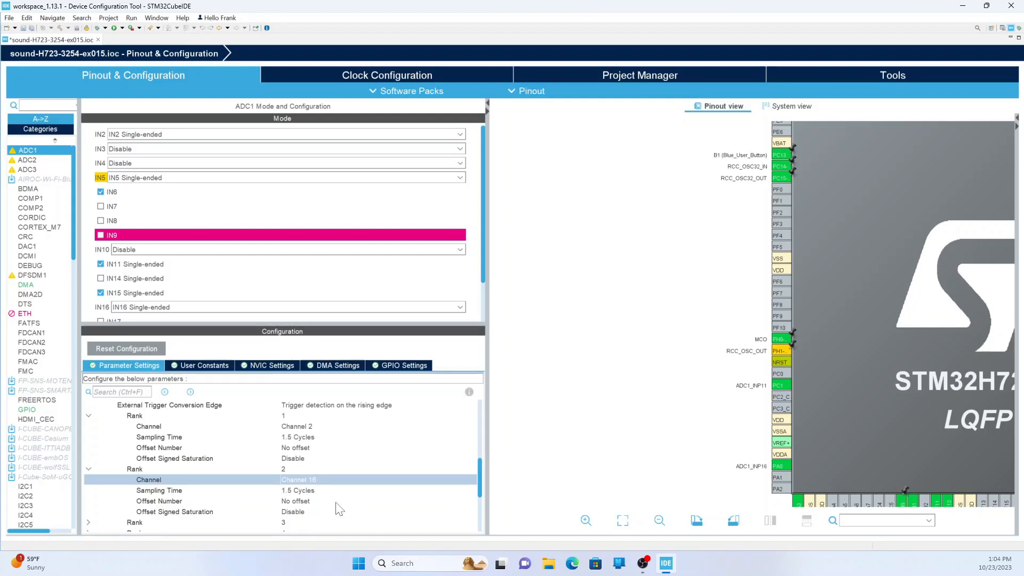
Expand Rank 3 of the ADC1 regular conversions and set its channel to Channel 5
scroll(339, 509, down, 1)
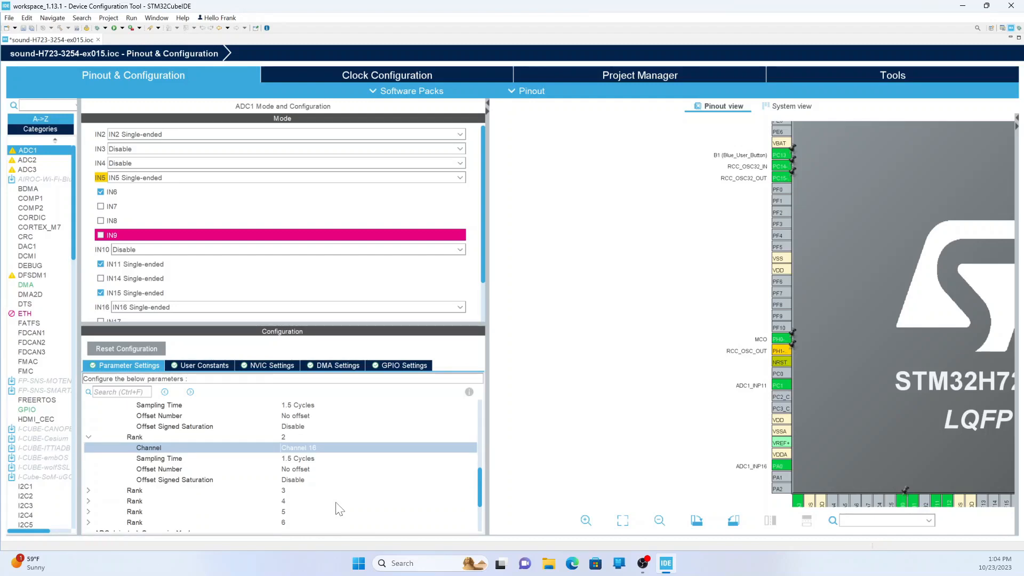
click(90, 492)
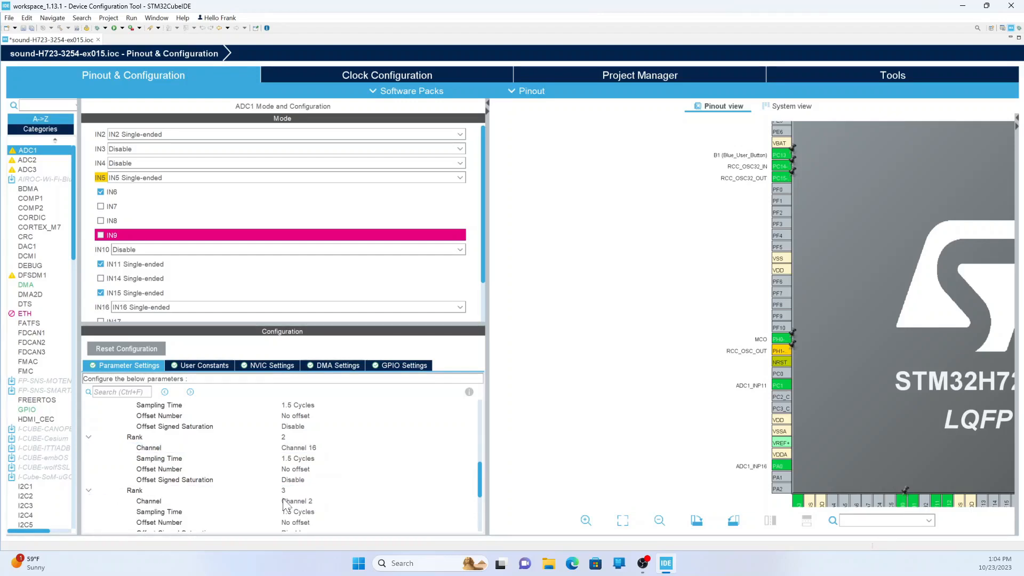
click(299, 504)
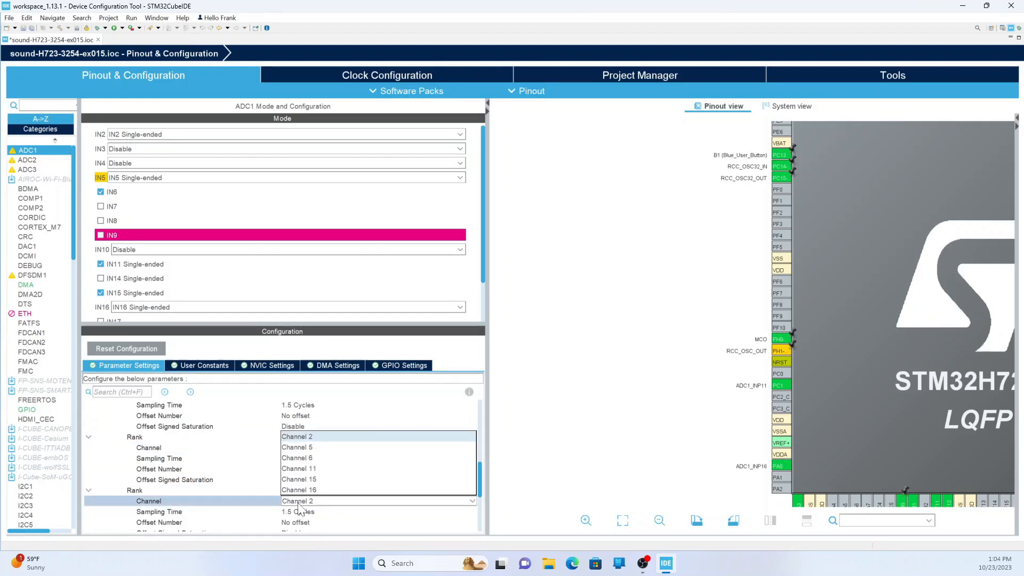
click(307, 449)
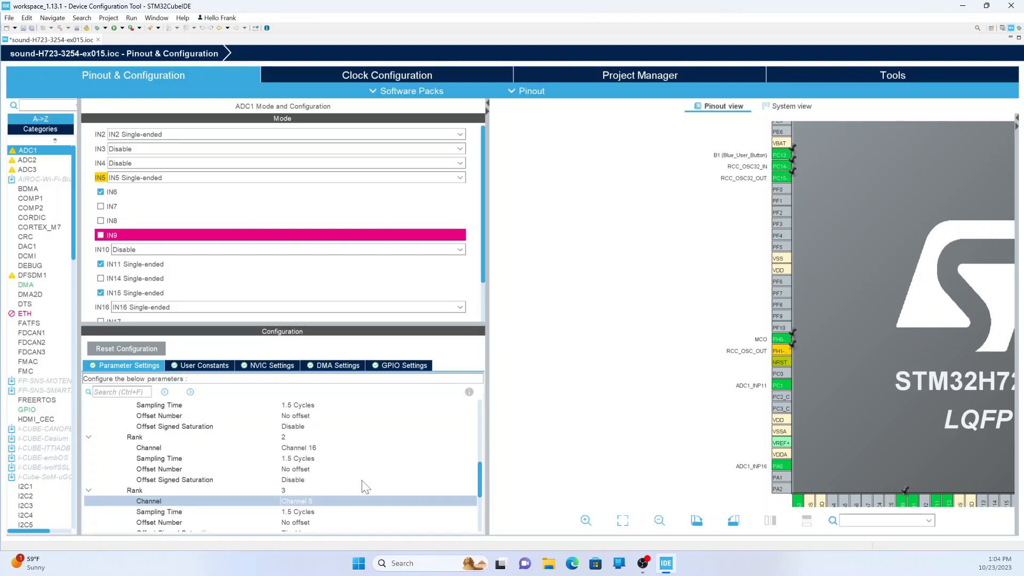
Expand Rank 4 of the ADC1 regular conversions and set its channel to Channel 6
scroll(359, 453, down, 3)
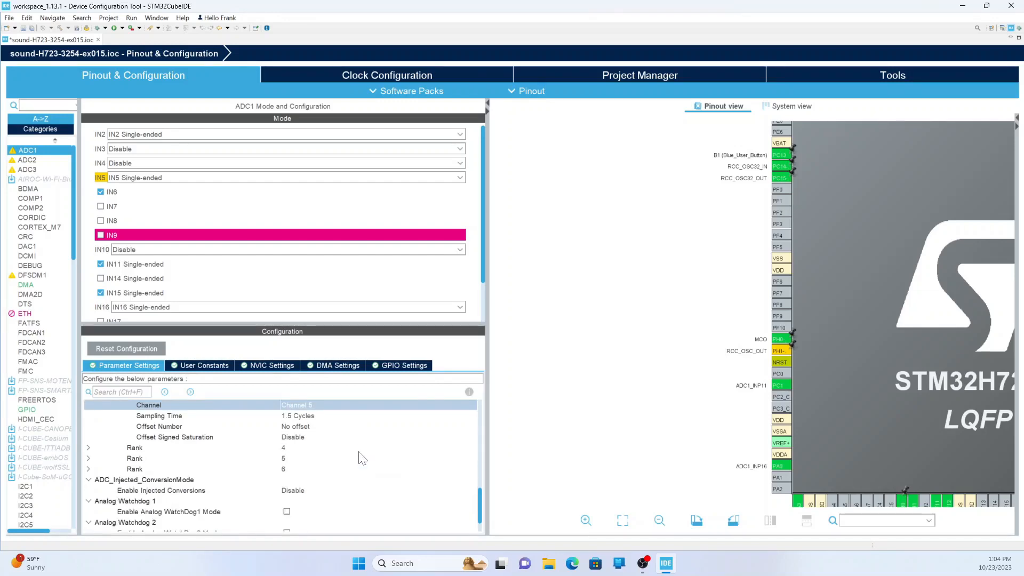
click(89, 449)
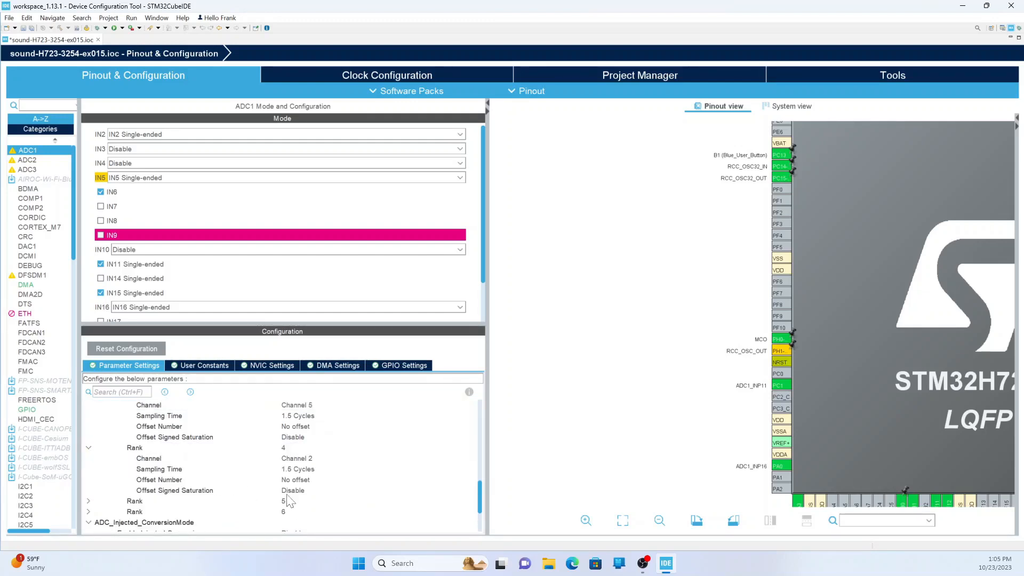
click(297, 459)
click(299, 497)
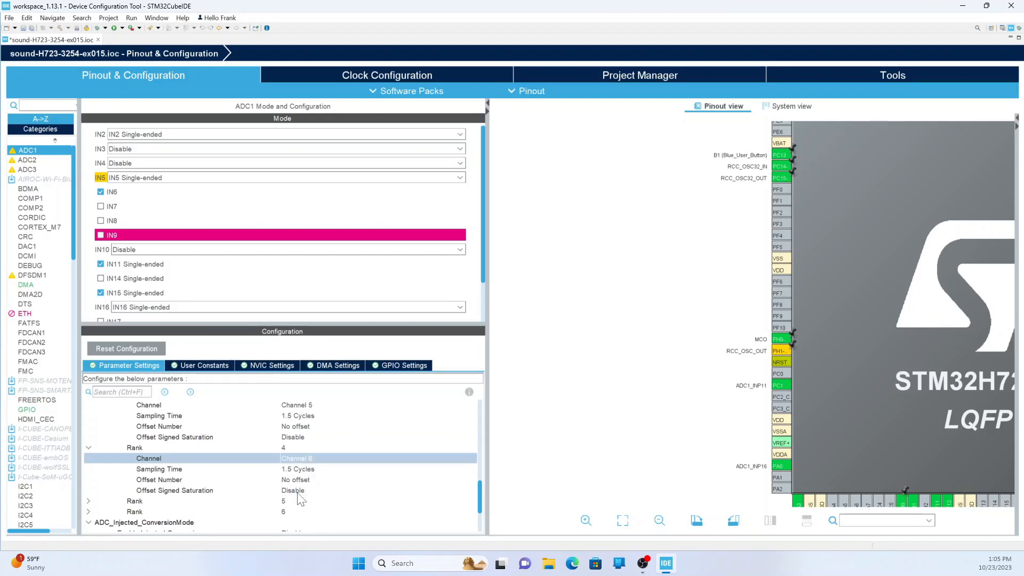
Expand Rank 5 of the ADC1 regular conversions and set its channel to Channel 15
scroll(300, 497, down, 2)
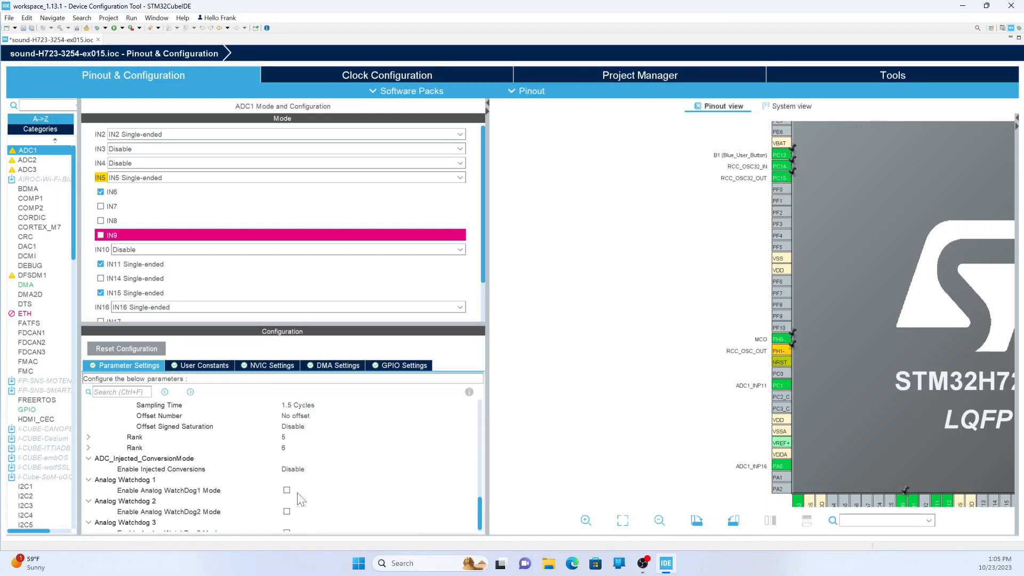
click(89, 437)
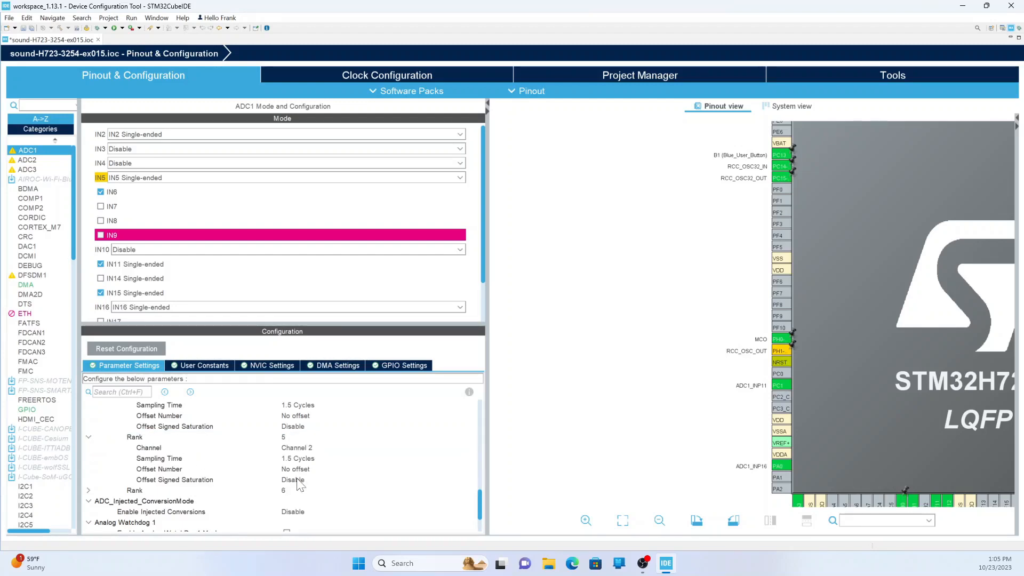
click(299, 449)
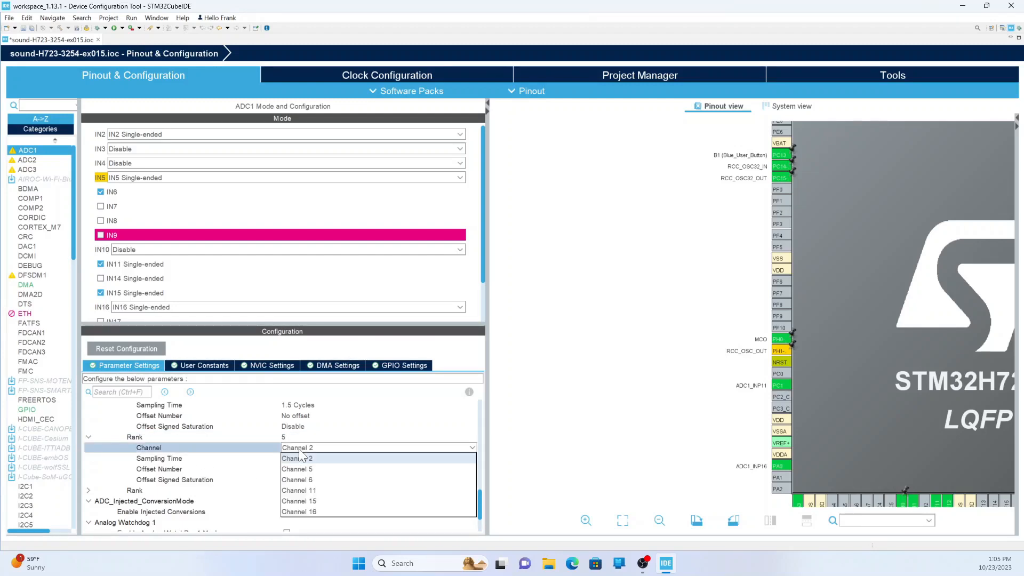
click(303, 502)
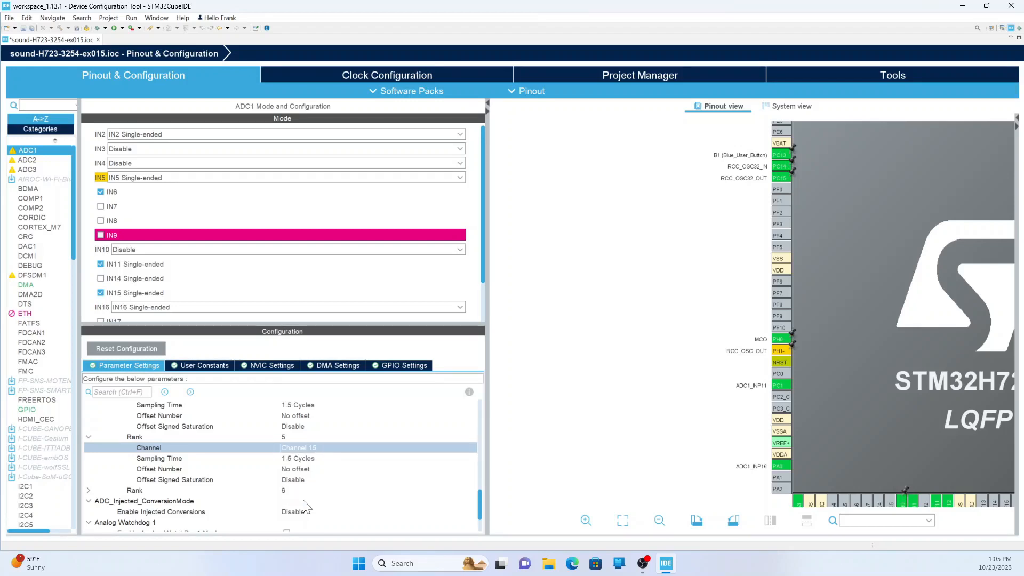
Expand Rank 6 of the ADC1 regular conversions, set its channel to Channel 11, and review the channels assigned to all ranks
scroll(304, 506, down, 1)
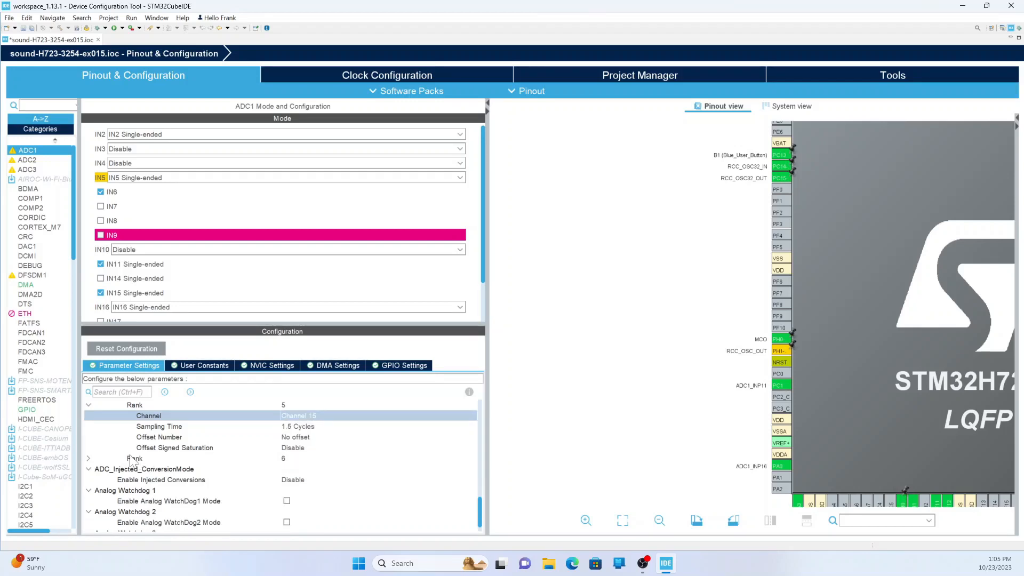
click(89, 459)
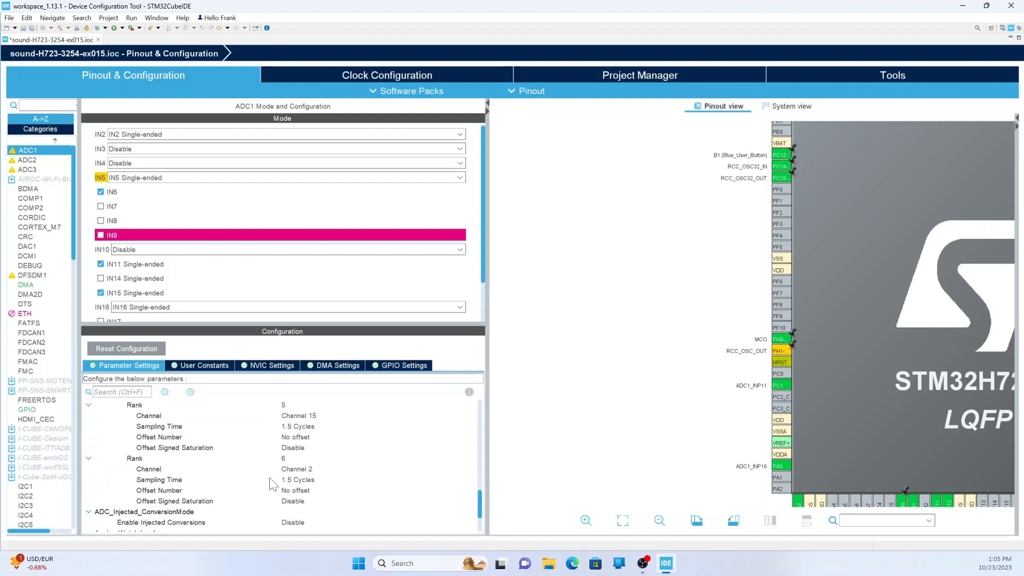
click(309, 469)
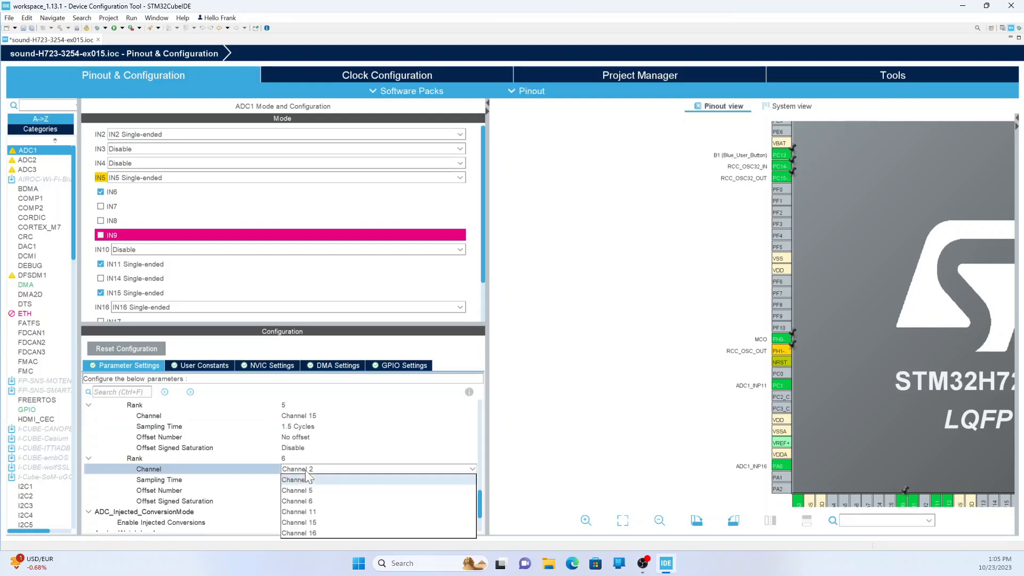
click(300, 511)
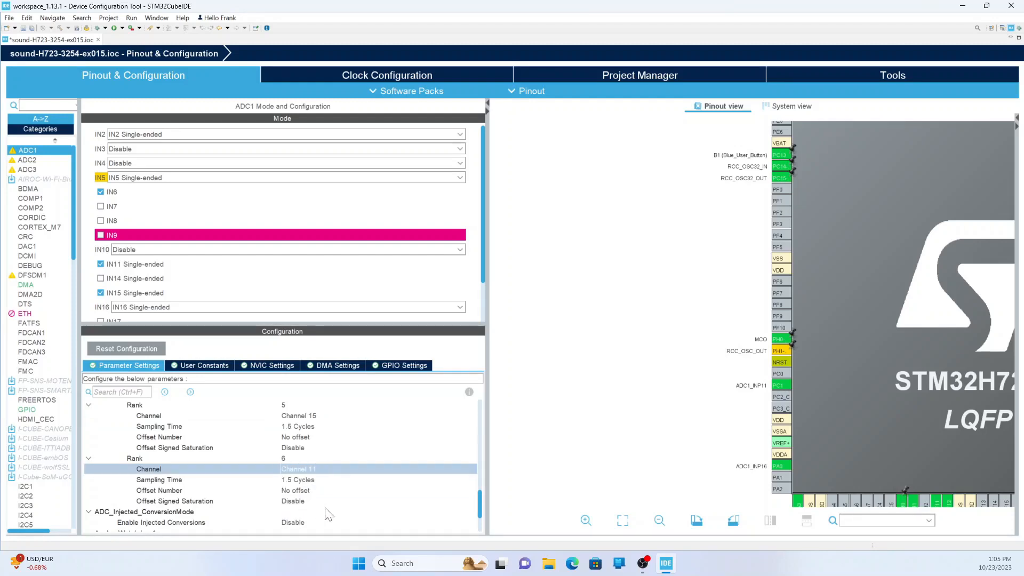
scroll(334, 510, up, 9)
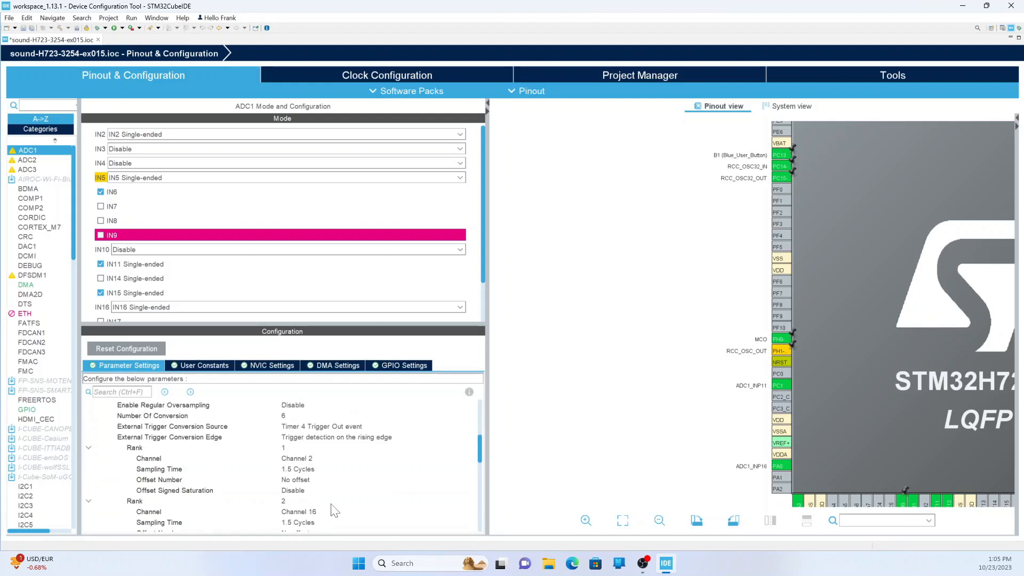
scroll(335, 510, down, 5)
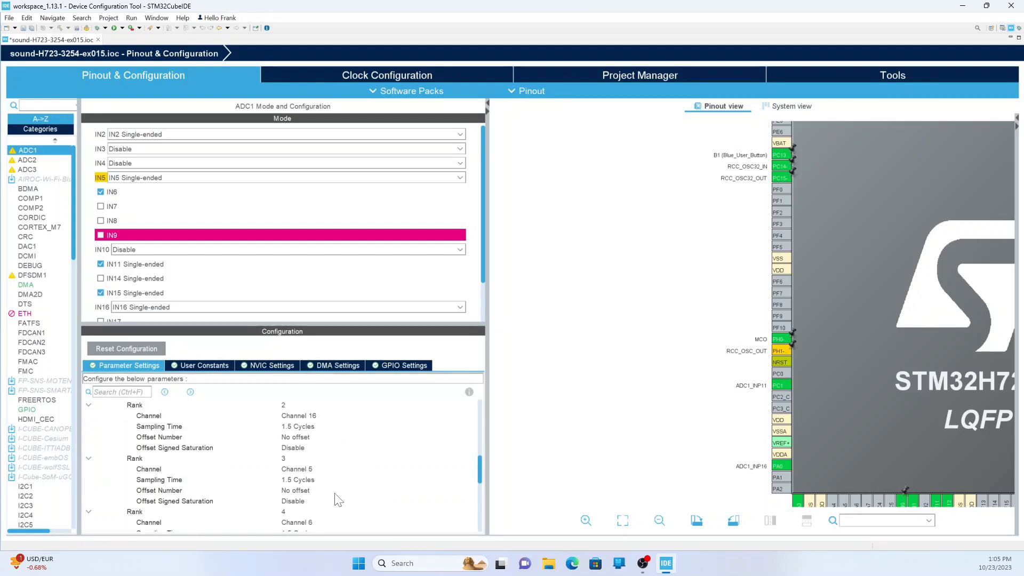
scroll(338, 500, down, 2)
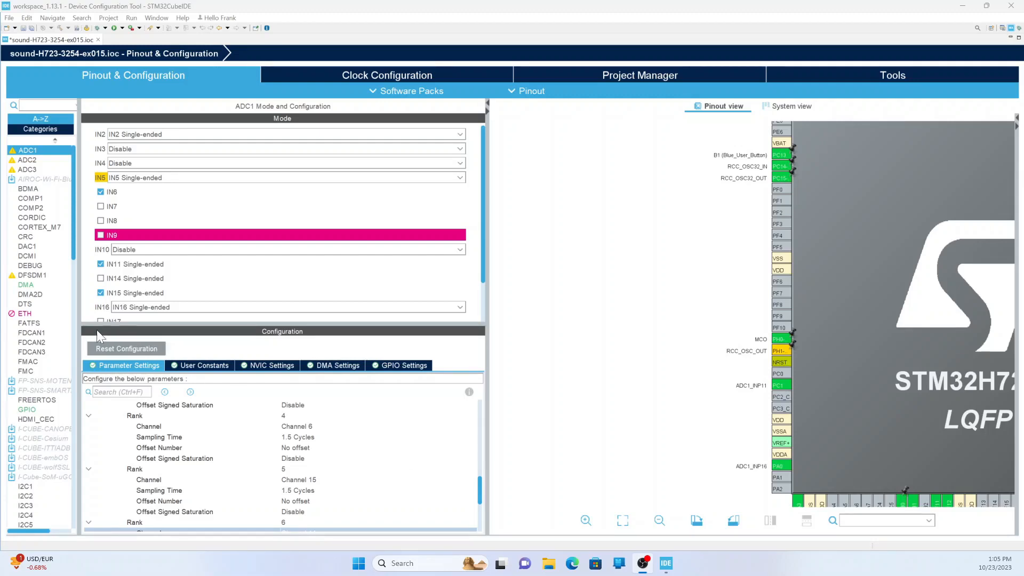
Connect both DAC1 outputs, OUT1 and OUT2, to only external pin
click(27, 245)
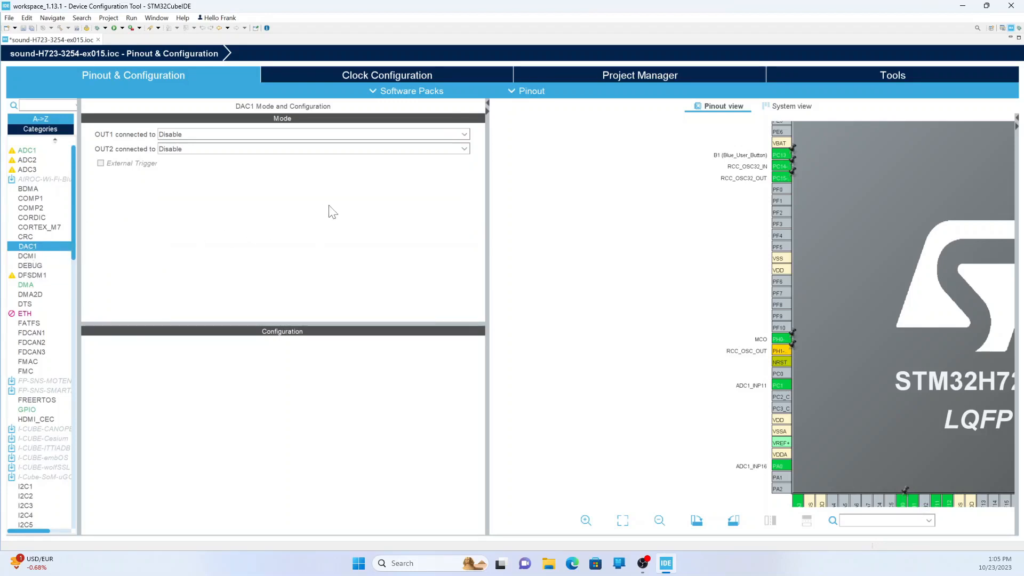
click(465, 137)
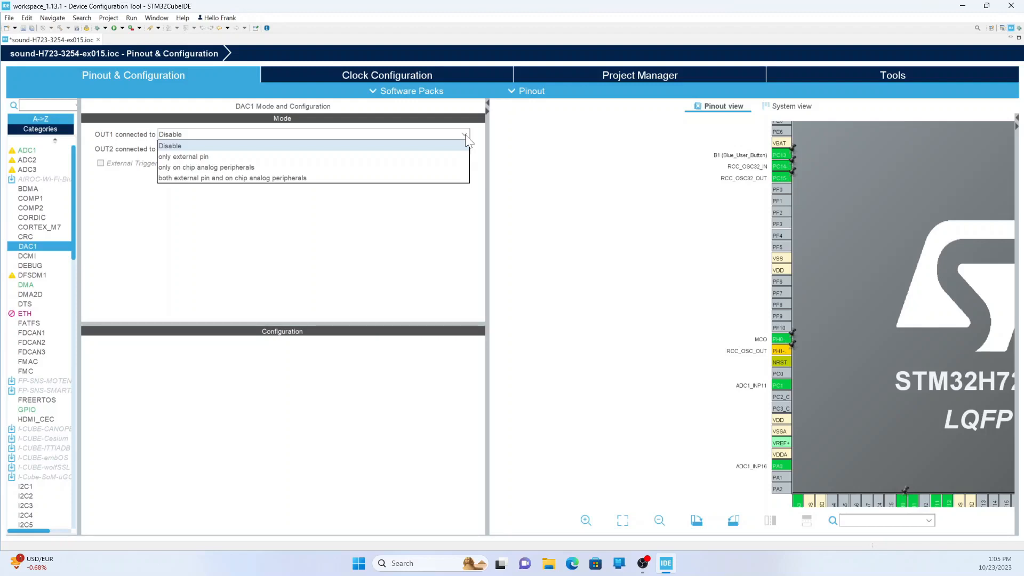
click(326, 157)
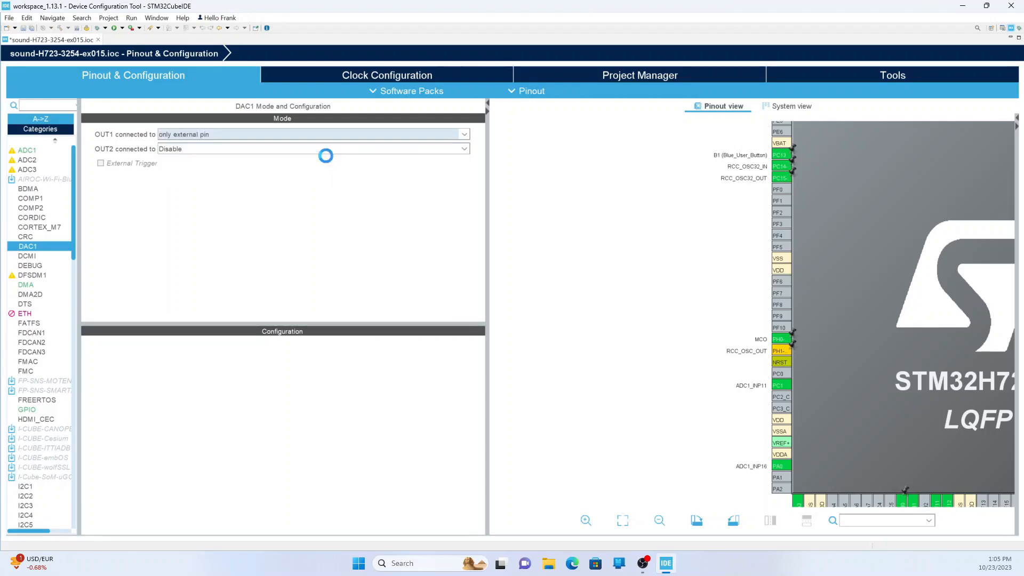
click(465, 150)
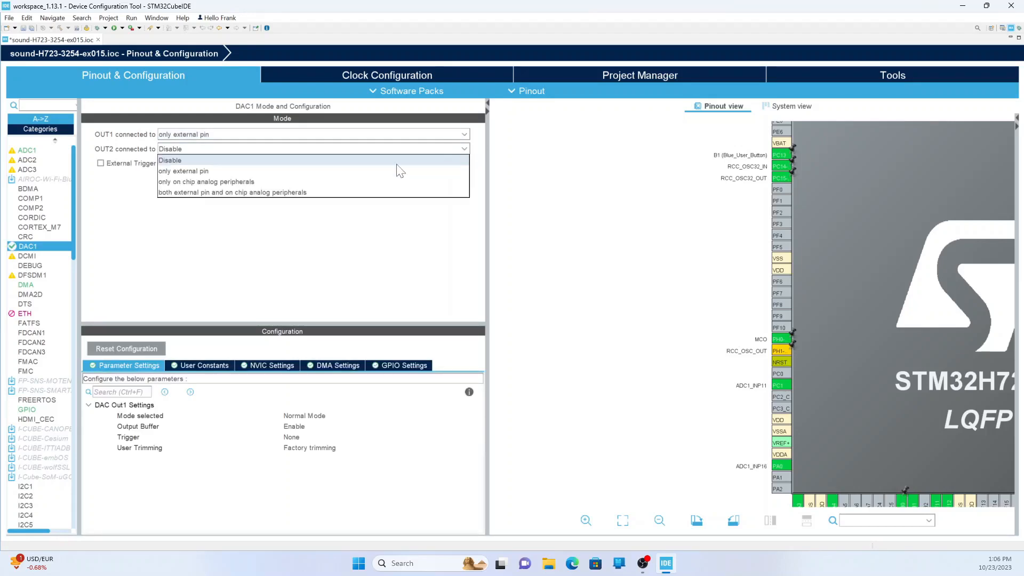
click(378, 172)
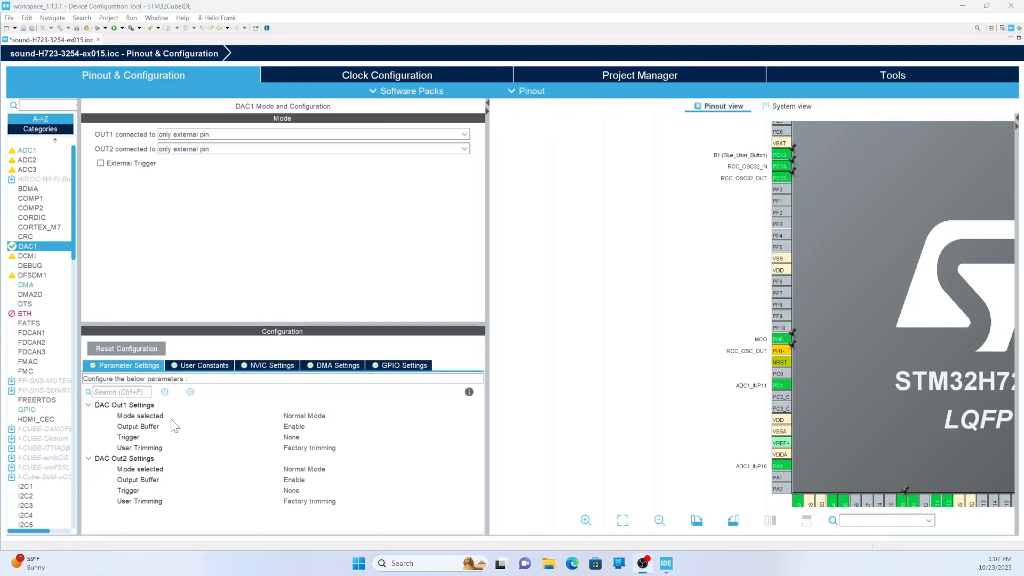
Enable I2C1 in I2C mode and set its speed mode to Fast Mode
drag(72, 245, 72, 305)
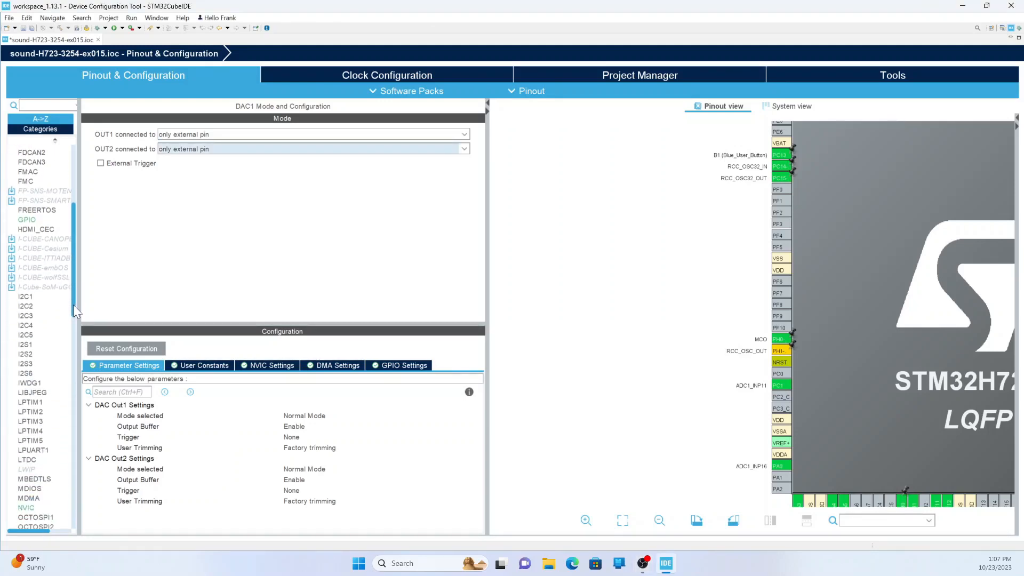
click(22, 295)
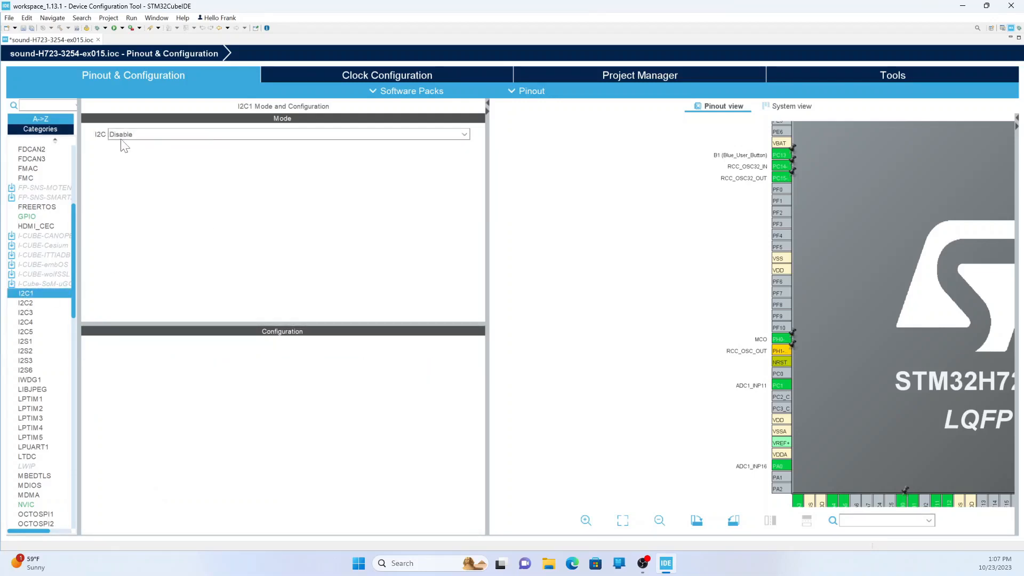
click(465, 135)
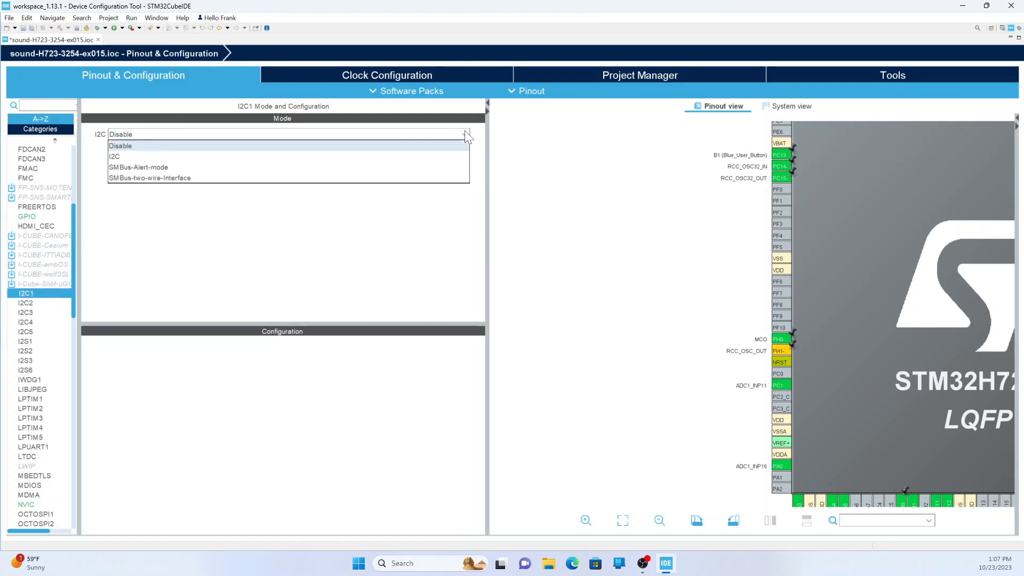
click(426, 157)
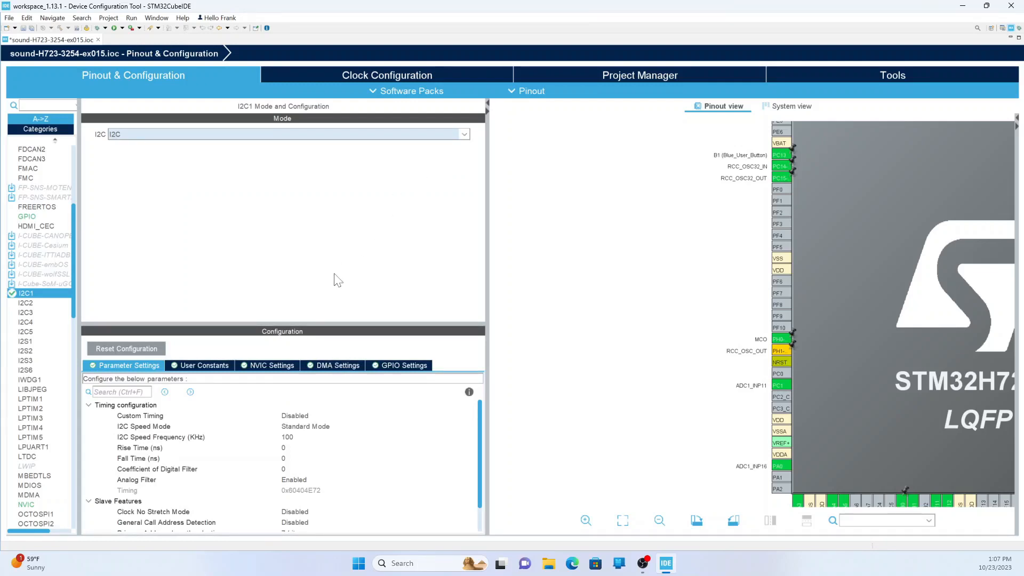
click(318, 427)
click(312, 448)
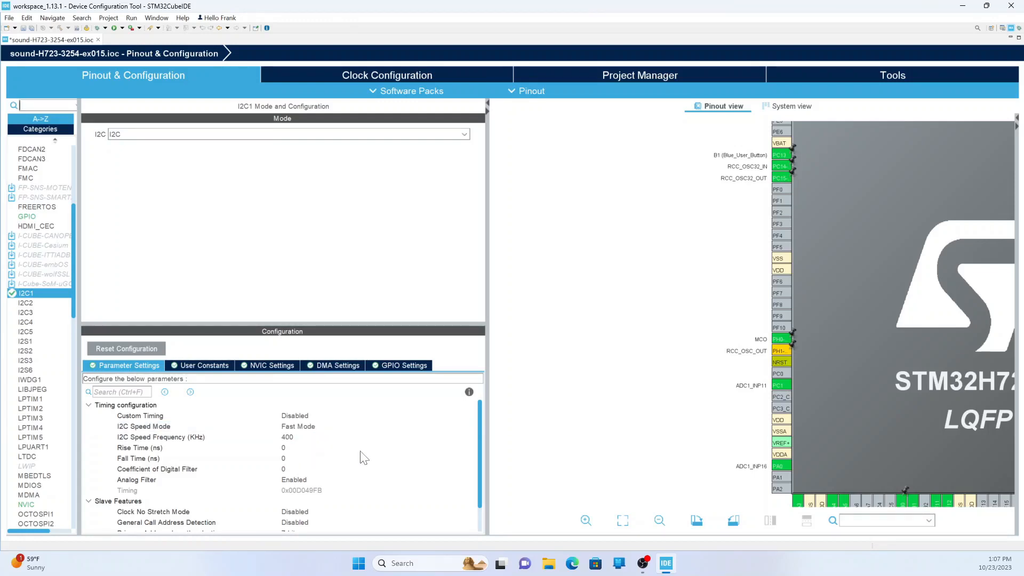
Enable I2C2 in I2C mode and set its speed mode to Fast Mode
click(25, 304)
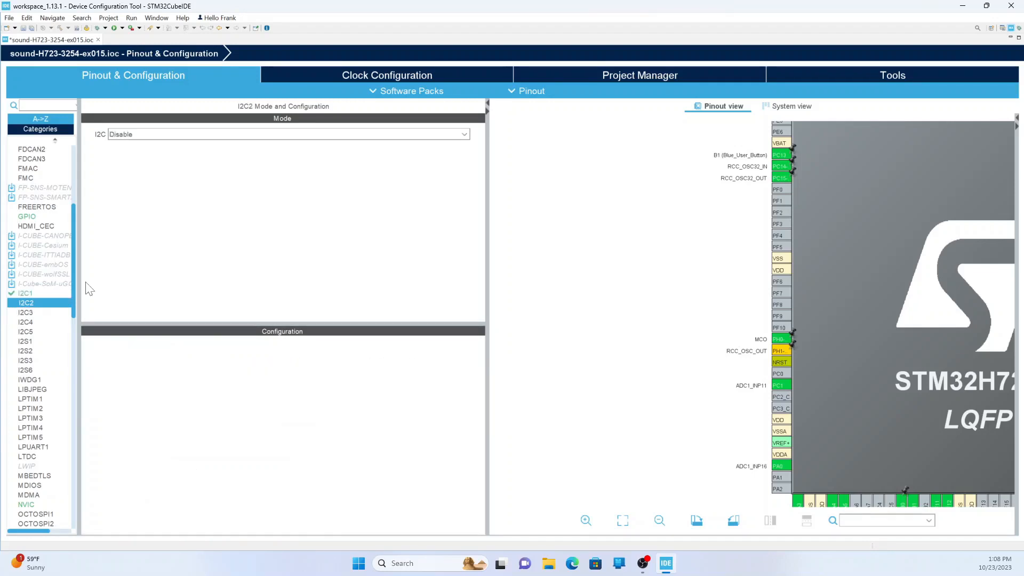
click(464, 135)
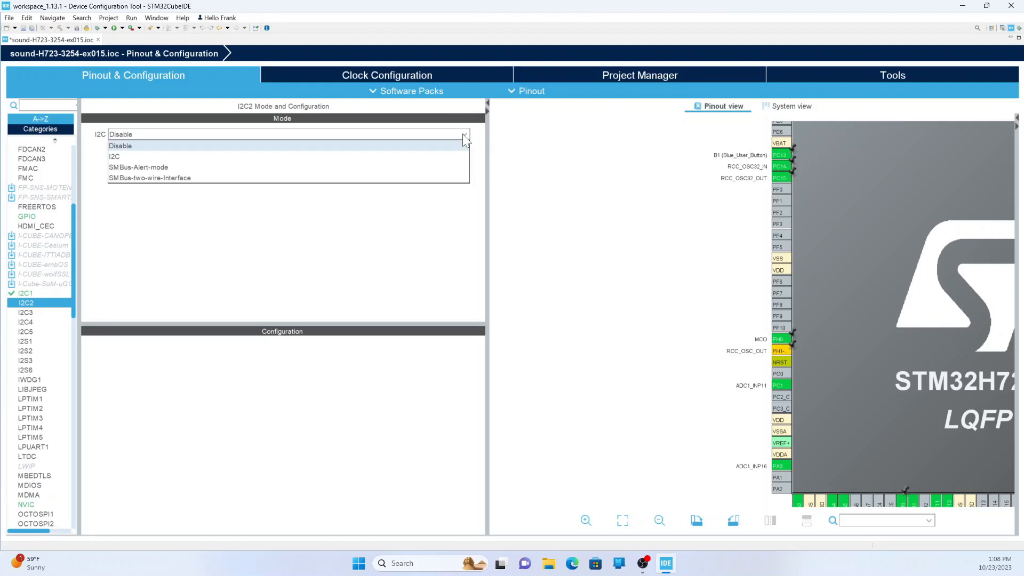
click(437, 155)
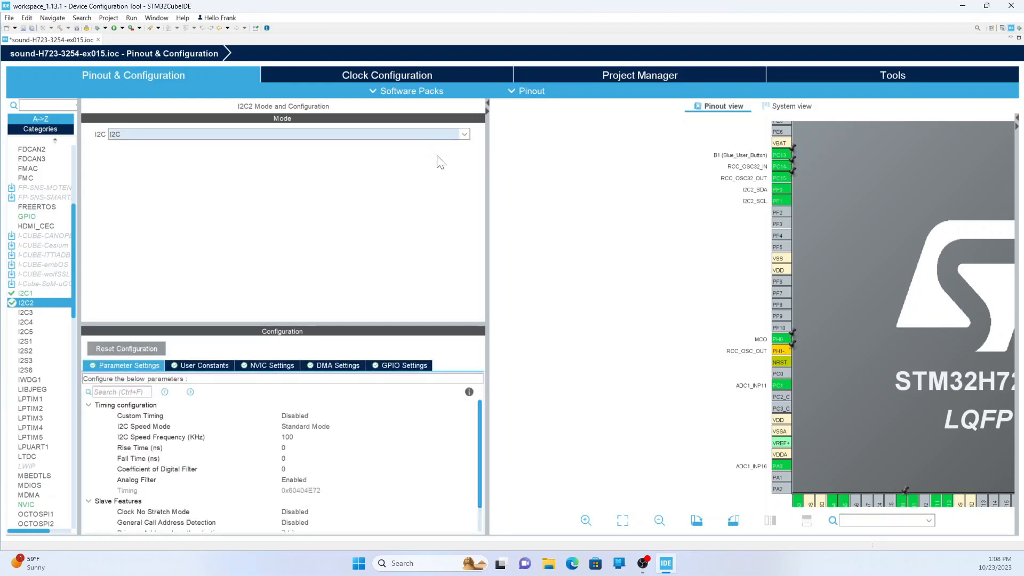
click(304, 427)
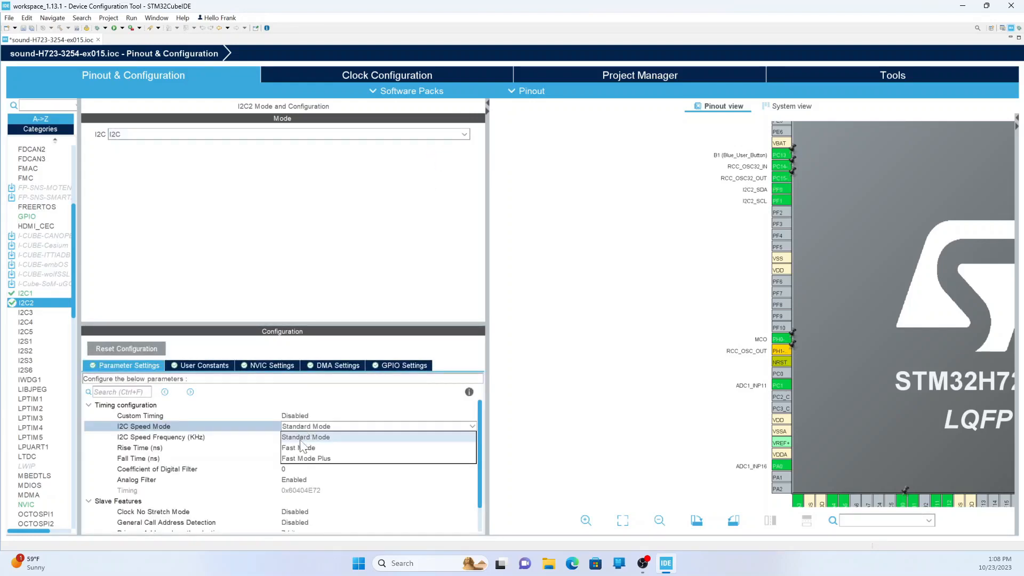
click(301, 447)
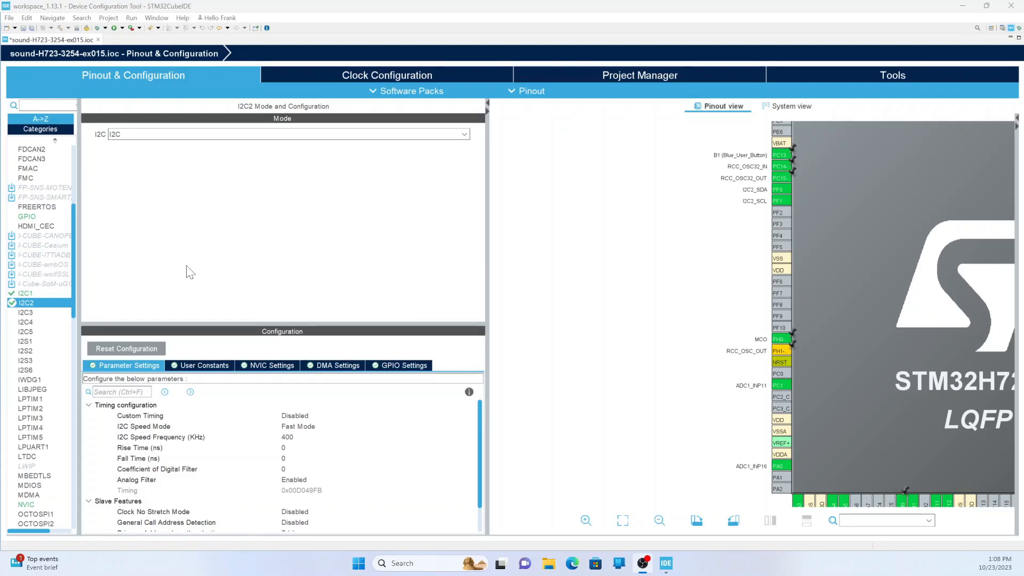
Set I2S2 to Full-Duplex Master mode and enable its Master Clock Output
click(26, 354)
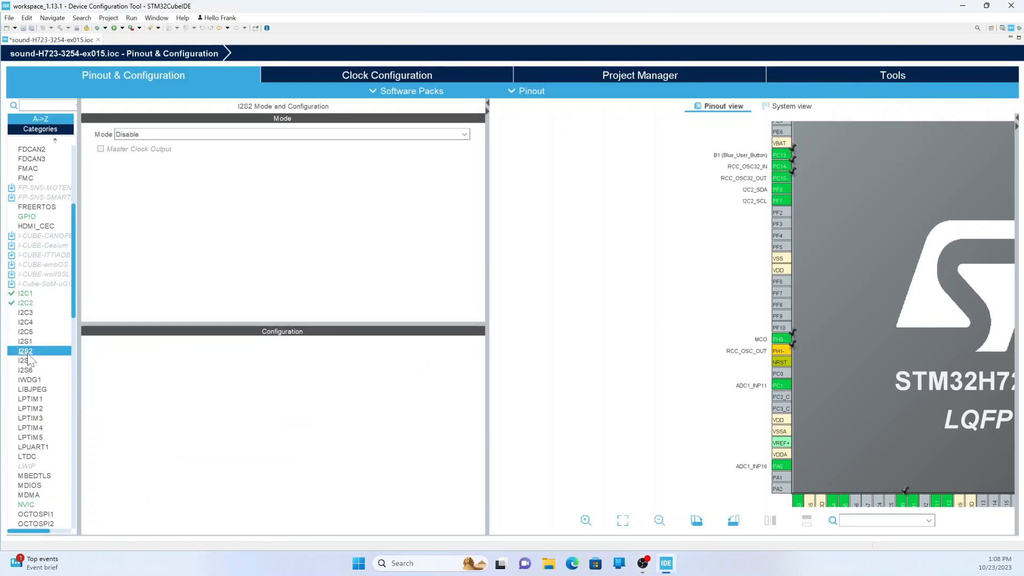
click(464, 135)
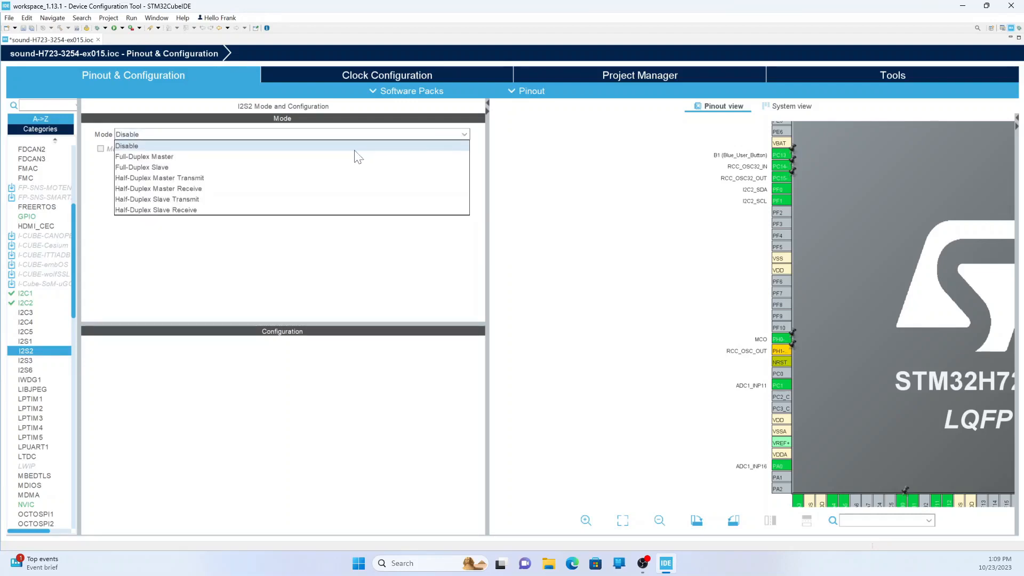
click(146, 159)
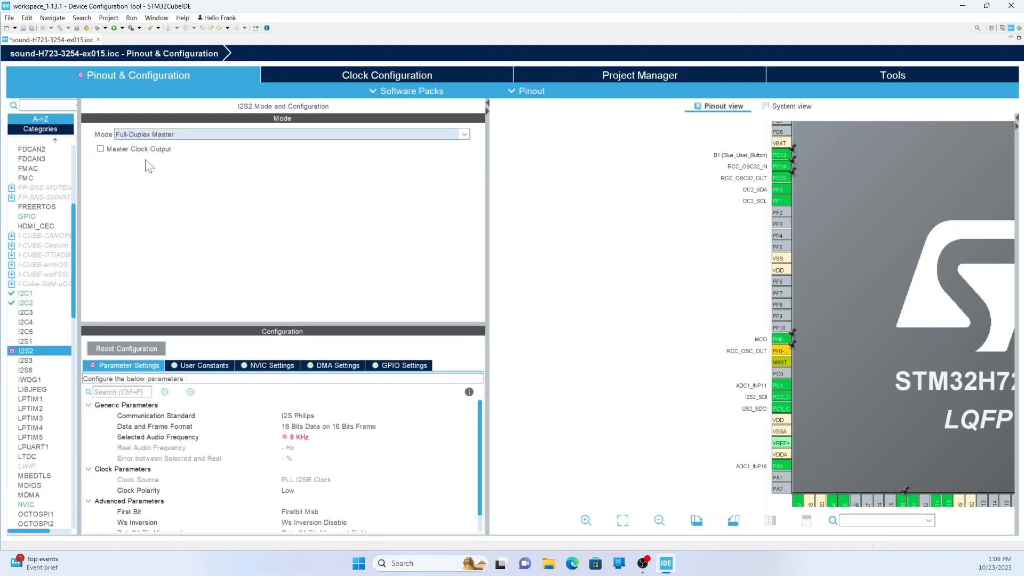
click(101, 149)
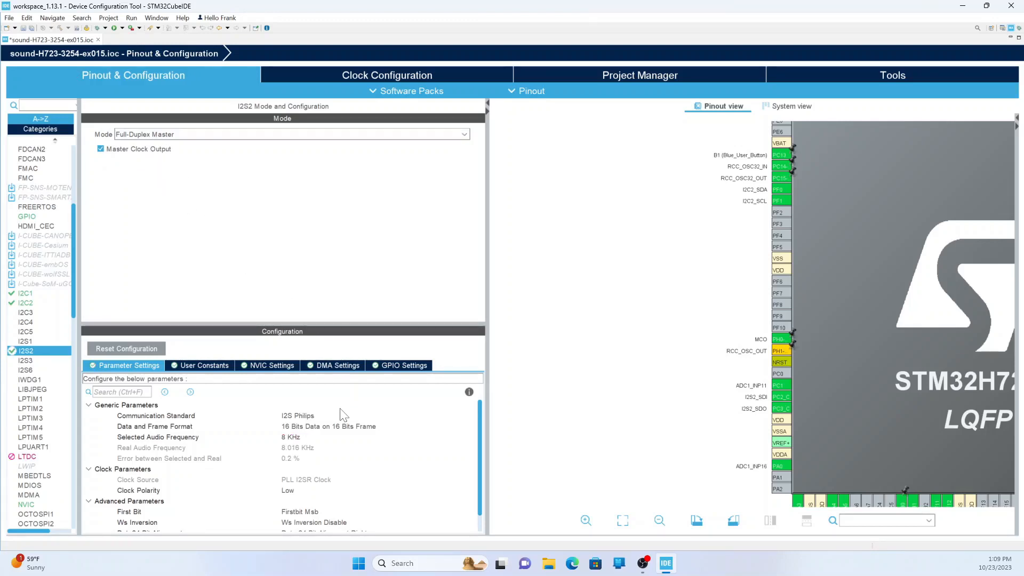
Set the I2S2 data and frame format to 32 Bits Data on 32 Bits Frame and the selected audio frequency to 48 KHz
click(322, 427)
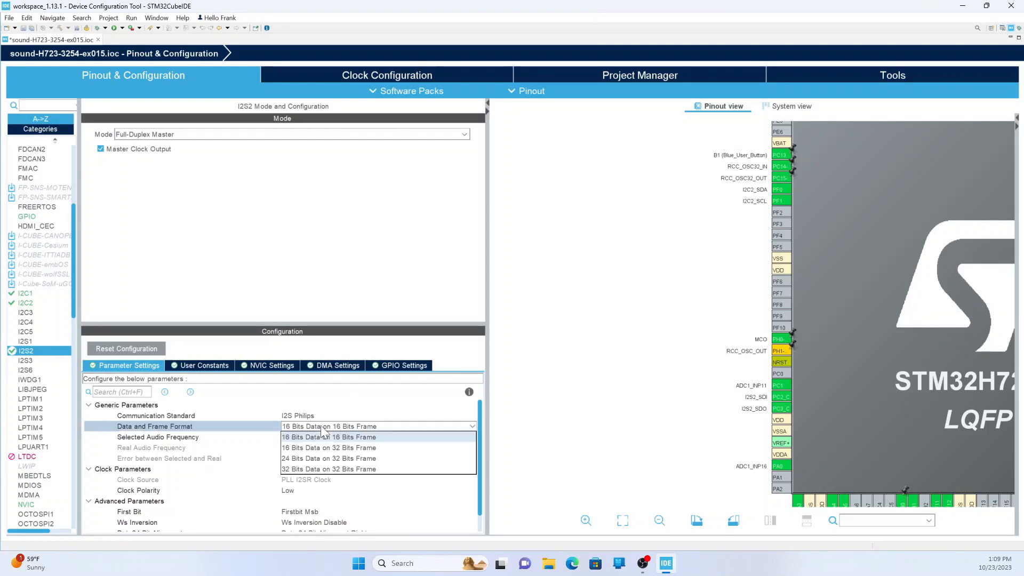
click(312, 470)
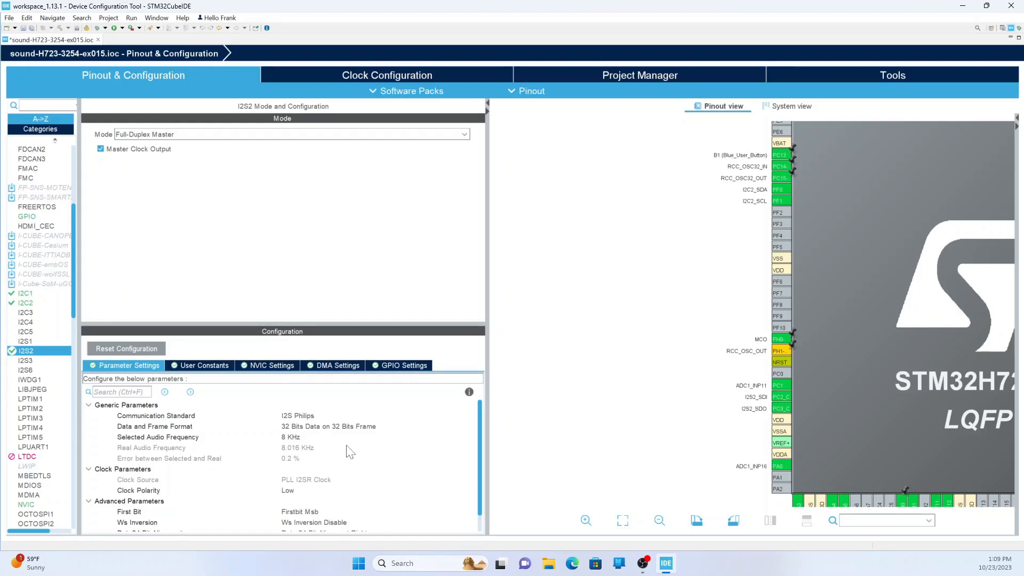
click(290, 437)
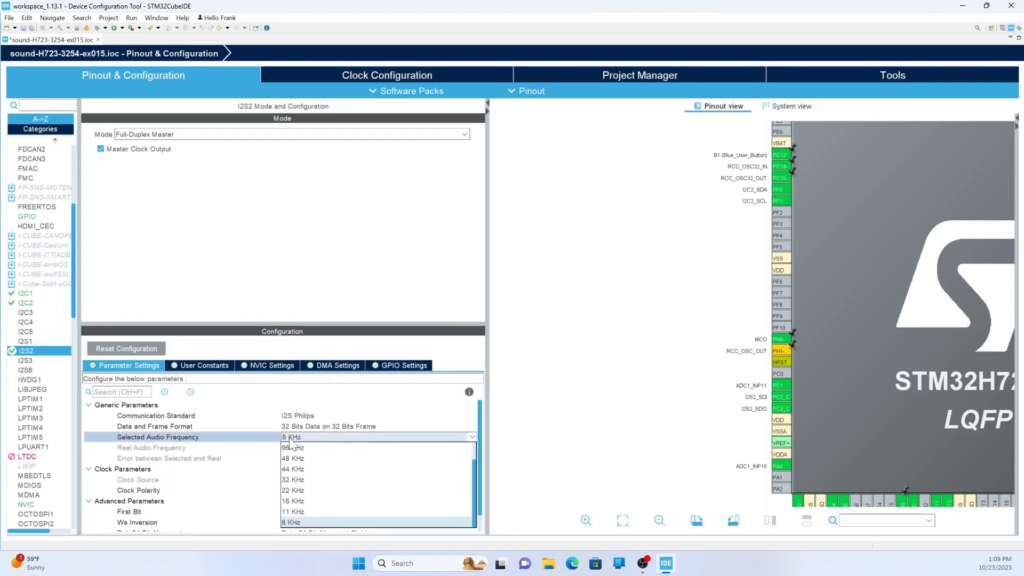
click(296, 460)
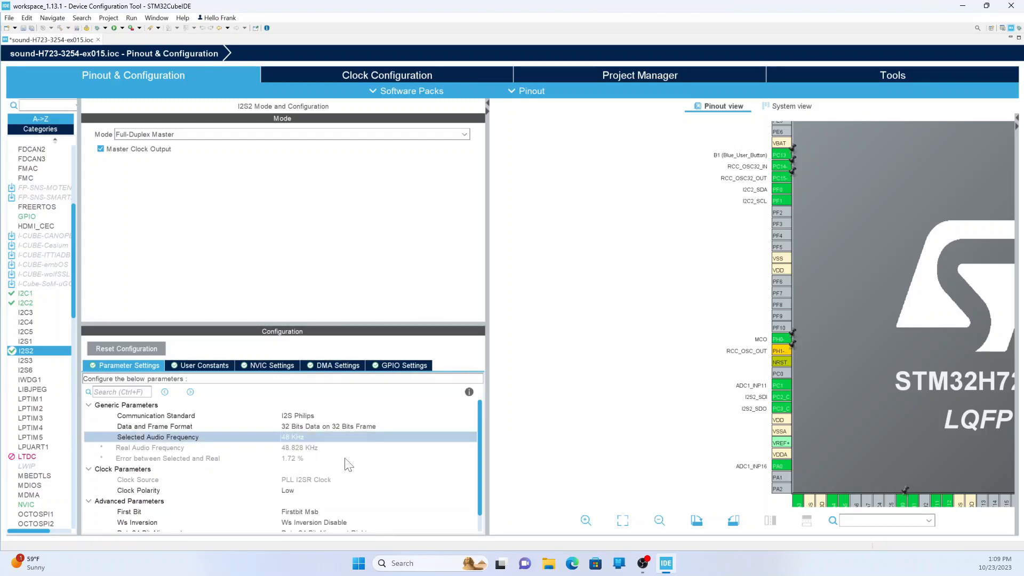
scroll(348, 464, down, 1)
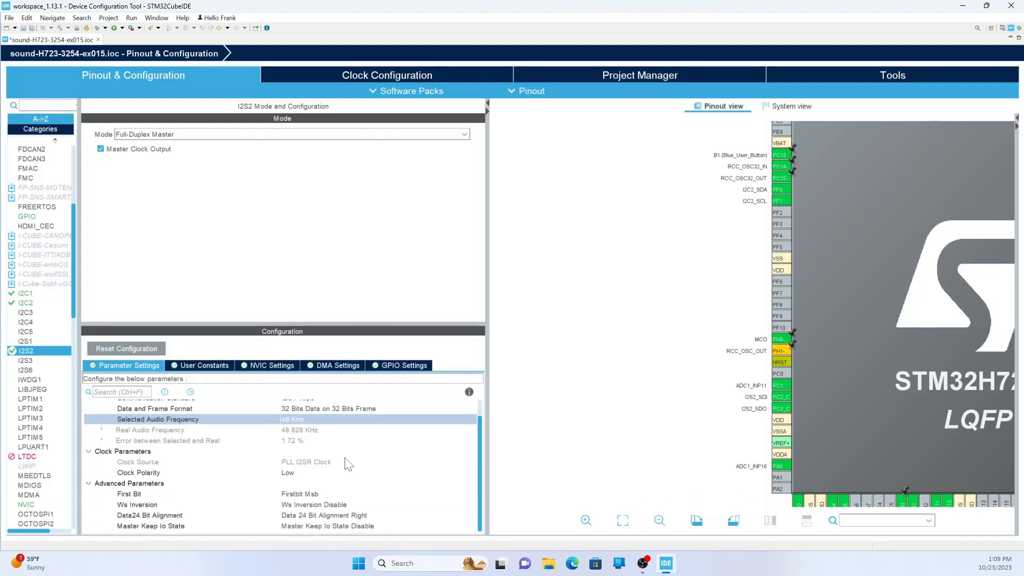
Set the I2S2 Data24 Bit Alignment parameter to Data 24 Bit Alignment Left
click(346, 516)
click(346, 516)
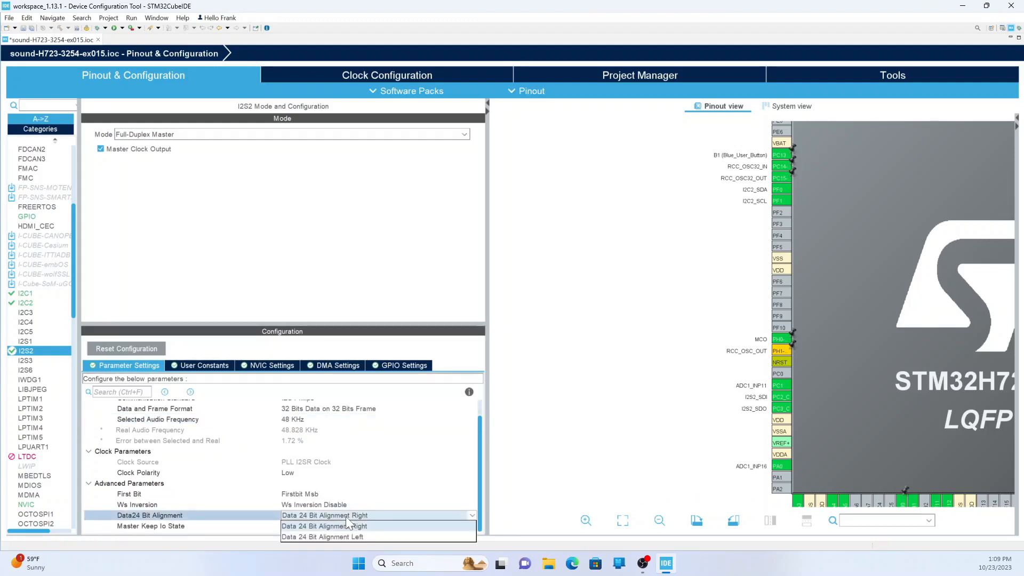
click(347, 536)
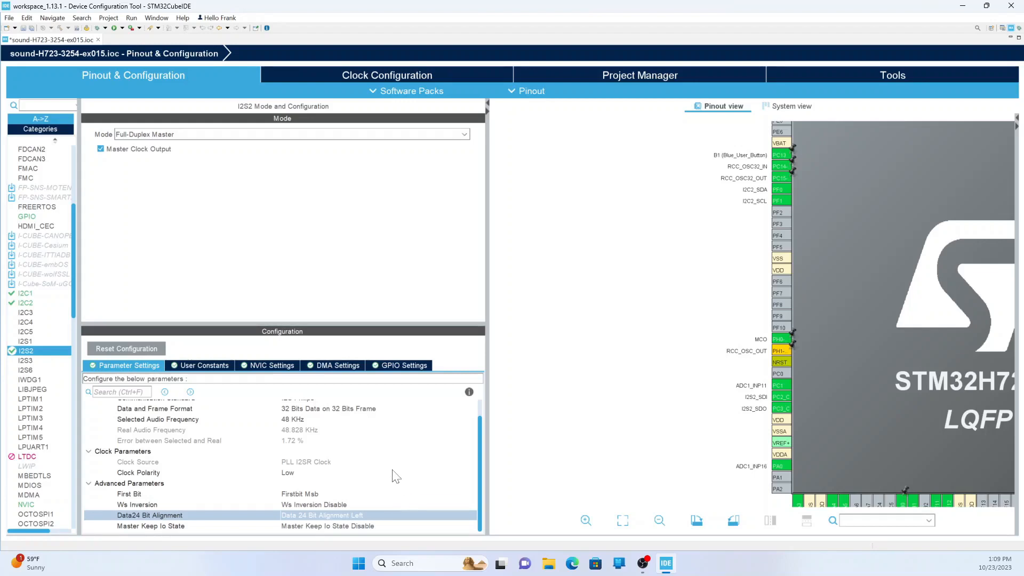
Add an SPI2_RX DMA request for I2S2 and assign it to DMA1 Stream 3
click(330, 366)
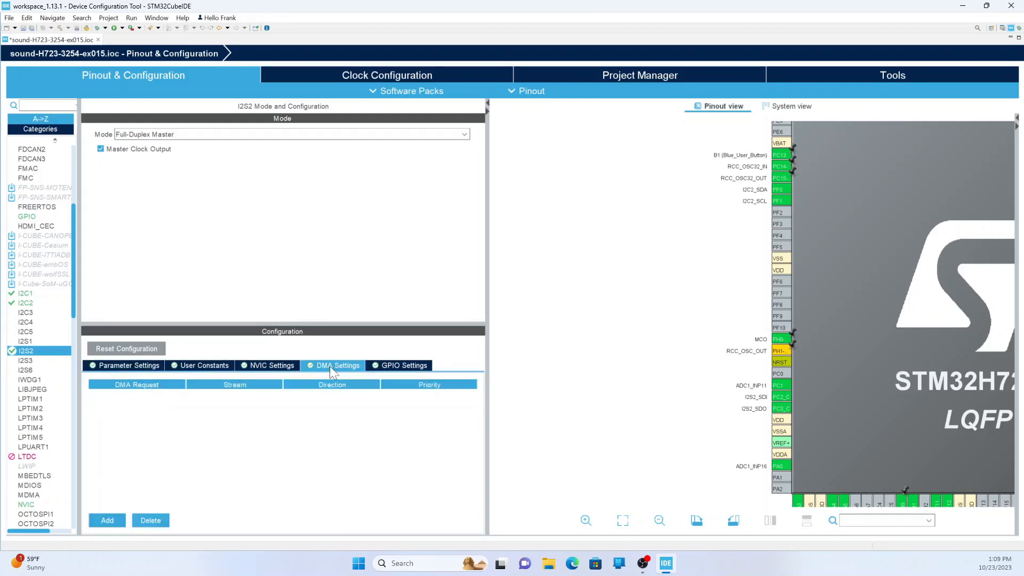
click(98, 521)
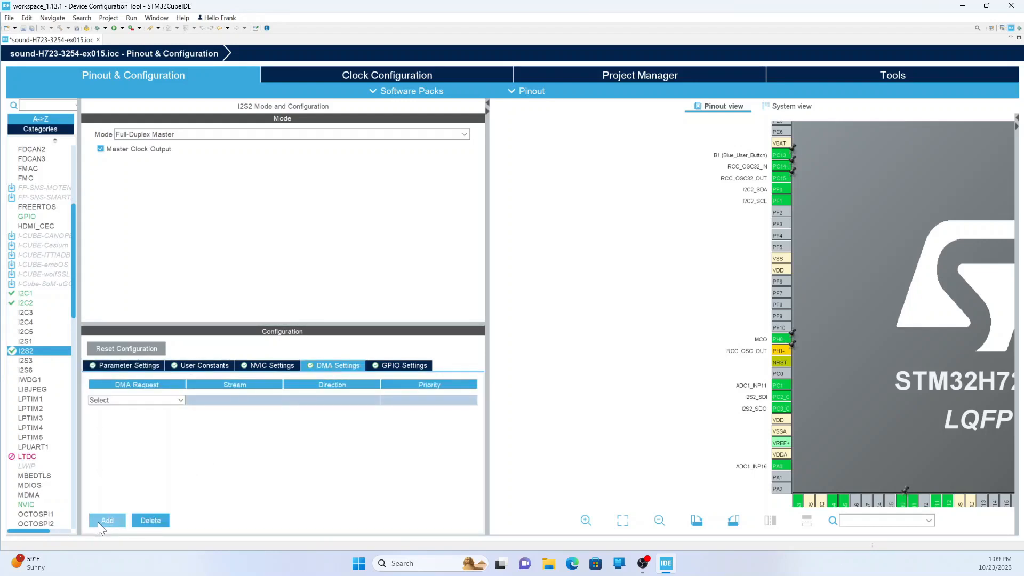
click(180, 401)
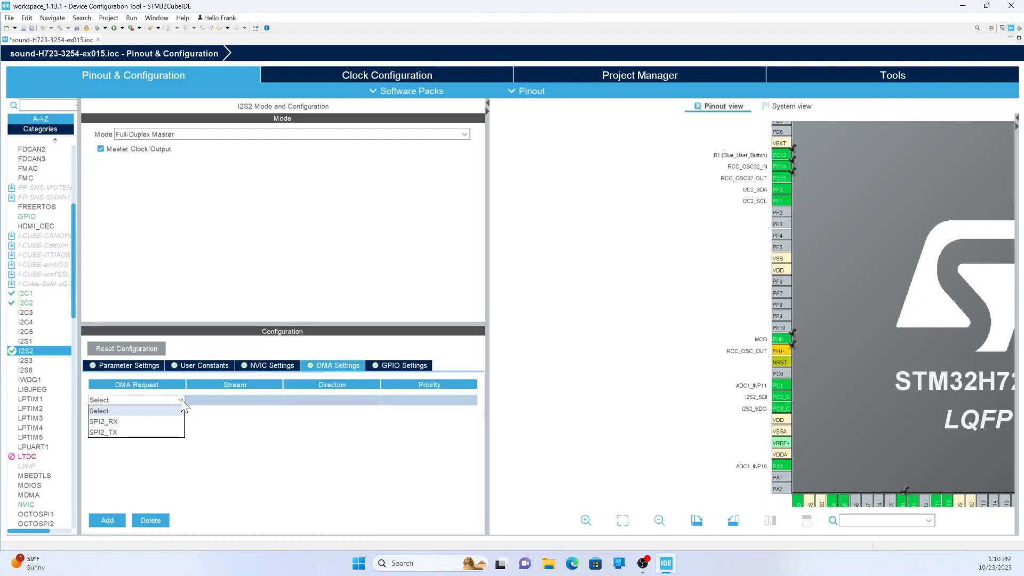
click(141, 422)
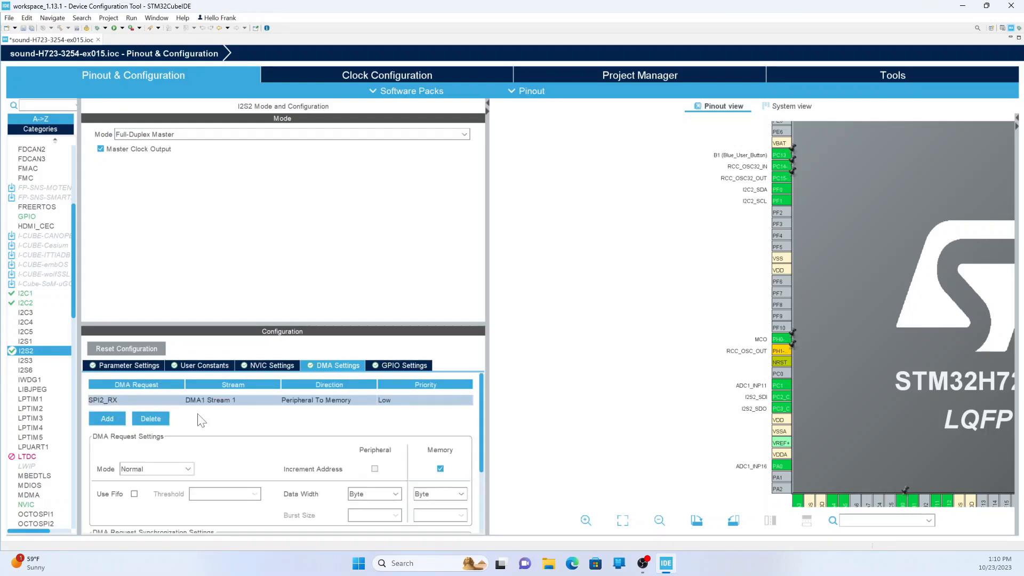
click(232, 401)
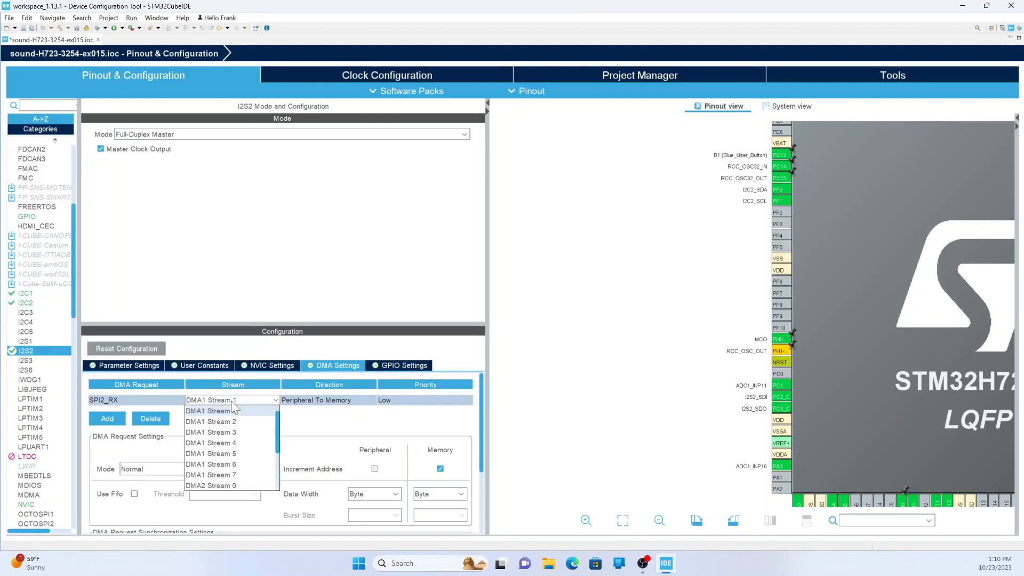
click(231, 434)
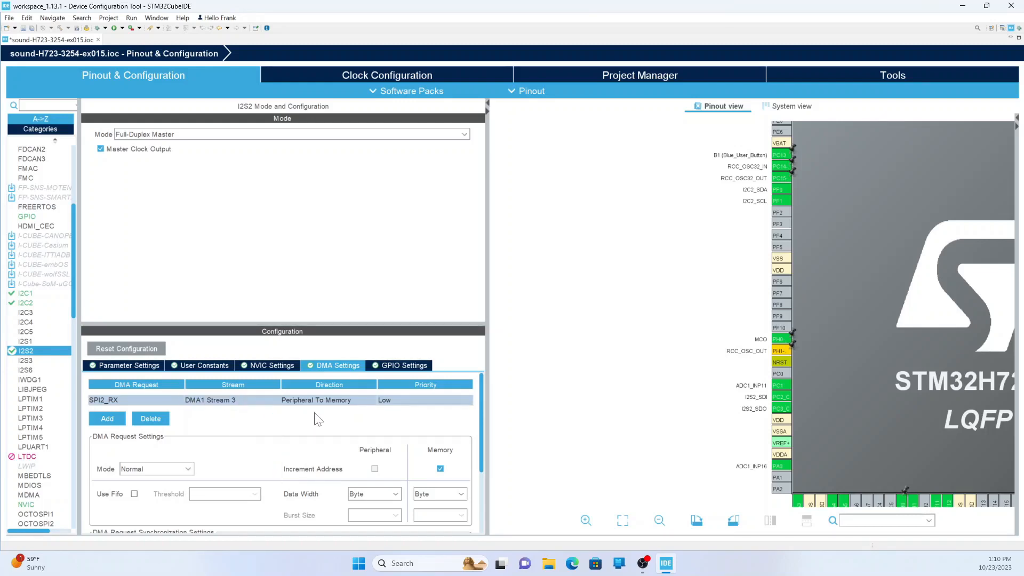
Set the SPI2_RX DMA request to Circular mode with a data width of Word
click(190, 469)
click(168, 492)
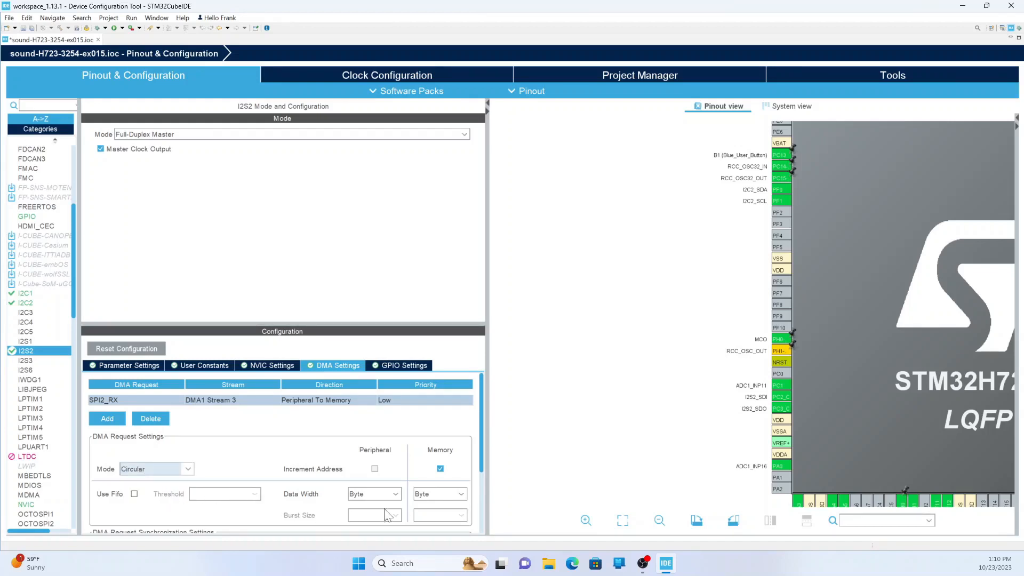
click(395, 494)
click(367, 528)
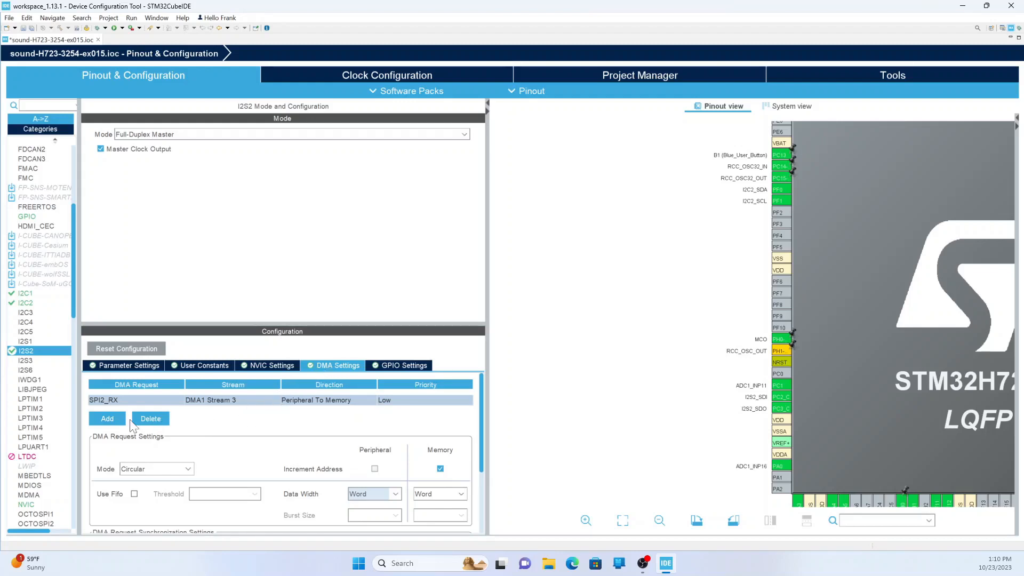
Add an SPI2_TX DMA request for I2S2 and set it to Circular mode with a data width of Word
click(110, 418)
click(178, 412)
click(152, 432)
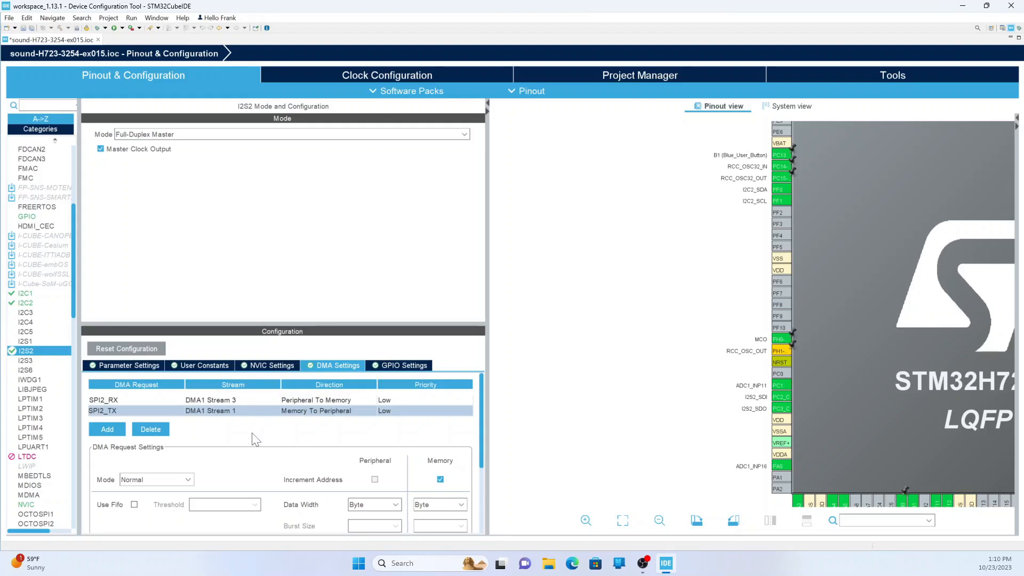
click(189, 480)
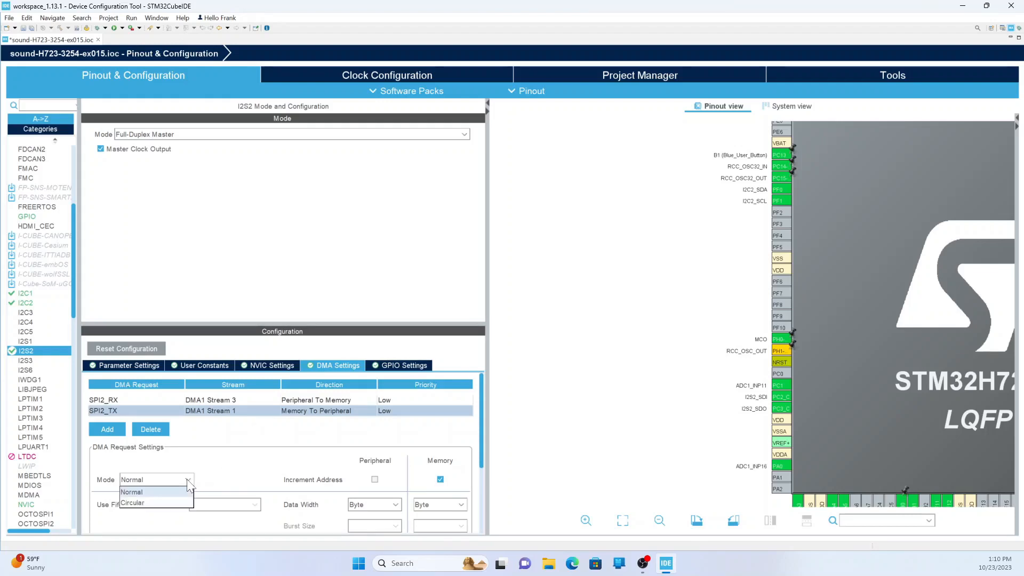
click(172, 502)
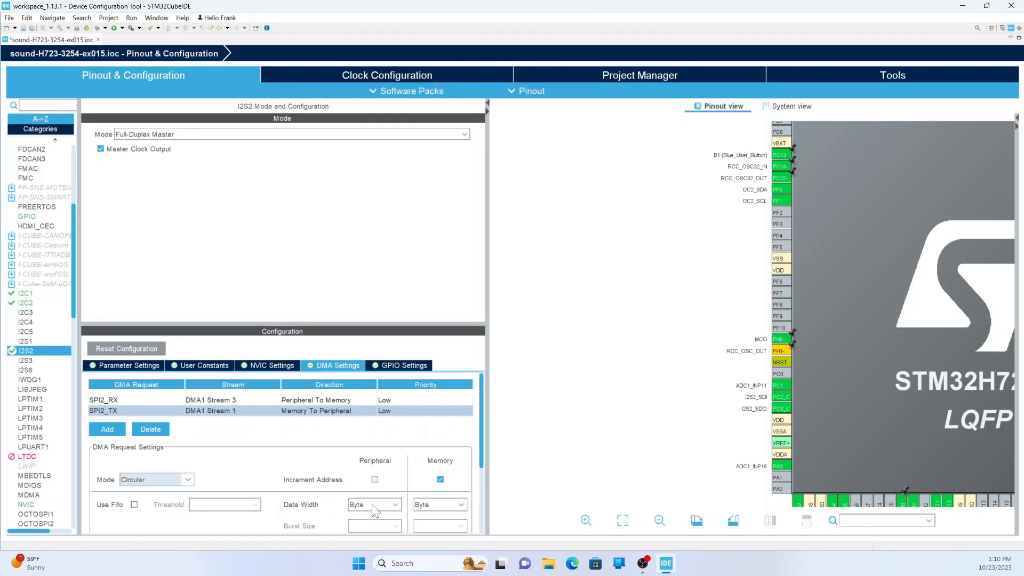
click(396, 505)
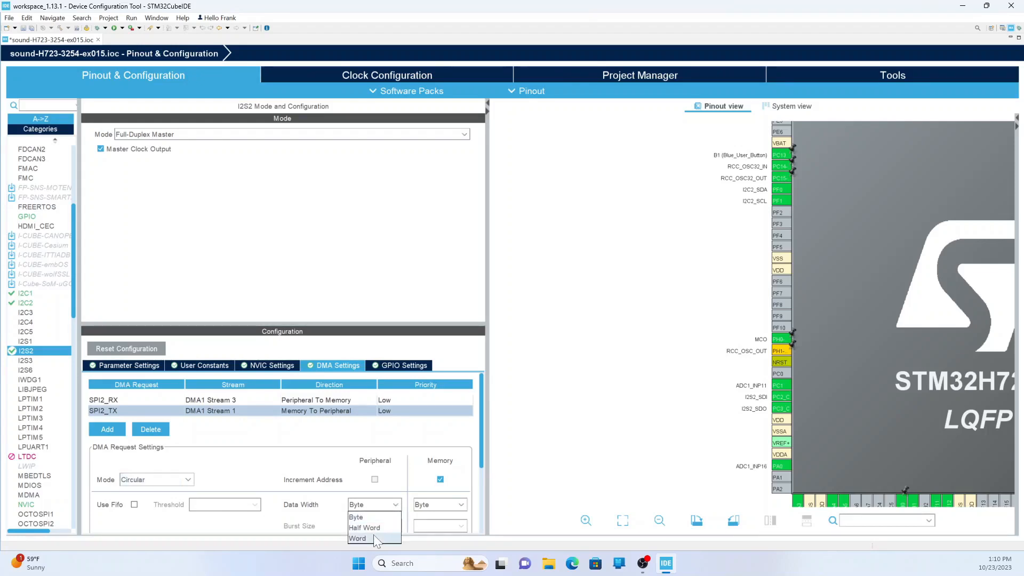
click(358, 538)
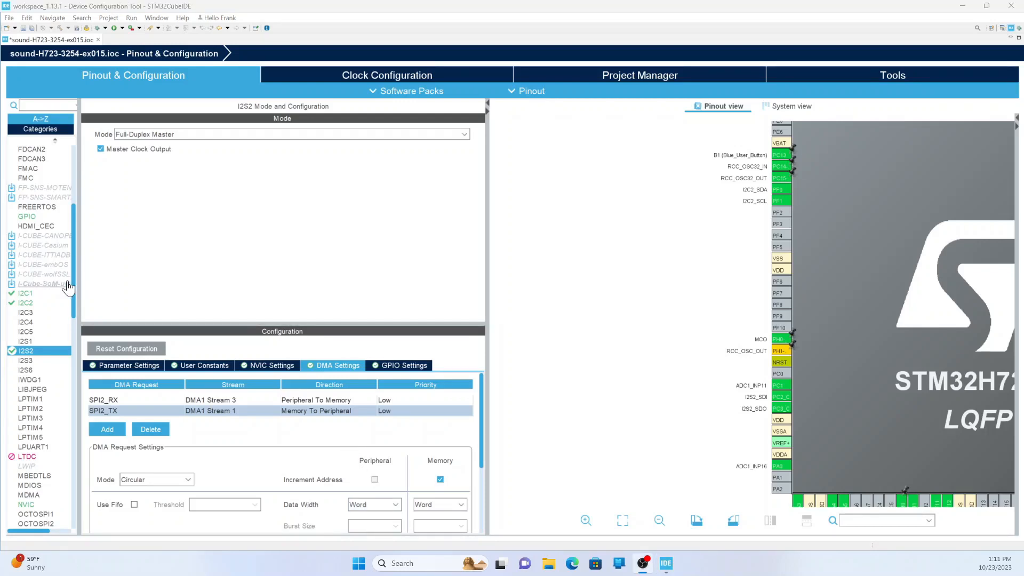
Check the SYS timebase source and set the USART3 mode to Asynchronous
scroll(72, 256, down, 2)
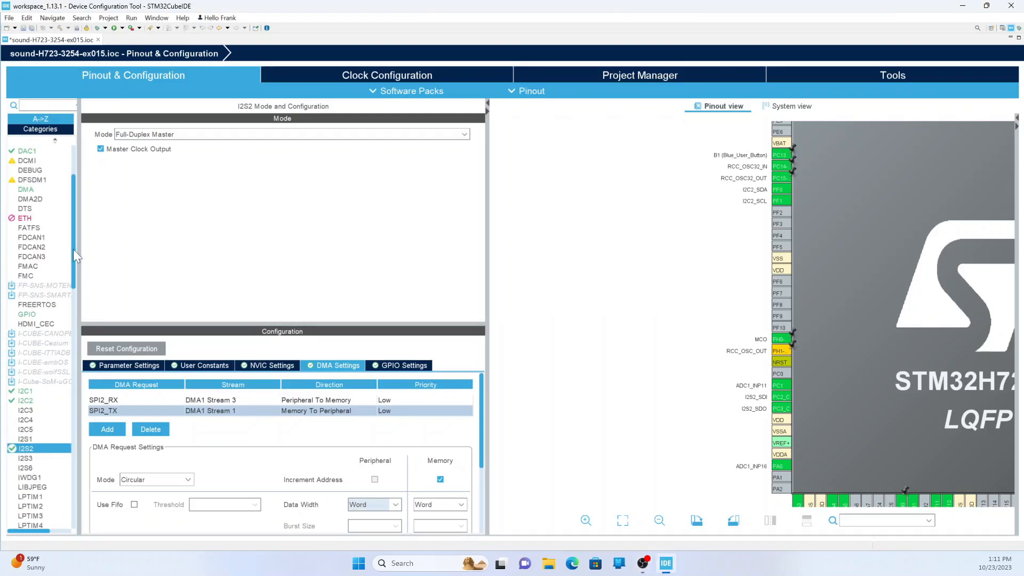
scroll(73, 310, down, 9)
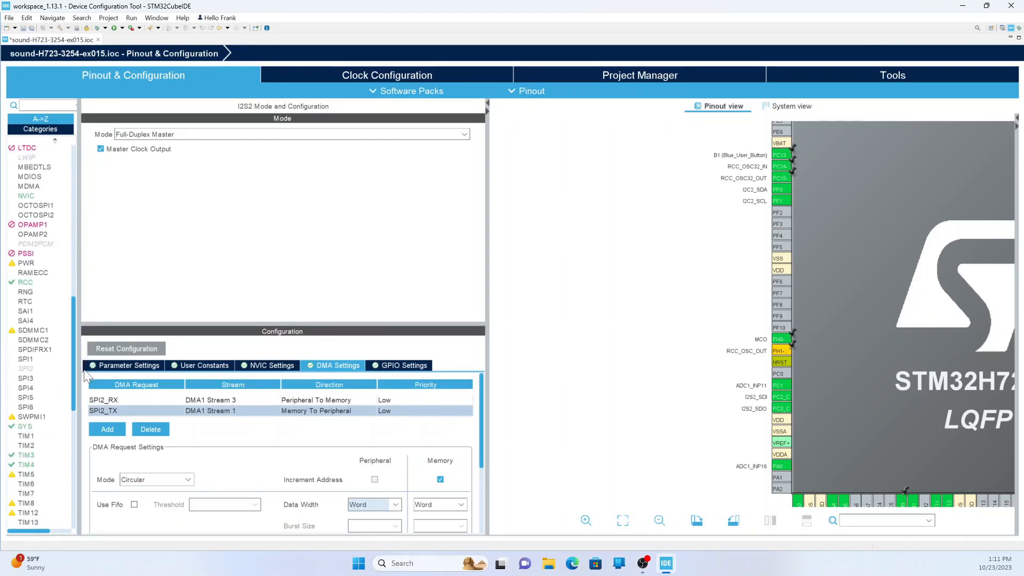
click(41, 425)
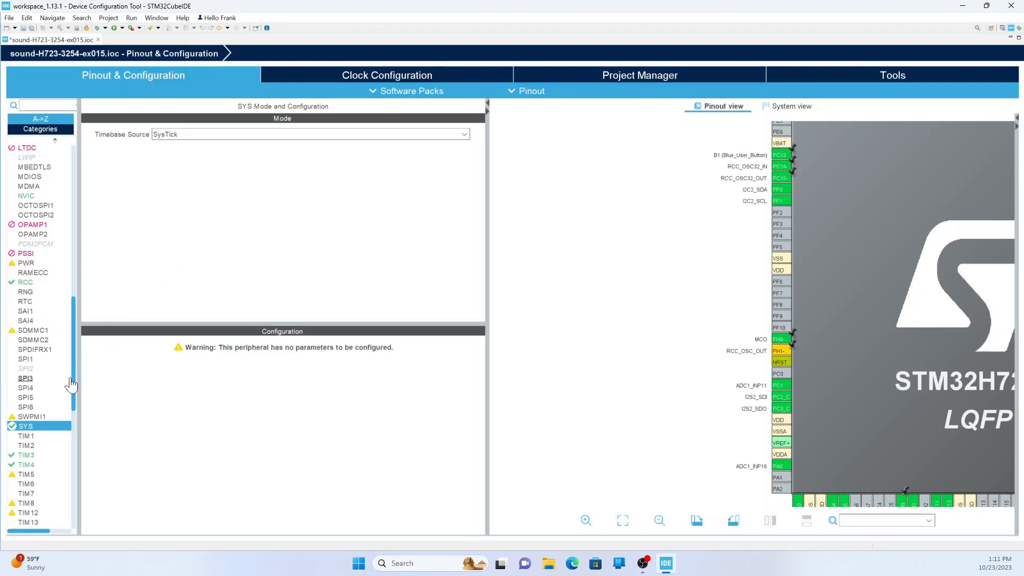
drag(72, 388, 71, 513)
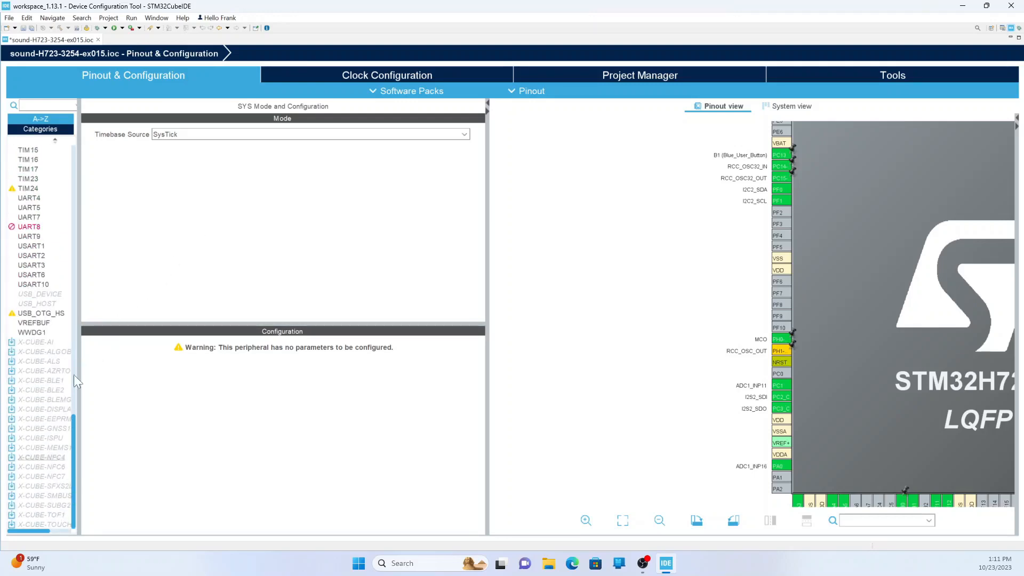
click(31, 266)
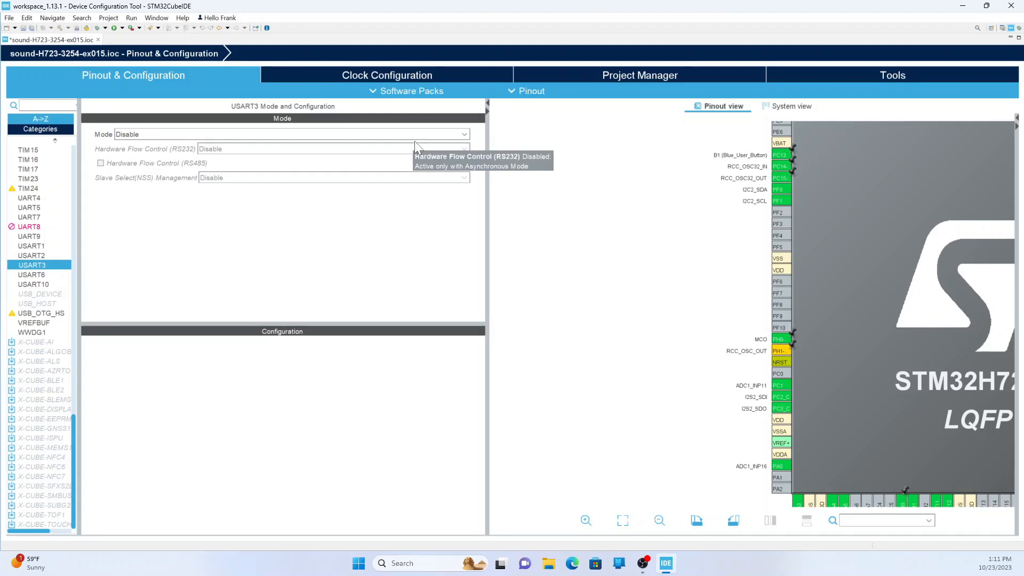
click(462, 134)
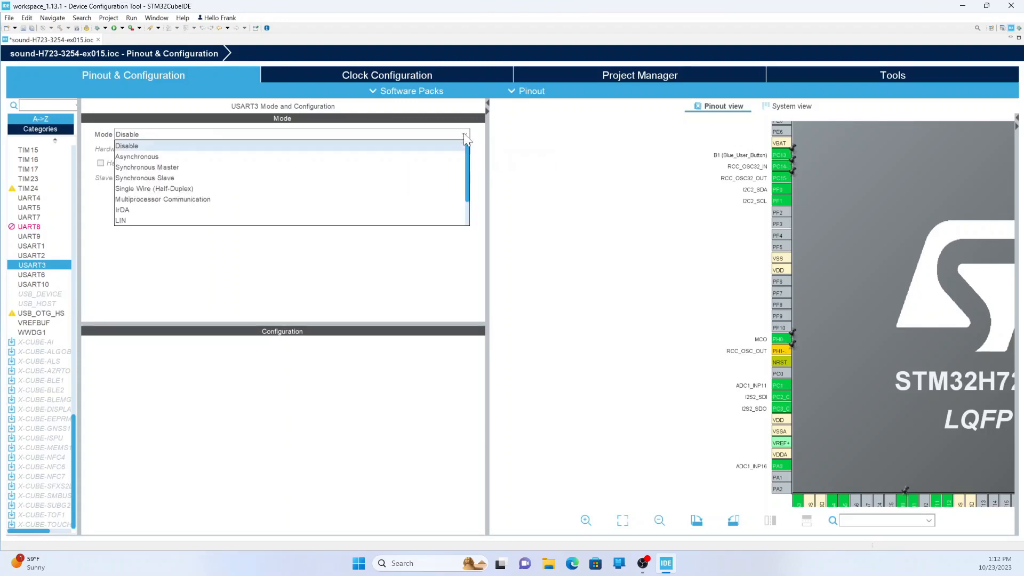
click(421, 157)
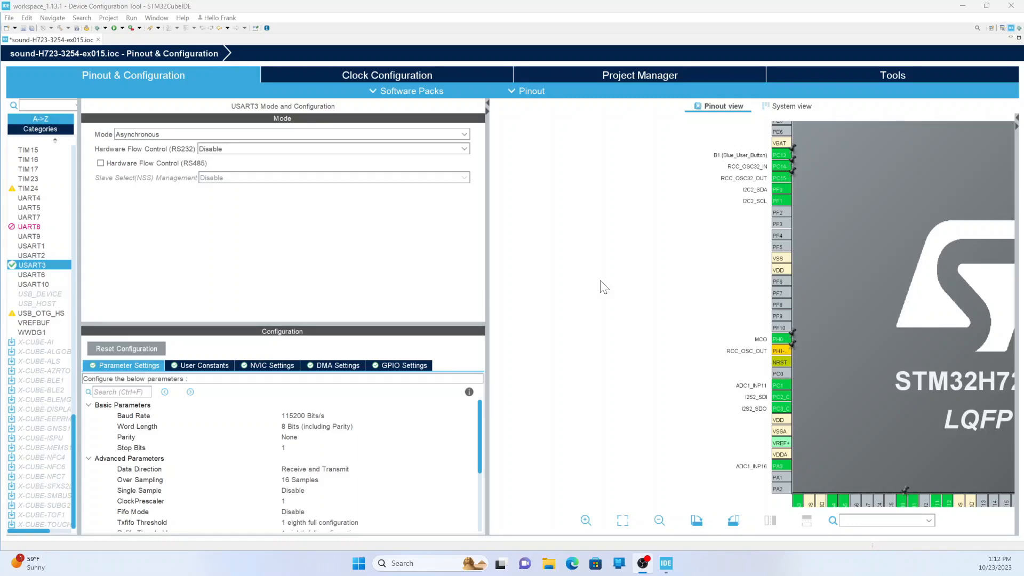
Examine the pin assignments around the whole STM32H723ZGTx package in the pinout
drag(601, 285, 485, 281)
scroll(539, 254, down, 1)
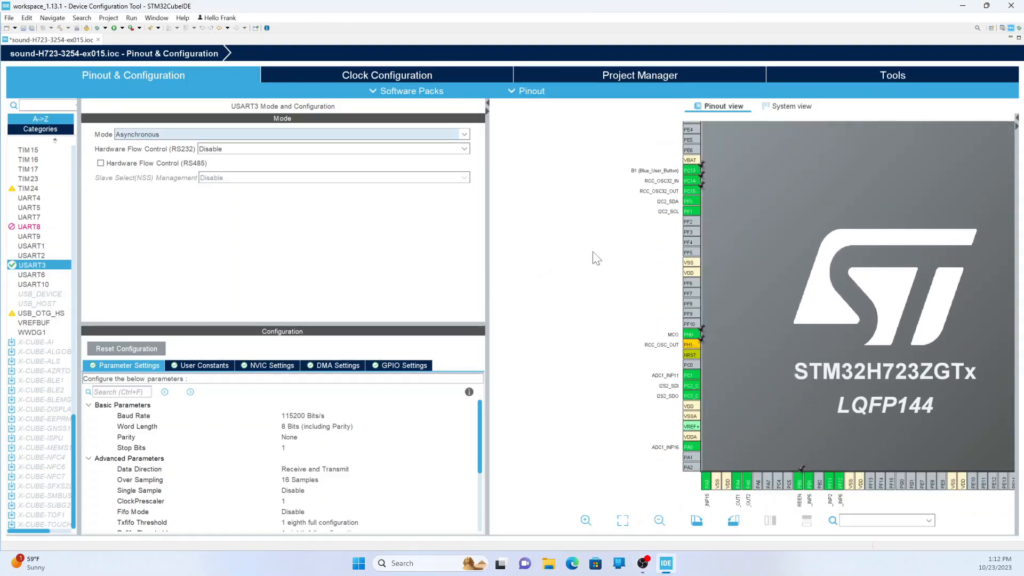
drag(596, 255, 517, 291)
scroll(544, 283, down, 1)
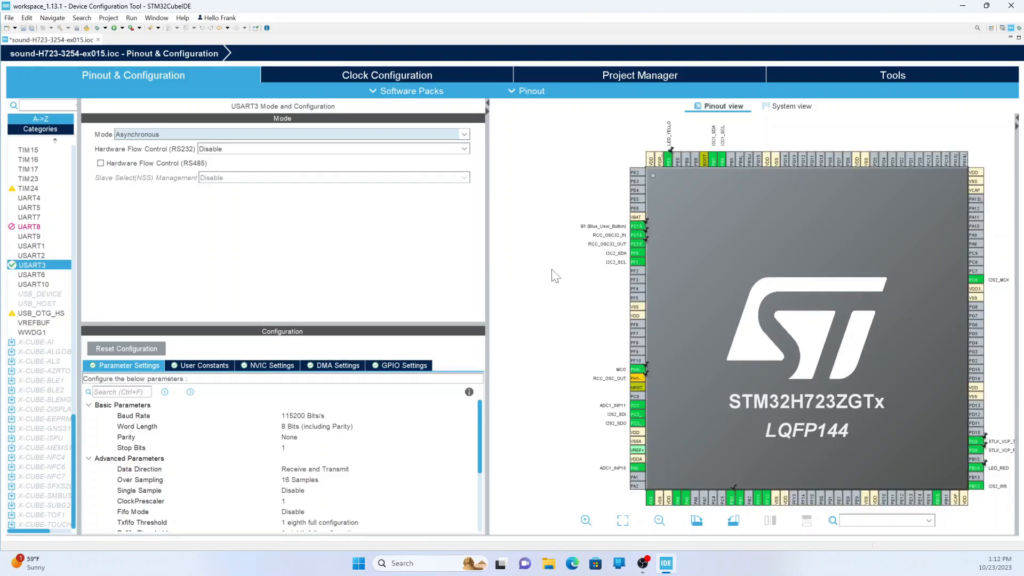
drag(814, 131, 753, 180)
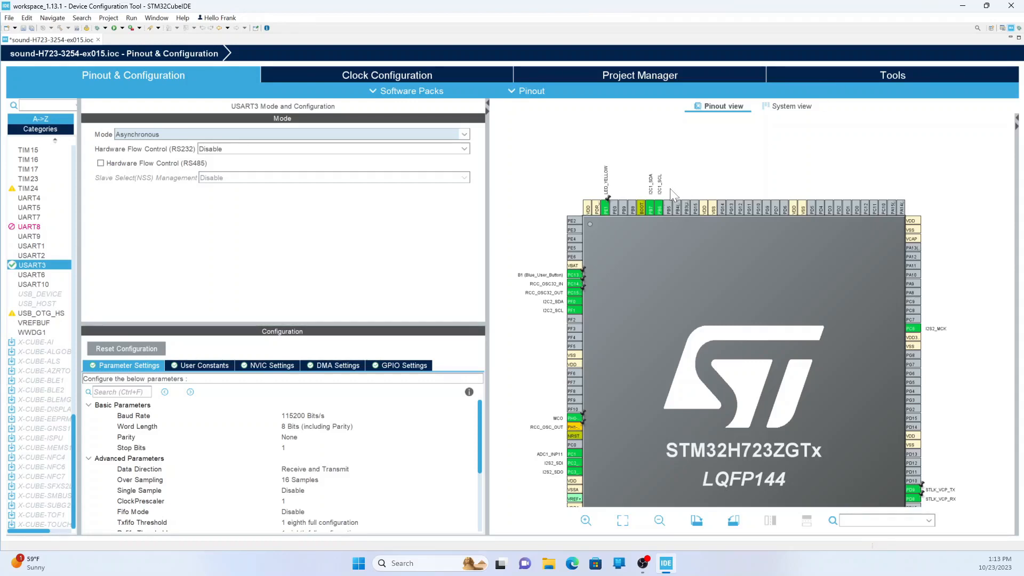
Assign pins PE2 and PA2 on the chip pinout as GPIO_Input
click(571, 221)
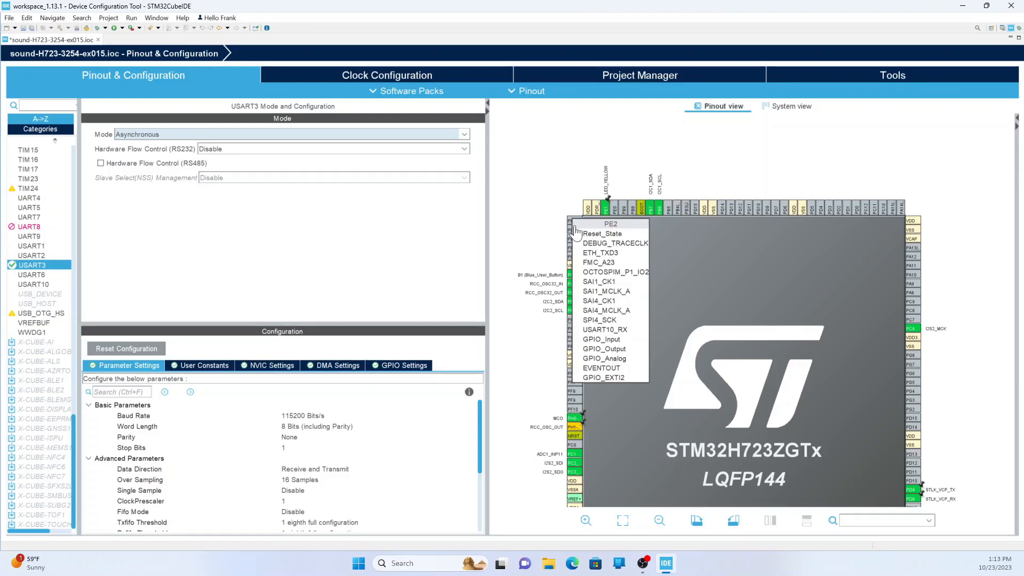
click(593, 339)
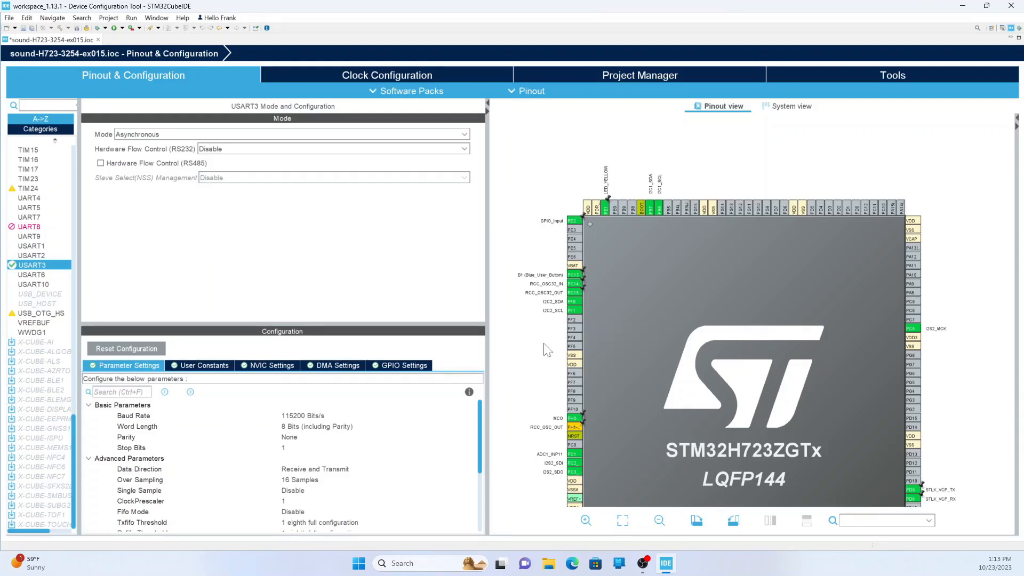
scroll(547, 350, up, 1)
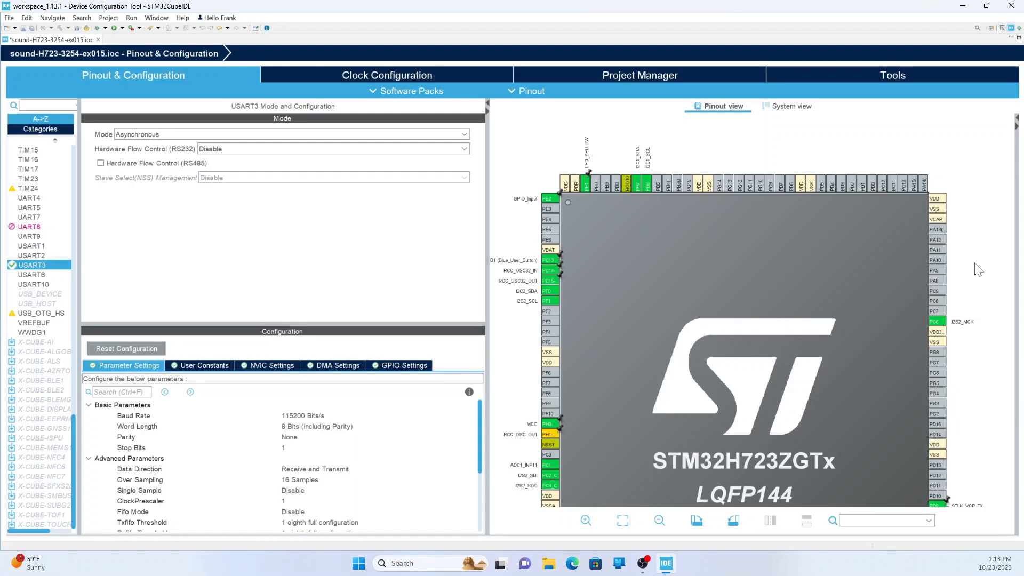
drag(978, 270, 981, 111)
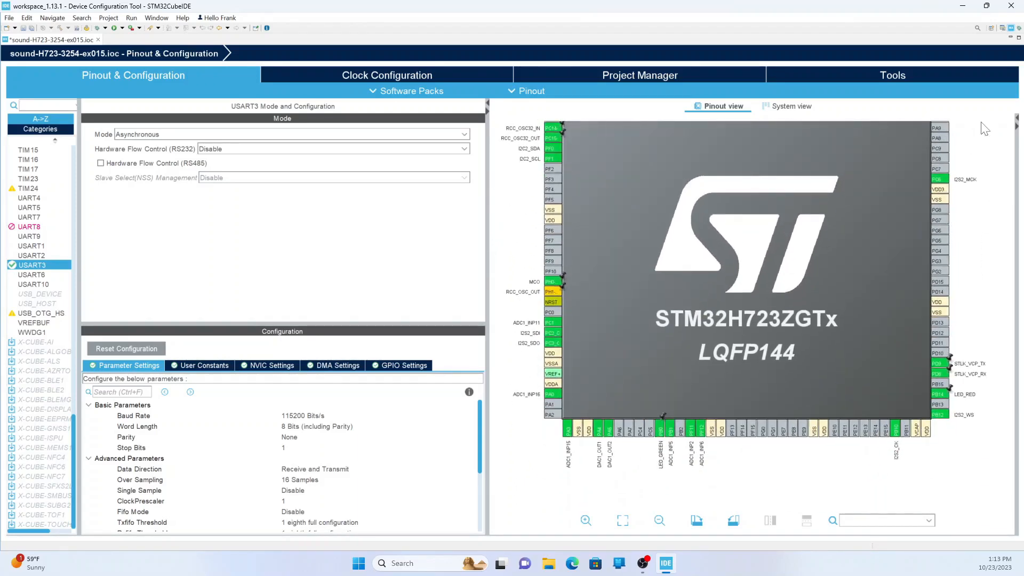
click(549, 416)
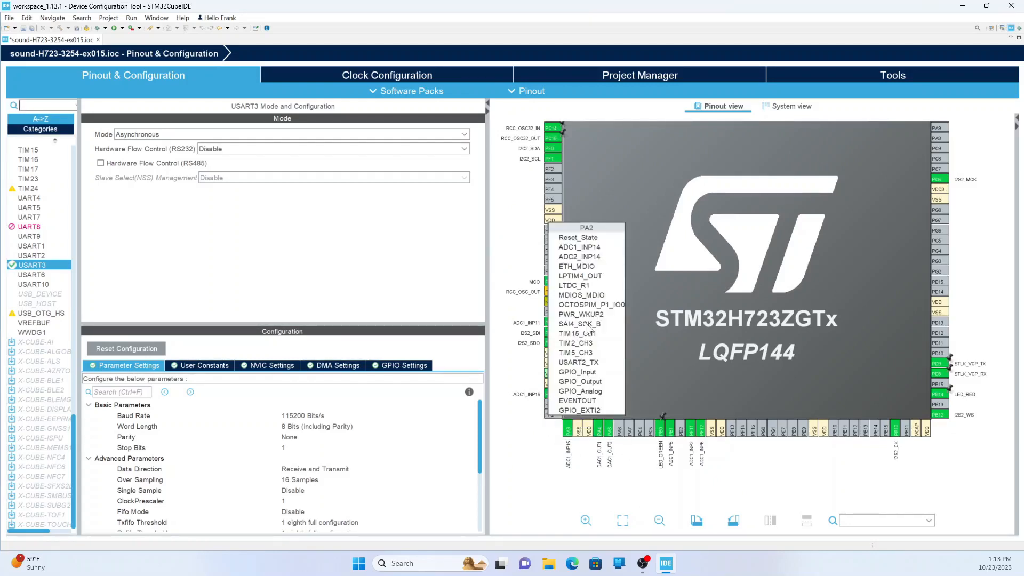
click(577, 372)
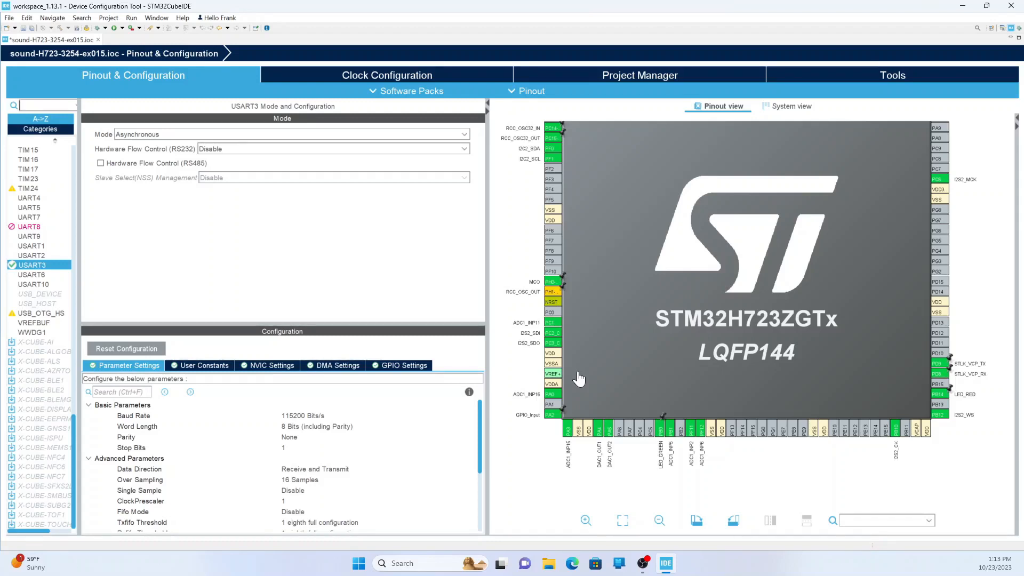
Assign pins PE10, PE12, PE15 and PB11 along the chip's lower edge as GPIO_Input
click(833, 432)
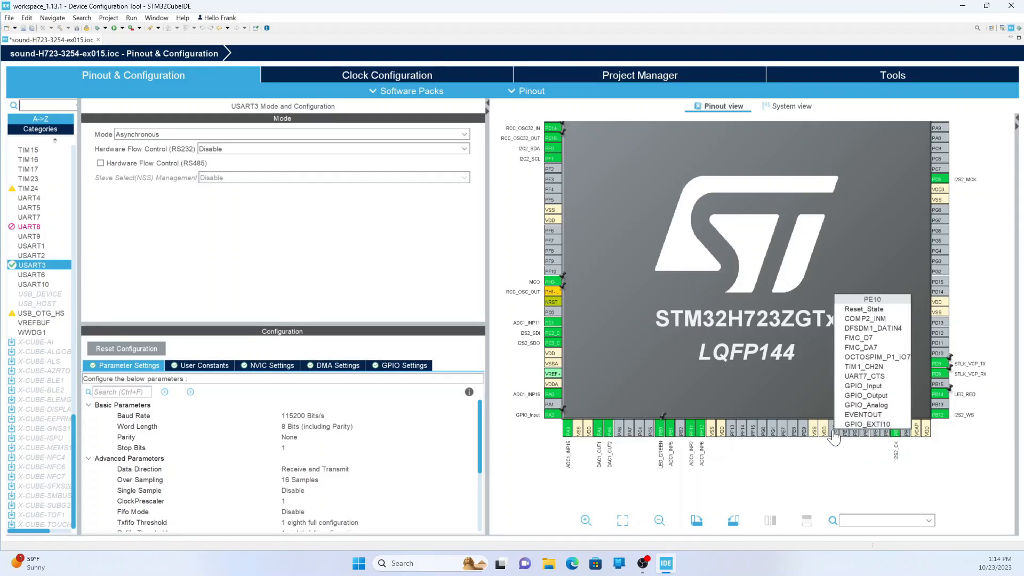
click(853, 385)
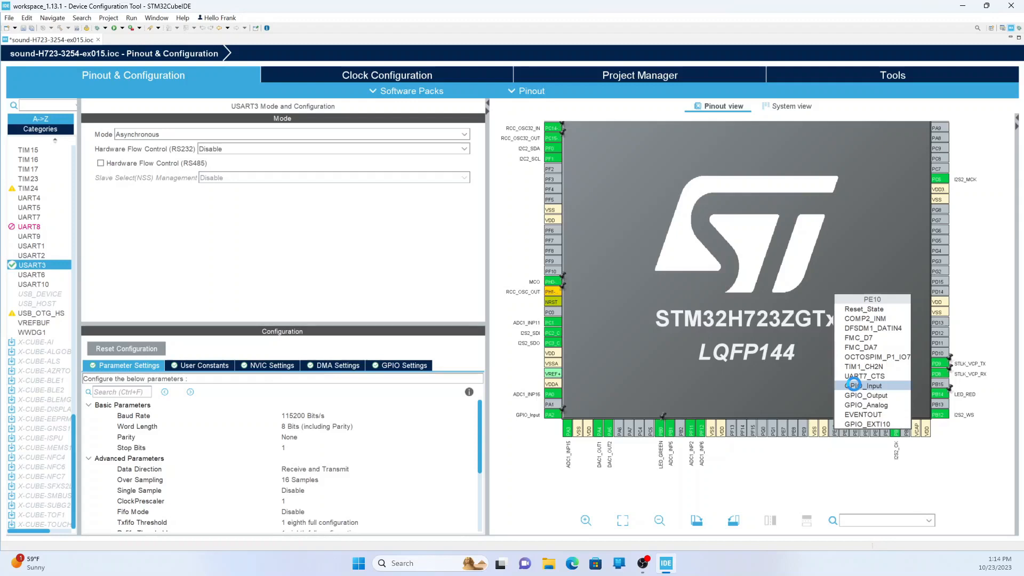
click(853, 385)
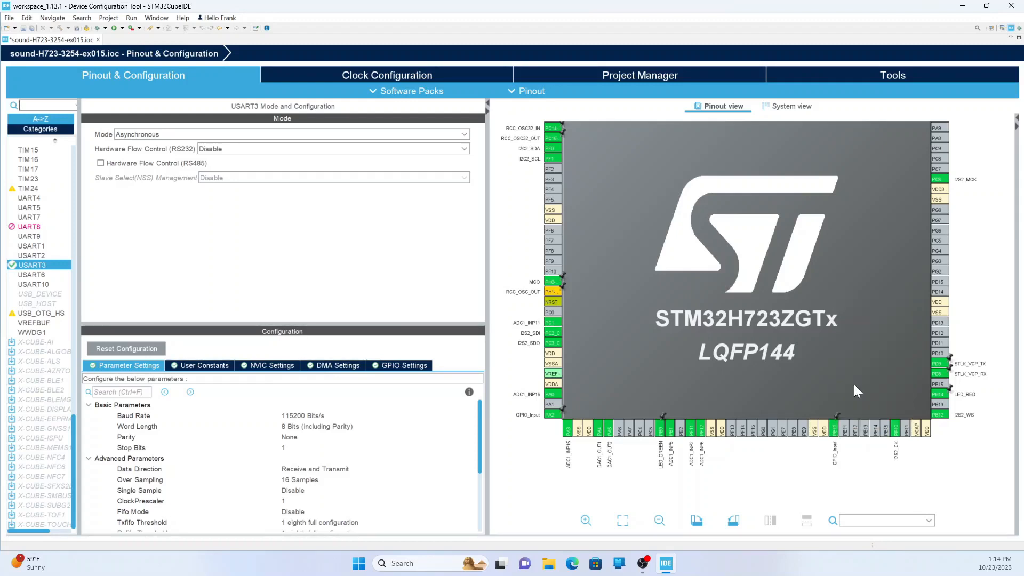
click(856, 435)
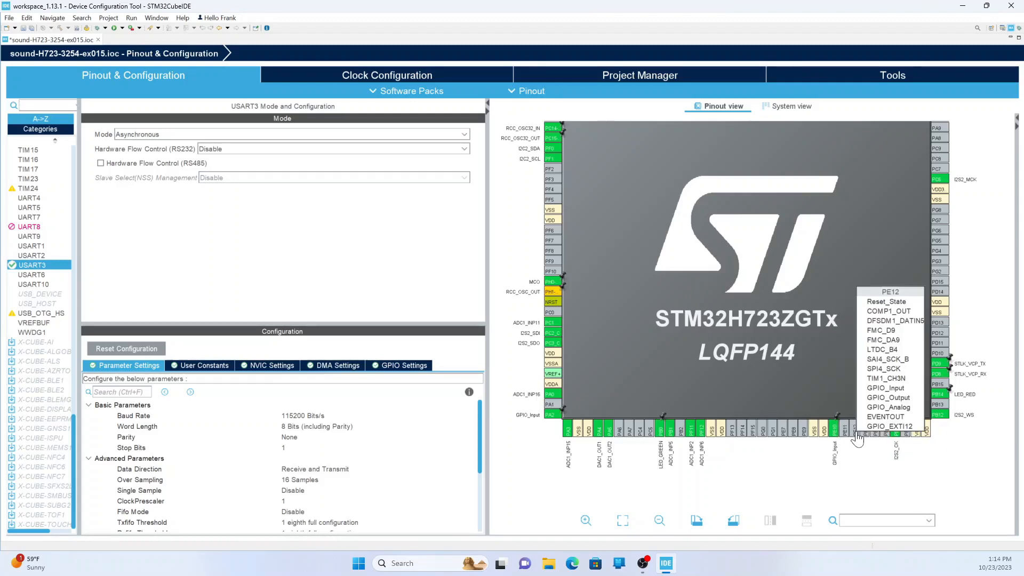
click(879, 388)
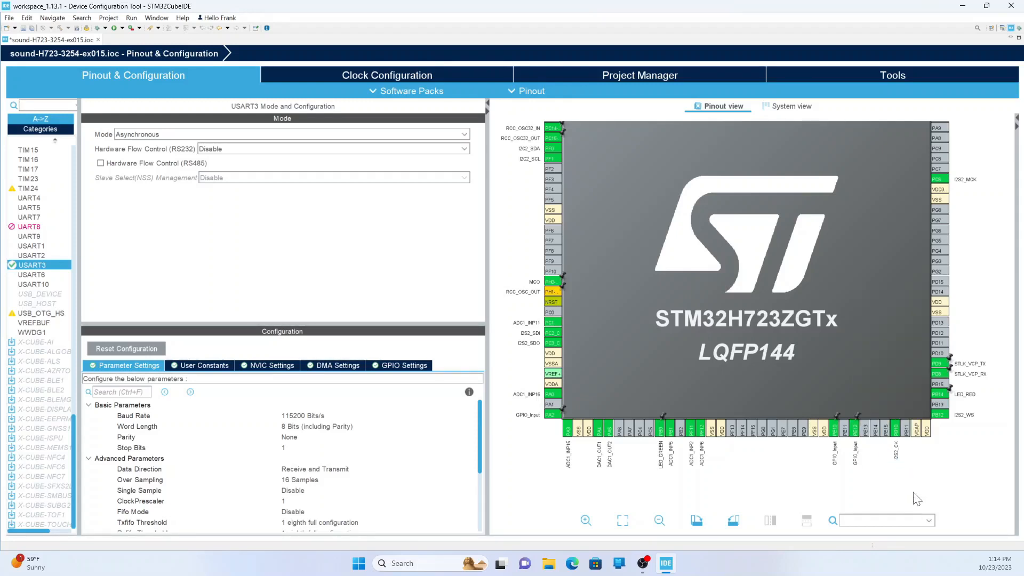
click(885, 430)
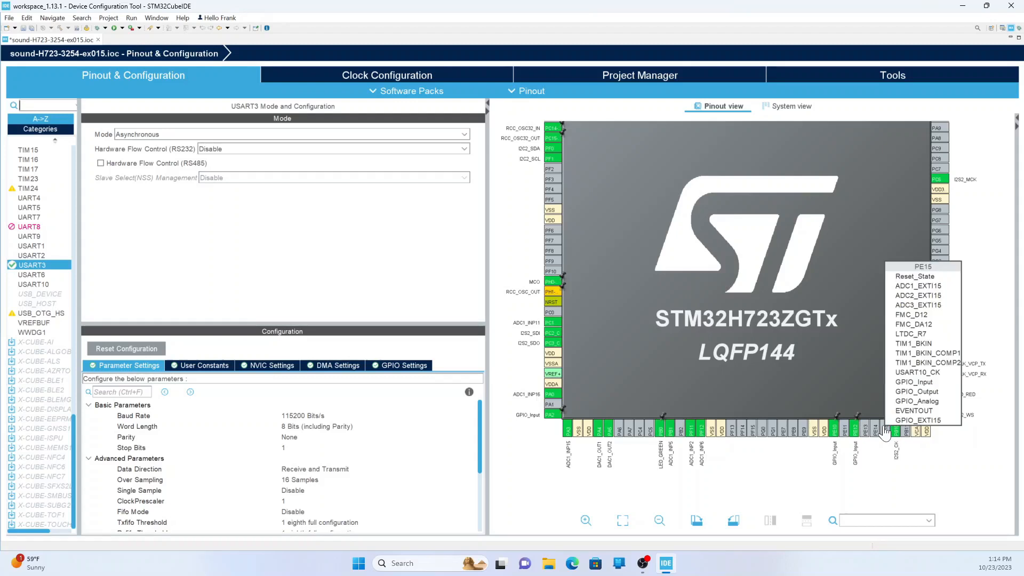
click(904, 381)
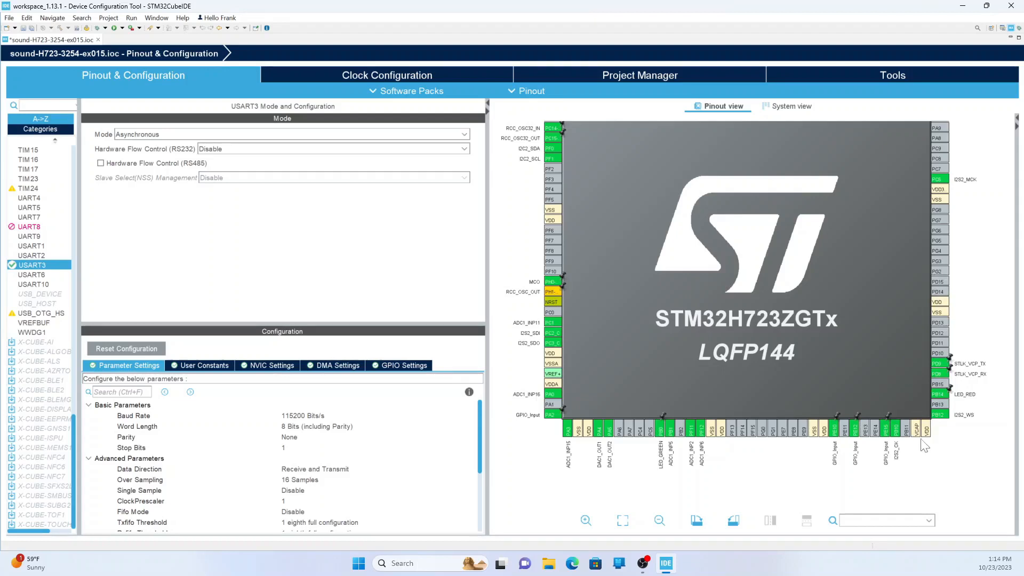
click(905, 433)
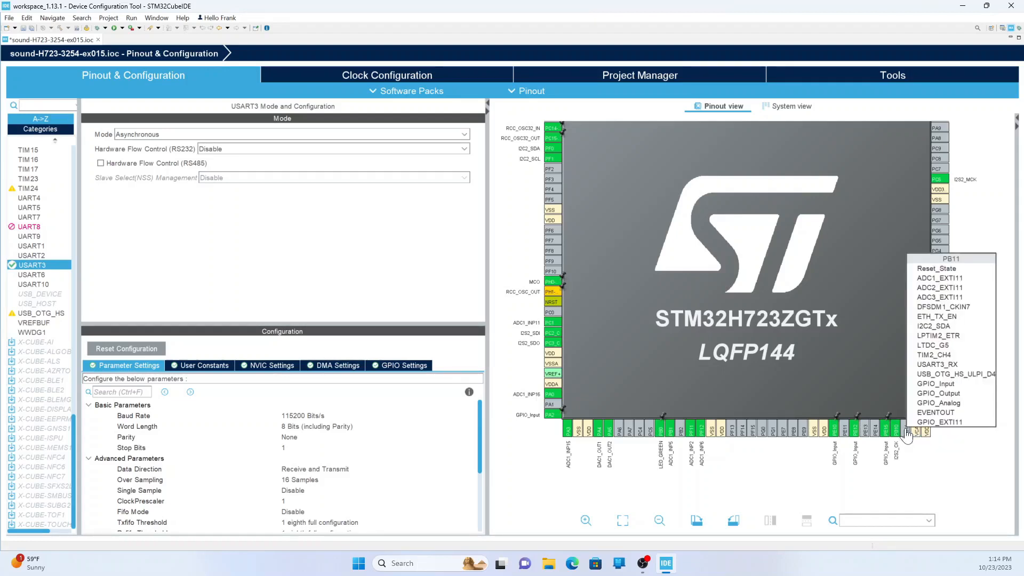
click(927, 383)
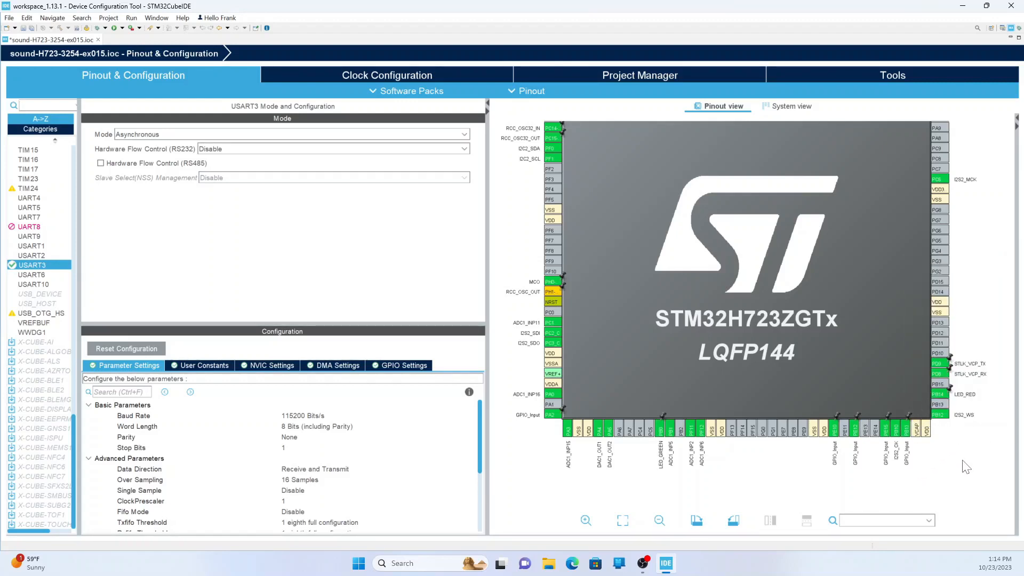
Assign pin PD11 on the chip's right edge and pin PE0 on its upper edge as GPIO_Input
click(937, 344)
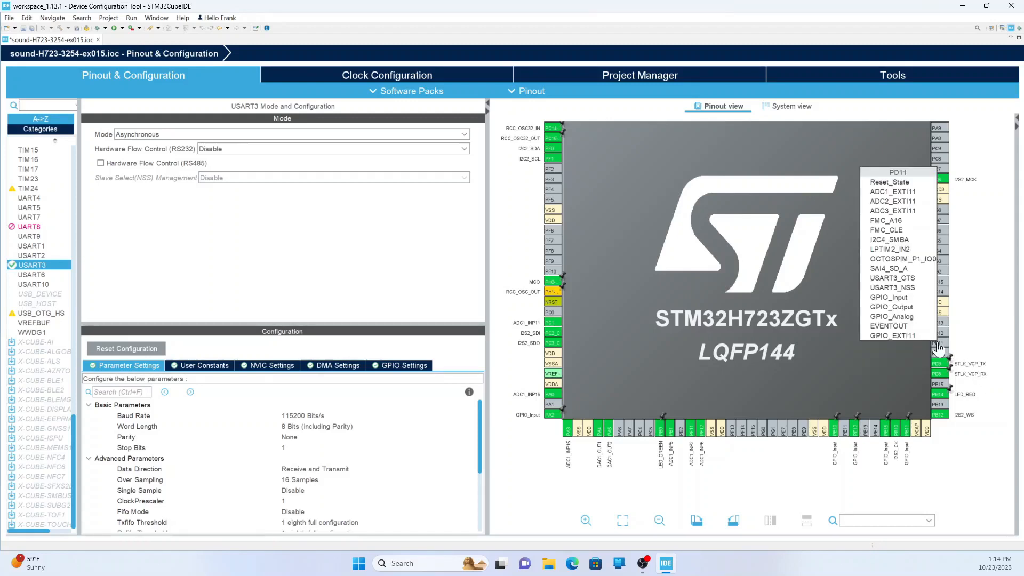
click(889, 297)
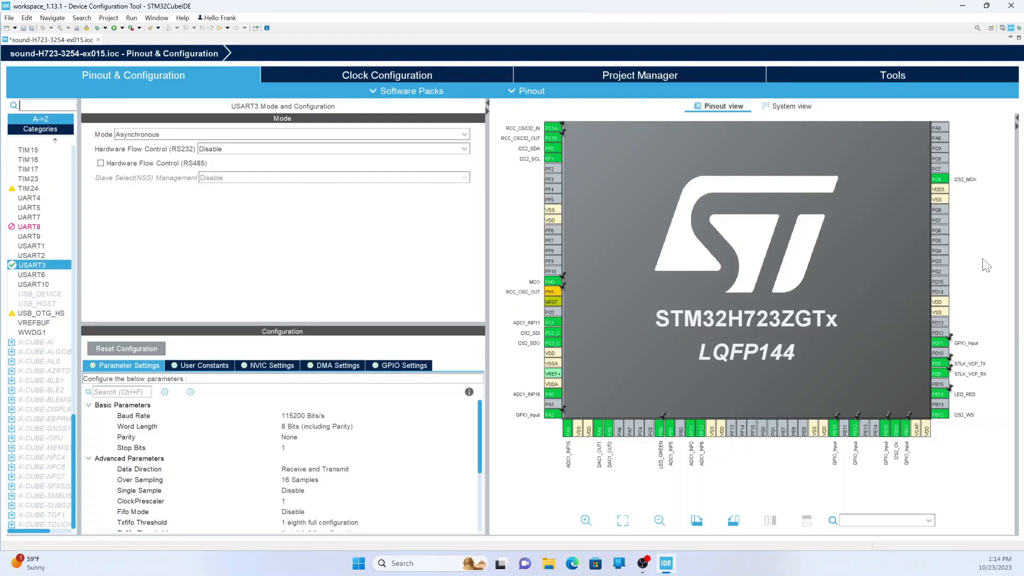
drag(986, 262, 994, 398)
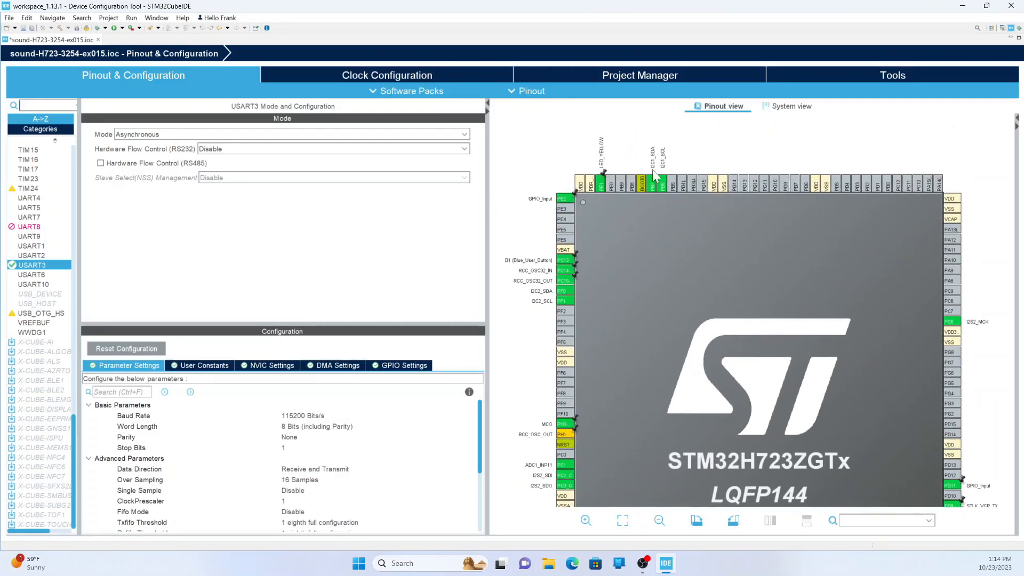
click(611, 189)
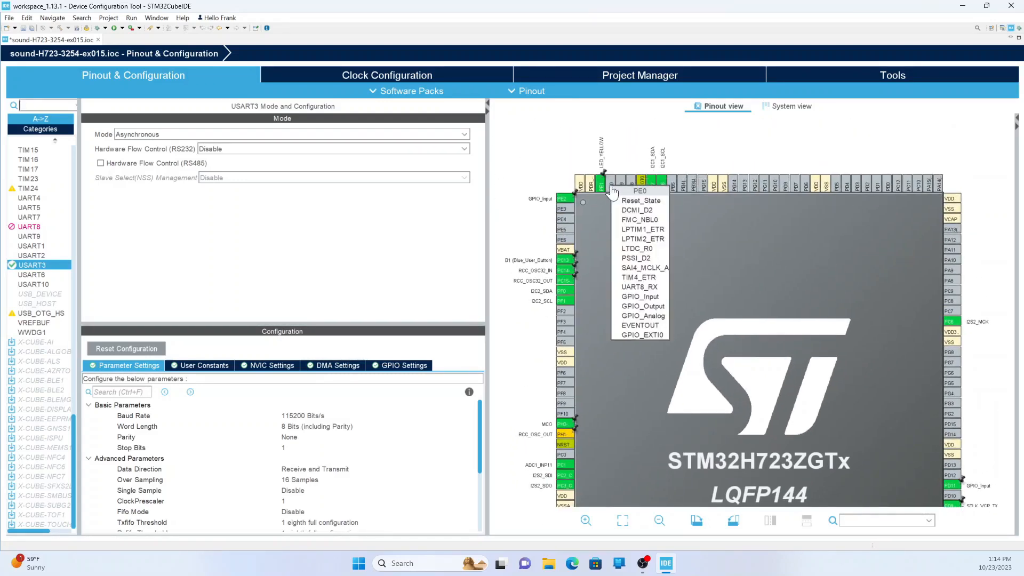
click(626, 296)
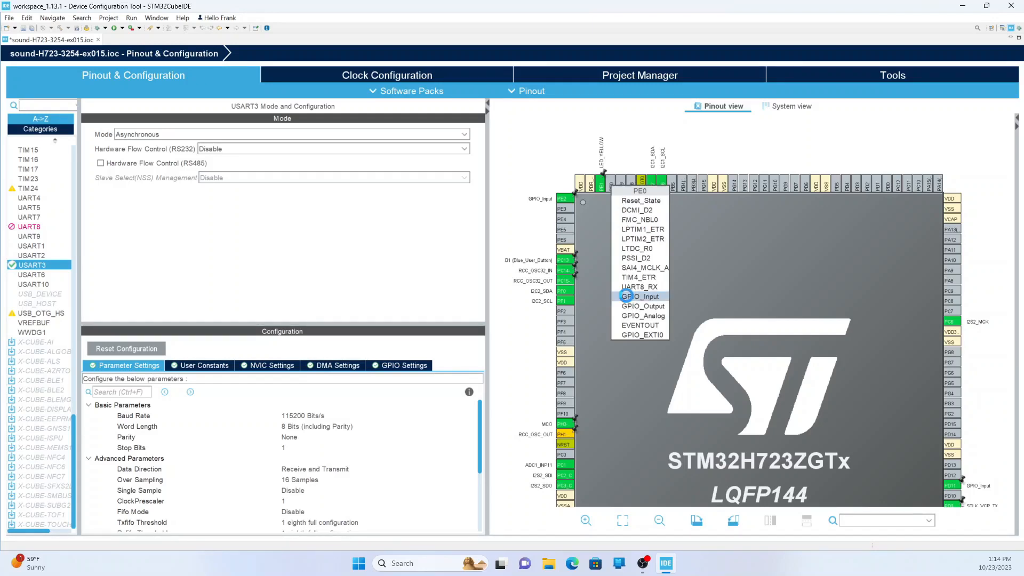
click(626, 296)
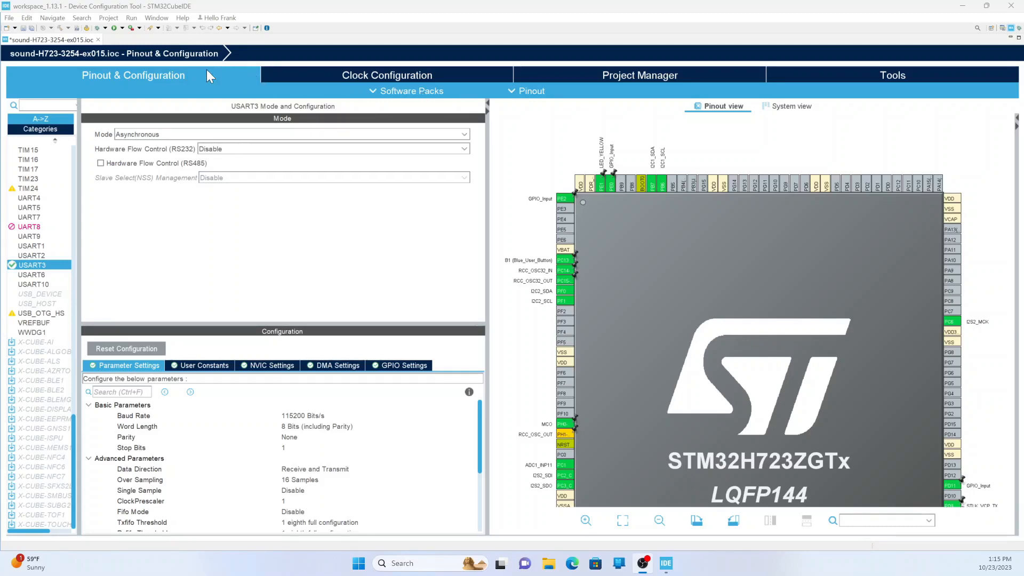
Open the GPIO configuration from the system view and give pin PE2 a pull-up and the user label switch1
click(177, 80)
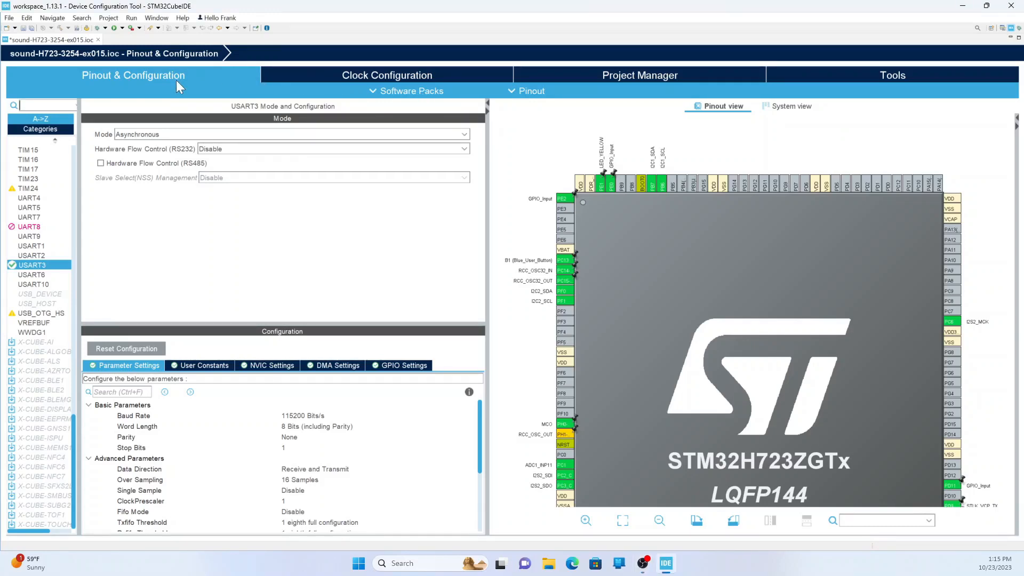
click(789, 107)
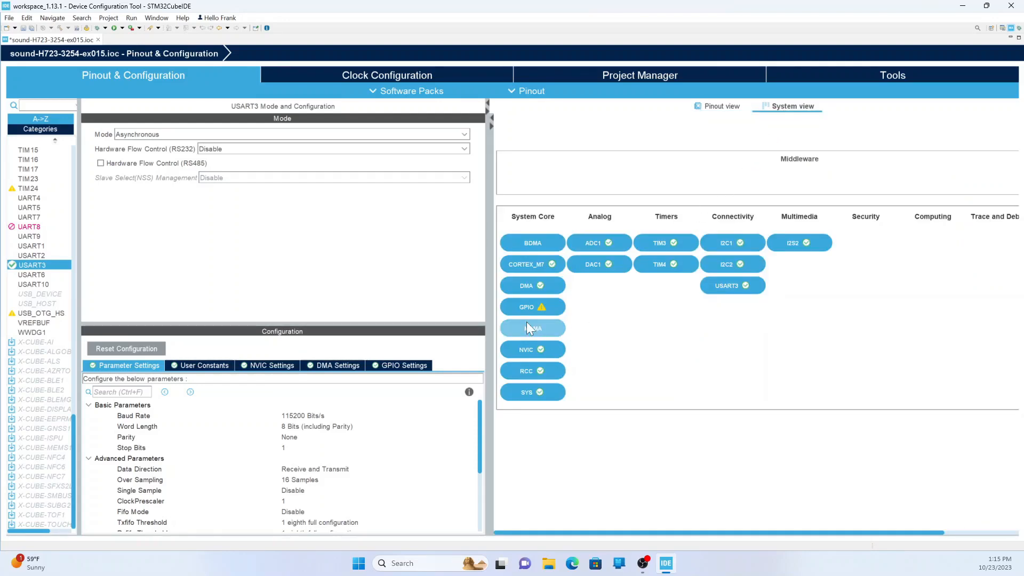
click(526, 308)
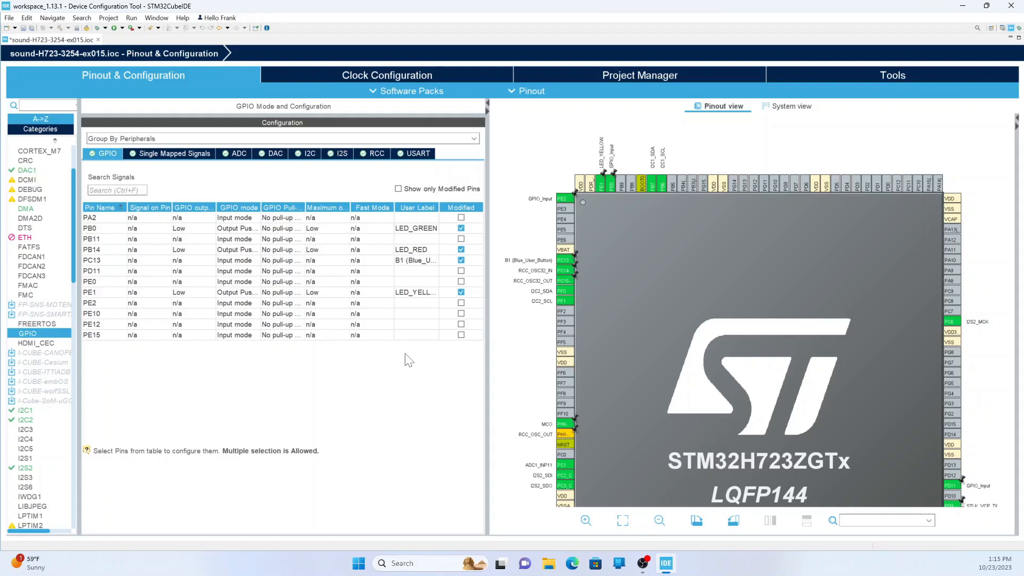
click(103, 302)
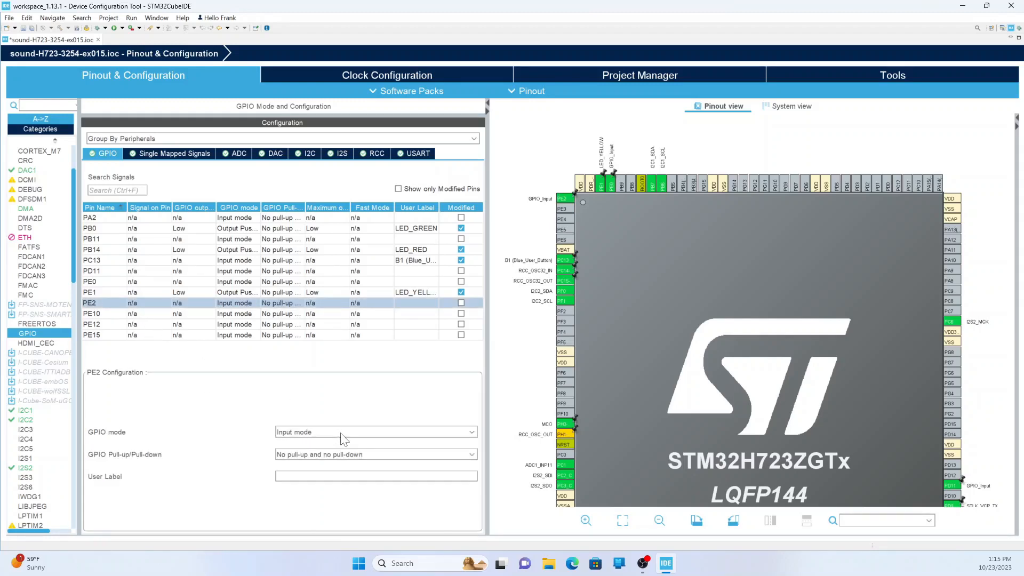
click(347, 457)
click(346, 474)
text(switch1)
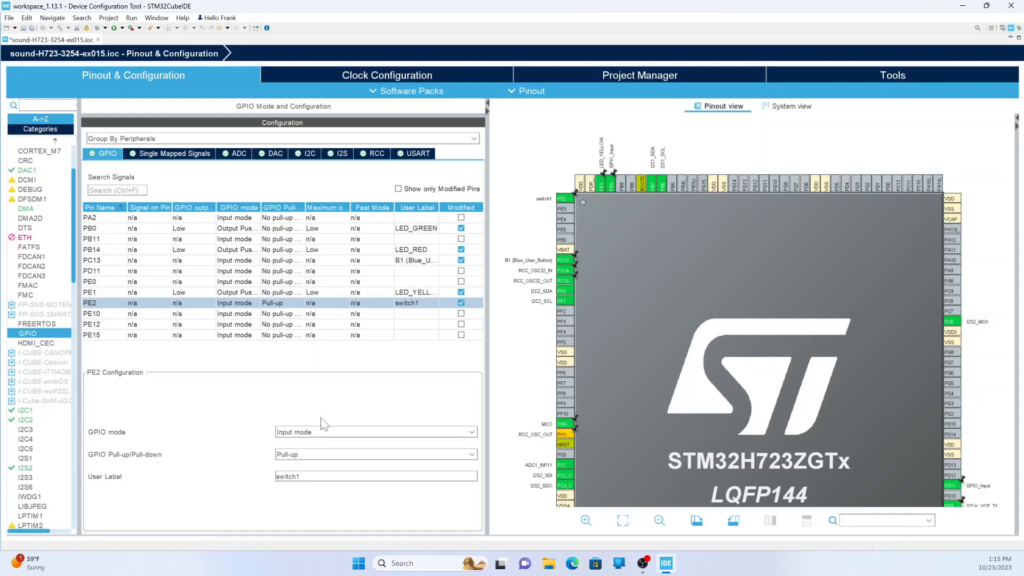
Set pin PA2 to Pull-up and give it the user label up_switch_10s
click(93, 219)
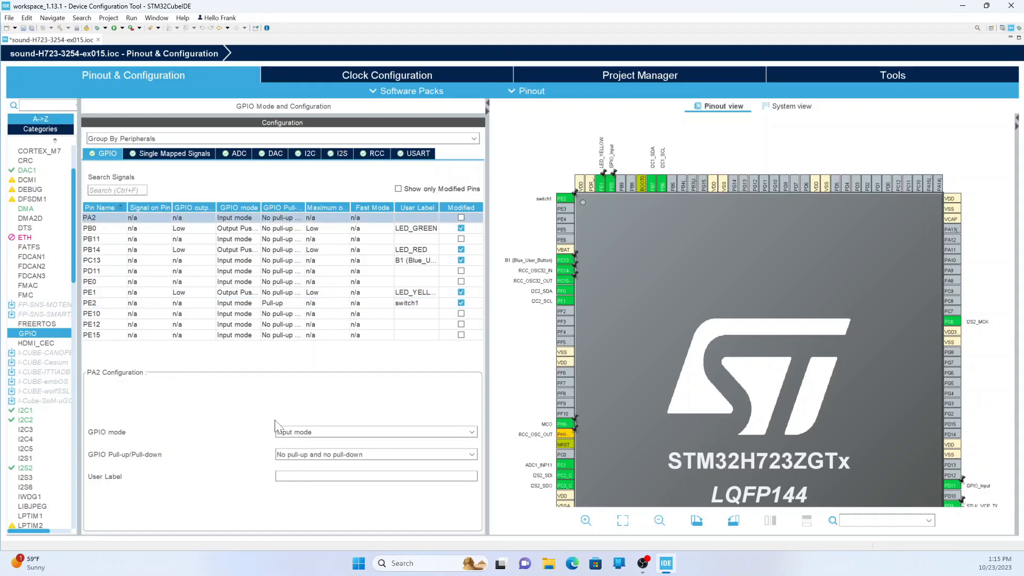
click(324, 454)
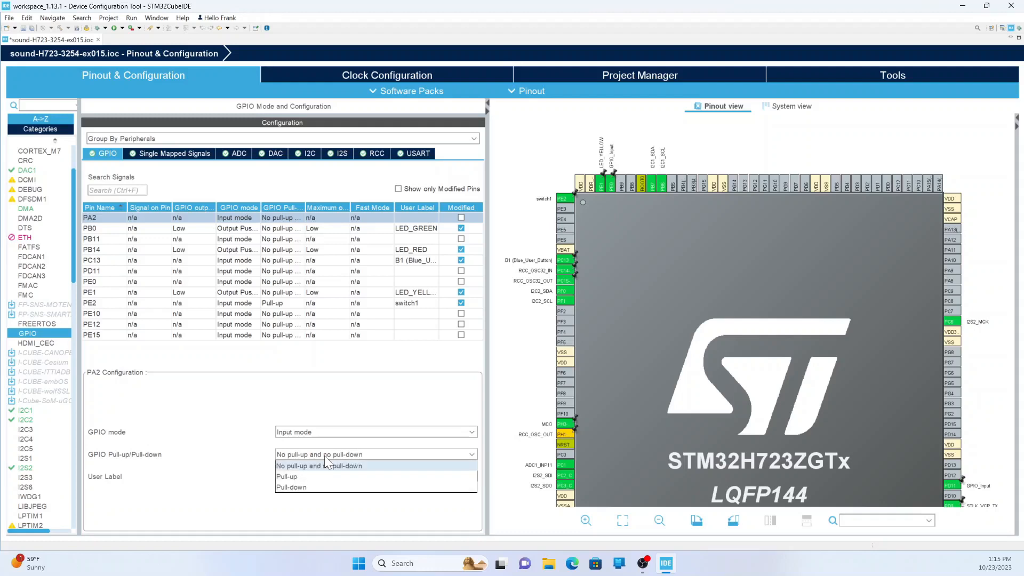
click(299, 474)
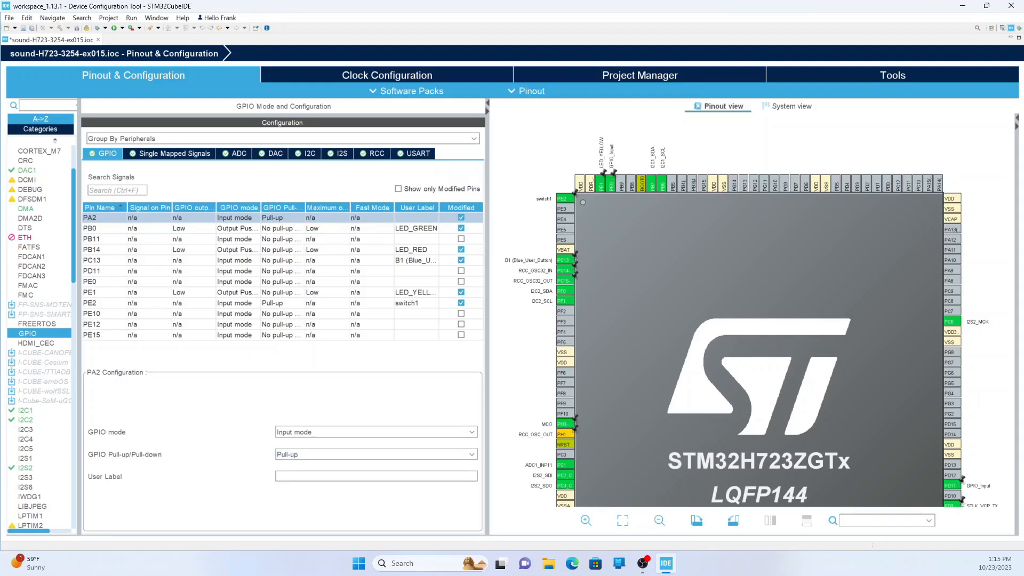
text(up_swi)
text(tch_10s)
Set pin PE10 to Pull-up and give it the user label switch4
click(152, 314)
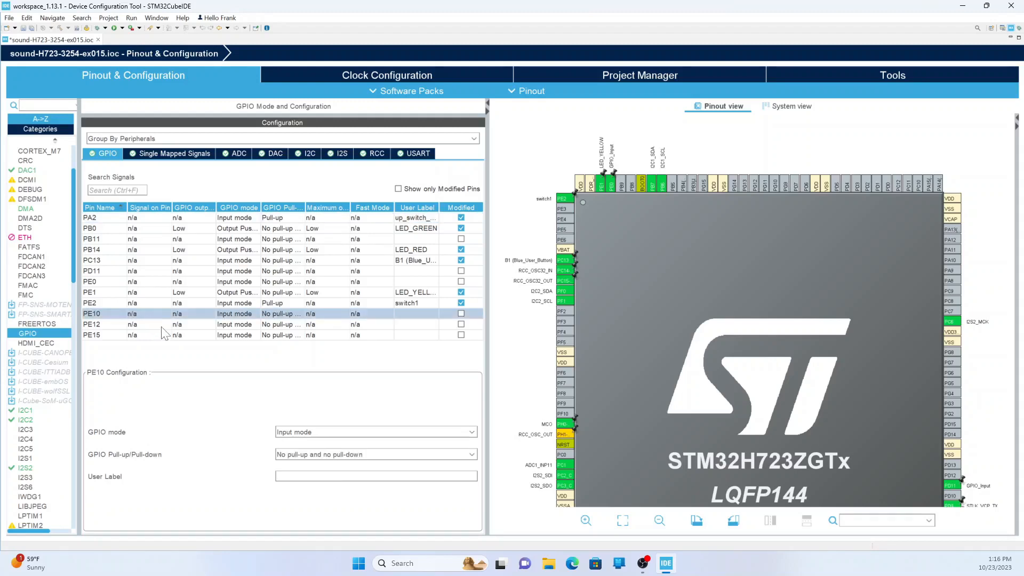
click(320, 455)
click(308, 482)
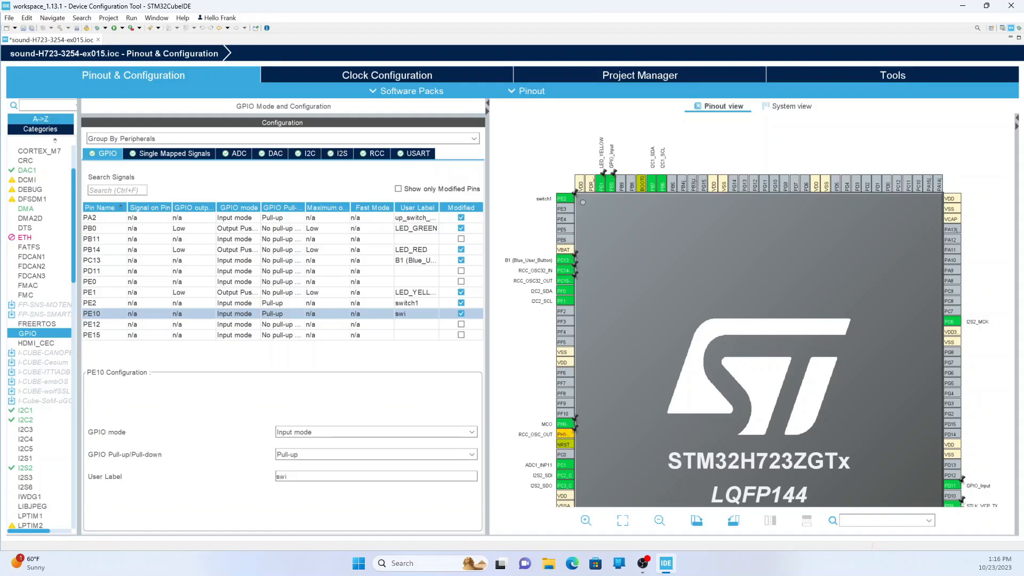
text(h4)
Set pin PE12 to Pull-up and give it the user label switch2
click(114, 325)
click(352, 455)
click(335, 478)
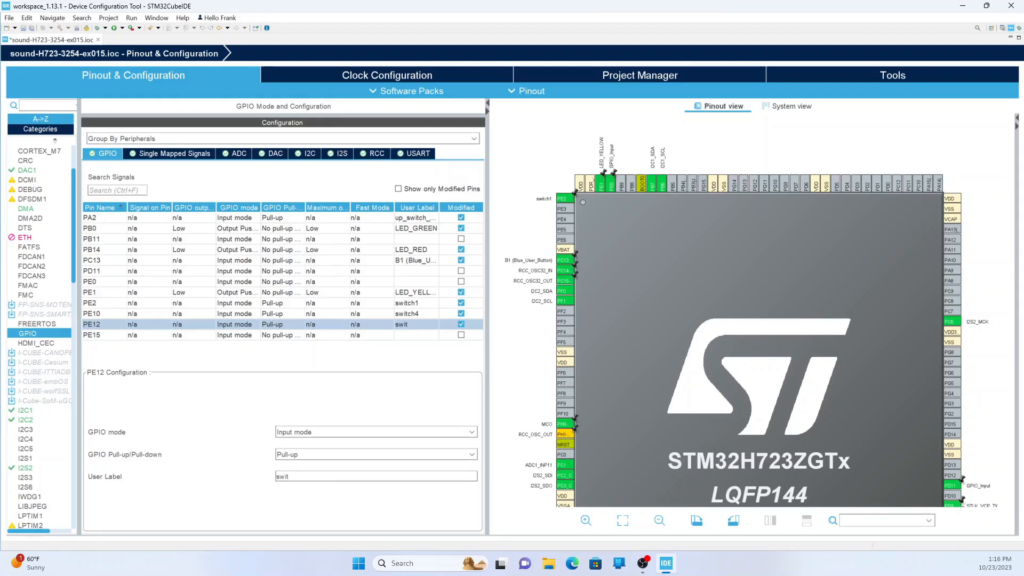
text(2)
Set pin PE15 to Pull-up and give it the user label down_switch_10s
click(236, 336)
click(325, 456)
click(318, 475)
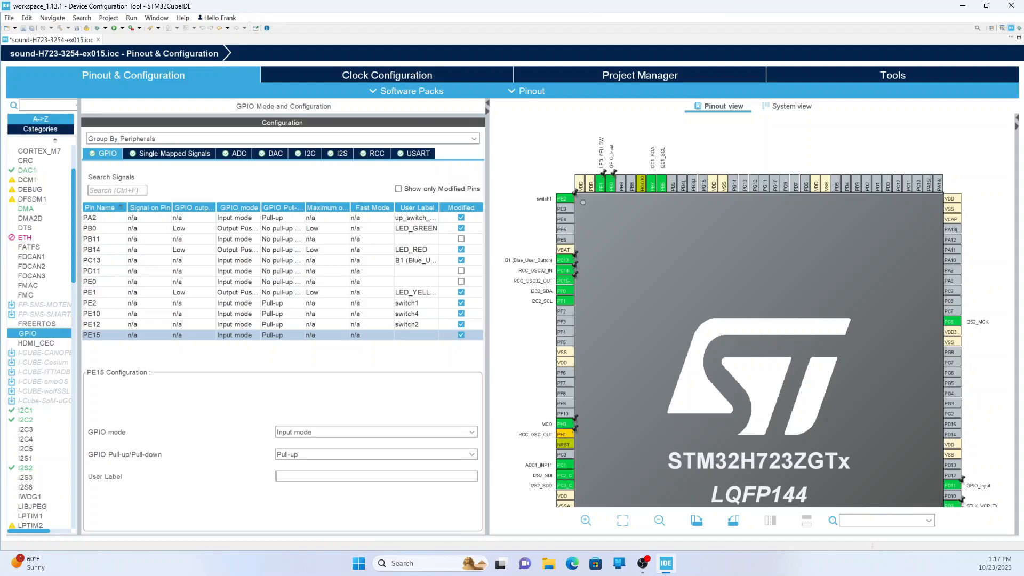
text(down_switch_10s)
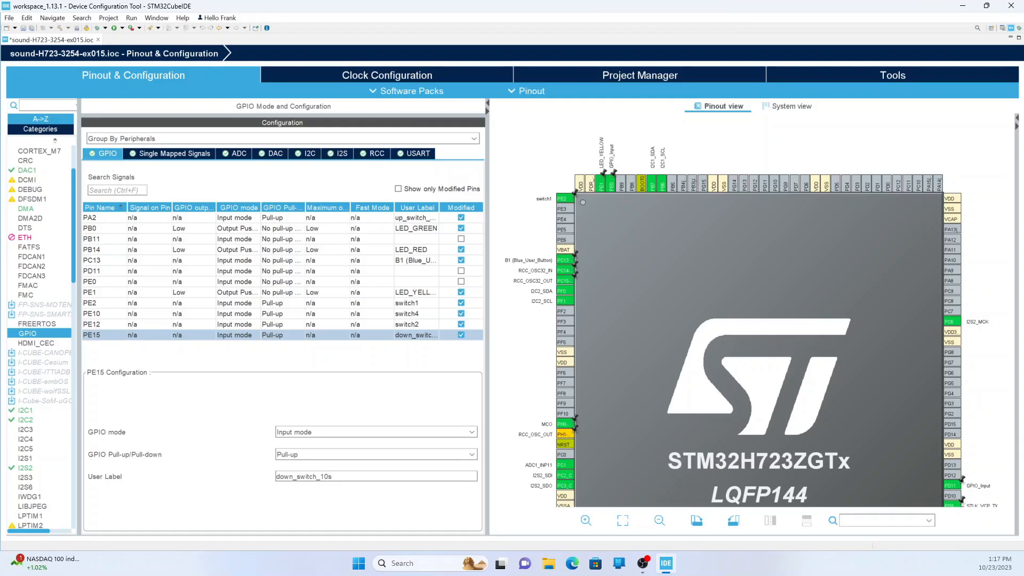
Set pin PB11 to Pull-up and give it the user label down_switch_1s
click(243, 240)
click(342, 455)
click(330, 474)
click(332, 476)
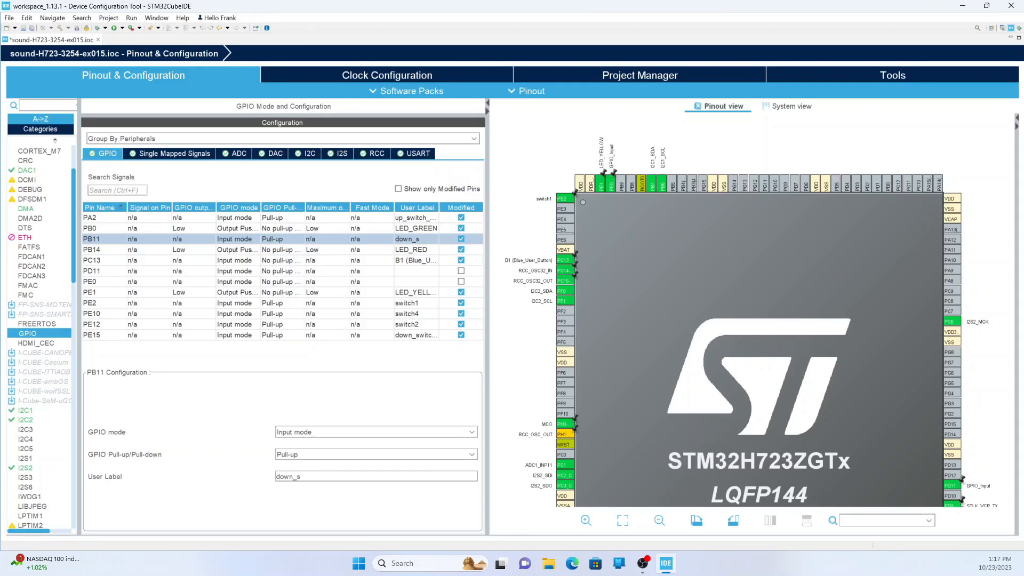
text(itch_1s)
Set pin PD11 to Pull-up and give it the user label switch3
click(259, 273)
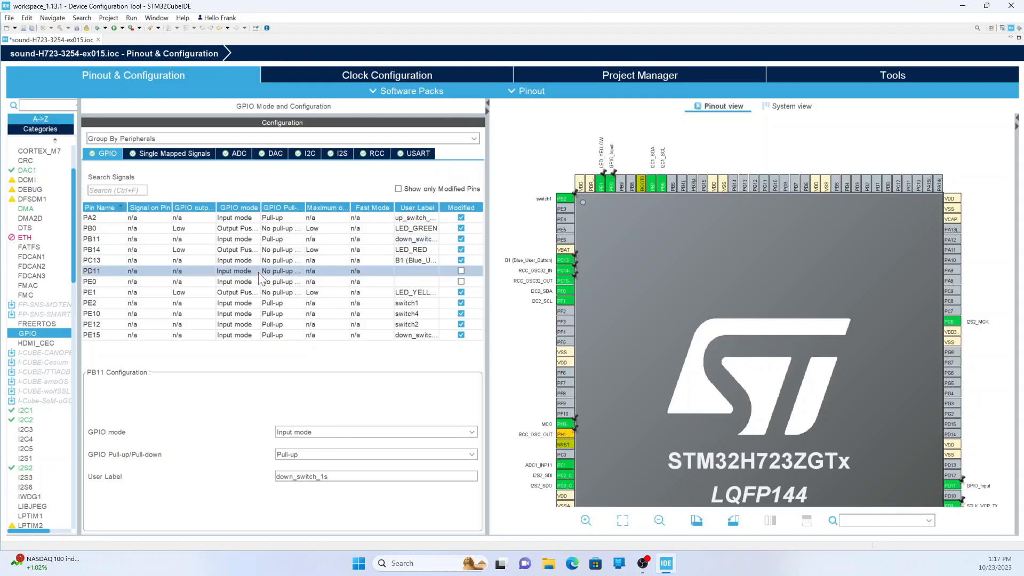
click(394, 454)
click(376, 477)
text(switc)
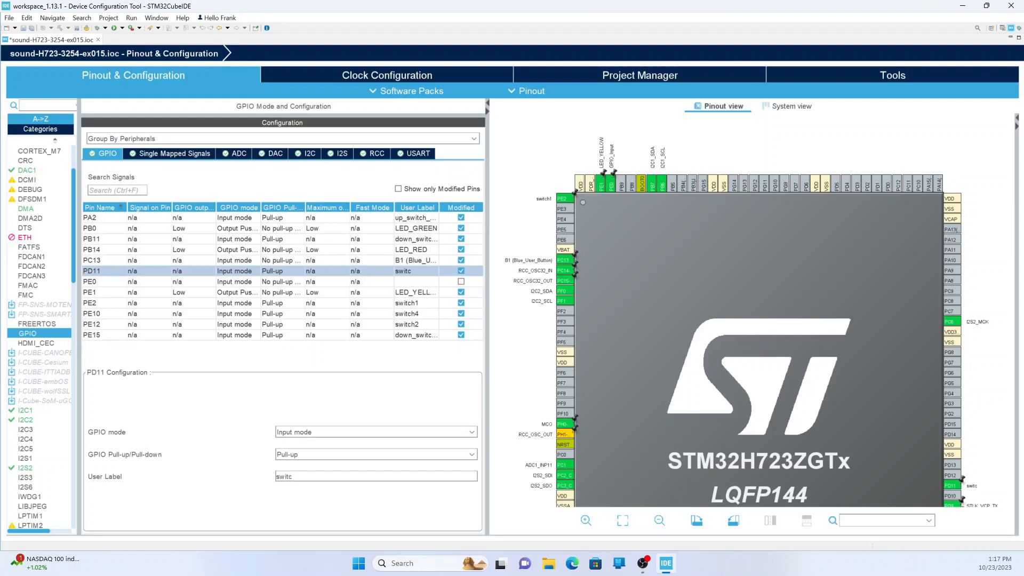
text(h3)
Set pin PE0 to Pull-up and give it the user label up_switch_1s
click(229, 281)
click(350, 458)
click(331, 471)
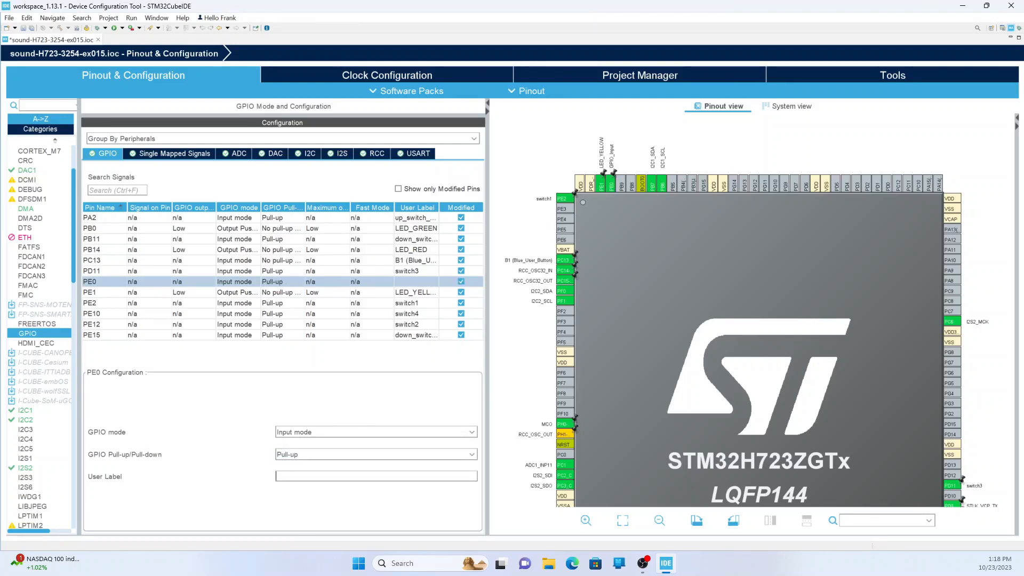
text(up_switch_)
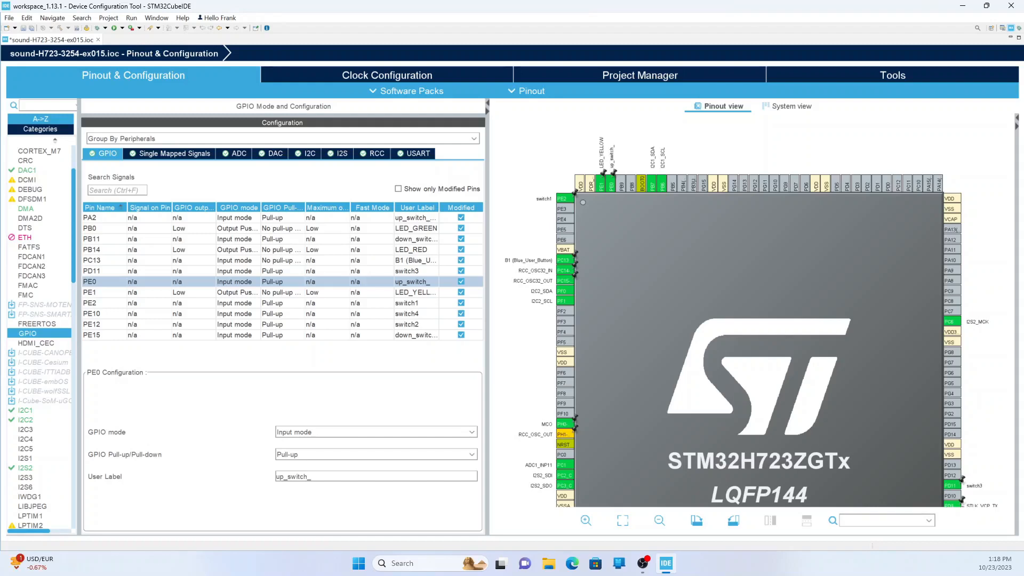
text(s)
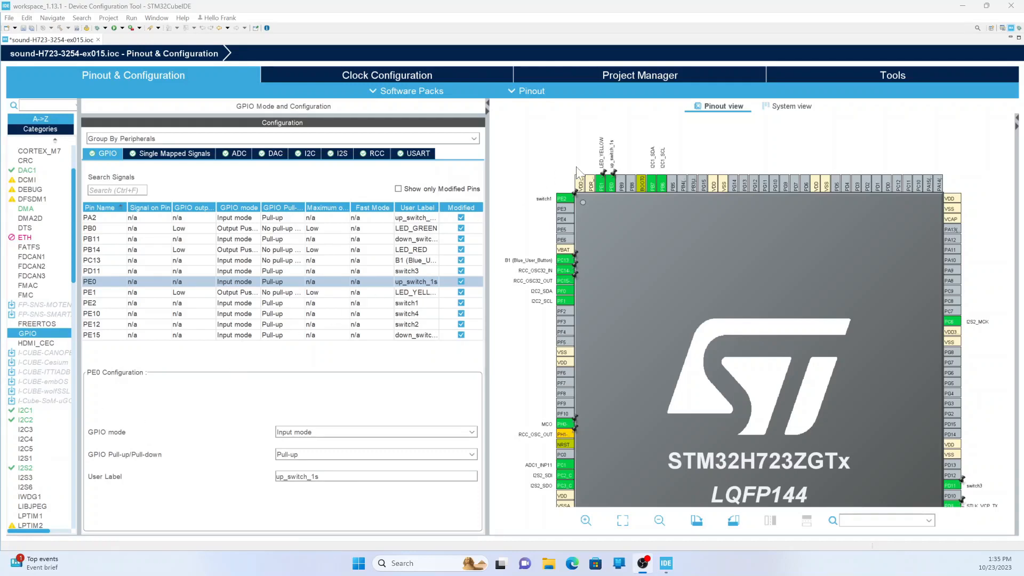
Set the preemption priority of the TIM3 global interrupt to 9 in the NVIC configuration
click(773, 110)
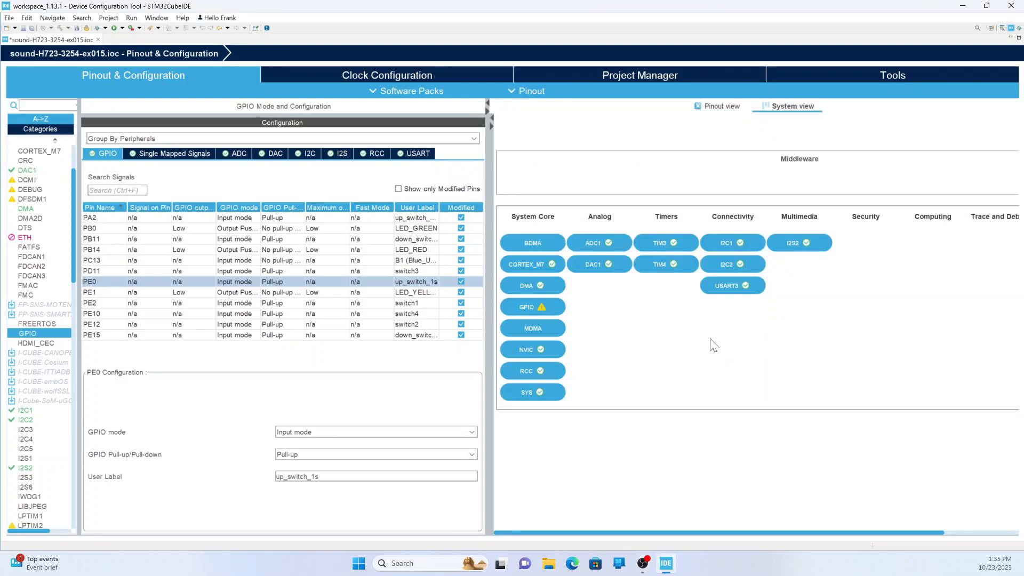
click(528, 349)
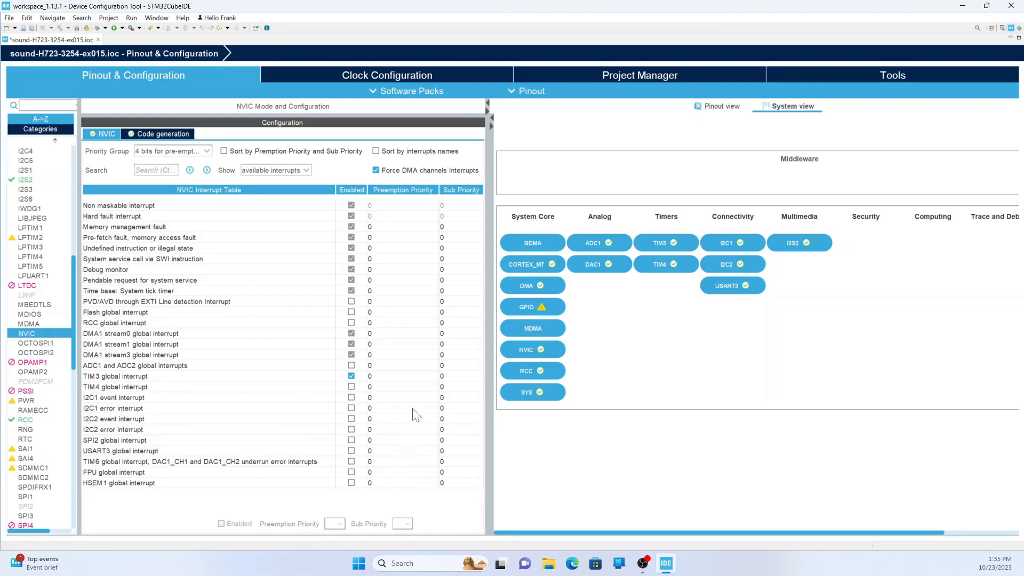
click(376, 380)
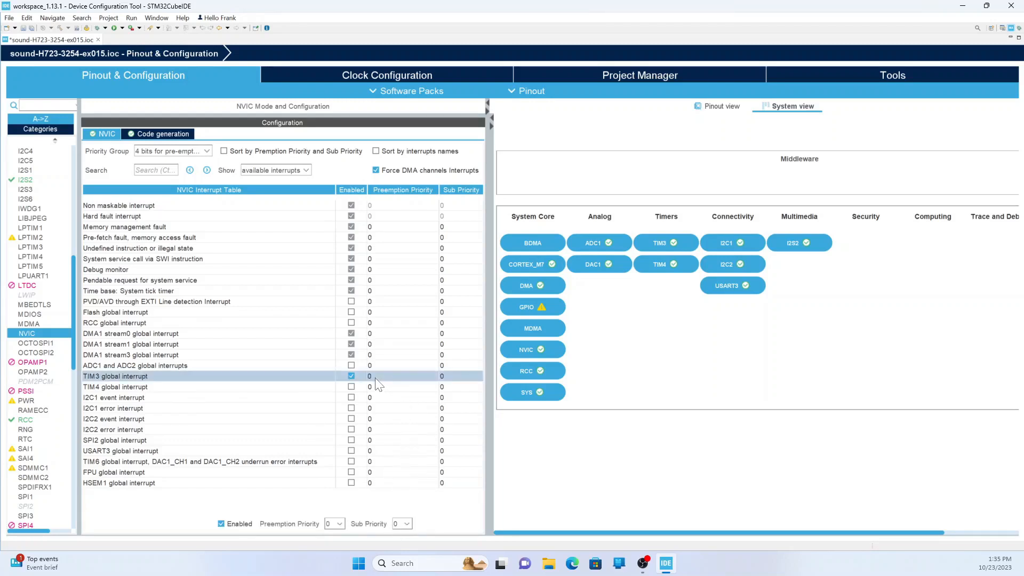
click(377, 381)
scroll(382, 451, down, 1)
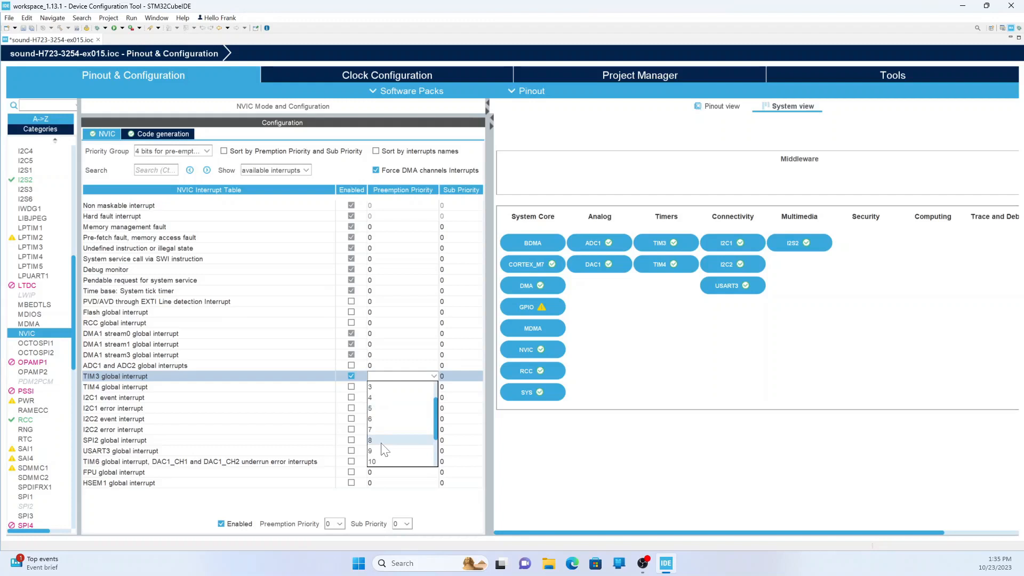
click(382, 450)
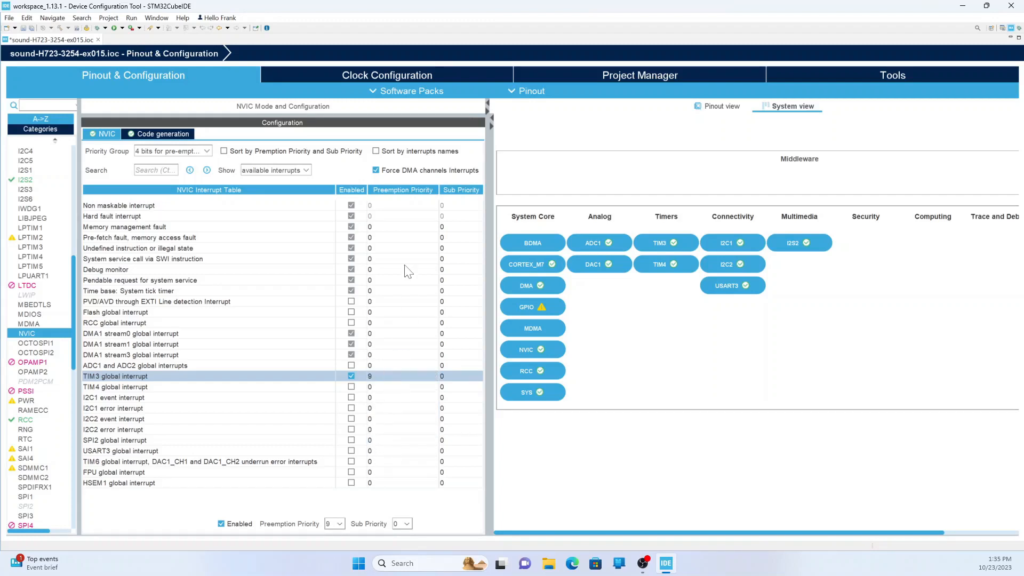
click(384, 374)
click(384, 375)
scroll(392, 445, down, 1)
click(387, 451)
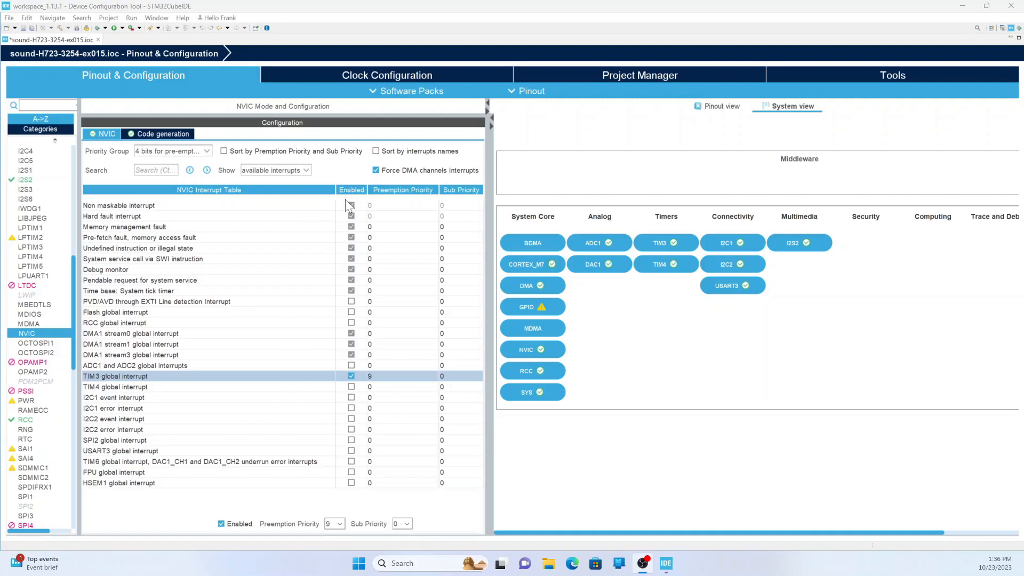
In the clock configuration, set PLL3's DIVP3 divider to /4 and select PLL3P as the SPI1,2,3 clock source
click(369, 74)
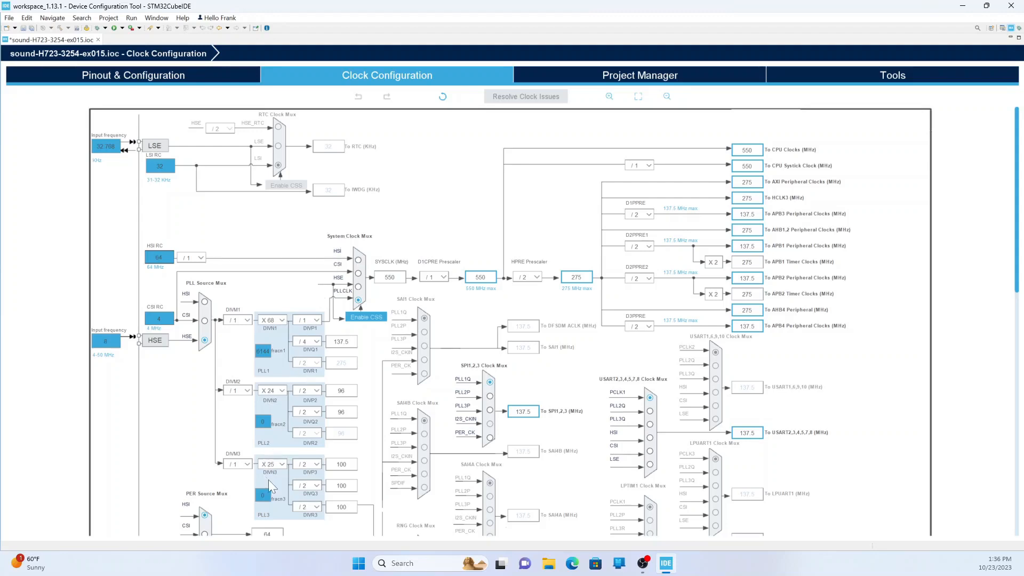
click(314, 465)
click(310, 492)
click(490, 409)
Review the rest of the clock tree, including the I2C, USART, CPU and ADC clocks
scroll(562, 391, down, 3)
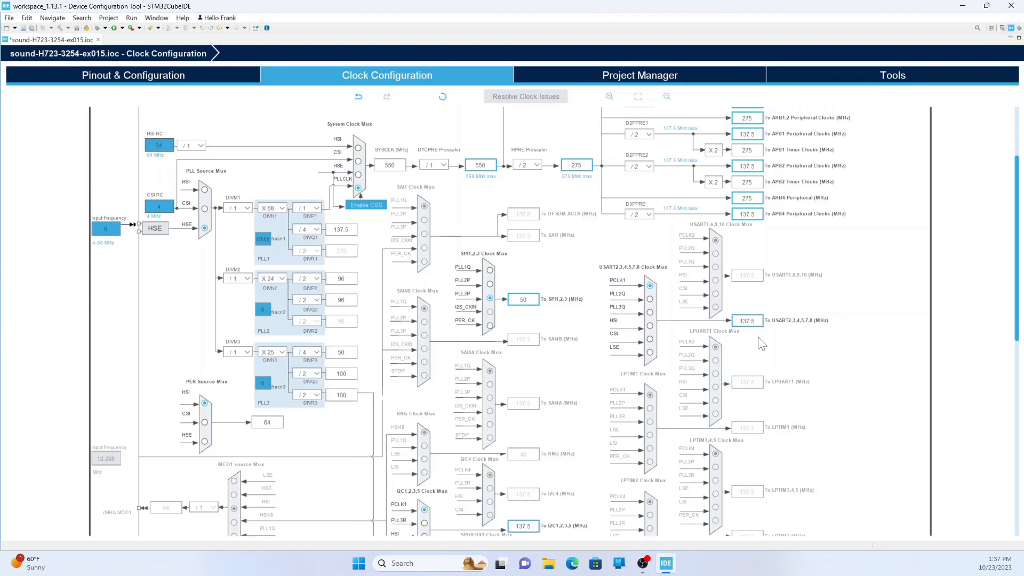
mouse_move(538, 407)
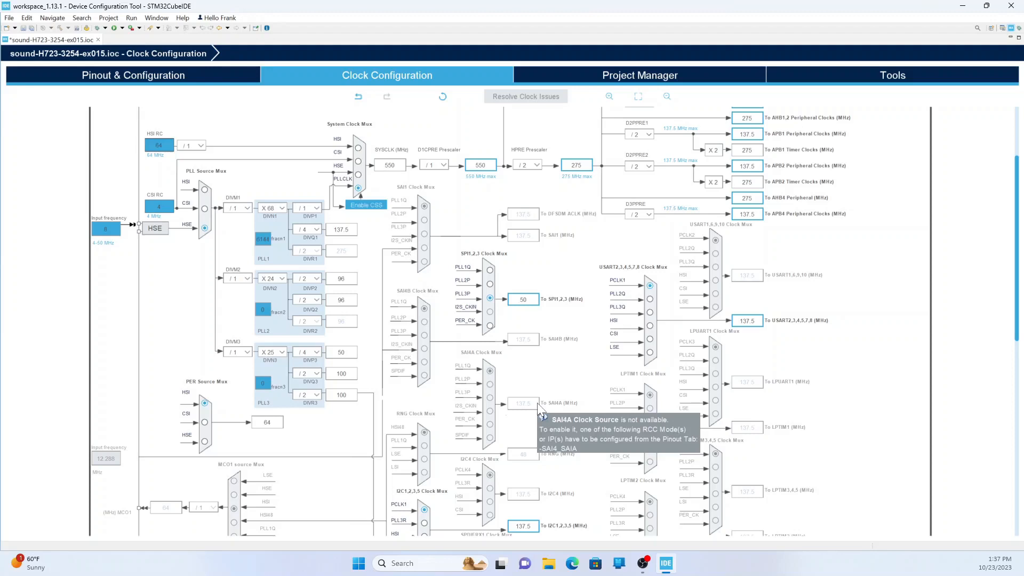
scroll(539, 411, down, 2)
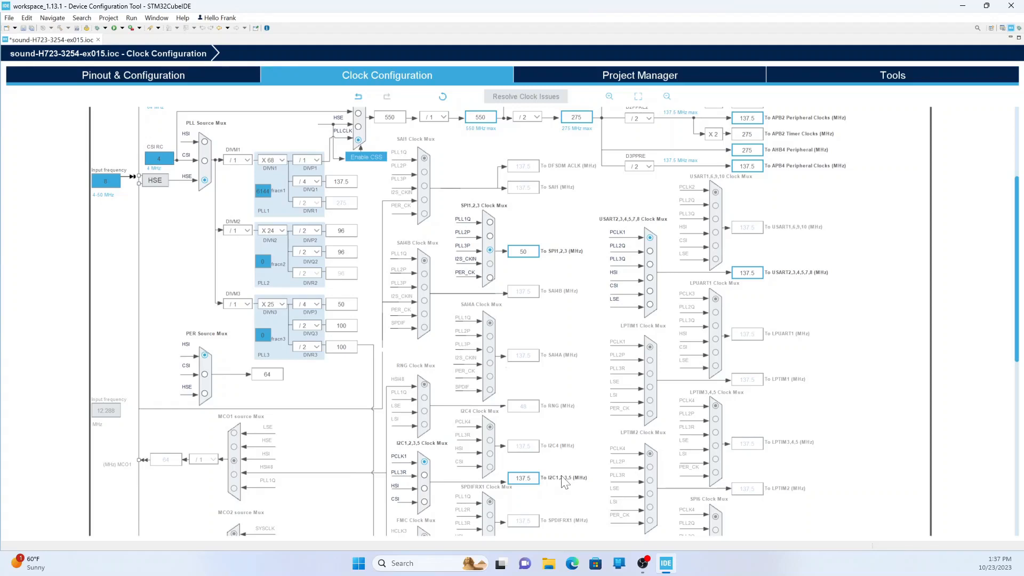
scroll(859, 347, up, 3)
scroll(812, 257, up, 2)
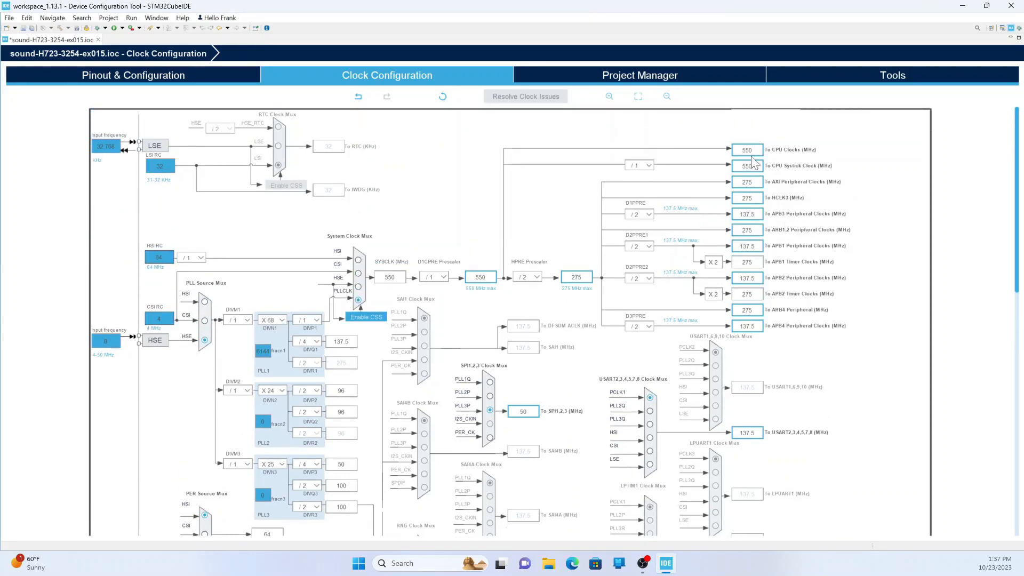
mouse_move(747, 150)
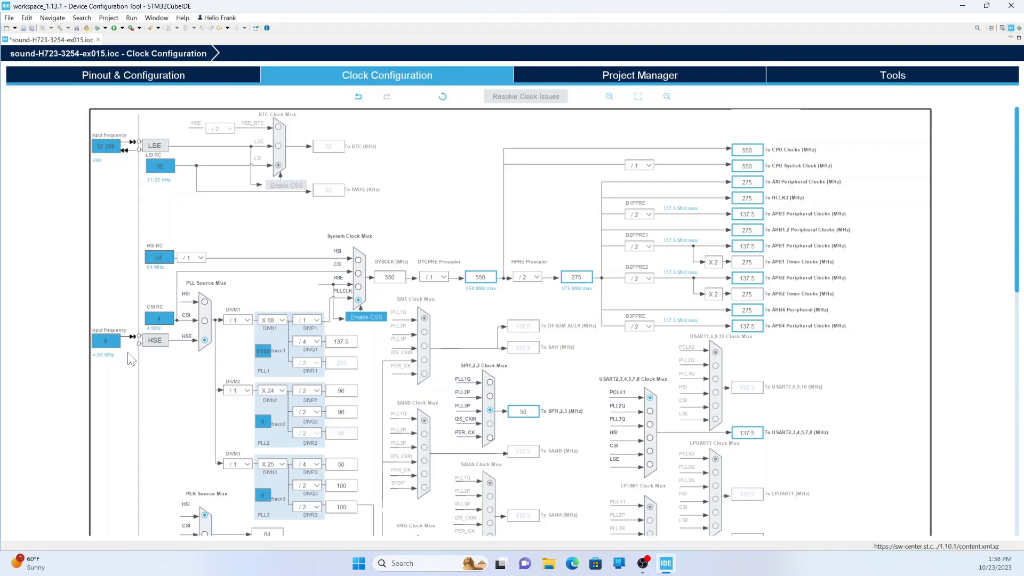
scroll(23, 286, down, 1)
scroll(256, 164, down, 10)
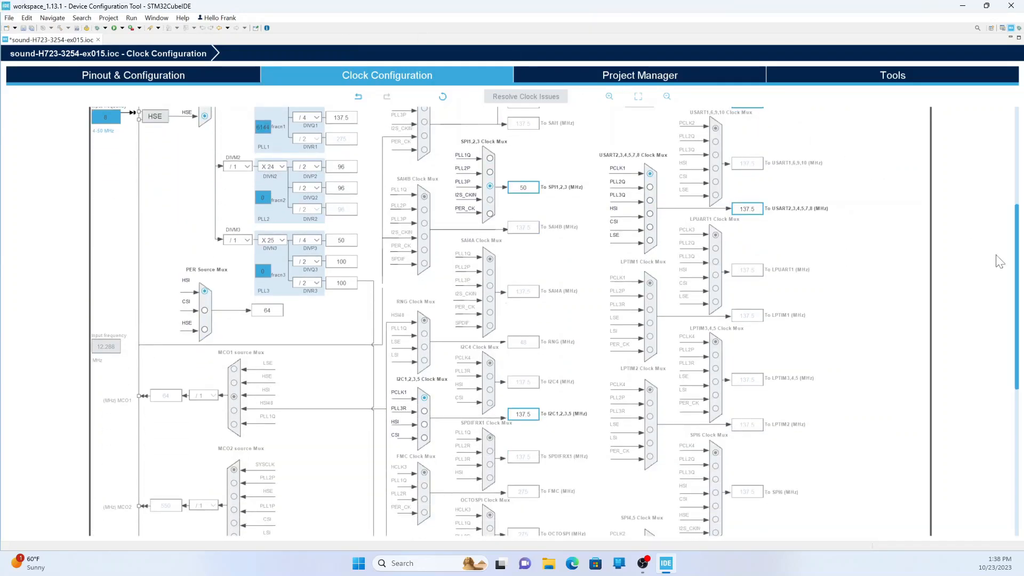
drag(1016, 278, 1017, 395)
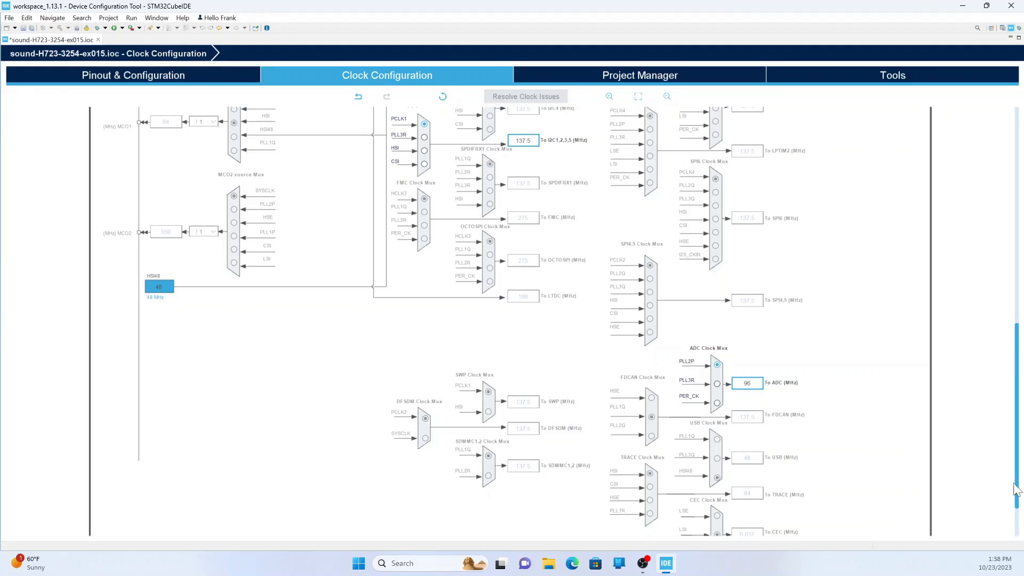
drag(1016, 486, 1019, 535)
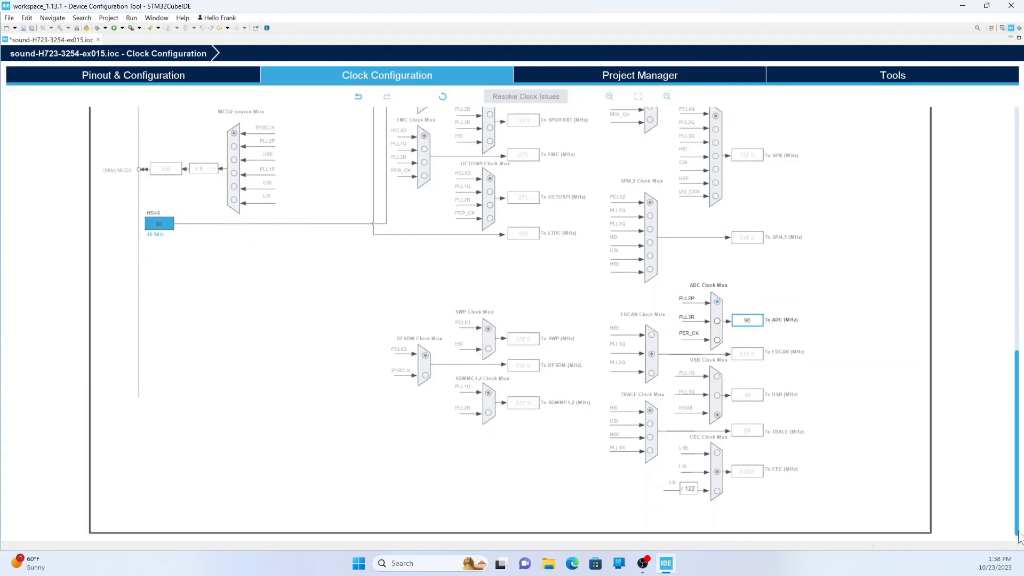
Move MX_TIM3_Init up to rank 7 in the project's generated function calls, directly after MX_I2C1_Init
click(642, 80)
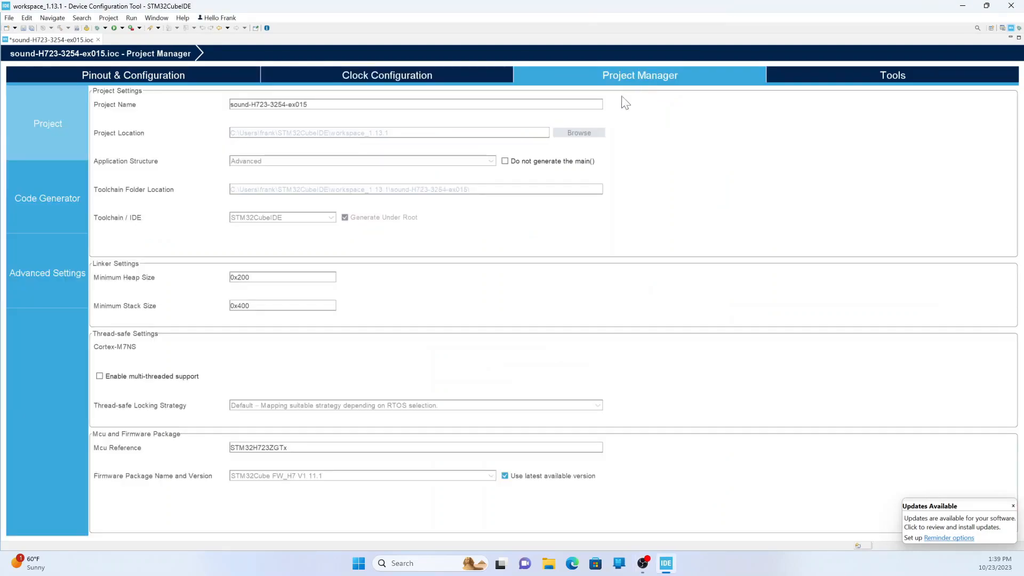
click(46, 277)
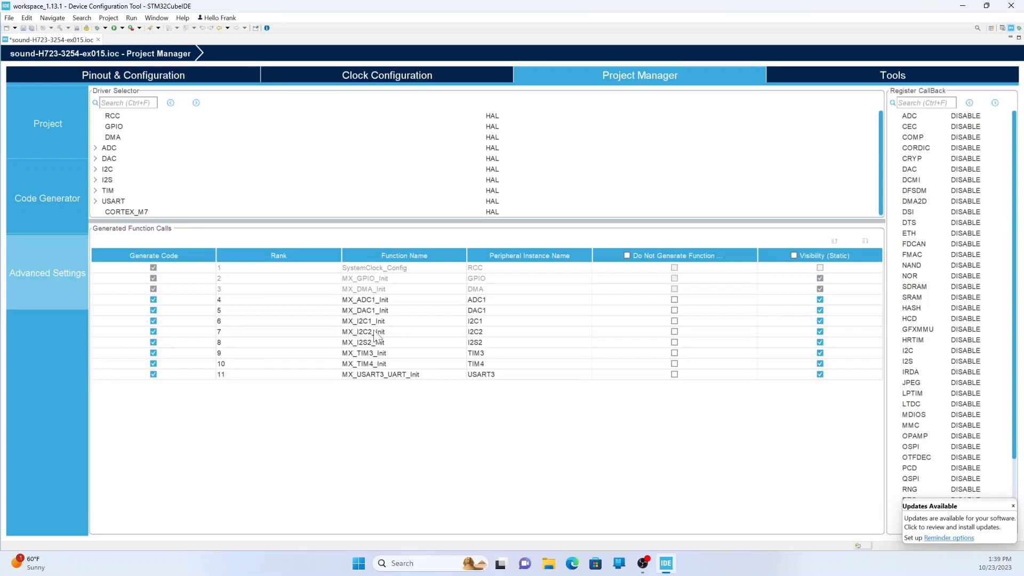
click(380, 354)
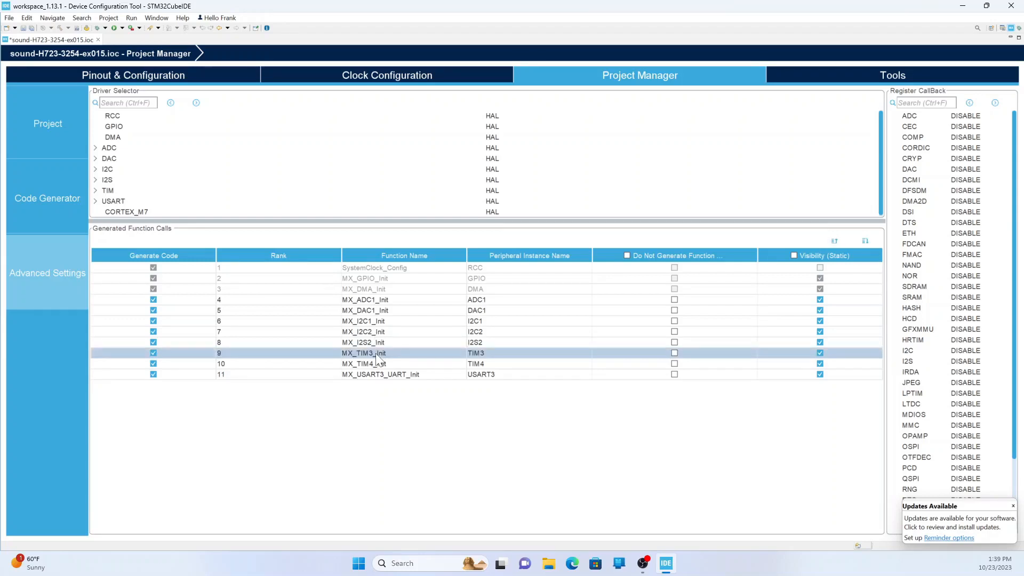
click(833, 241)
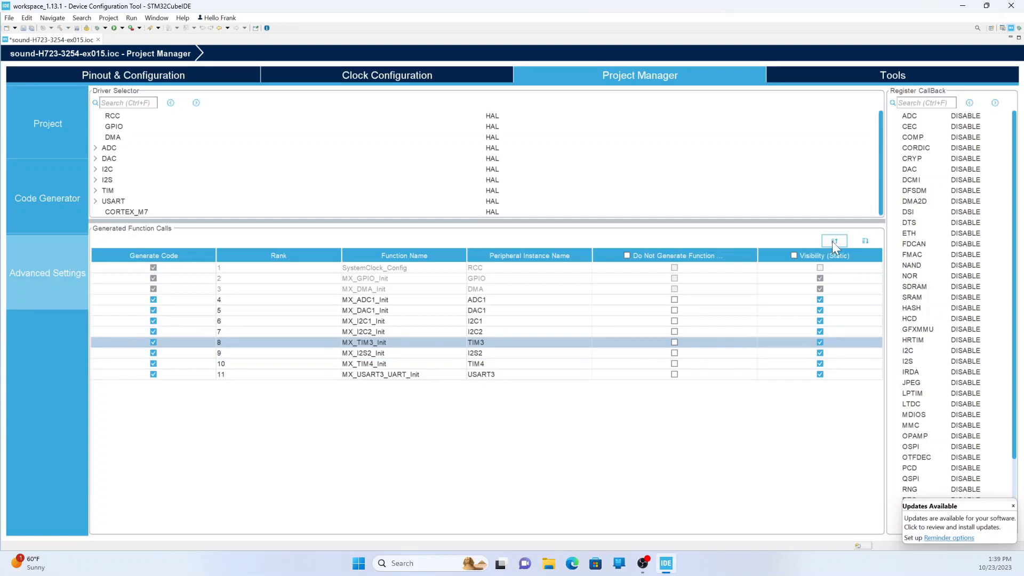
click(833, 241)
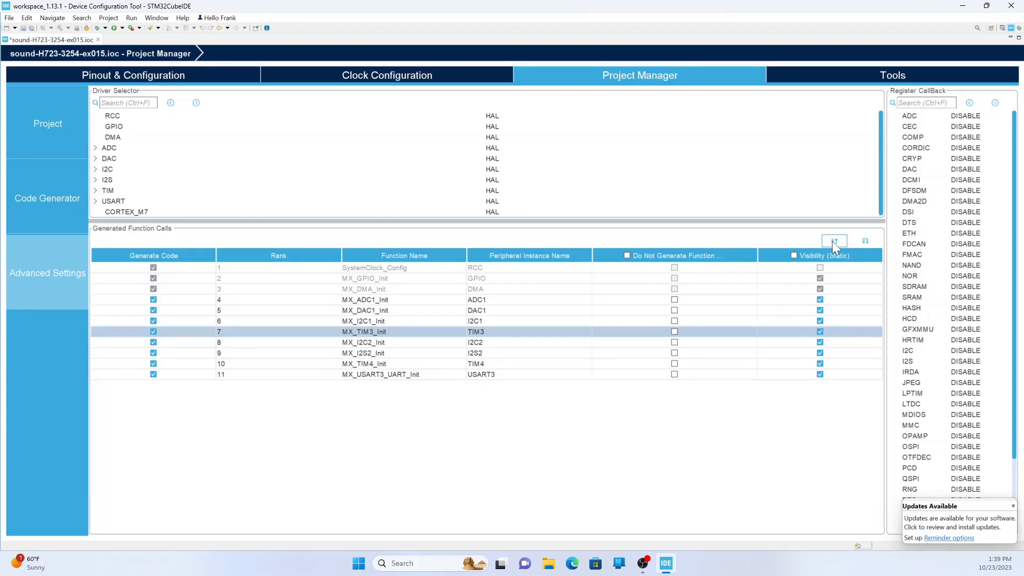
Move MX_USART3_UART_Init up to rank 8 in the generated function calls, directly after MX_TIM3_Init
click(416, 375)
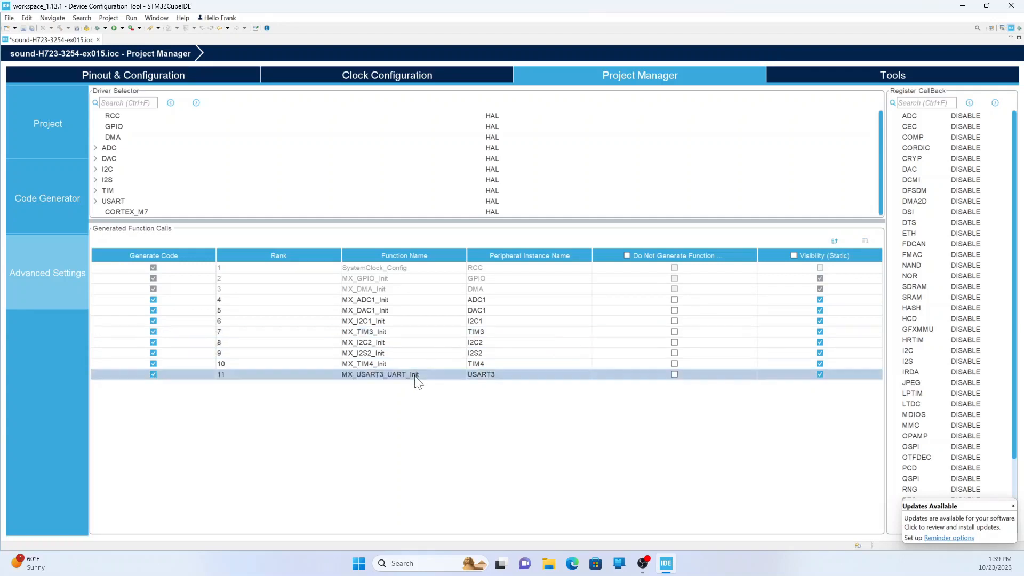
click(831, 241)
click(831, 241)
click(828, 241)
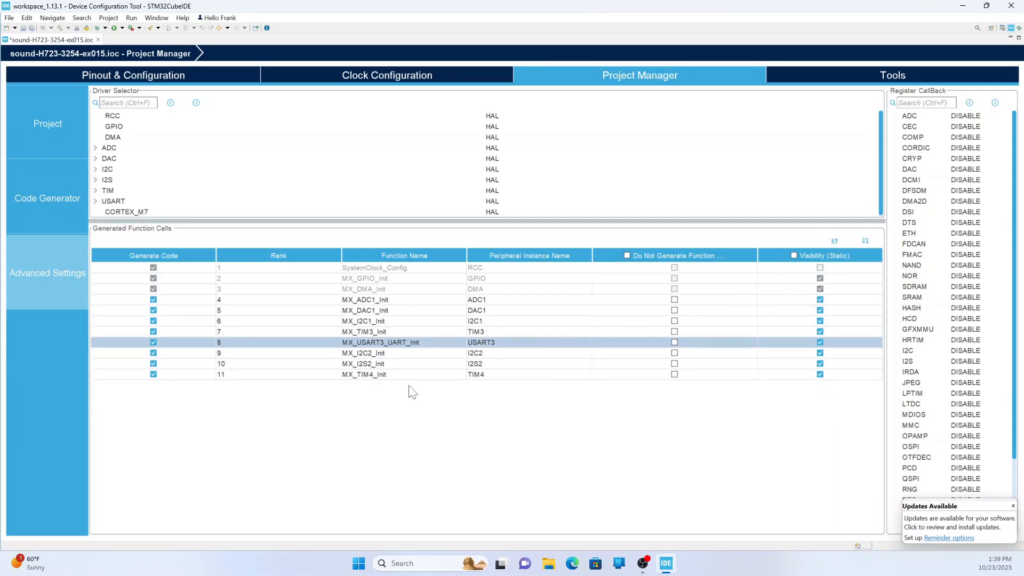
Move MX_TIM4_Init up to rank 9 and MX_I2S2_Init up to rank 10 in the generated function calls
click(373, 376)
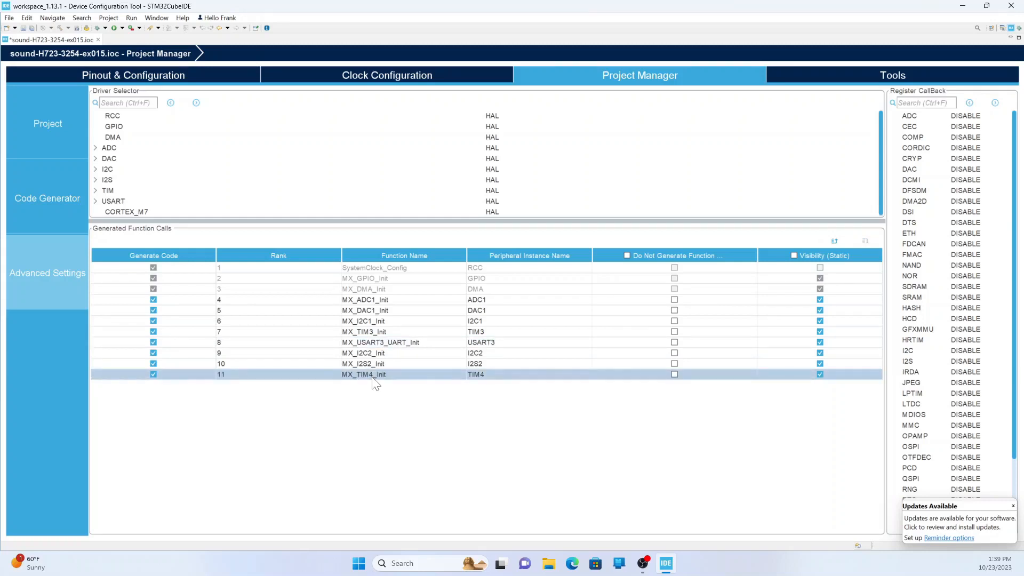
click(835, 241)
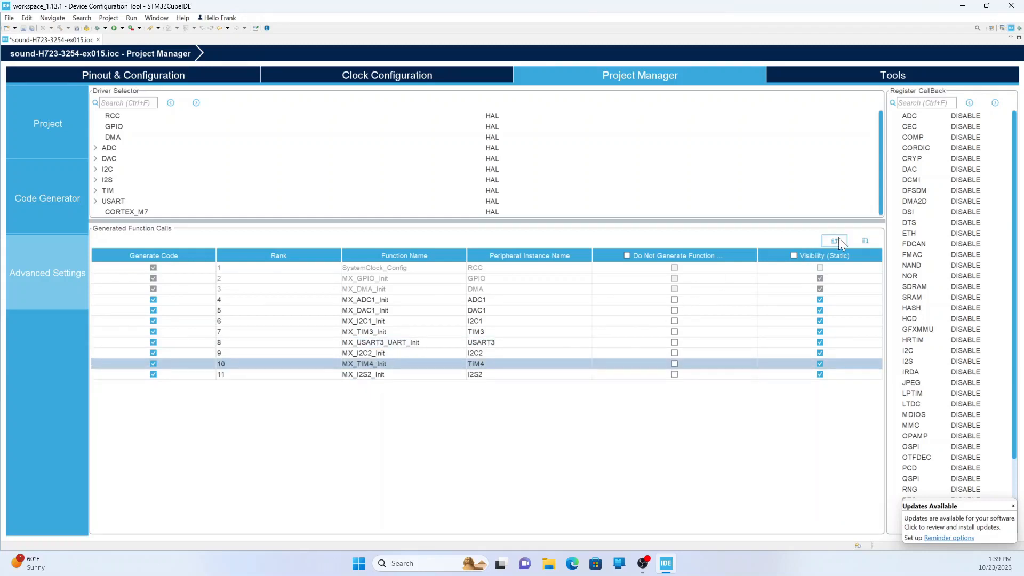
click(837, 241)
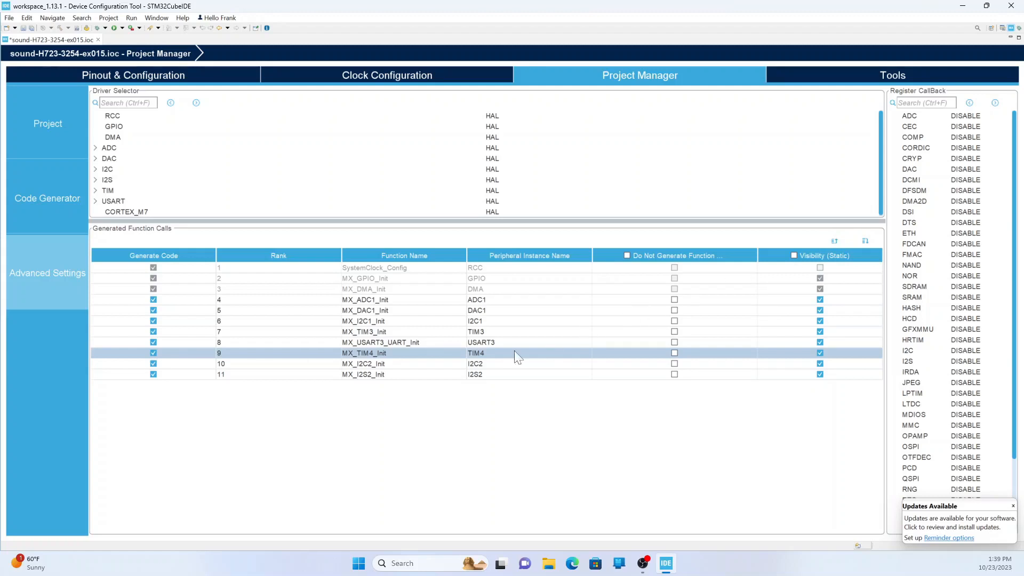
click(373, 375)
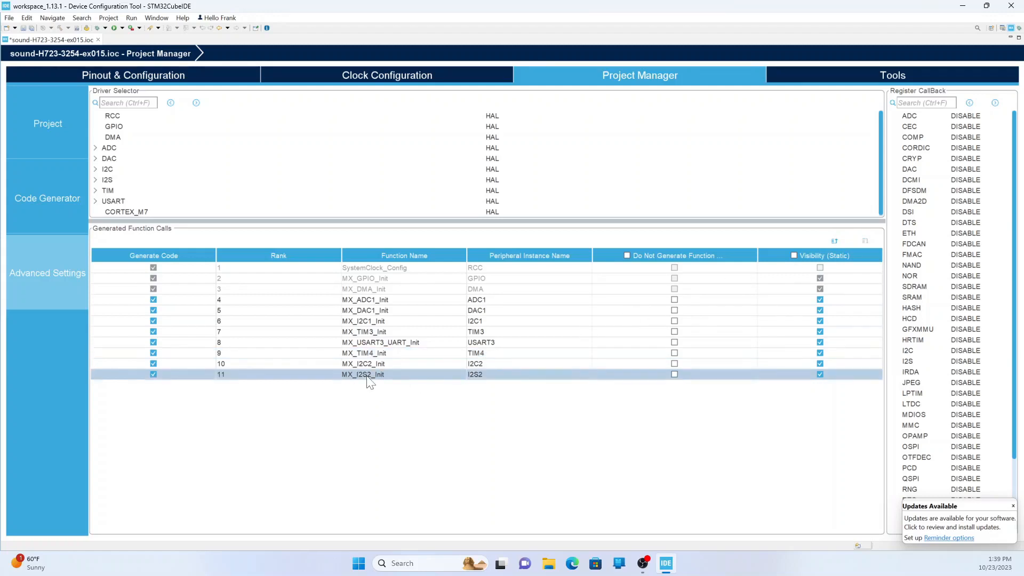
click(830, 241)
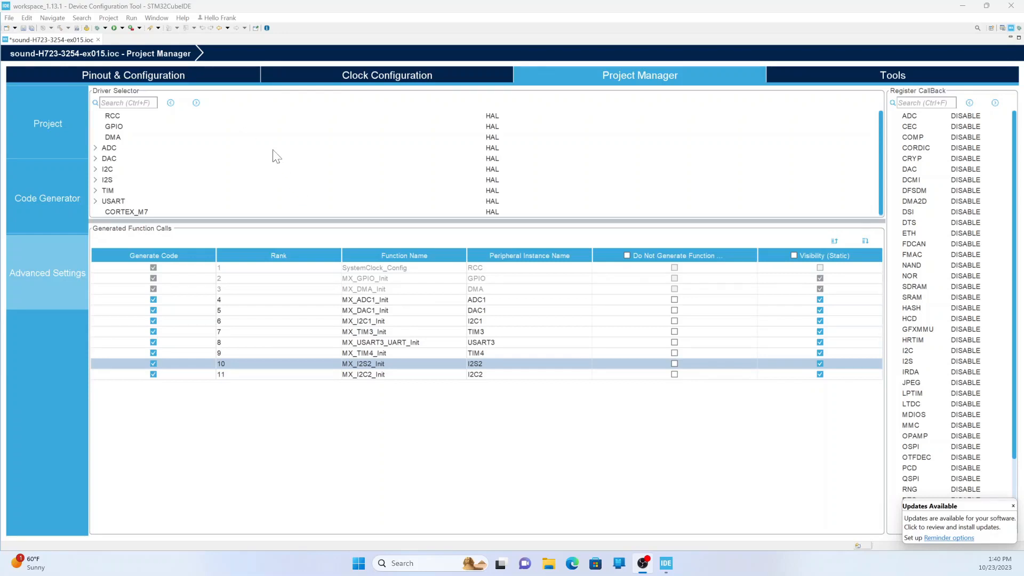
Disable IRQ handler generation in the NVIC code generation settings for every interrupt from Non maskable interrupt through Pendable request for system service
click(214, 79)
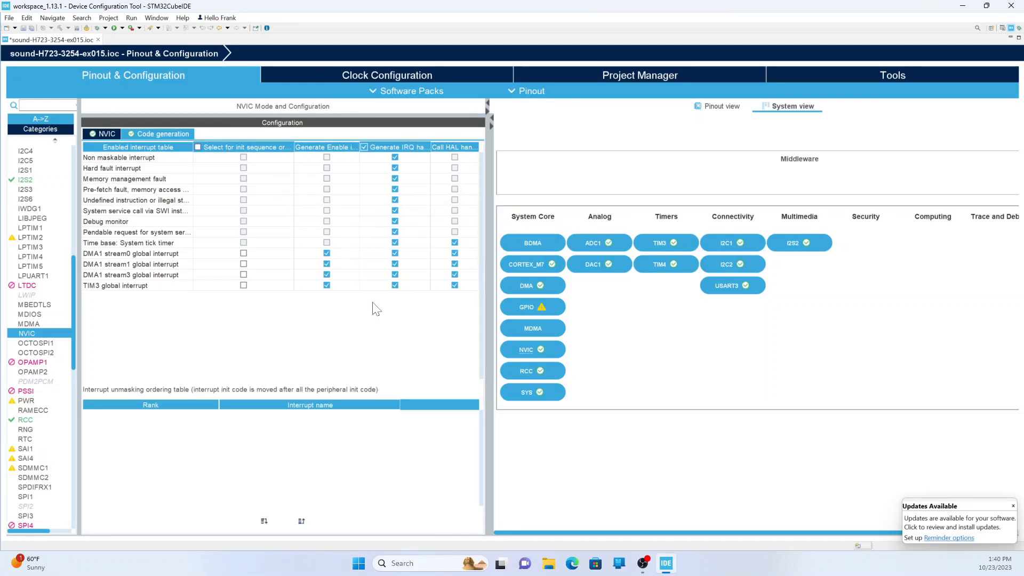
click(395, 158)
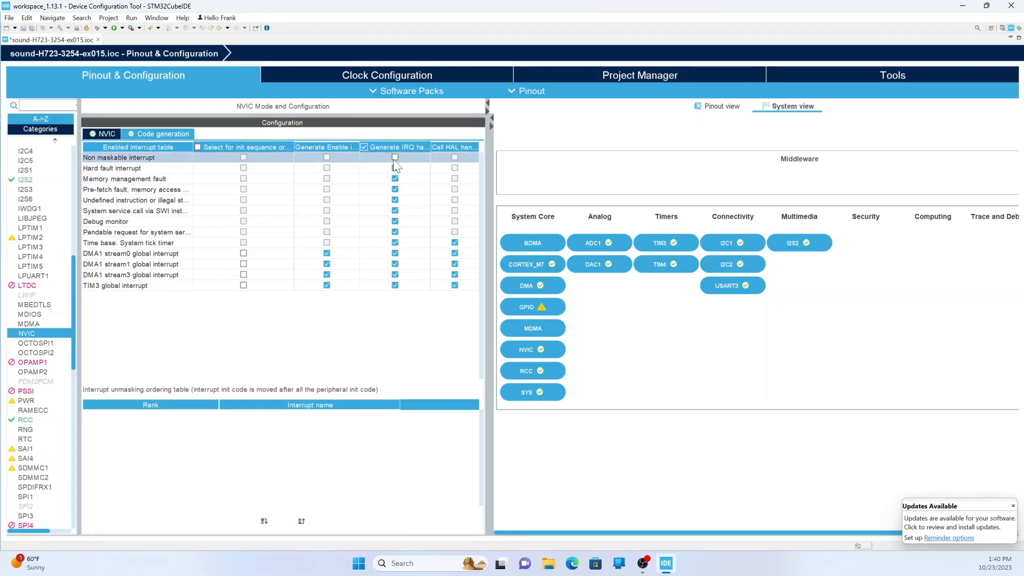
click(395, 168)
click(395, 179)
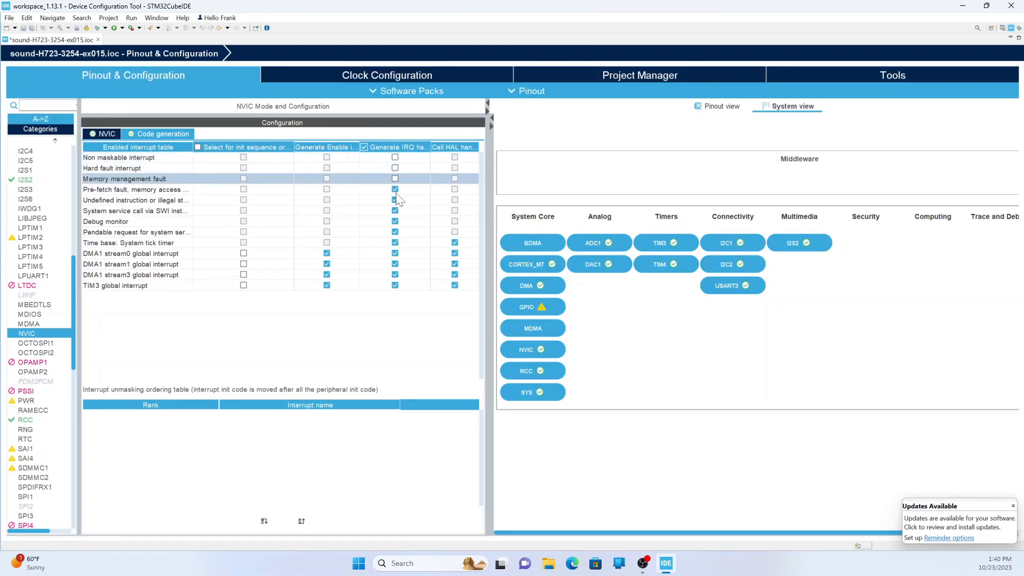
click(395, 189)
click(396, 200)
click(395, 210)
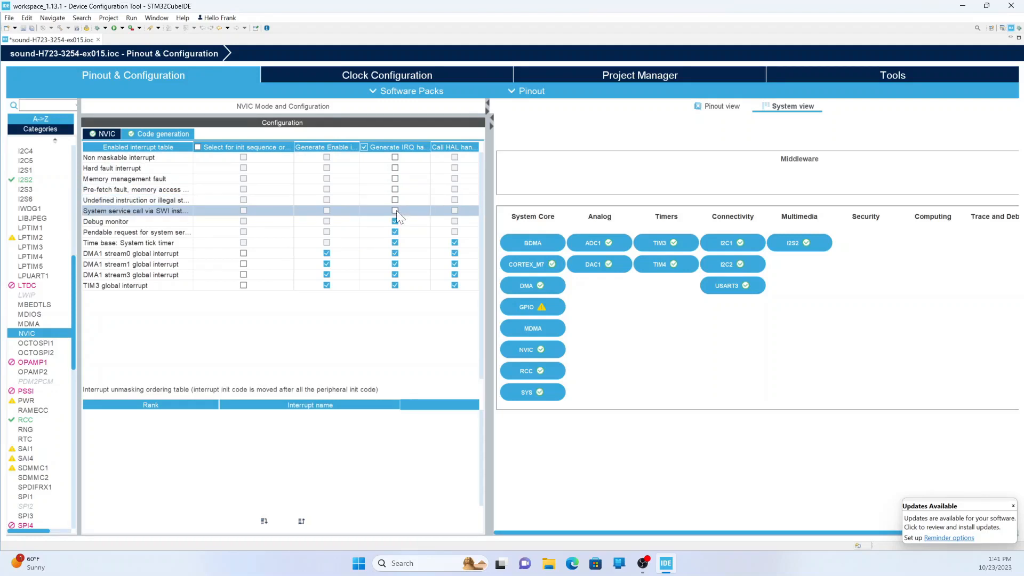
click(395, 221)
click(395, 232)
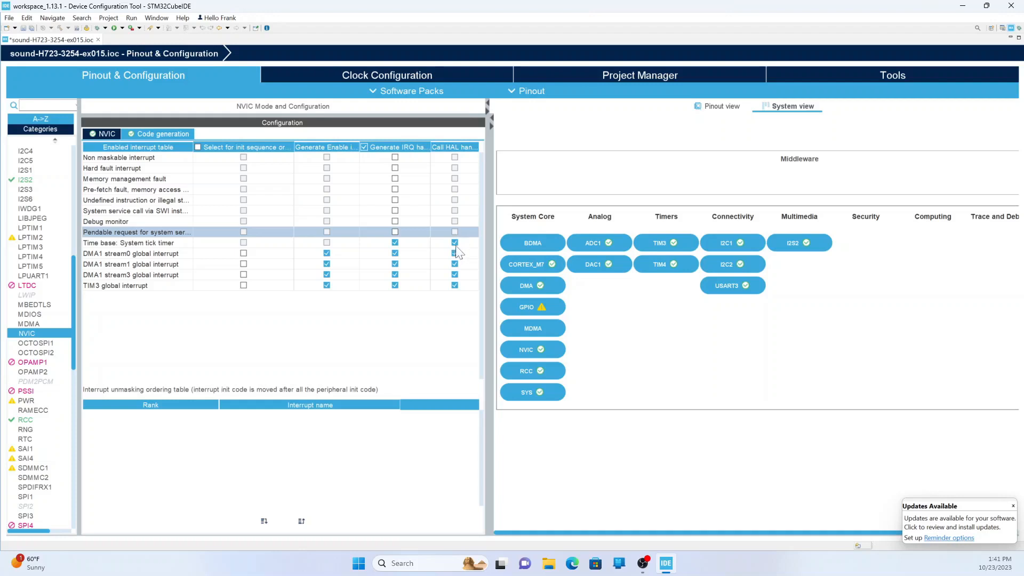
Save the sound-H723-3254-ex015.ioc configuration and generate the project code
click(101, 133)
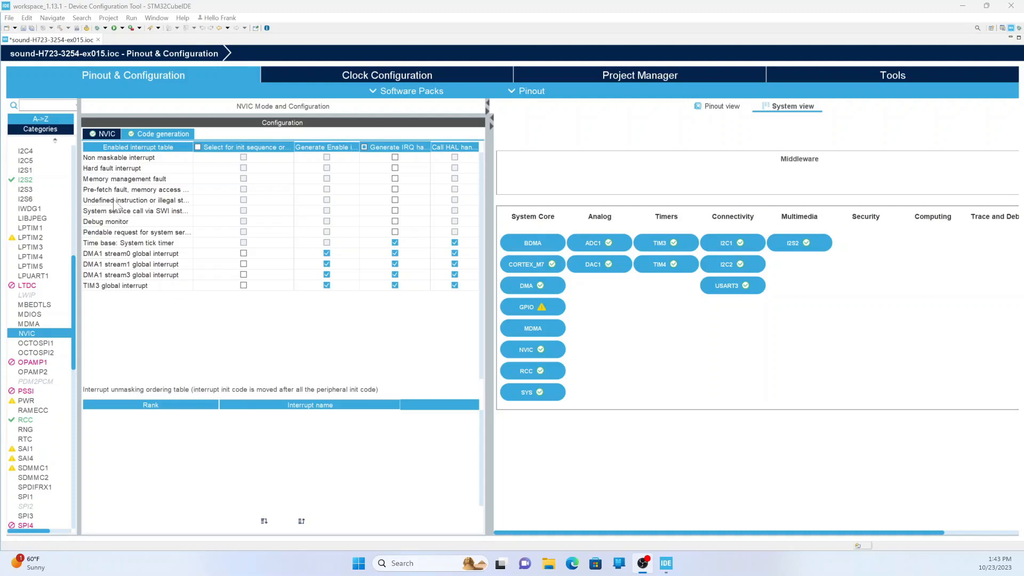
click(24, 28)
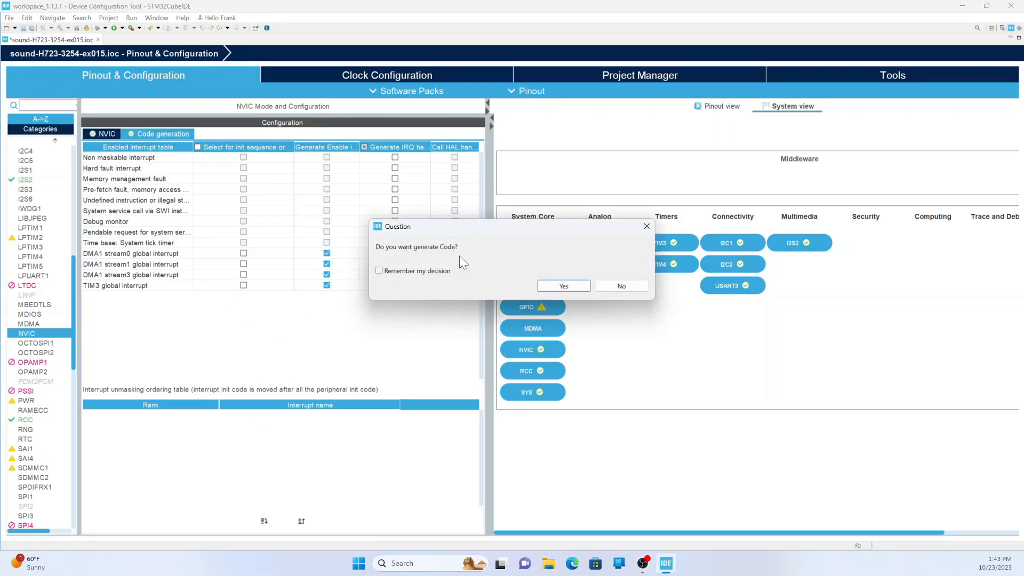
click(564, 286)
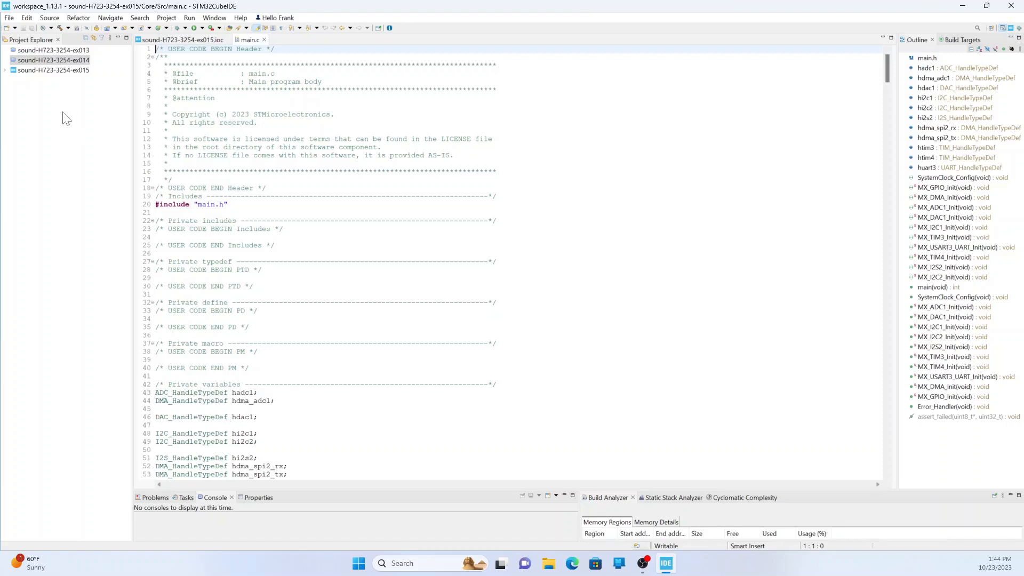
Open stm32h7xx_it.c from the Core/Src folder of the sound-H723-3254-ex015 project
click(6, 78)
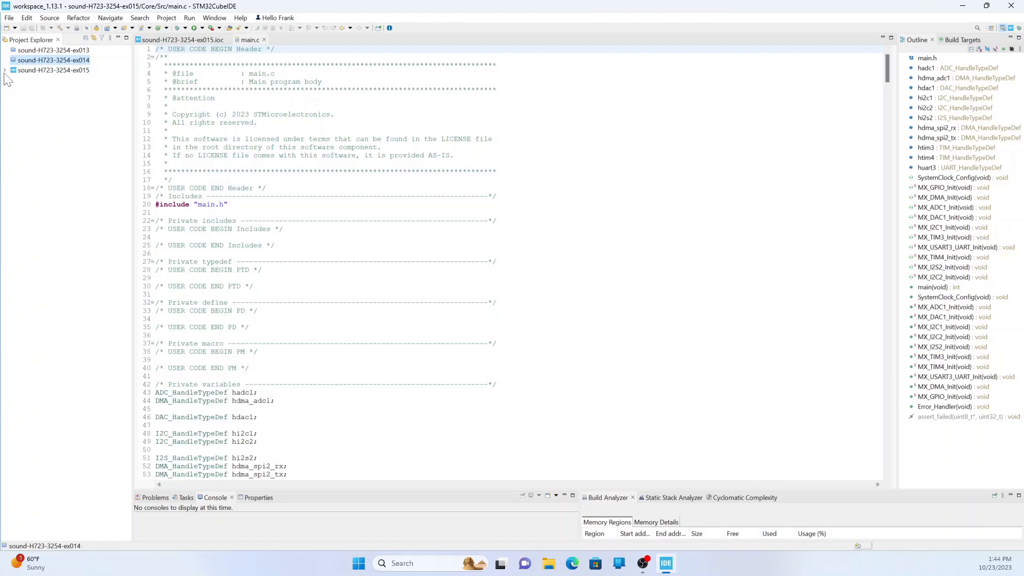
click(13, 71)
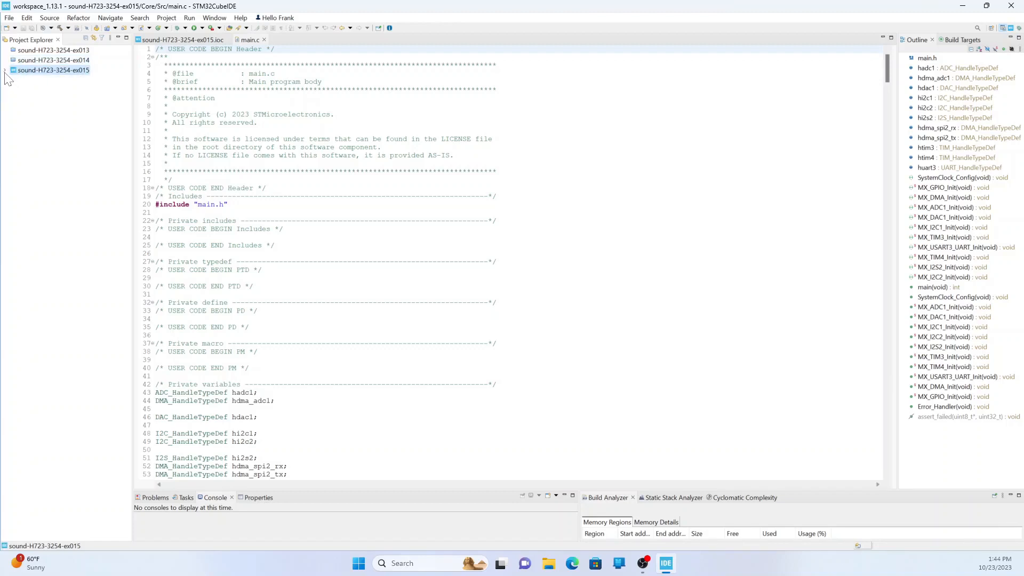
click(5, 71)
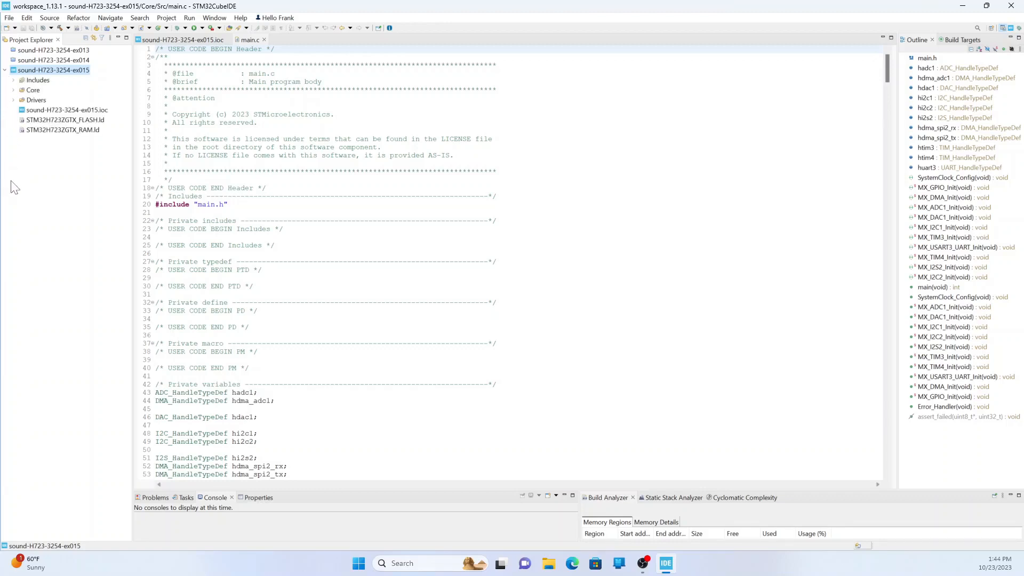
click(14, 90)
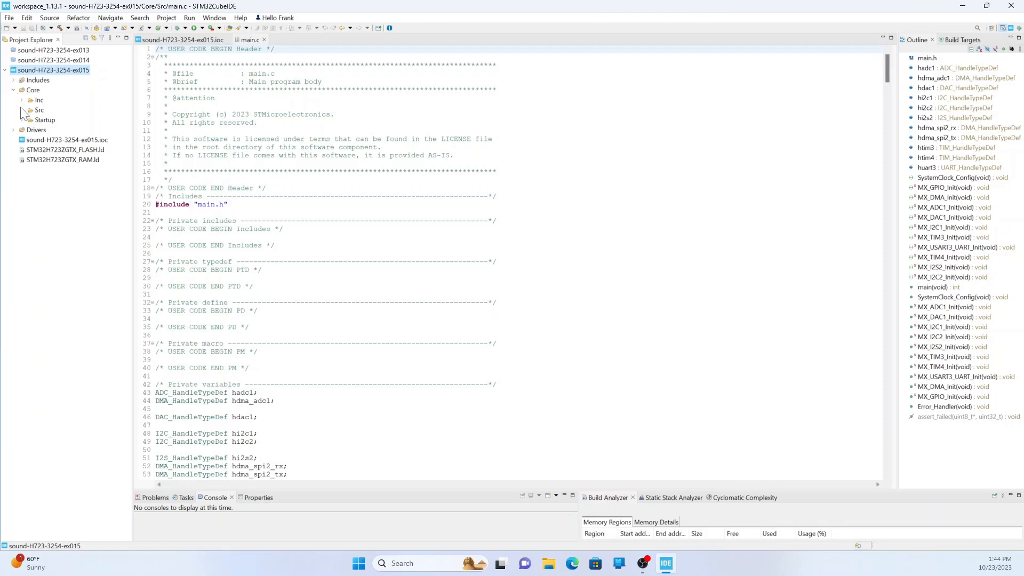
click(22, 110)
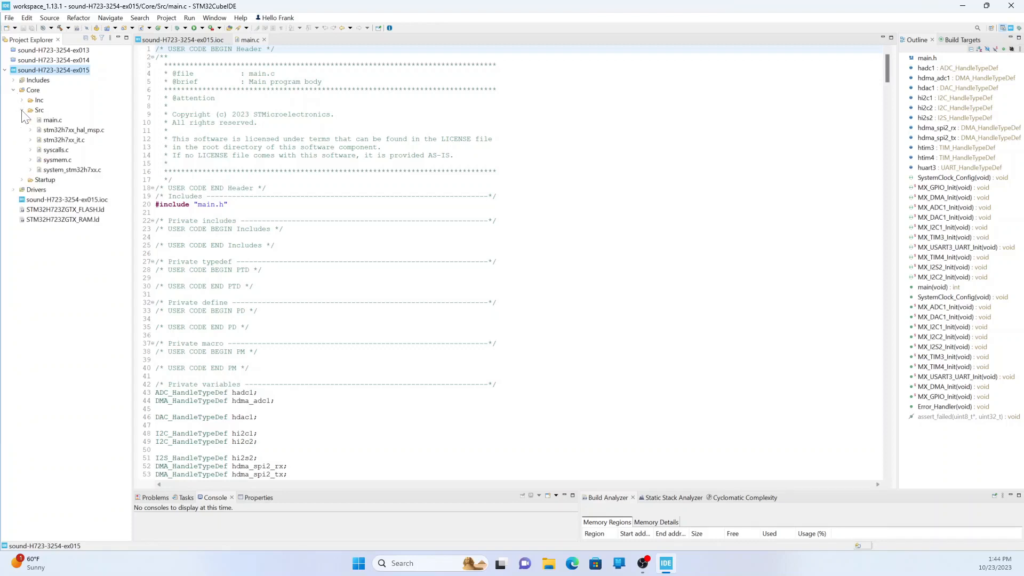
double_click(64, 140)
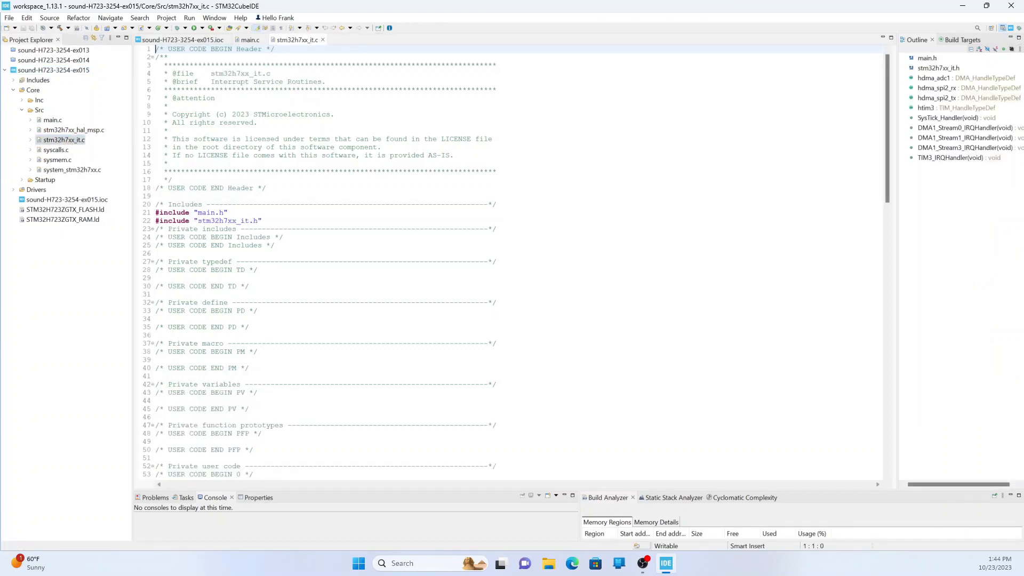
Switch to Notepad++ and copy the version history comments and includes through string.h from the sound-H723-3254-ex014 main.c
click(244, 42)
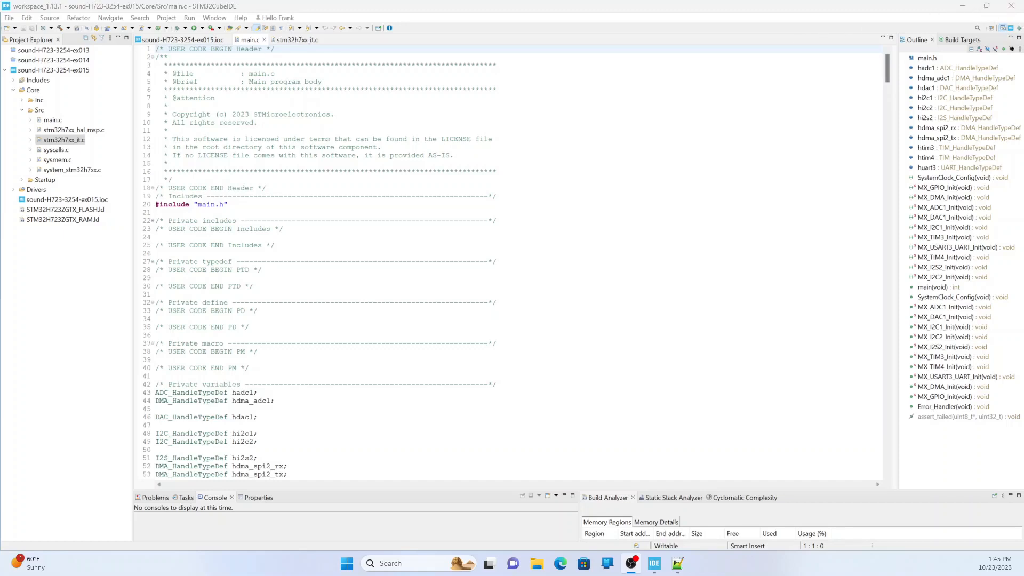
click(962, 6)
click(677, 564)
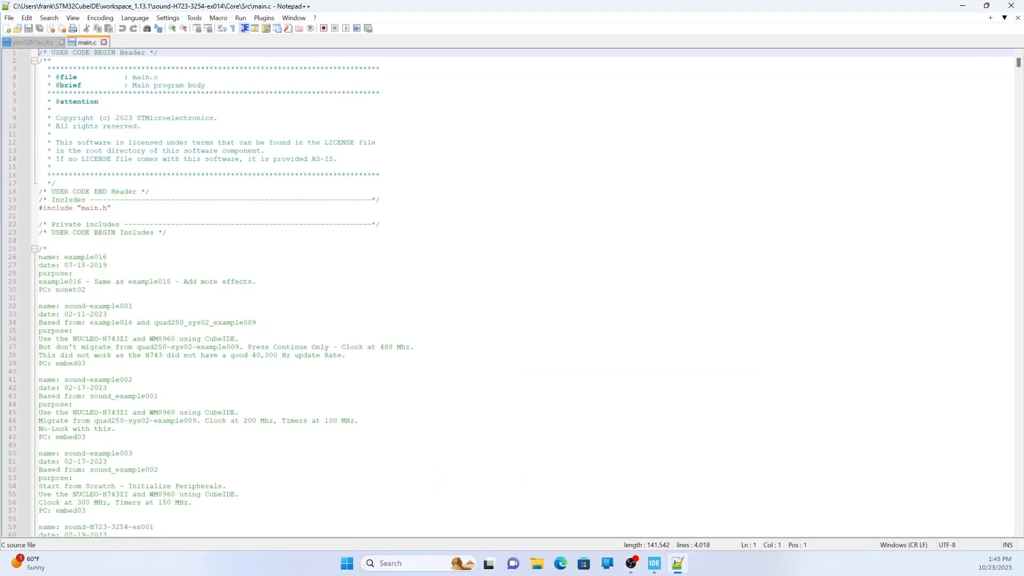
scroll(511, 293, down, 1)
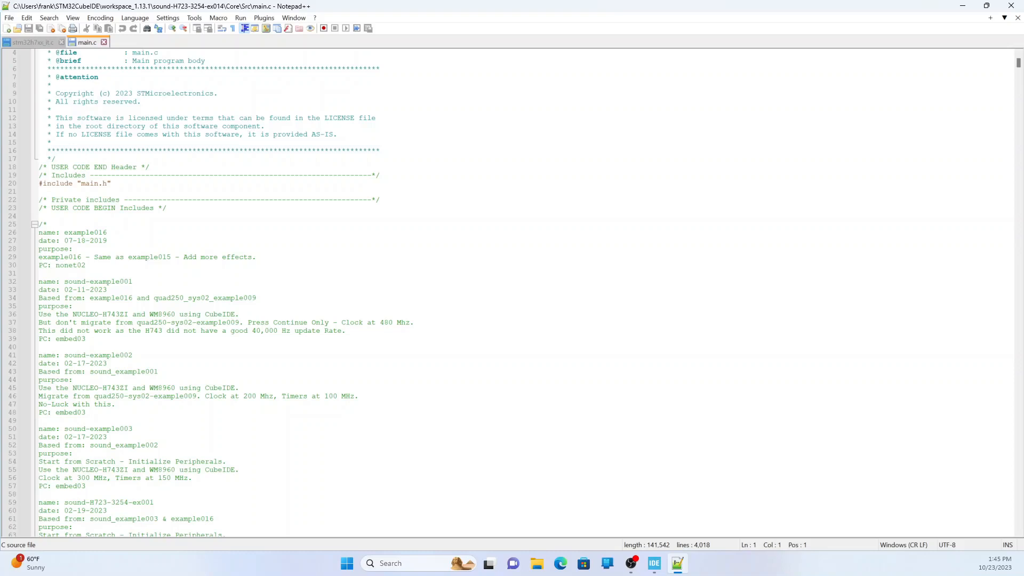
drag(43, 224, 51, 265)
click(55, 233)
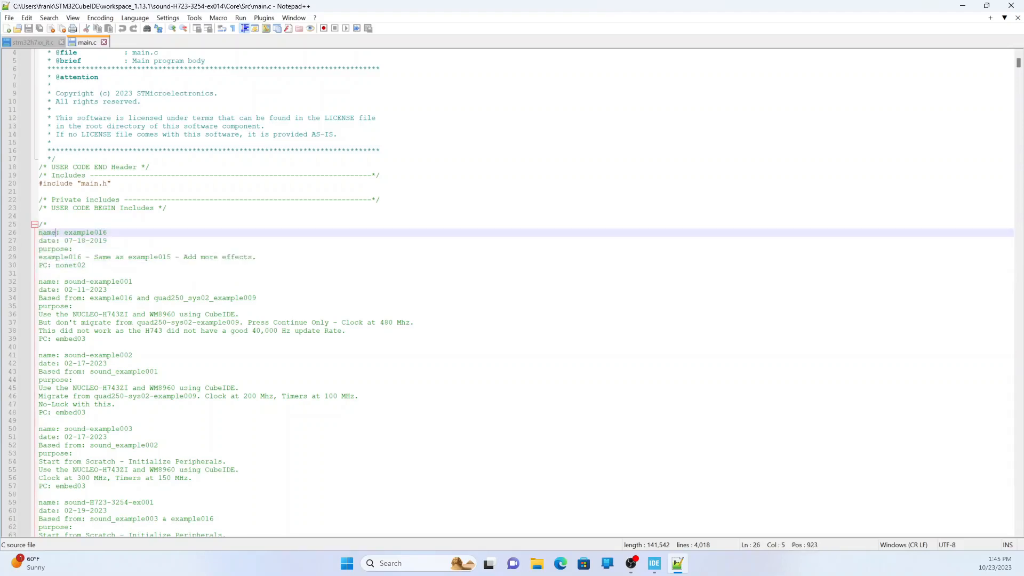
drag(43, 224, 122, 413)
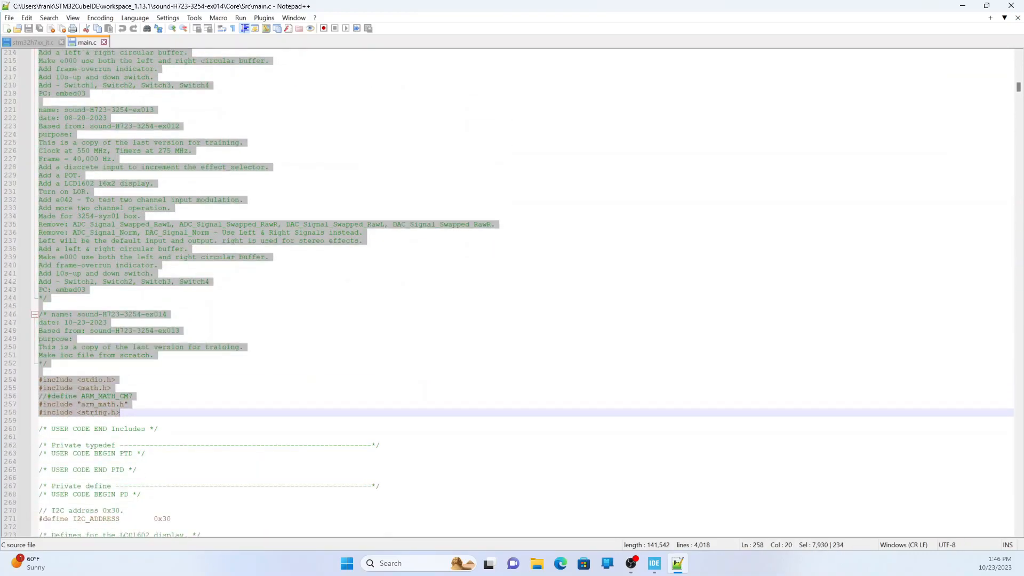
right_click(87, 254)
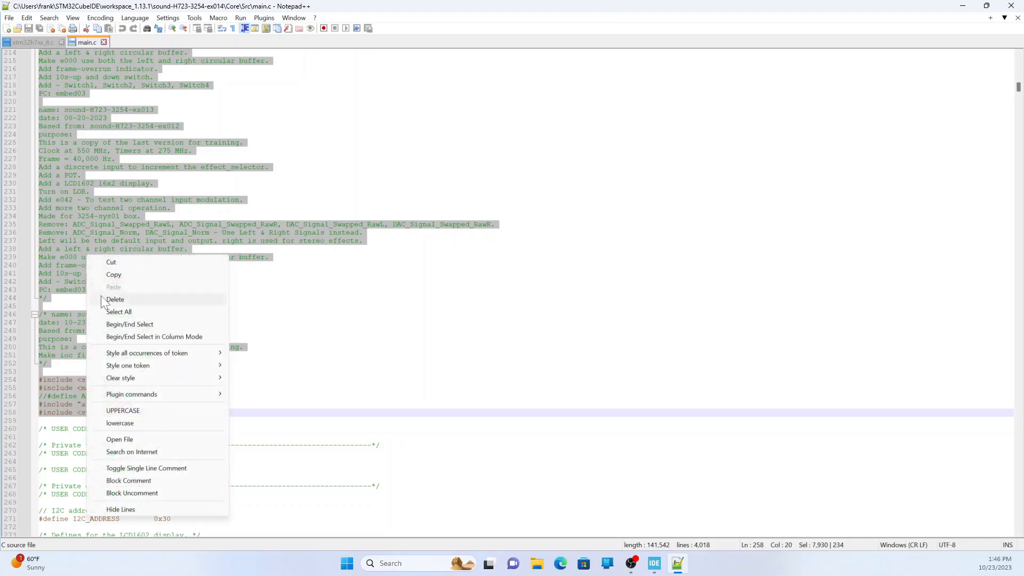
click(113, 276)
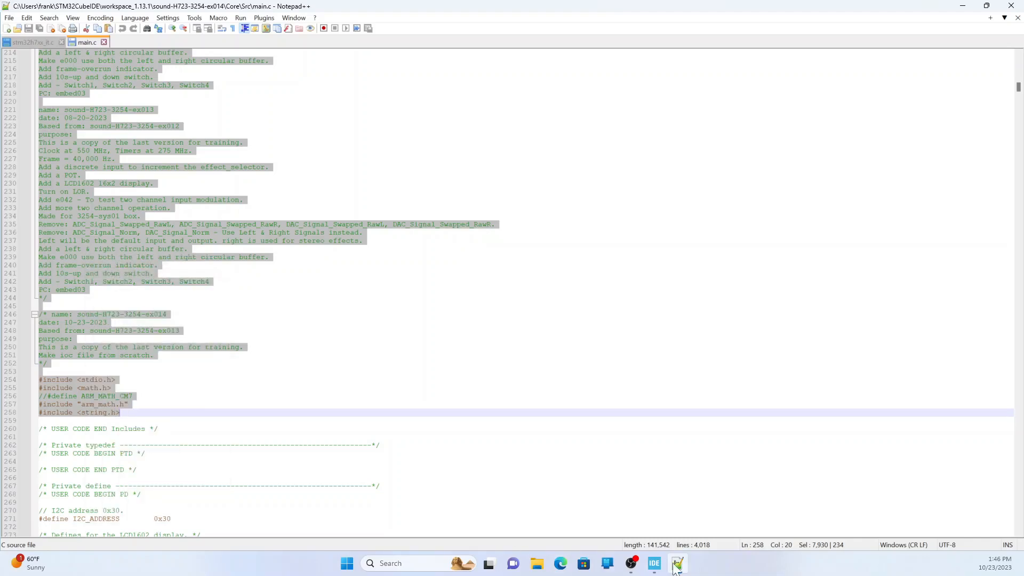
Paste the copied history comments and includes into the USER CODE Includes section of the ex015 main.c in STM32CubeIDE
click(652, 567)
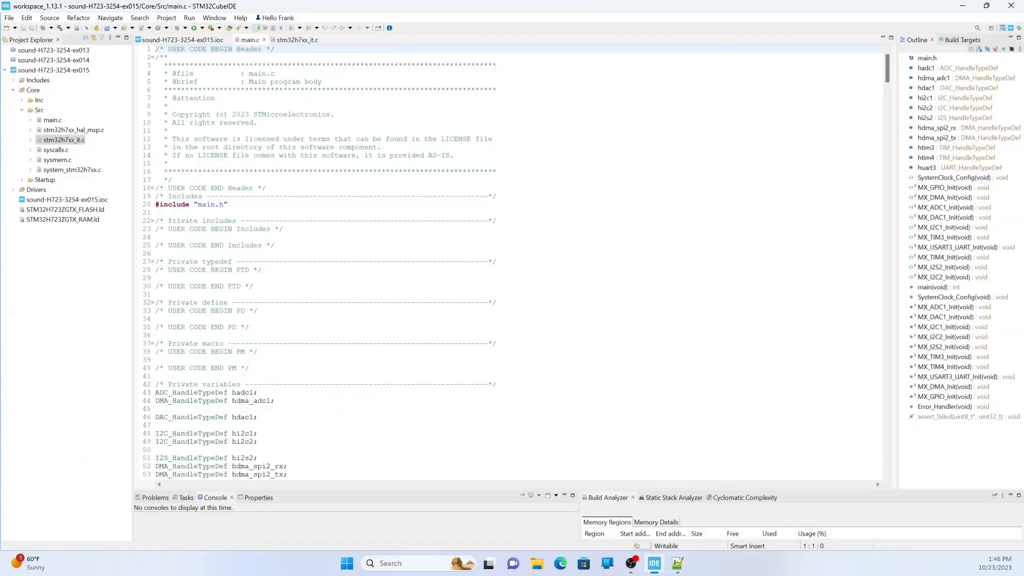
click(160, 237)
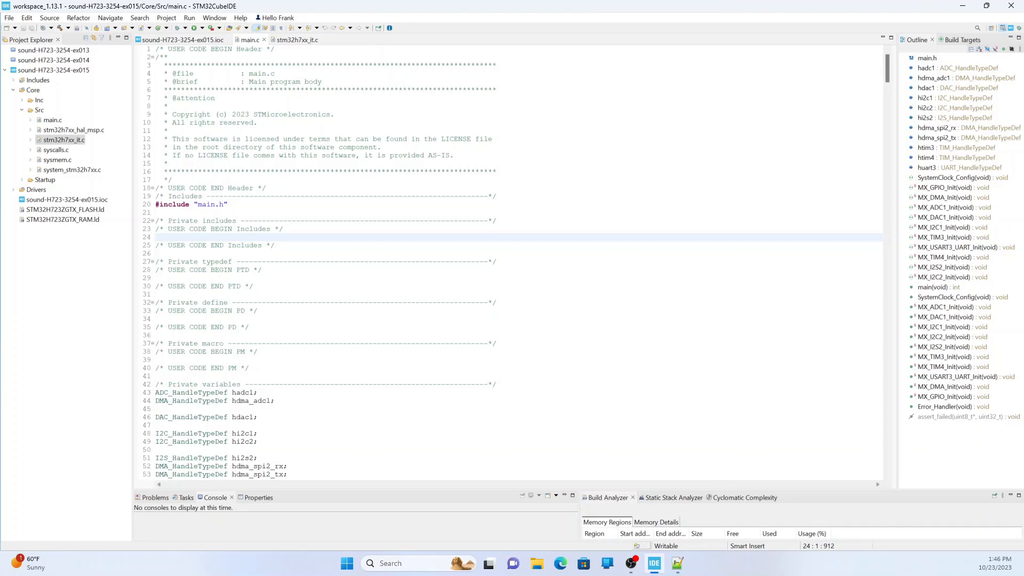
key(Return)
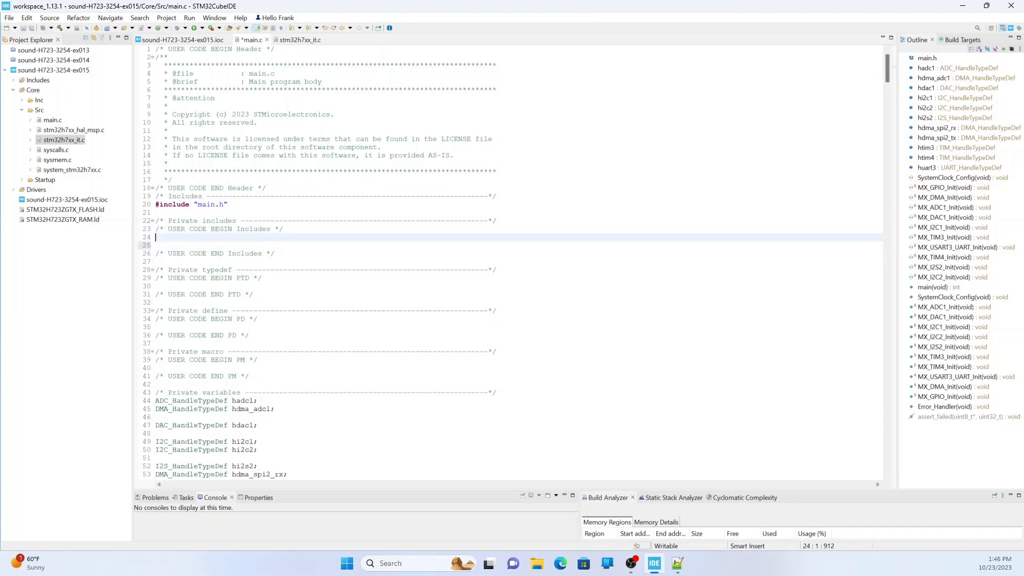
key(Return)
key(ctrl+v)
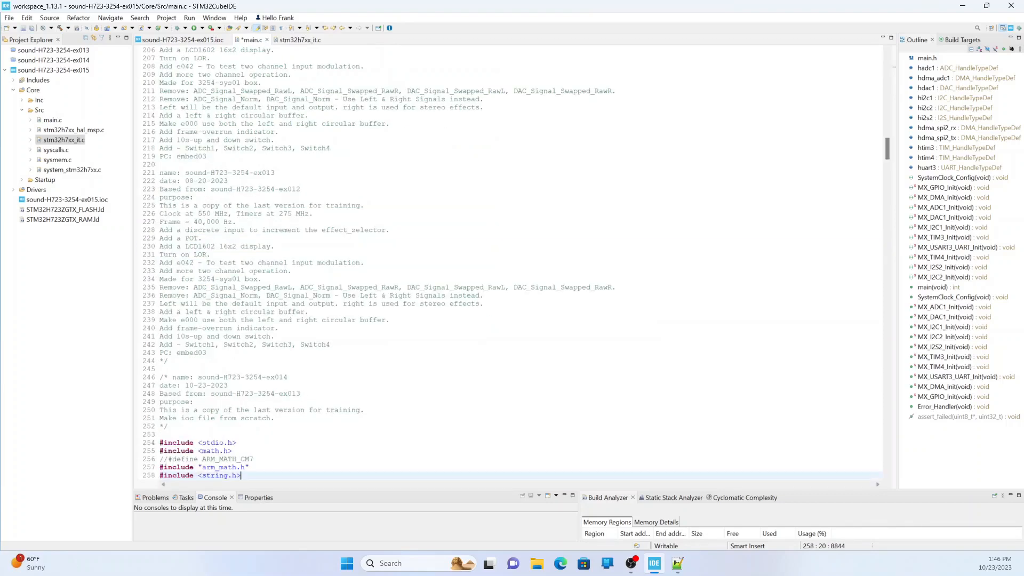
Duplicate the sound-H723-3254-ex014 history comment block directly below itself, above the stdio.h include
scroll(506, 261, down, 5)
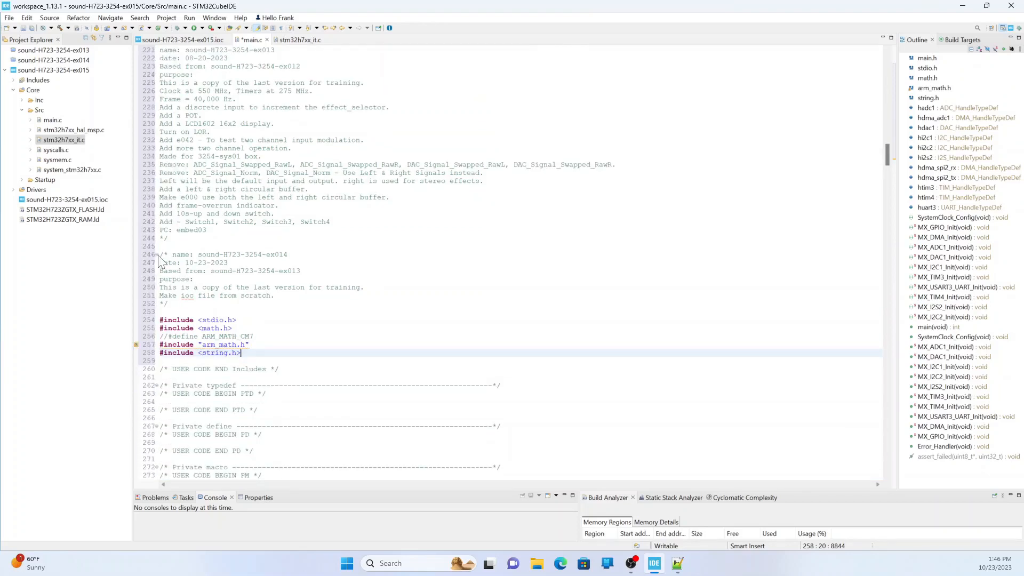
drag(159, 254, 169, 303)
click(169, 303)
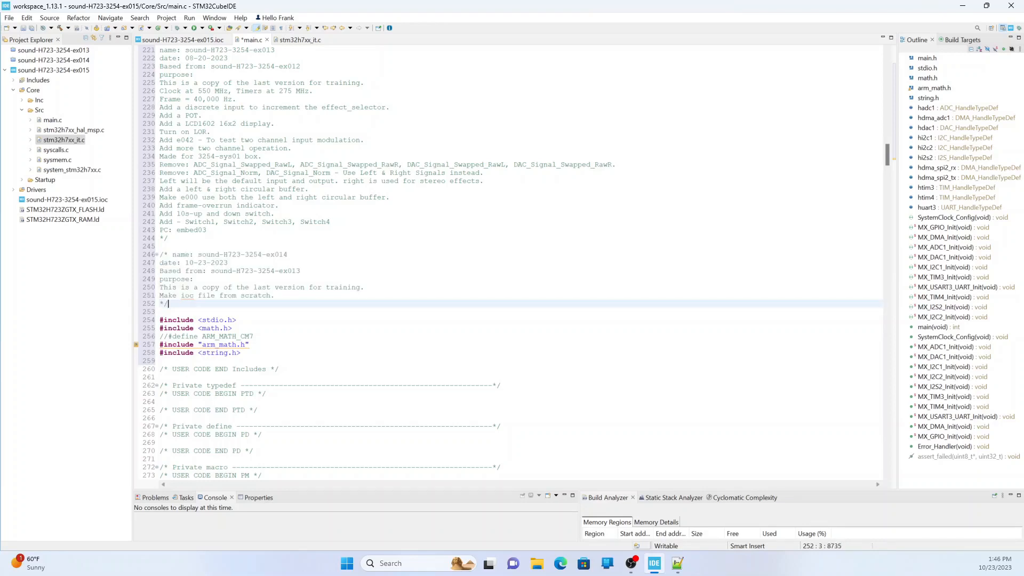
key(Return)
key(Return)
key(ctrl+v)
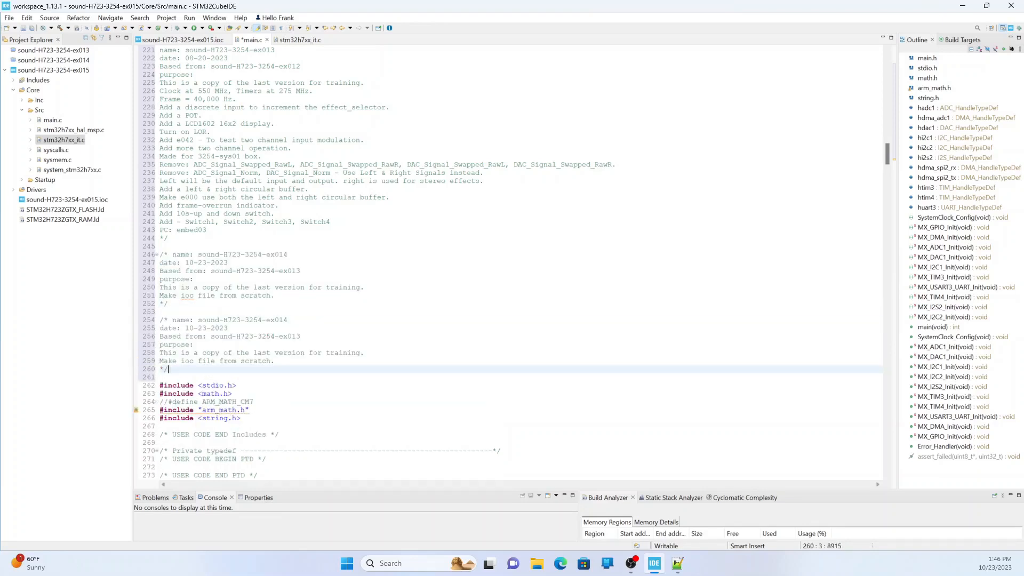
Change the duplicated comment's name to sound-H723-3254-ex015 and its Based from entry to sound-H723-3254-ex014
click(288, 319)
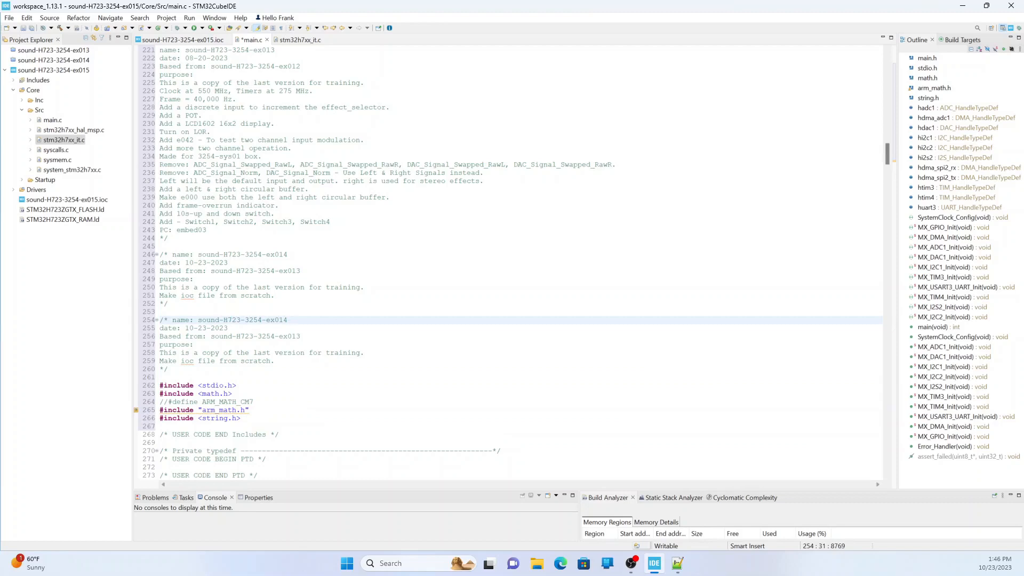
key(BackSpace)
text(5)
click(301, 336)
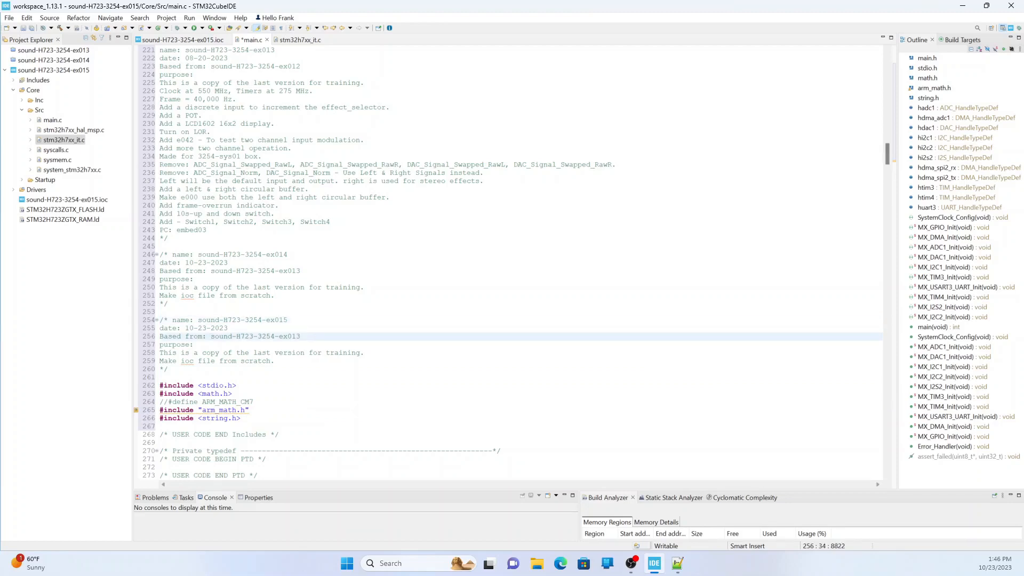
key(BackSpace)
text(4)
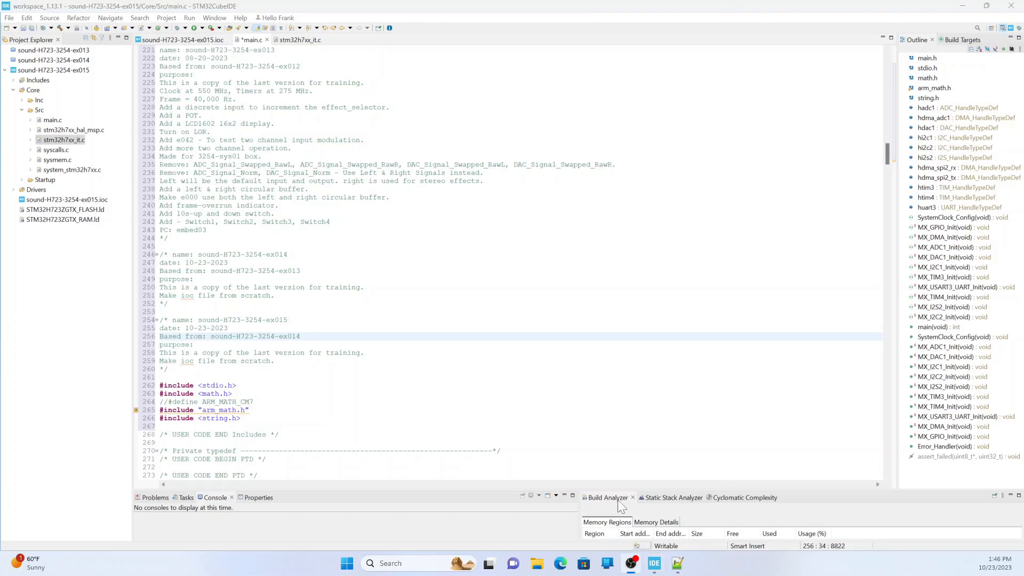
Copy the I2C_ADDRESS and LCD1602 display defines from the ex014 main.c in Notepad++
click(677, 563)
scroll(349, 322, down, 9)
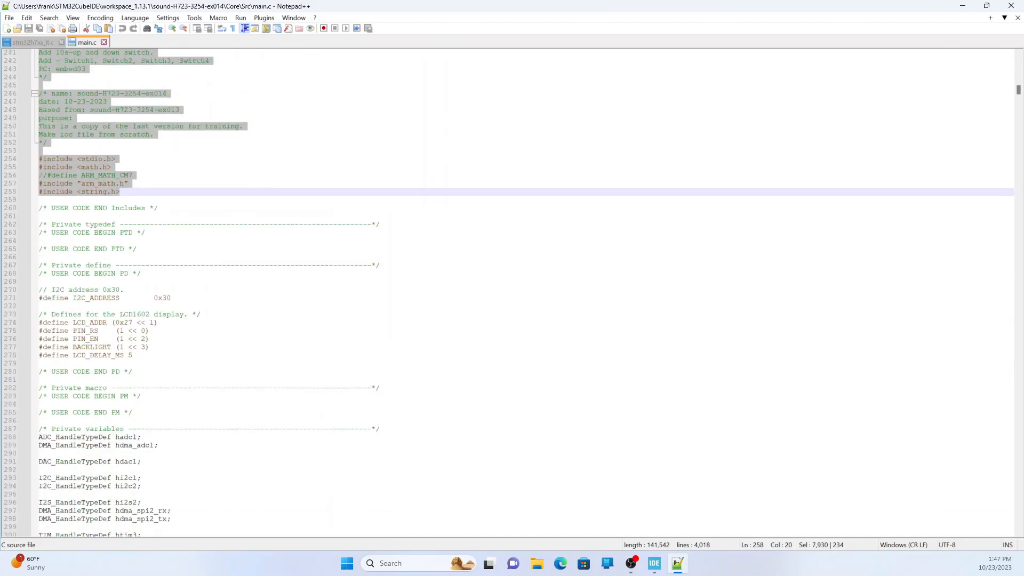
drag(39, 290, 133, 355)
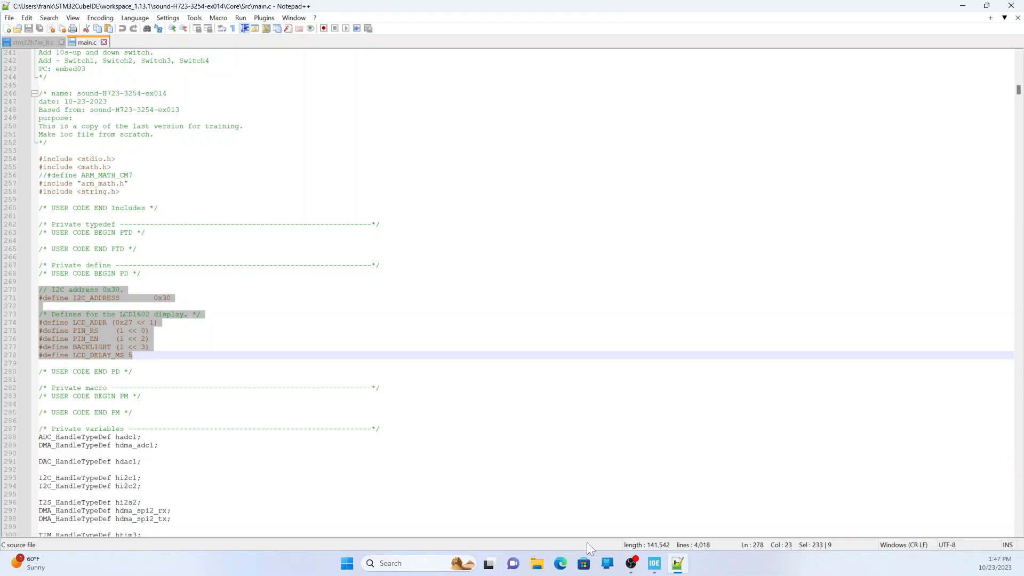
Paste the copied I2C and LCD1602 defines into the USER CODE PD section of the ex015 main.c in STM32CubeIDE
click(656, 566)
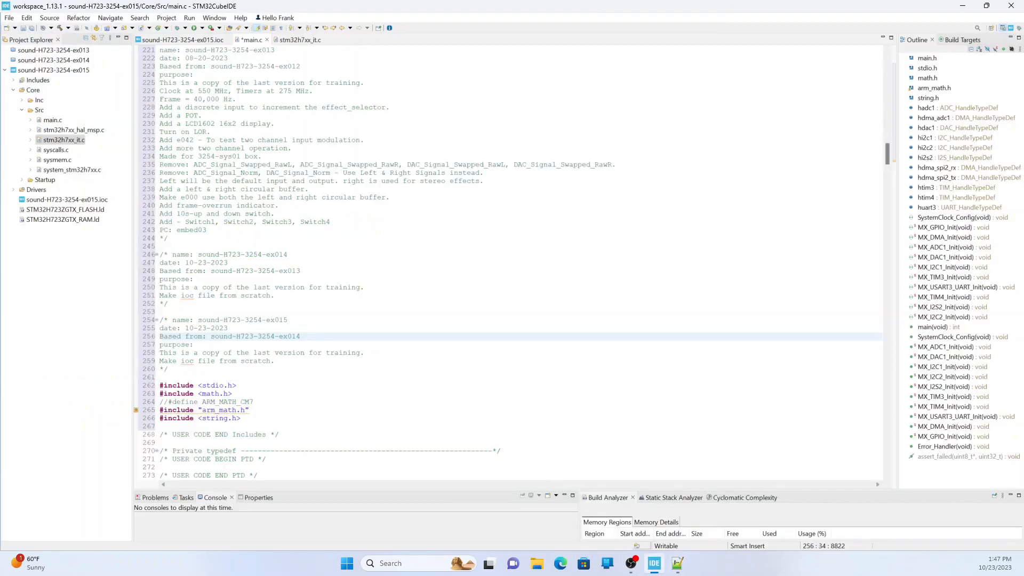
scroll(508, 261, down, 7)
click(160, 336)
key(Return)
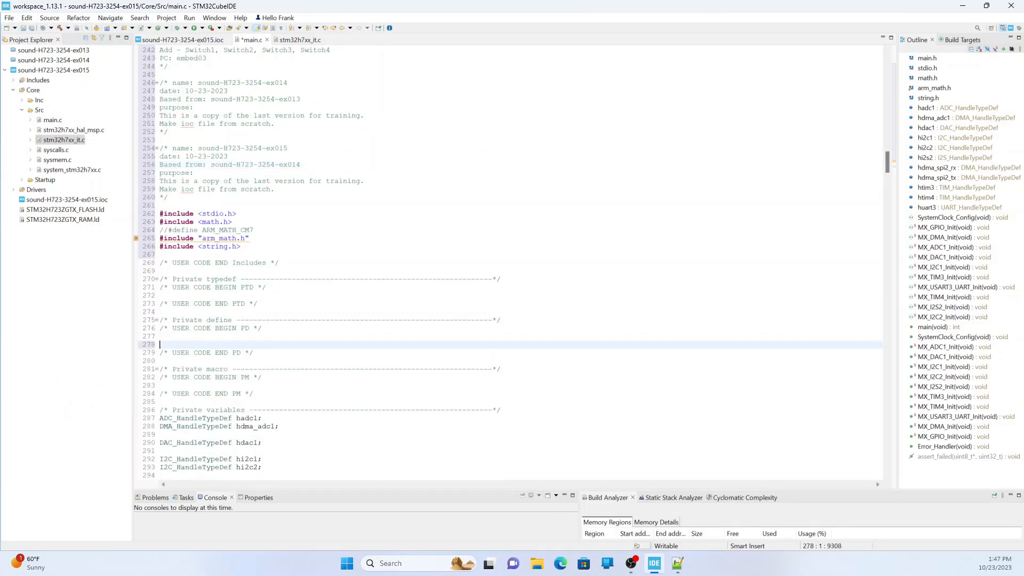
key(ctrl+v)
key(Return)
click(160, 336)
click(173, 426)
click(176, 328)
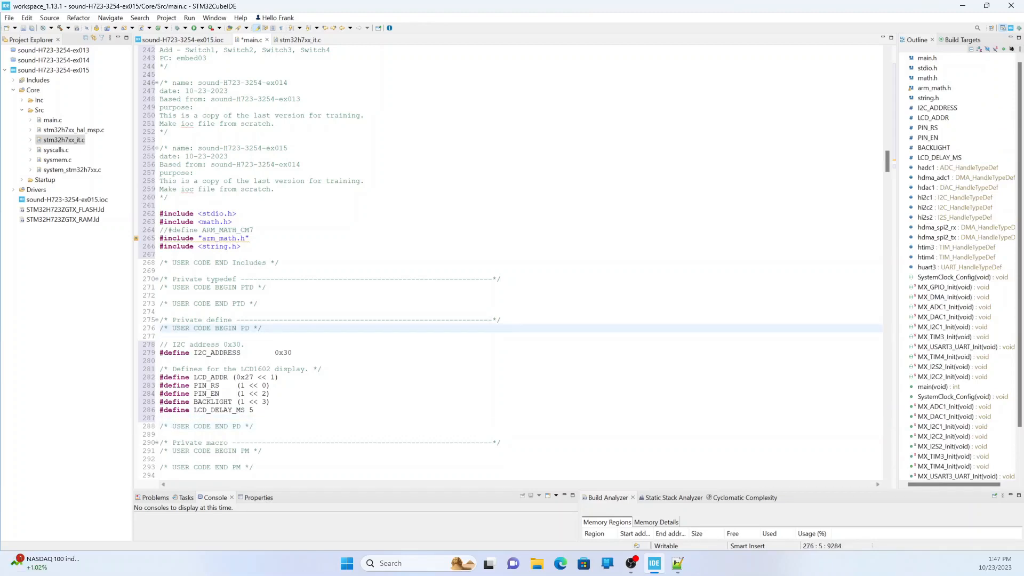
Select and copy the USER CODE PV variables, from interrupt_flag through the effect043 parameters, in the ex014 main.c in Notepad++
click(677, 564)
scroll(511, 293, down, 10)
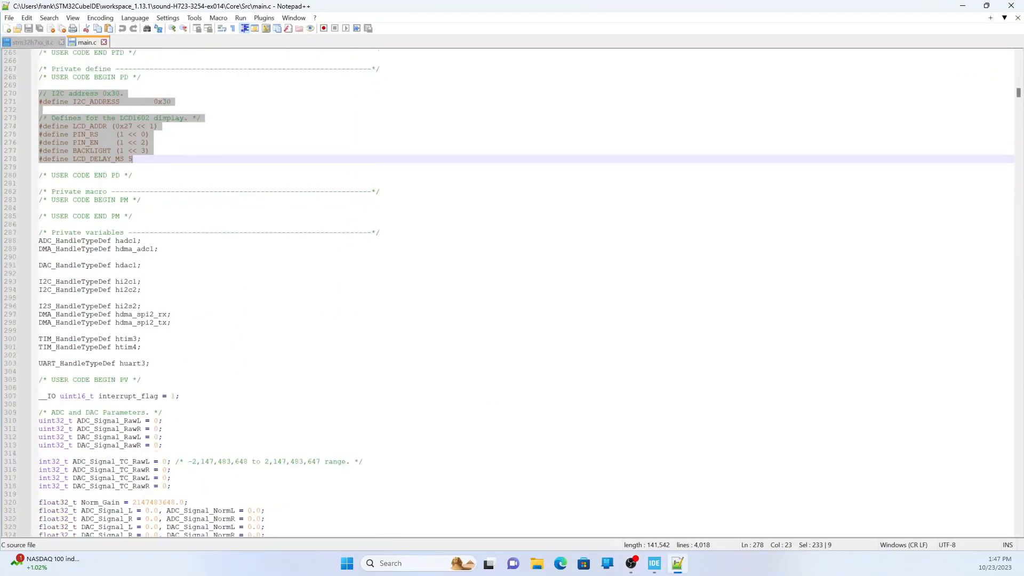
scroll(512, 294, down, 2)
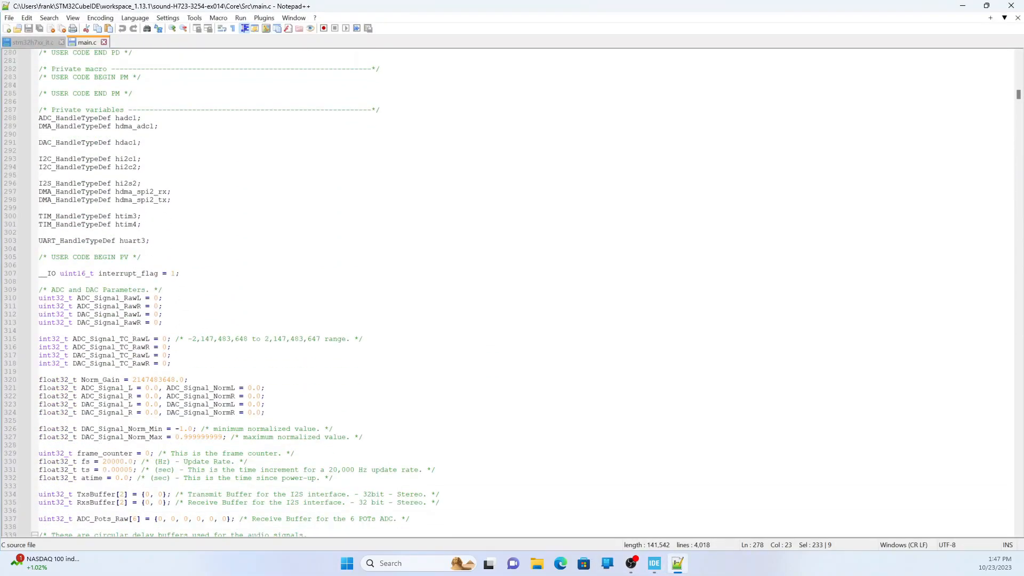
drag(38, 273, 39, 403)
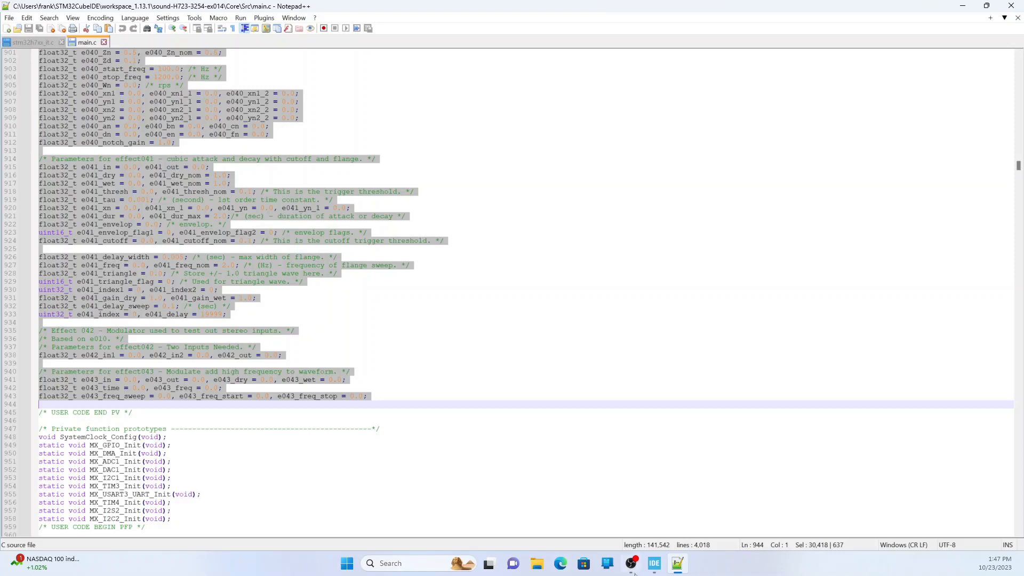
Paste the copied variables into the USER CODE PV section of the ex015 main.c in STM32CubeIDE and remove the extra blank line
click(659, 568)
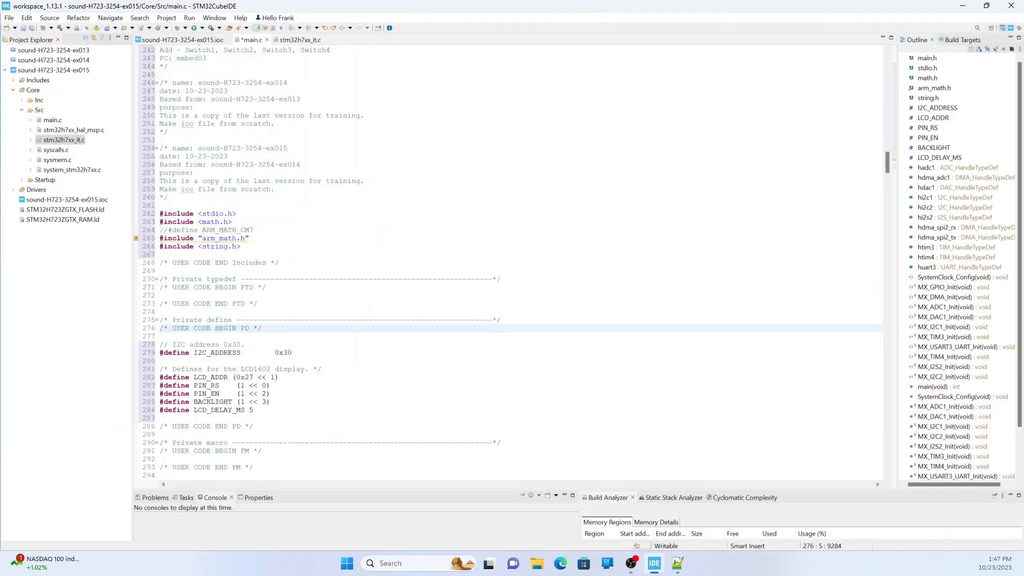
scroll(507, 261, down, 10)
click(160, 393)
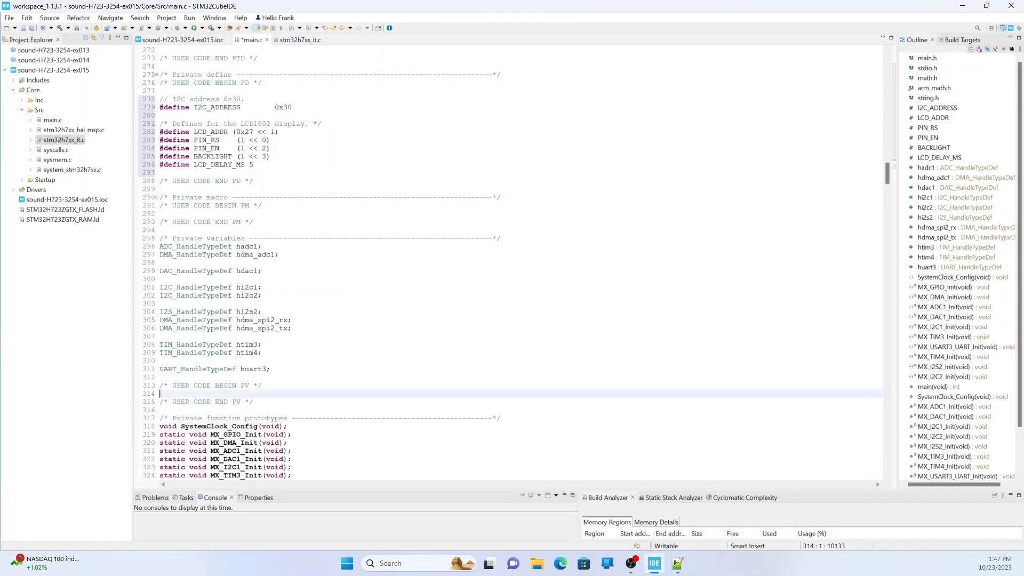
key(Return)
key(ctrl+v)
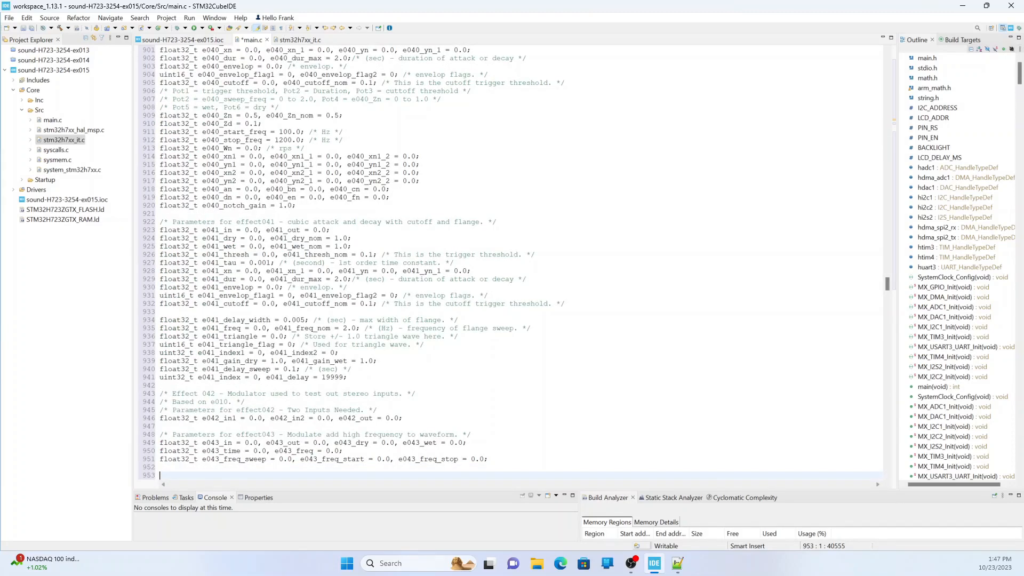
scroll(507, 267, down, 5)
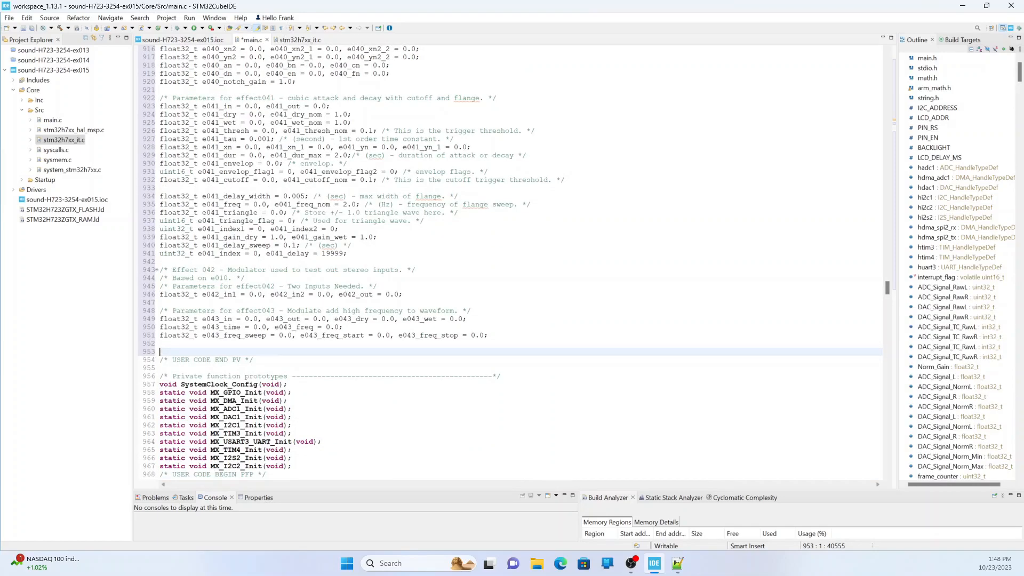
key(BackSpace)
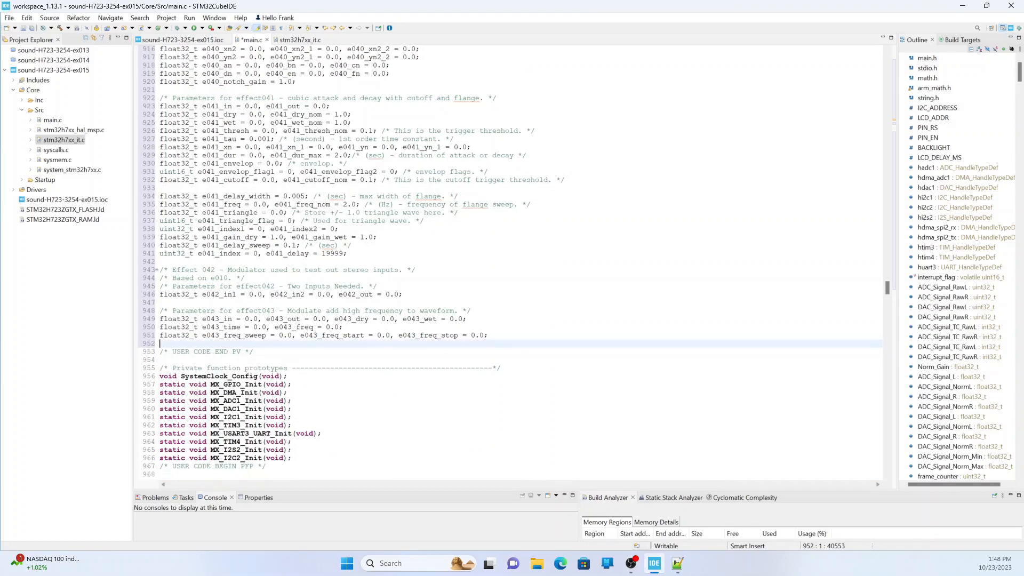
Copy the USER CODE PFP function prototypes, from LAG through LCD1602_init, from the ex014 main.c in Notepad++
click(682, 563)
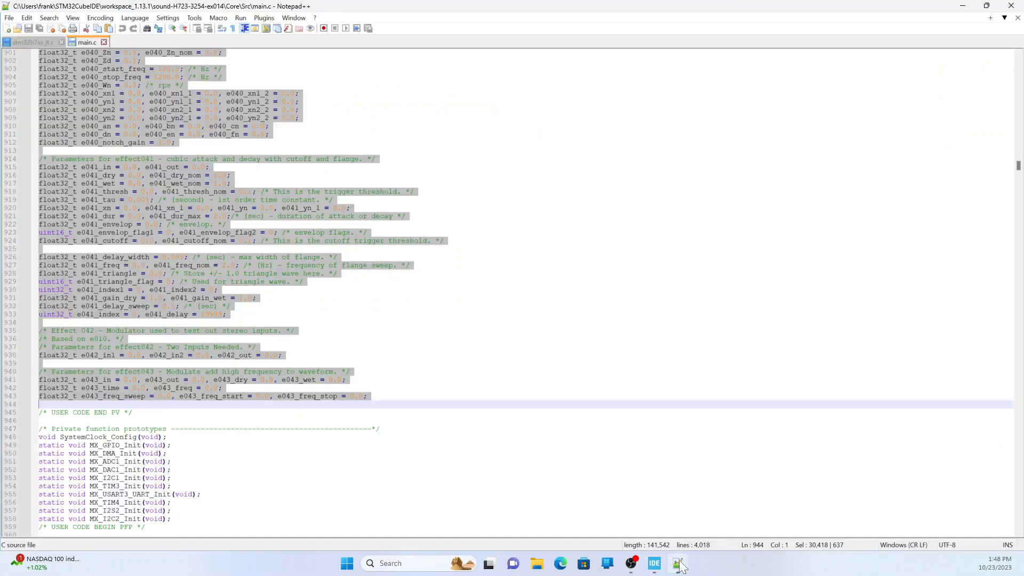
scroll(375, 389, down, 8)
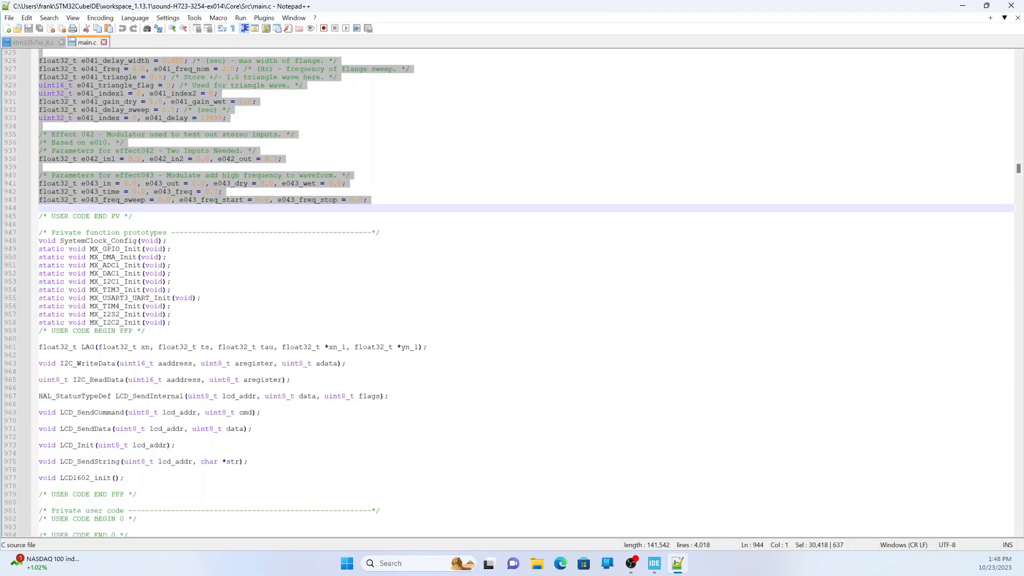
drag(38, 347, 125, 478)
key(ctrl+c)
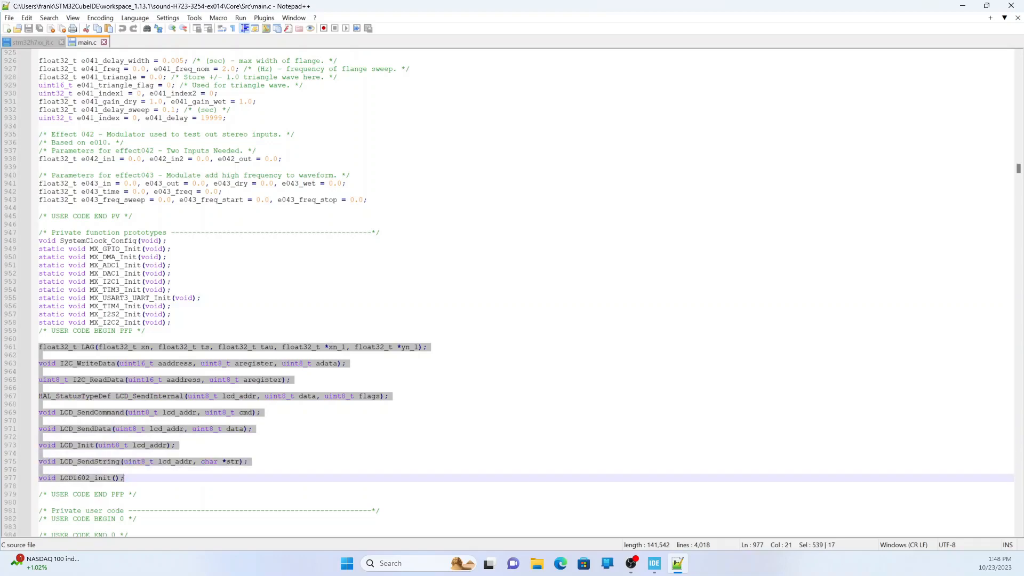
Paste the copied function prototypes into the USER CODE PFP section of the ex015 main.c in STM32CubeIDE
click(656, 567)
scroll(520, 261, down, 5)
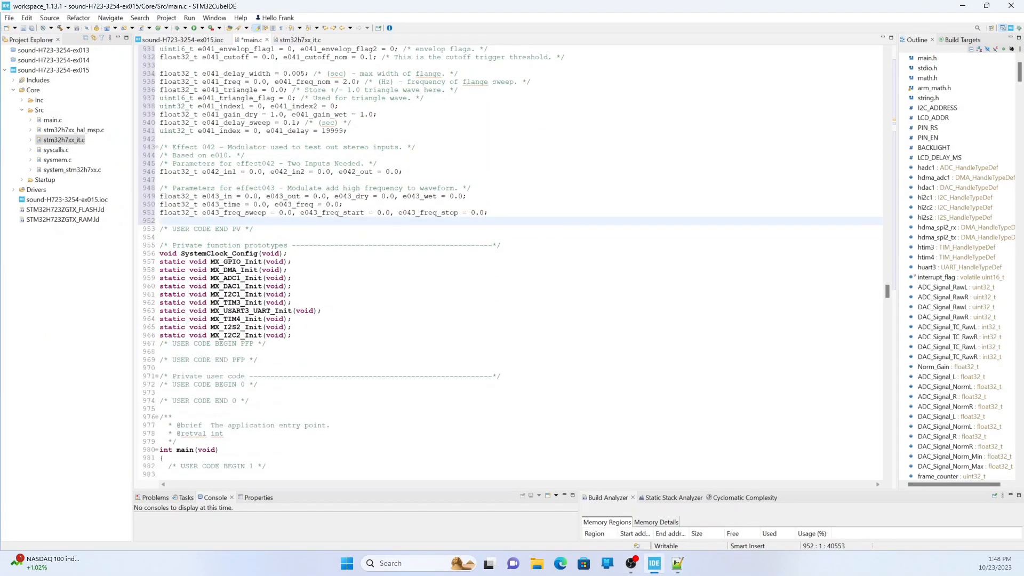
click(160, 351)
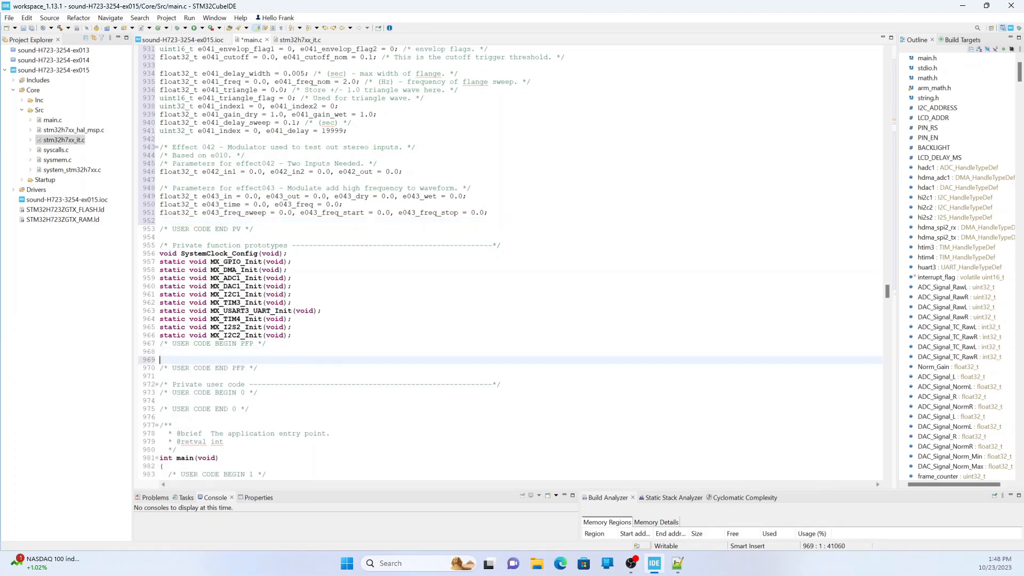
key(ctrl+v)
scroll(519, 261, down, 3)
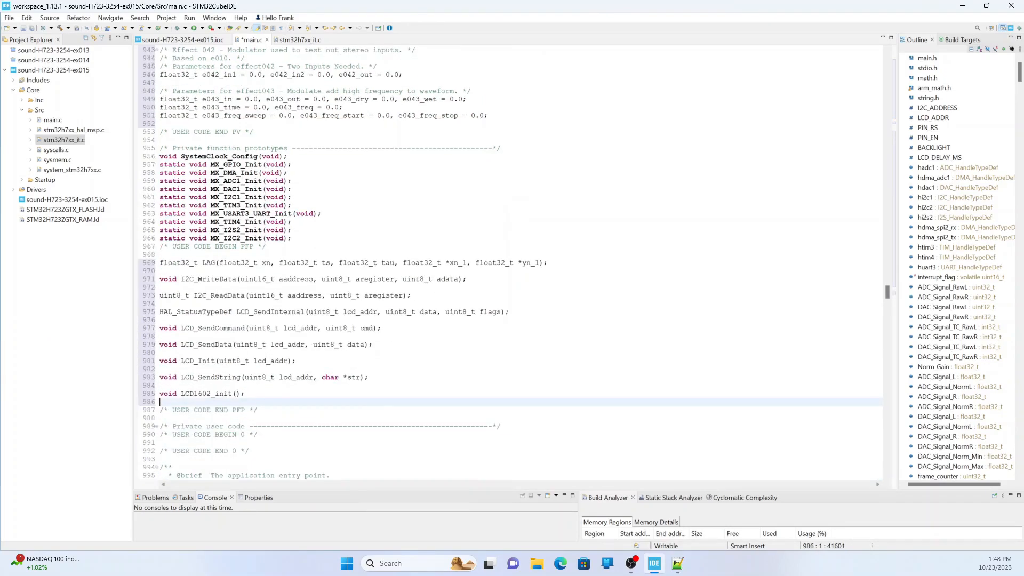
Select and copy the USER CODE 2 block, from the one-time computations through the ADC timer start, in the ex014 main.c in Notepad++
click(676, 564)
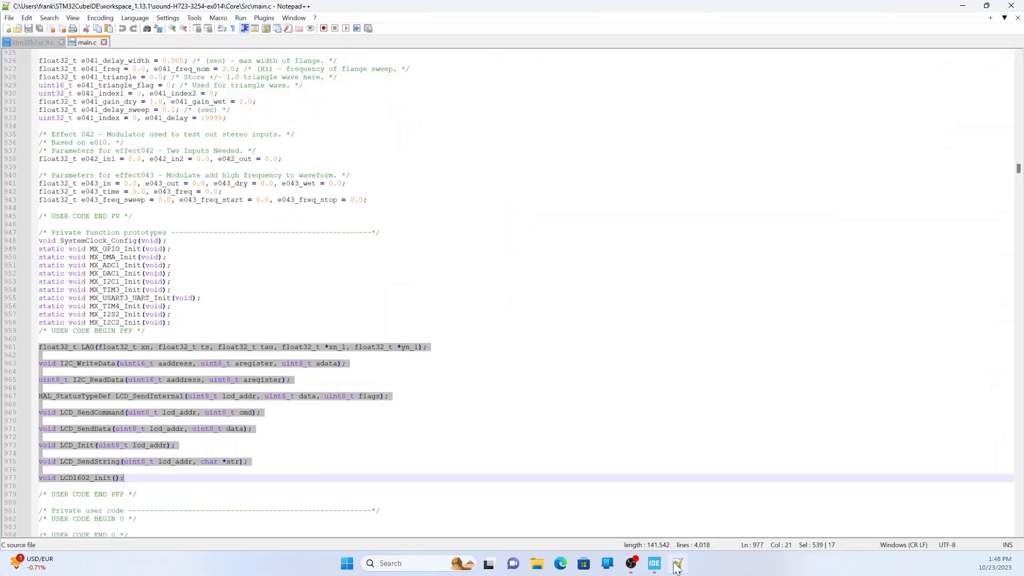
scroll(337, 380, down, 16)
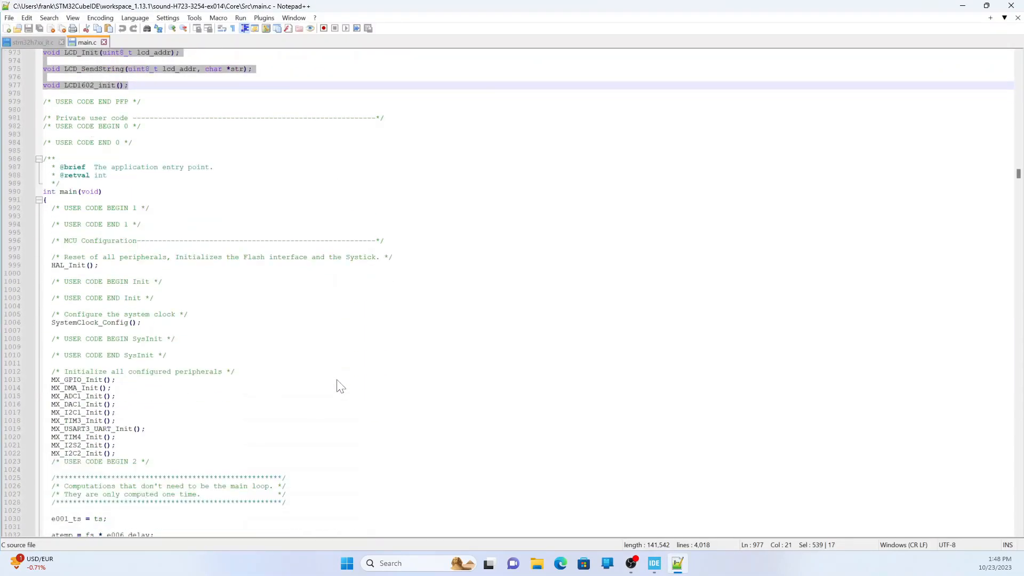
scroll(337, 380, down, 10)
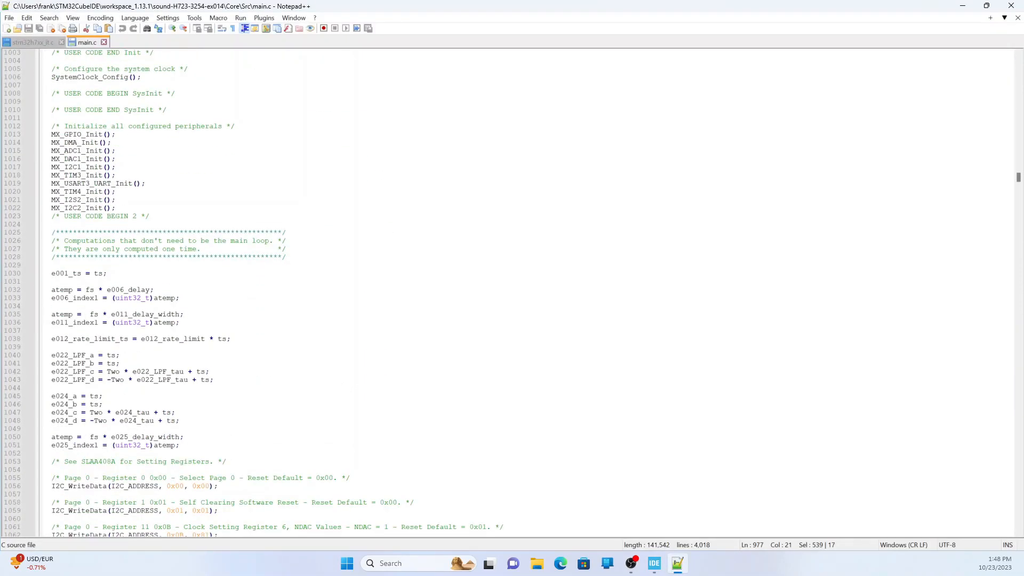
drag(51, 231, 161, 397)
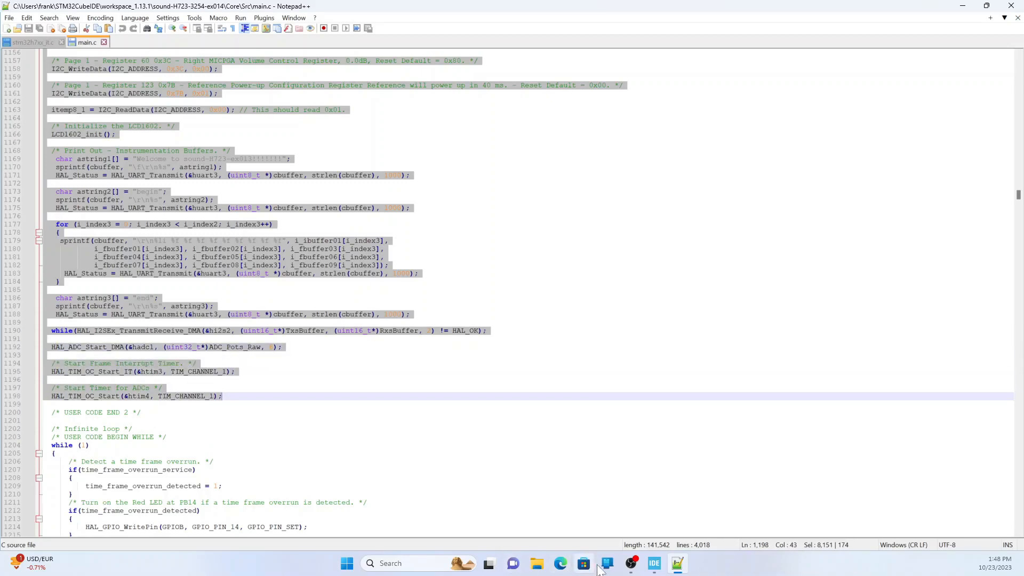
Paste the copied initialization code into the USER CODE 2 section of the ex015 main.c in STM32CubeIDE and check its beginning
click(655, 564)
scroll(511, 263, down, 12)
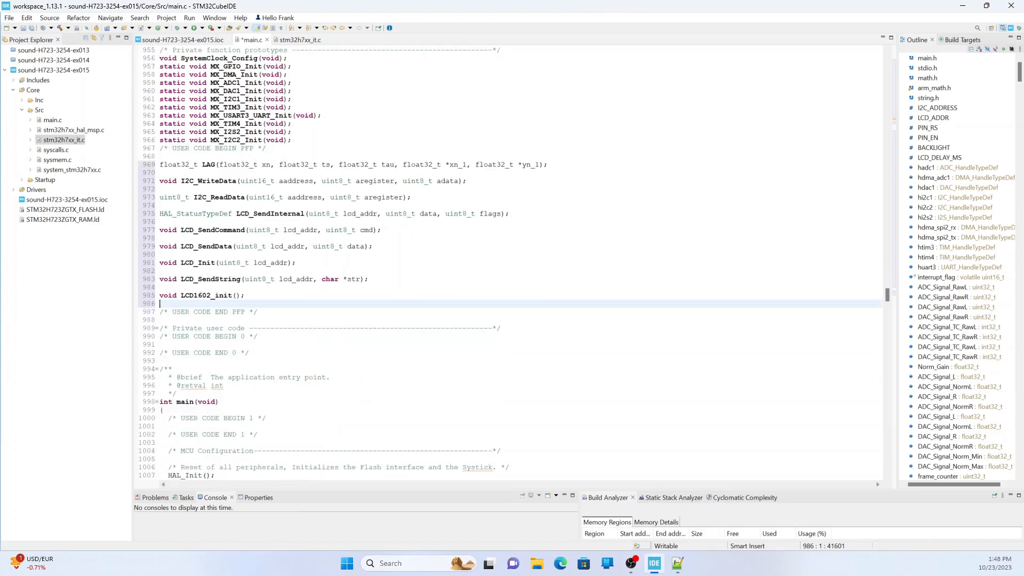
scroll(510, 262, down, 4)
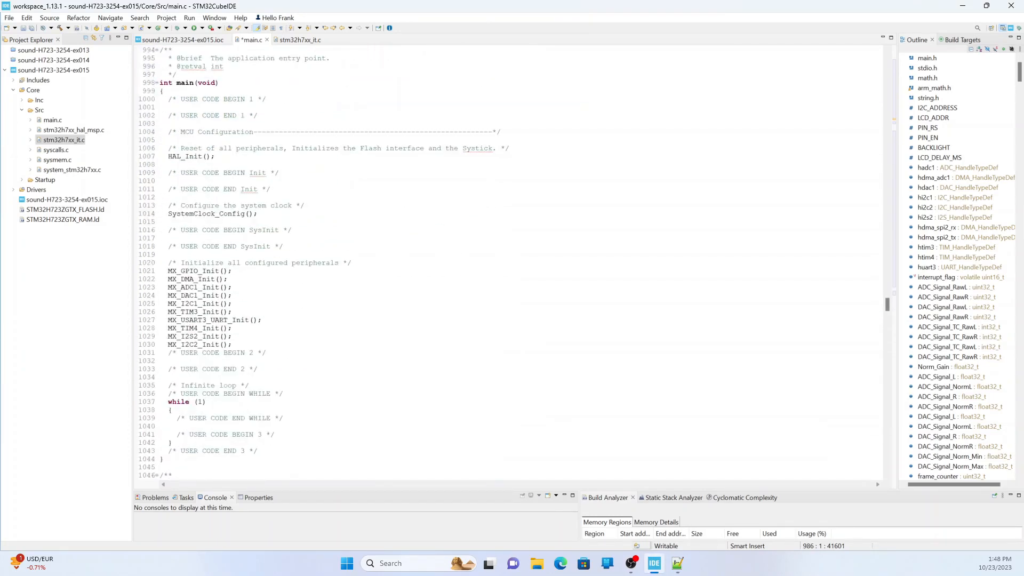
click(170, 361)
key(Return)
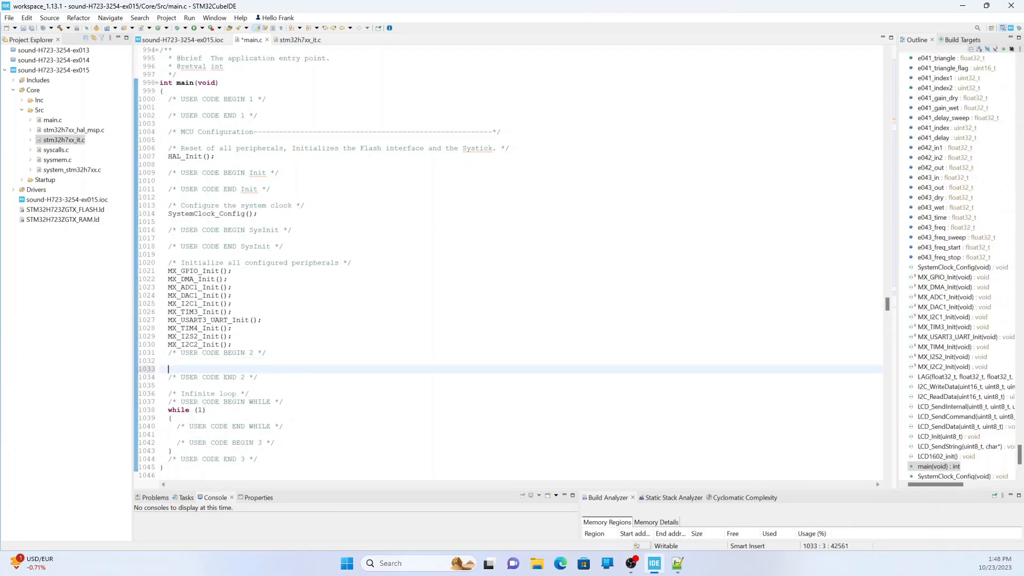
key(ctrl+v)
scroll(511, 262, up, 4)
scroll(511, 262, up, 20)
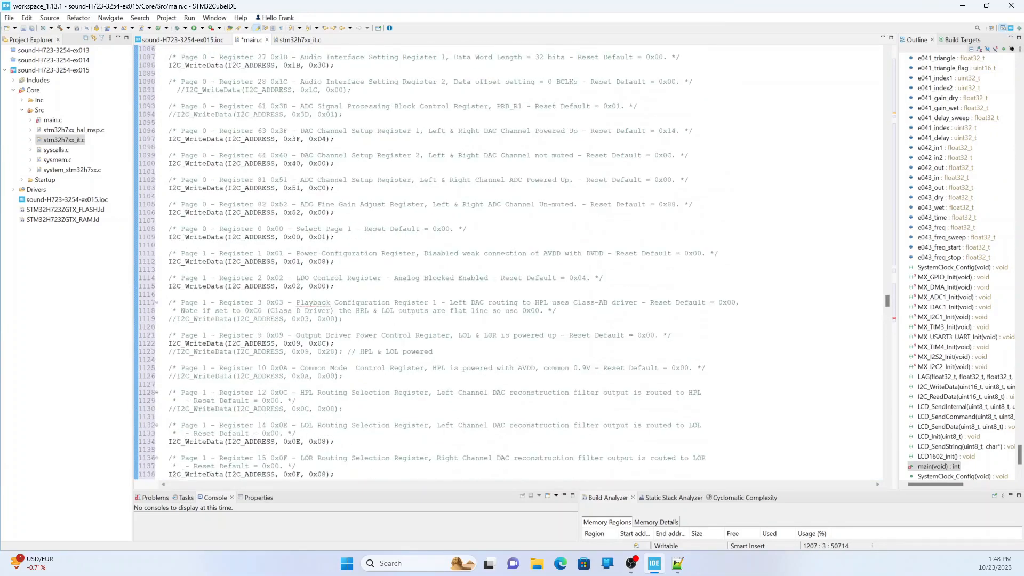
scroll(510, 262, up, 6)
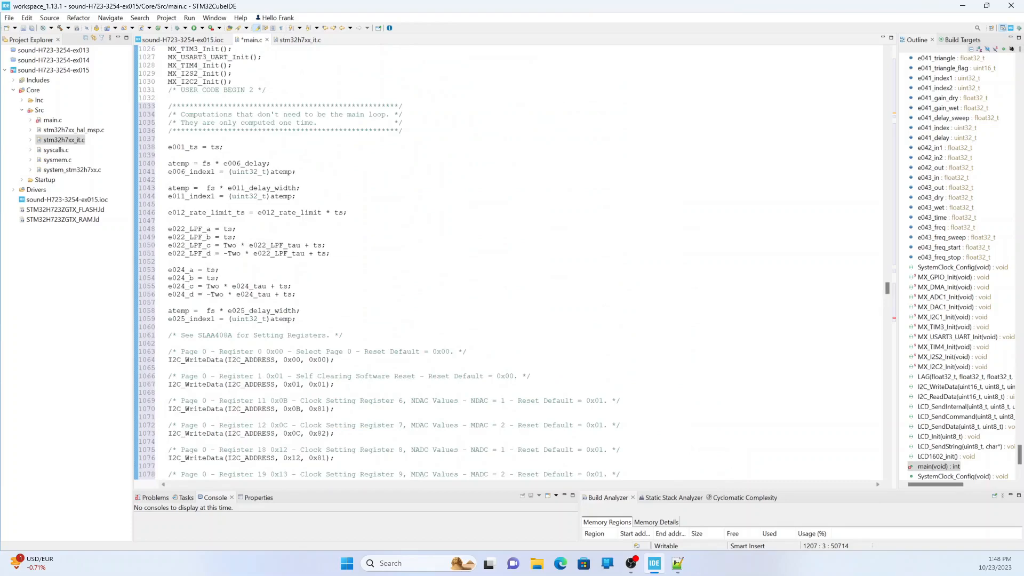
Change the project name in the astring1 welcome message to sound-H723-ex015
scroll(510, 262, down, 18)
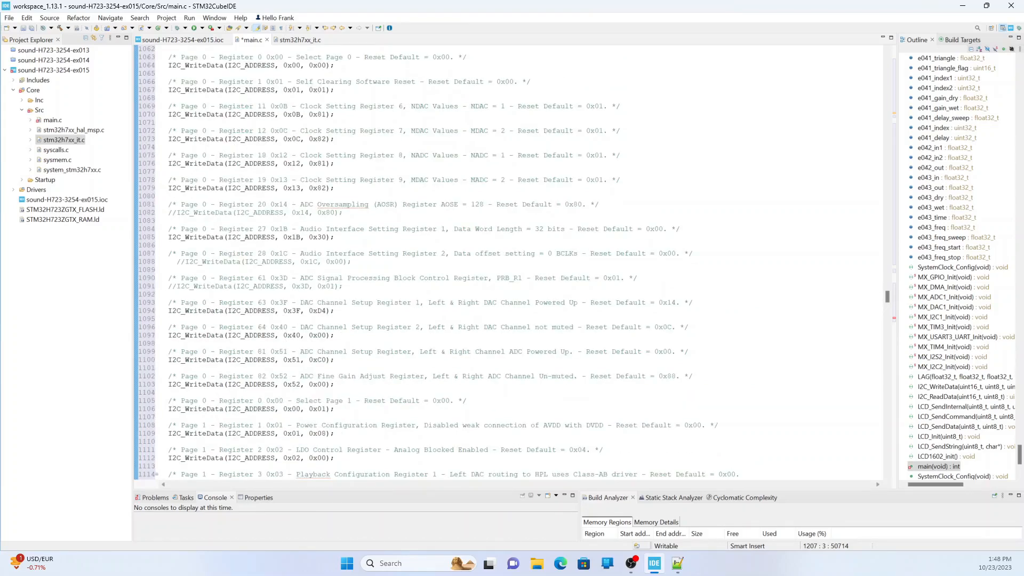
scroll(511, 263, down, 18)
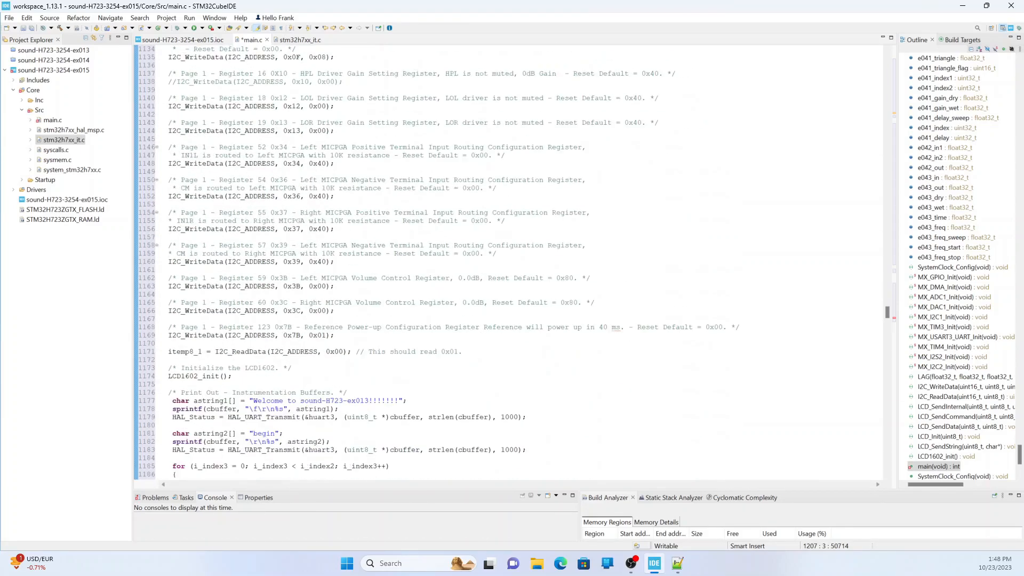
scroll(511, 262, down, 3)
click(369, 327)
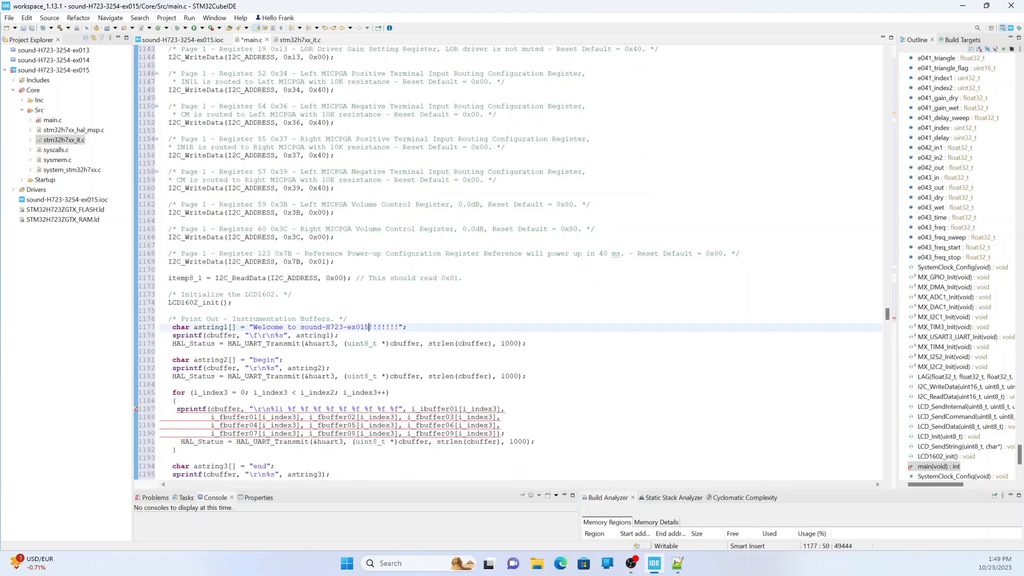
Copy the while-loop code, from the time frame overrun detection through the final LCD_SendString block, from the ex014 main.c in Notepad++
scroll(511, 263, down, 12)
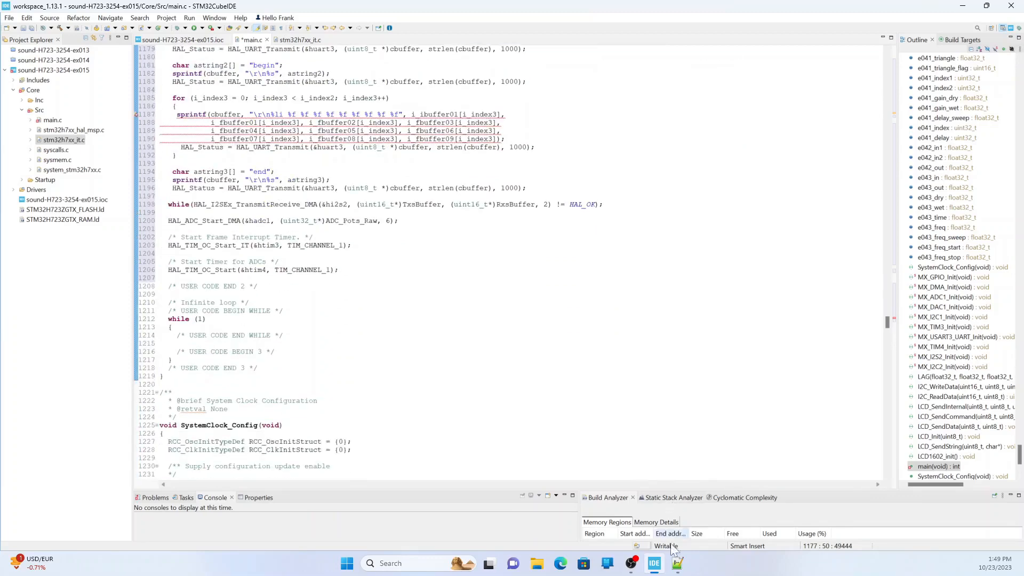
click(676, 564)
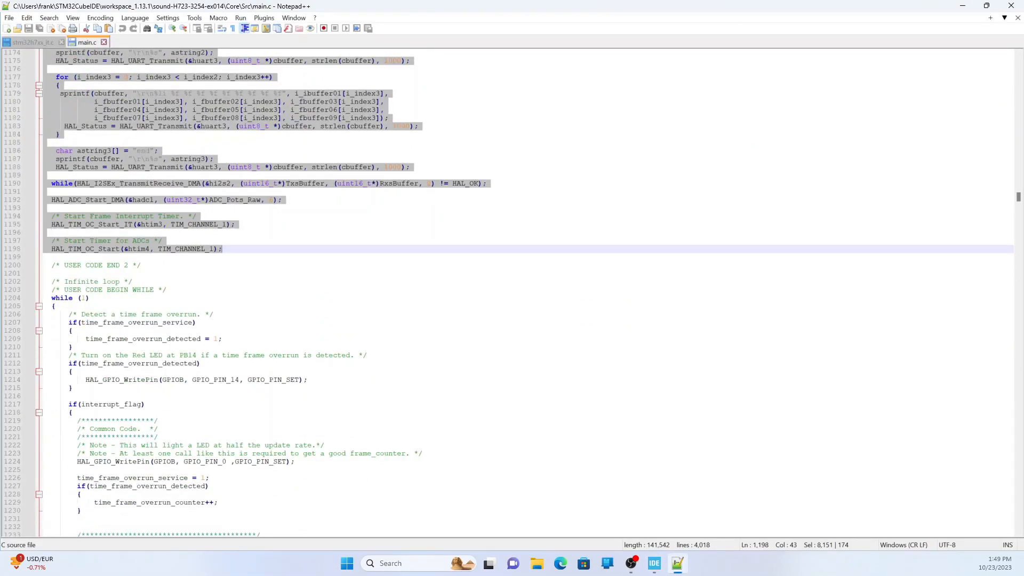
drag(46, 314, 88, 531)
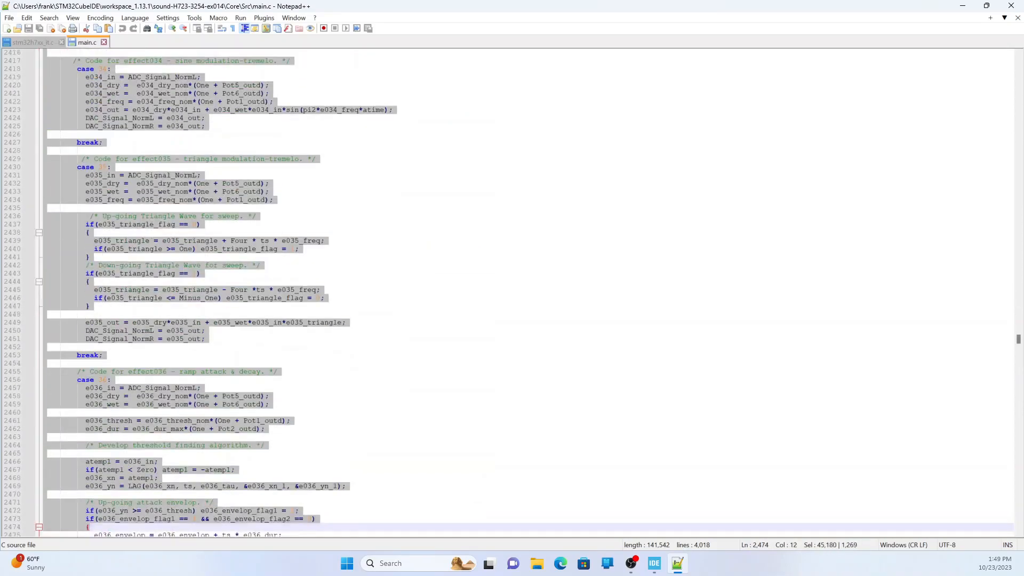
drag(183, 532, 71, 396)
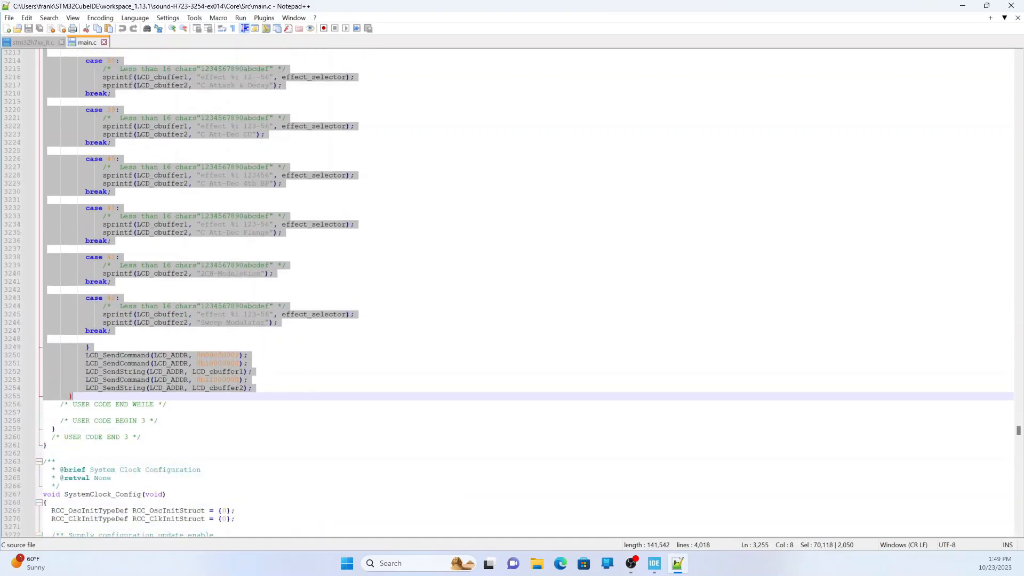
right_click(225, 378)
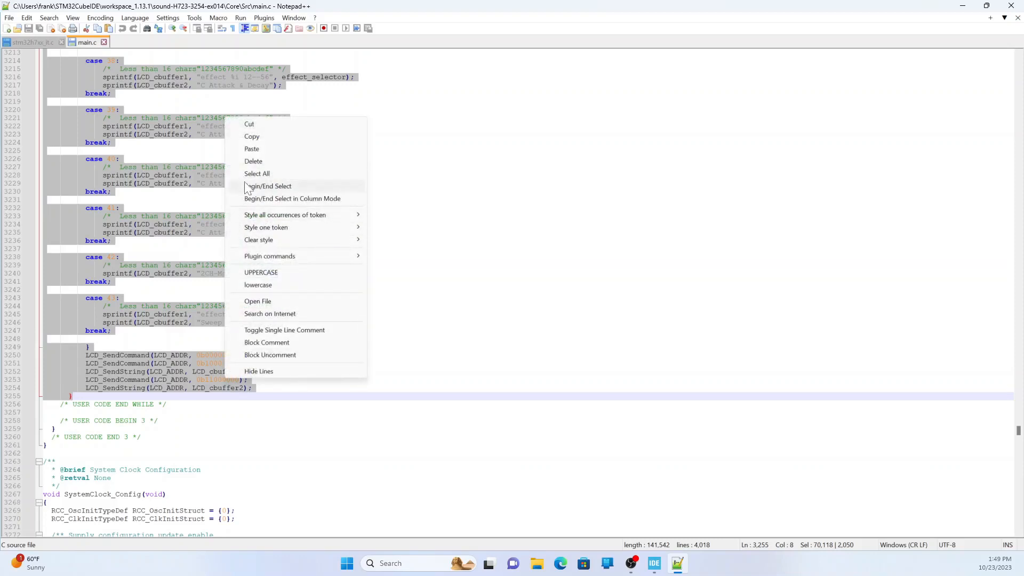
click(252, 137)
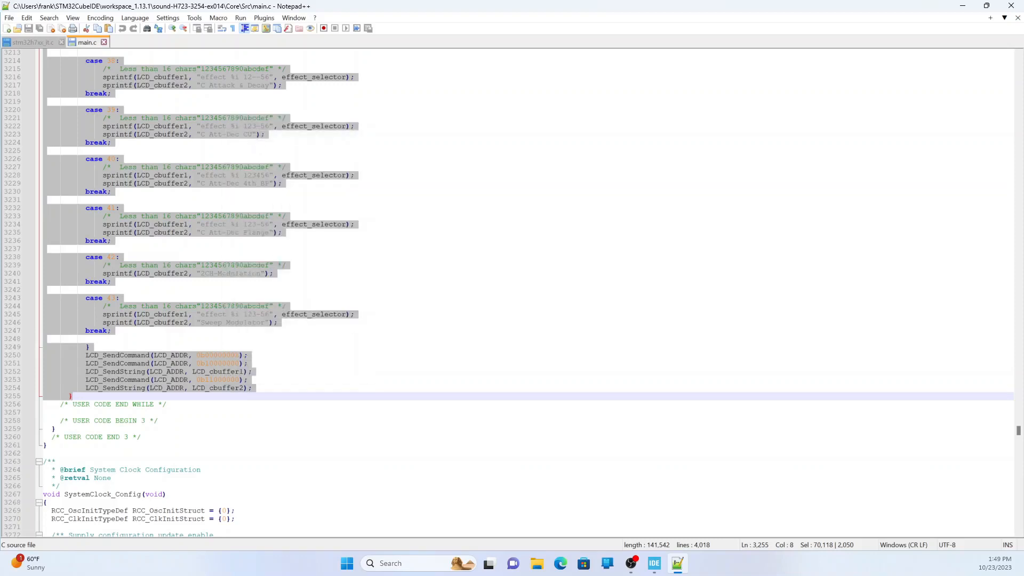
Paste the copied while-loop code inside the while (1) loop, before USER CODE END WHILE, of the ex015 main.c in STM32CubeIDE
click(655, 564)
click(173, 327)
key(Return)
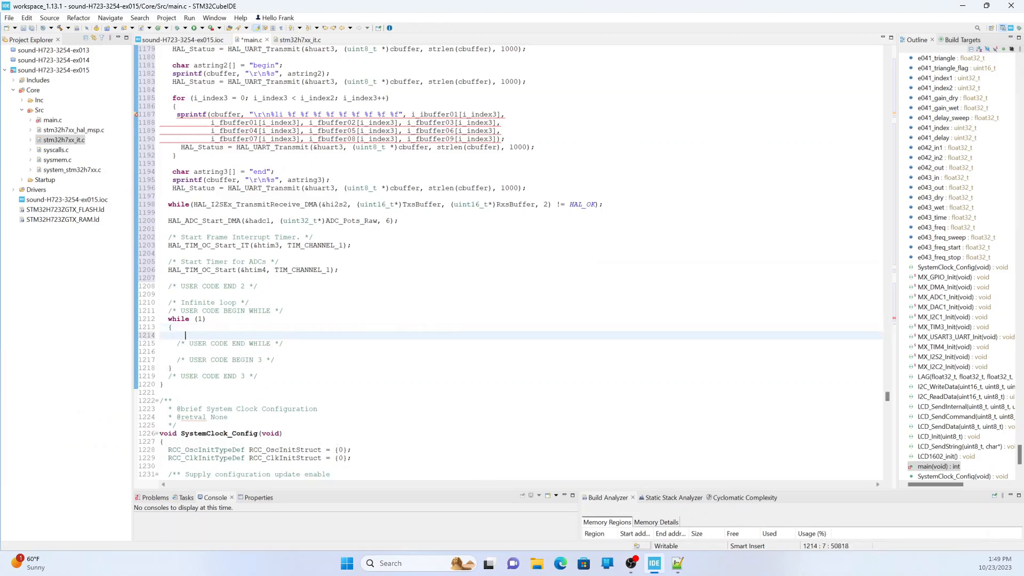
key(ctrl+v)
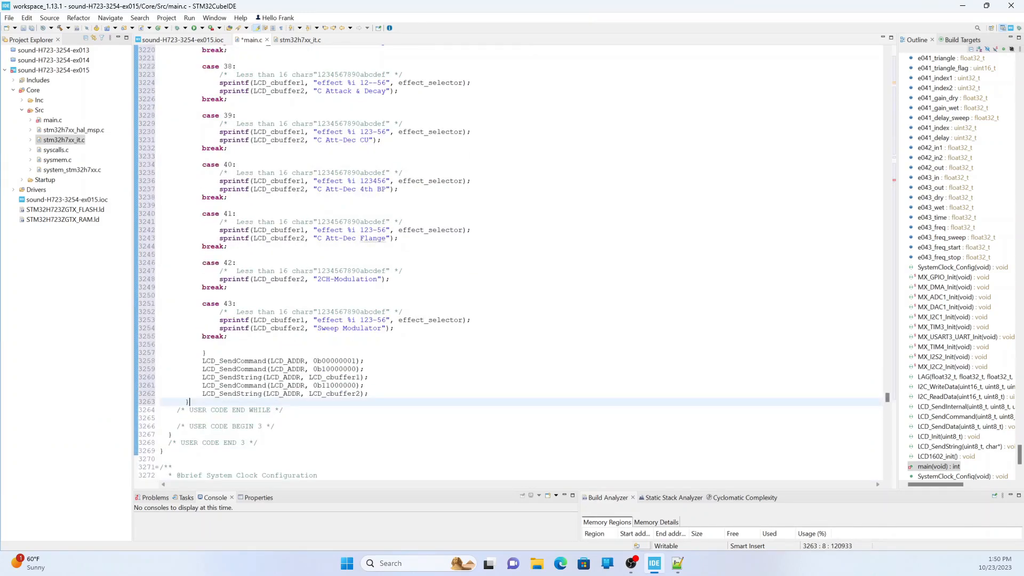
Copy the USER CODE 4 functions, from LAG through LCD1602_init, from the ex014 main.c in Notepad++
drag(884, 391, 864, 463)
mouse_move(678, 565)
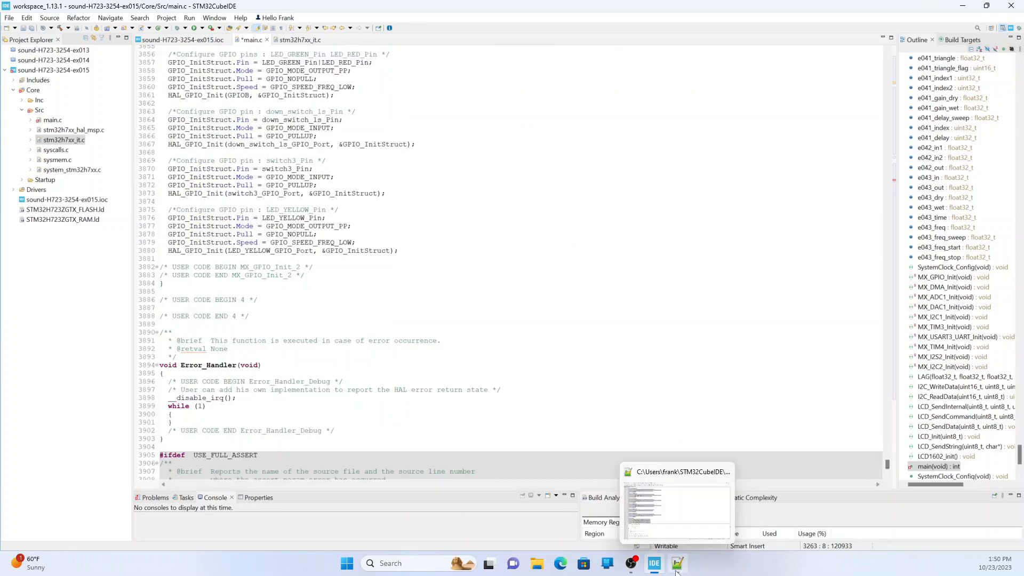
click(643, 543)
drag(1016, 431, 998, 511)
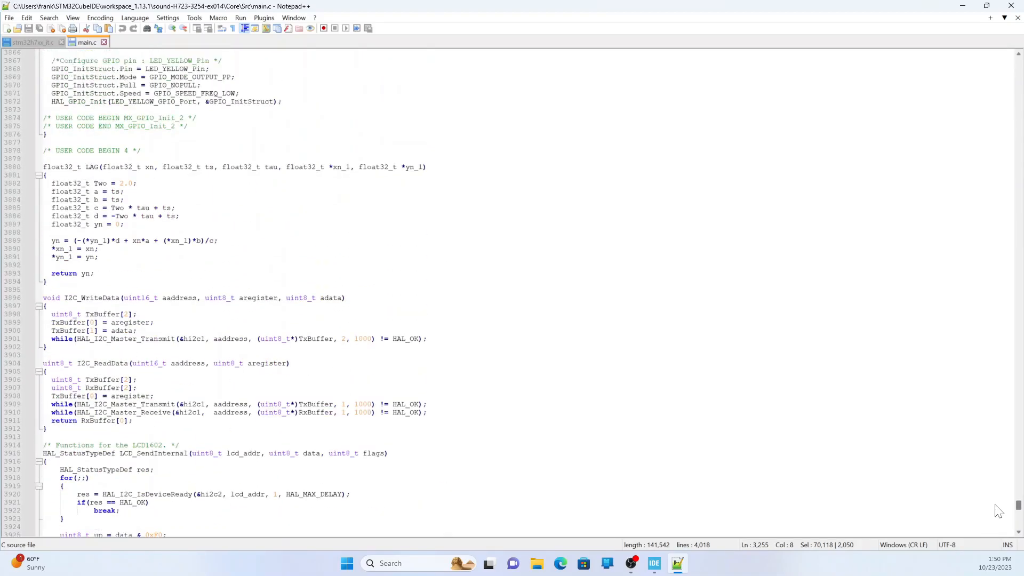
drag(42, 167, 163, 531)
scroll(512, 294, down, 3)
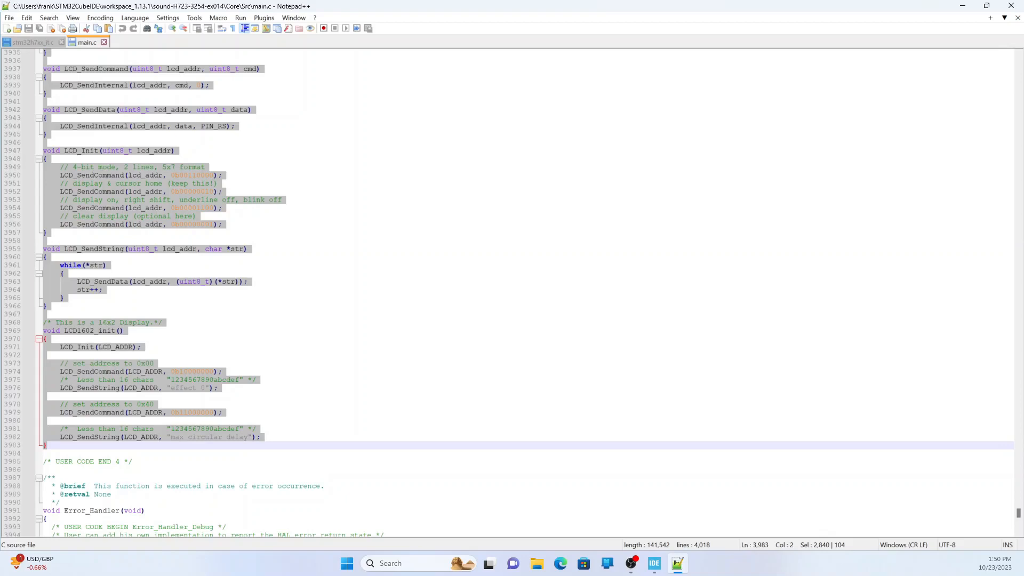
Paste the copied functions into the USER CODE 4 section of the ex015 main.c in STM32CubeIDE and review them
click(651, 568)
click(160, 308)
key(Return)
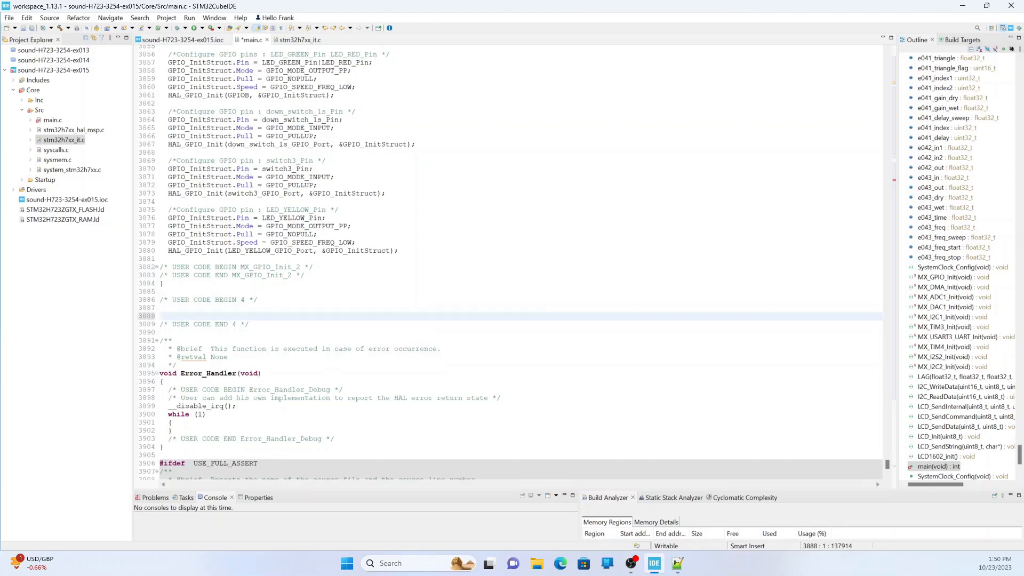
key(ctrl+v)
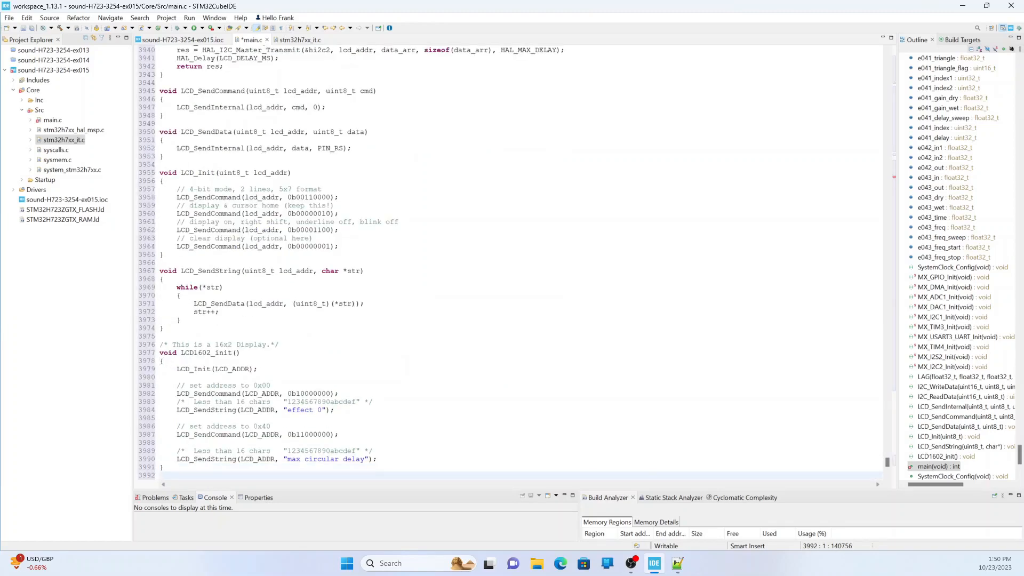
scroll(512, 261, down, 1)
scroll(511, 261, up, 4)
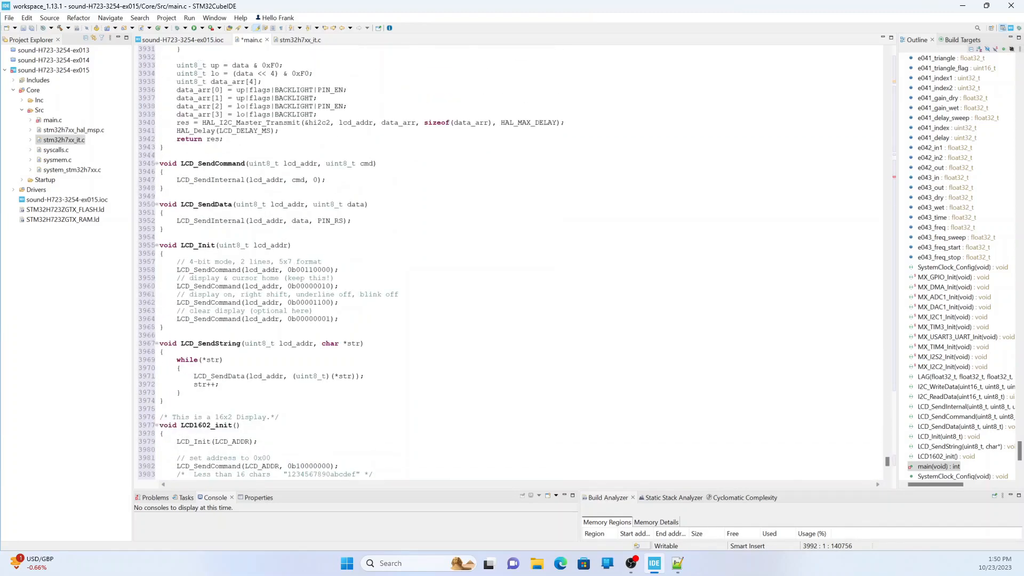
scroll(512, 261, up, 5)
scroll(512, 261, up, 3)
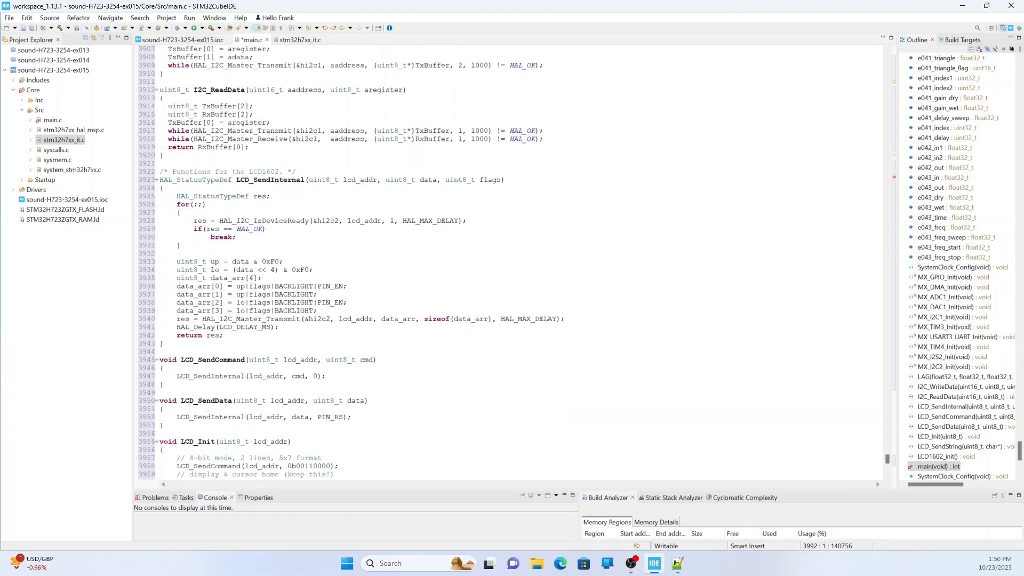
scroll(512, 261, up, 8)
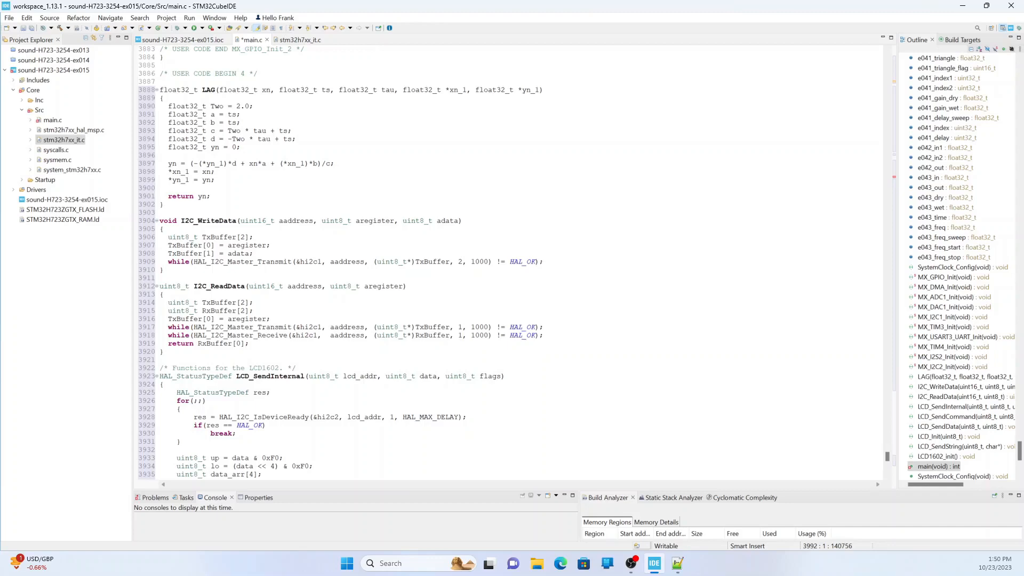
Show the ex015 stm32h7xx_it.c, and copy the extern __IO uint16_t interrupt_flag declaration from the ex013 stm32h7xx_it.c in Notepad++
click(297, 41)
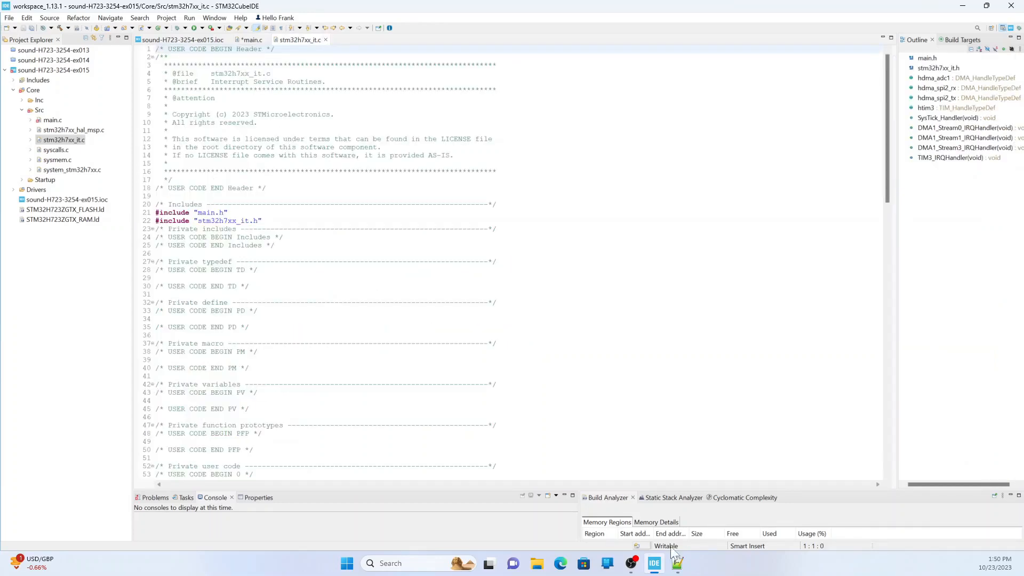
mouse_move(677, 568)
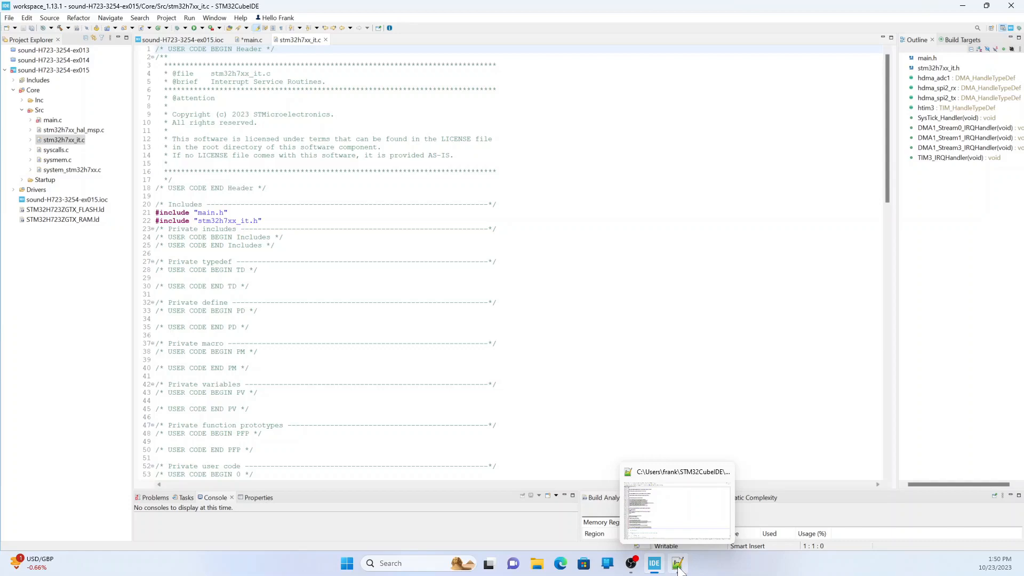
click(678, 566)
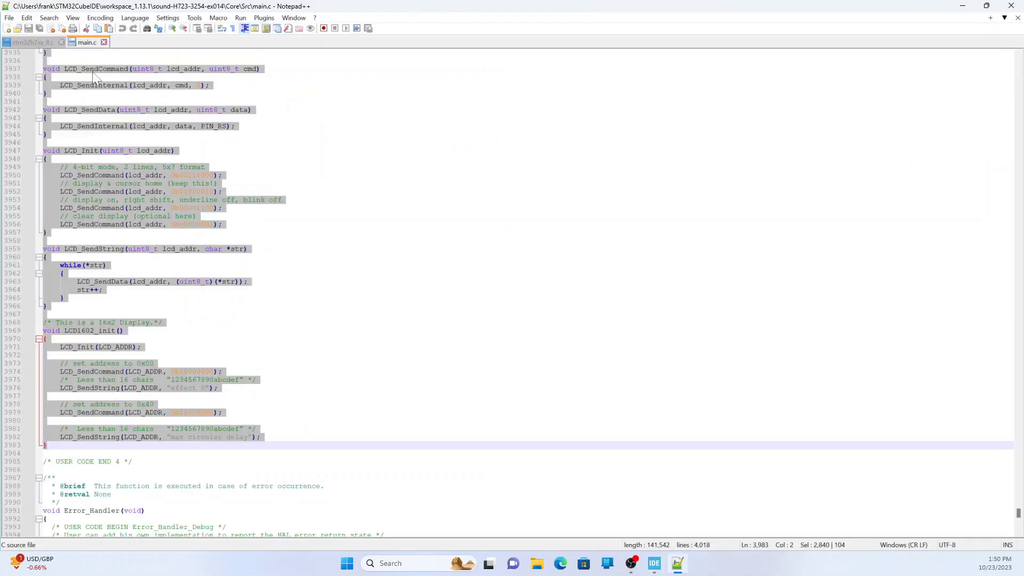
click(42, 42)
scroll(512, 293, up, 12)
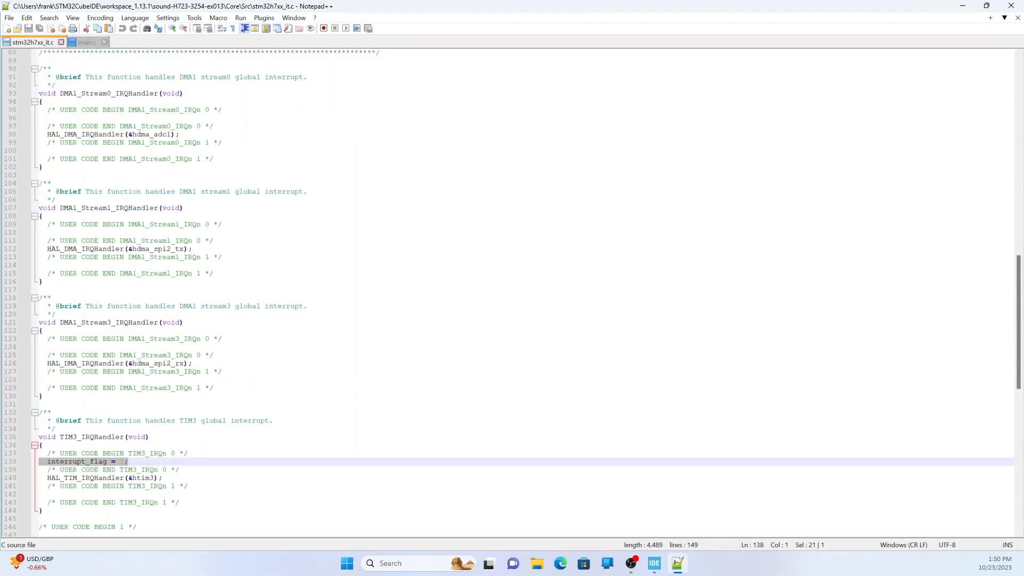
scroll(512, 293, up, 20)
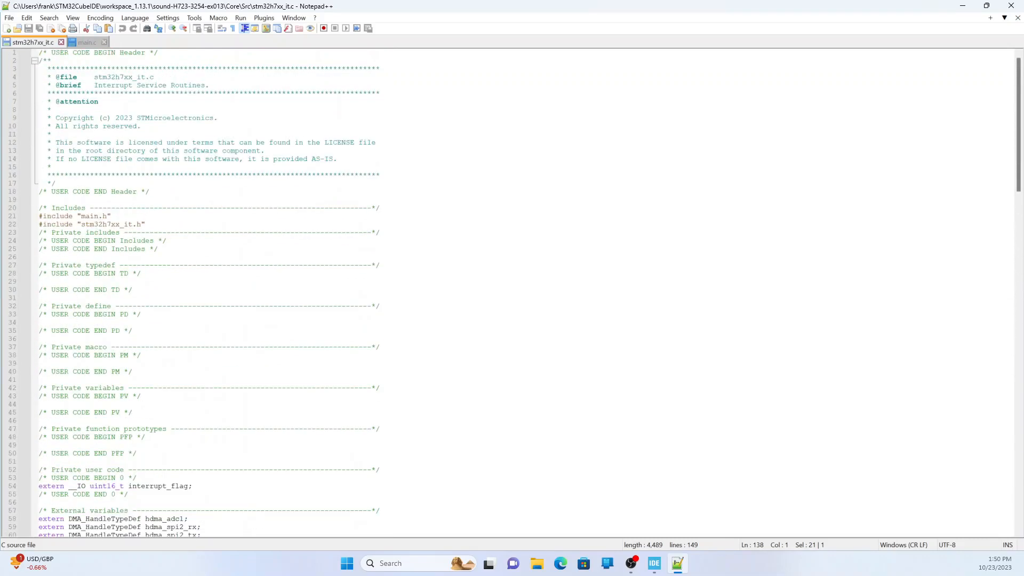
scroll(512, 294, down, 4)
drag(193, 388, 38, 388)
right_click(181, 390)
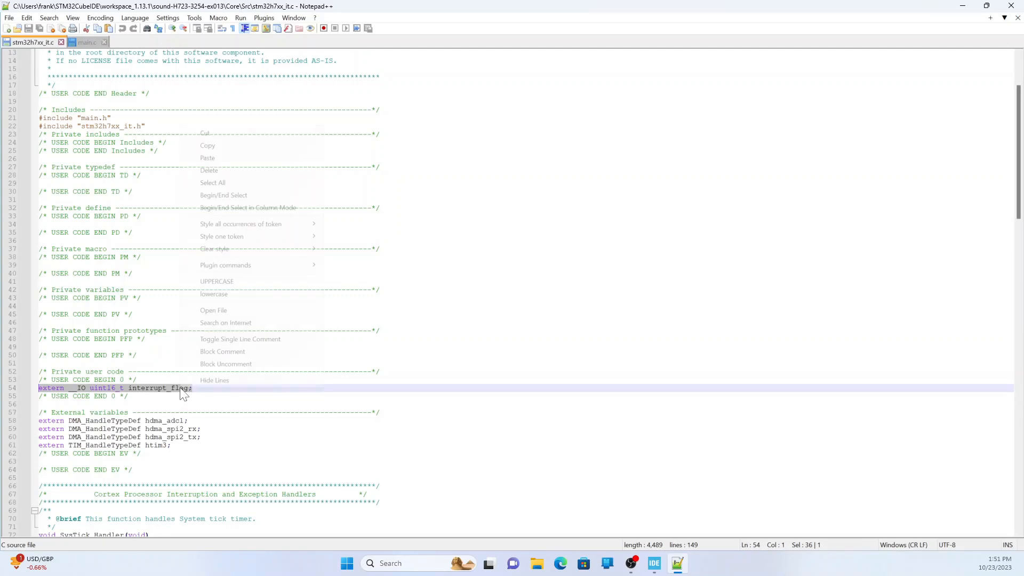
click(216, 146)
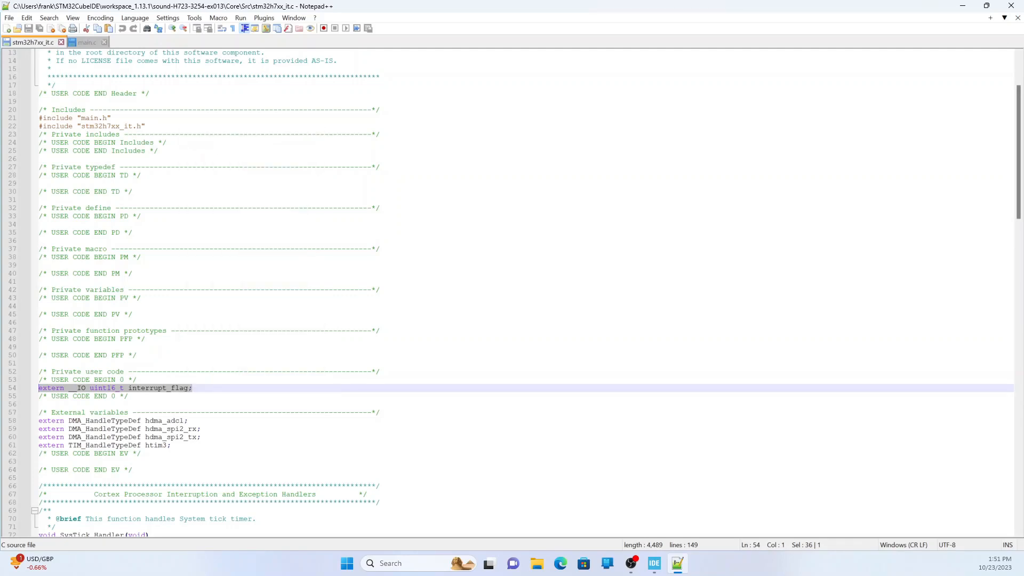
Paste the interrupt_flag declaration into the USER CODE 0 section of the ex015 stm32h7xx_it.c in STM32CubeIDE
click(654, 565)
scroll(512, 261, down, 4)
click(156, 384)
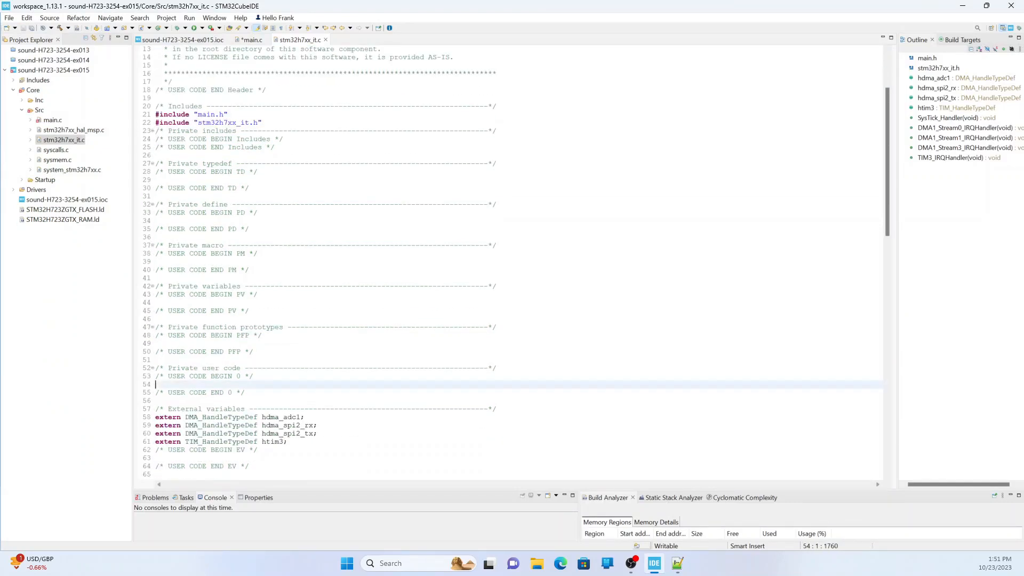
key(ctrl+v)
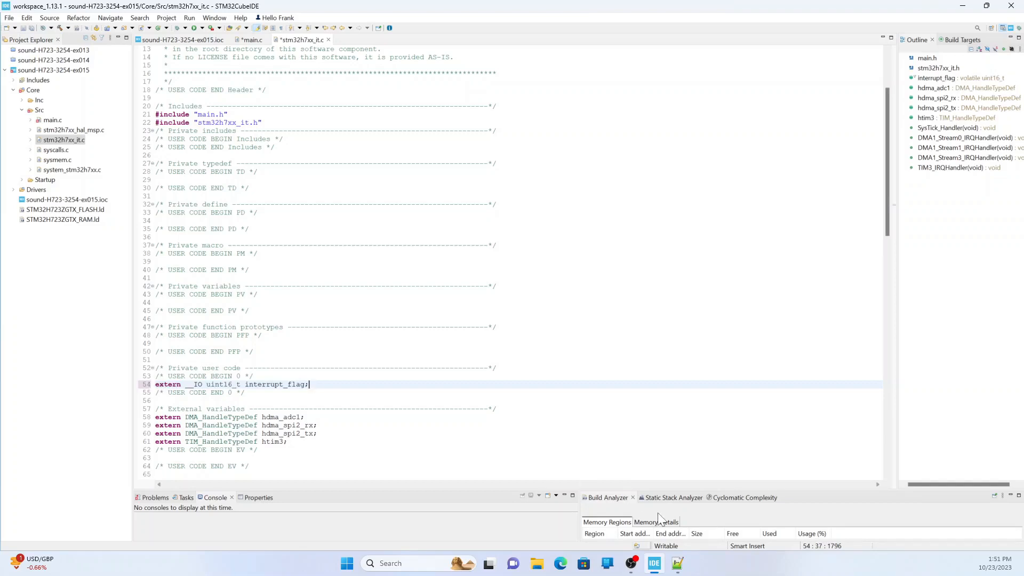
Locate the ex015 TIM3_IRQHandler, and copy the interrupt_flag = 1; line from the same handler of the ex013 stm32h7xx_it.c in Notepad++
scroll(517, 267, down, 19)
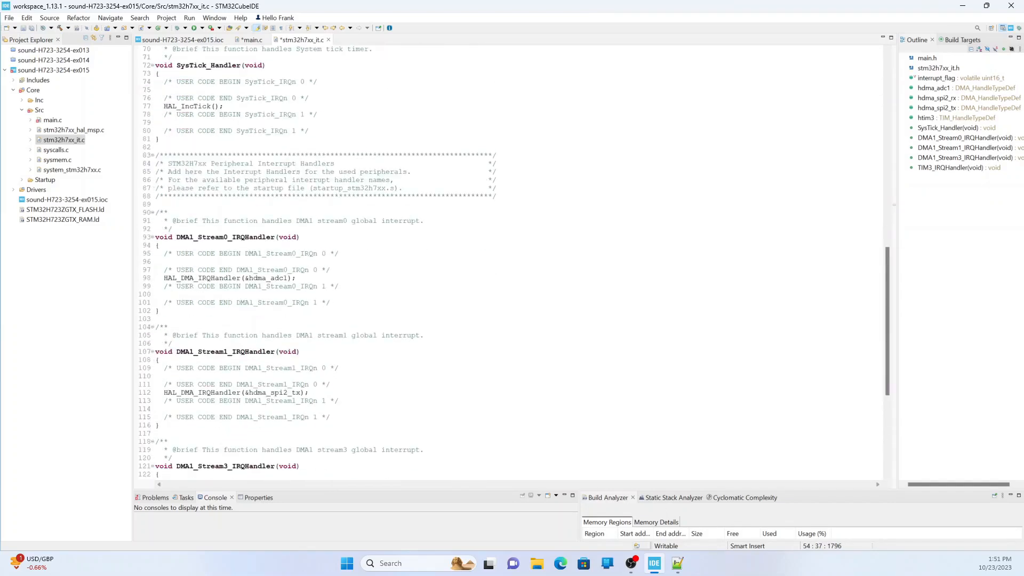
scroll(512, 261, down, 9)
click(165, 386)
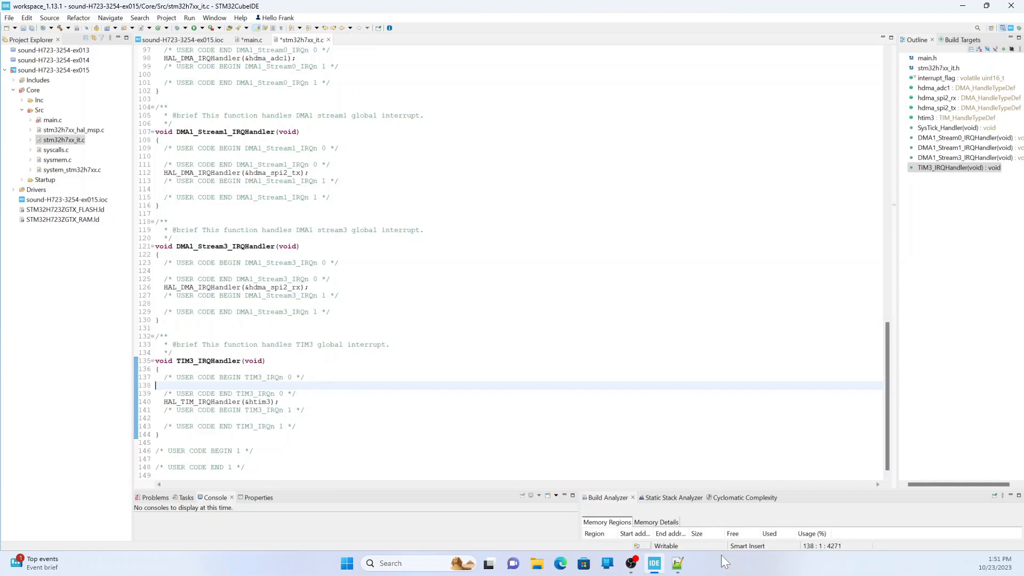
mouse_move(677, 567)
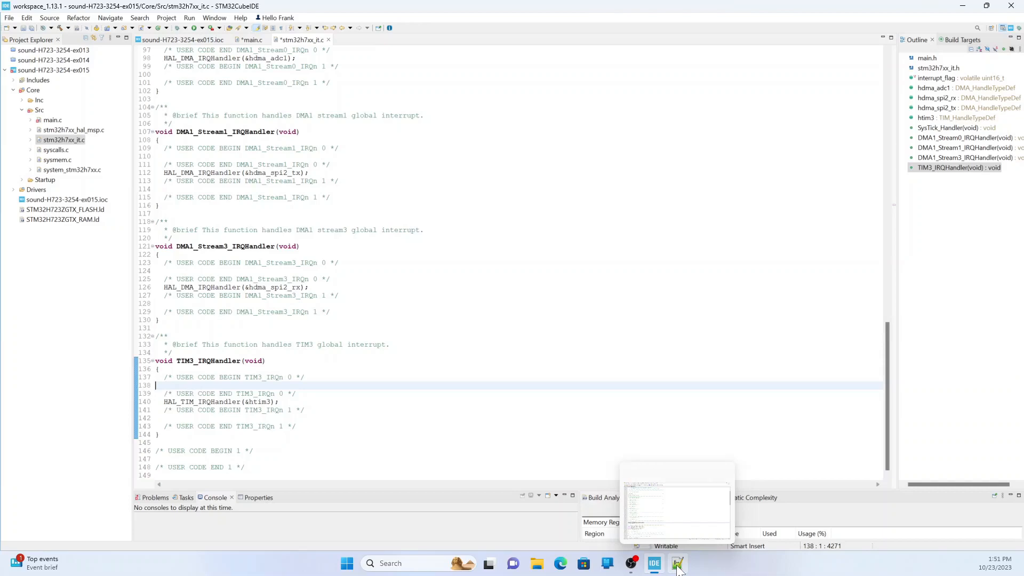
click(677, 567)
scroll(512, 267, down, 20)
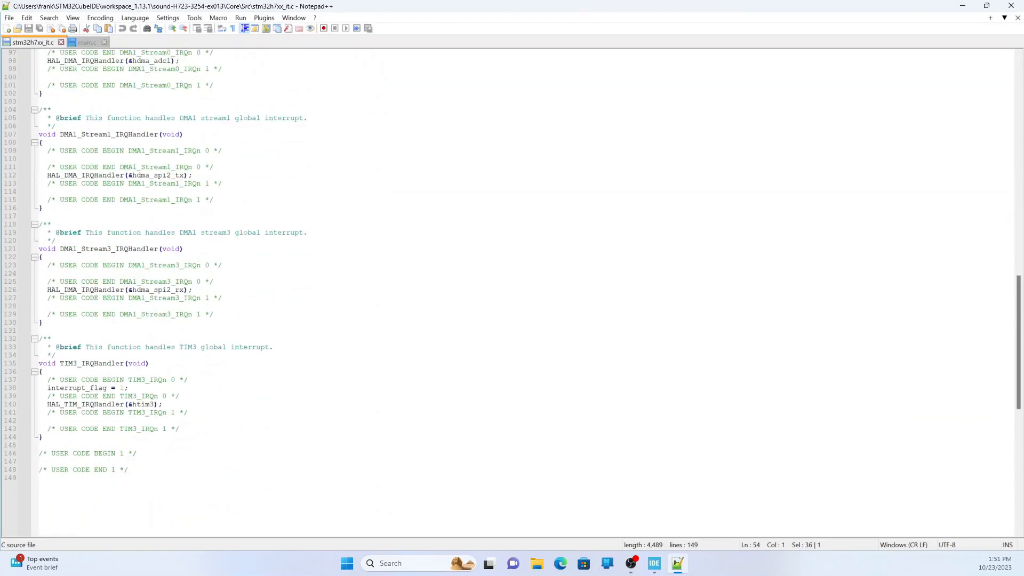
scroll(512, 293, down, 1)
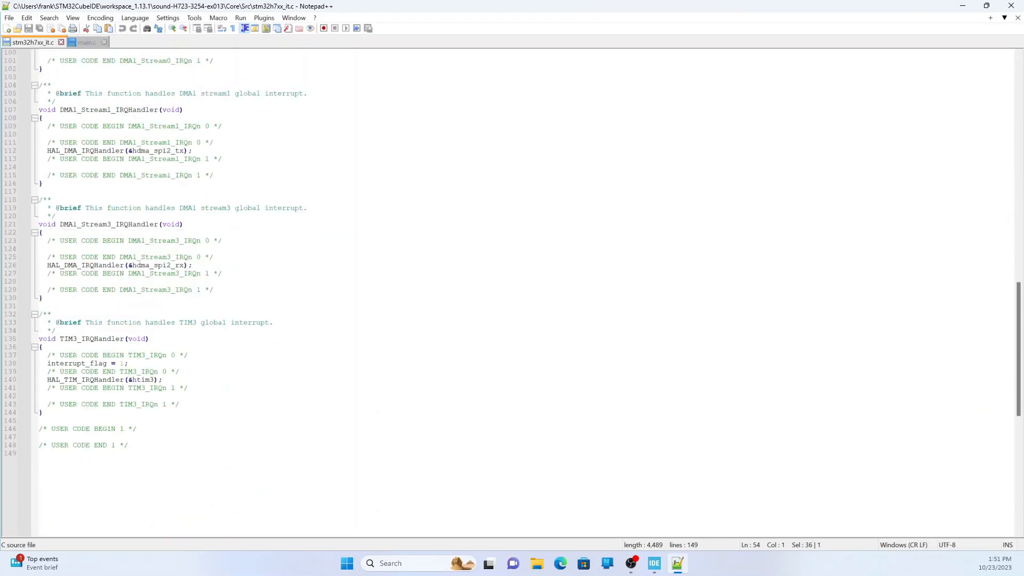
scroll(512, 293, up, 4)
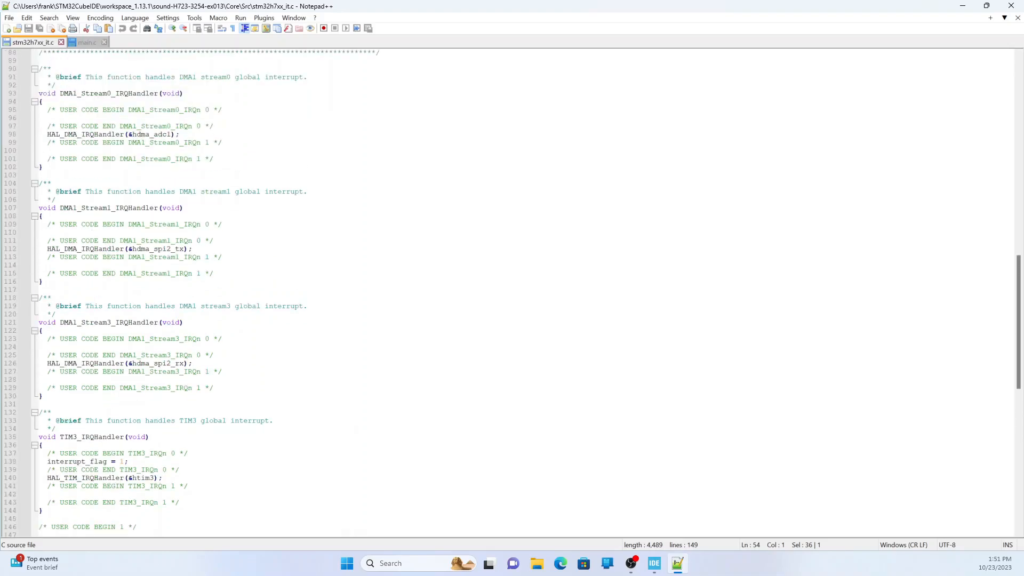
scroll(512, 293, down, 3)
drag(129, 388, 26, 394)
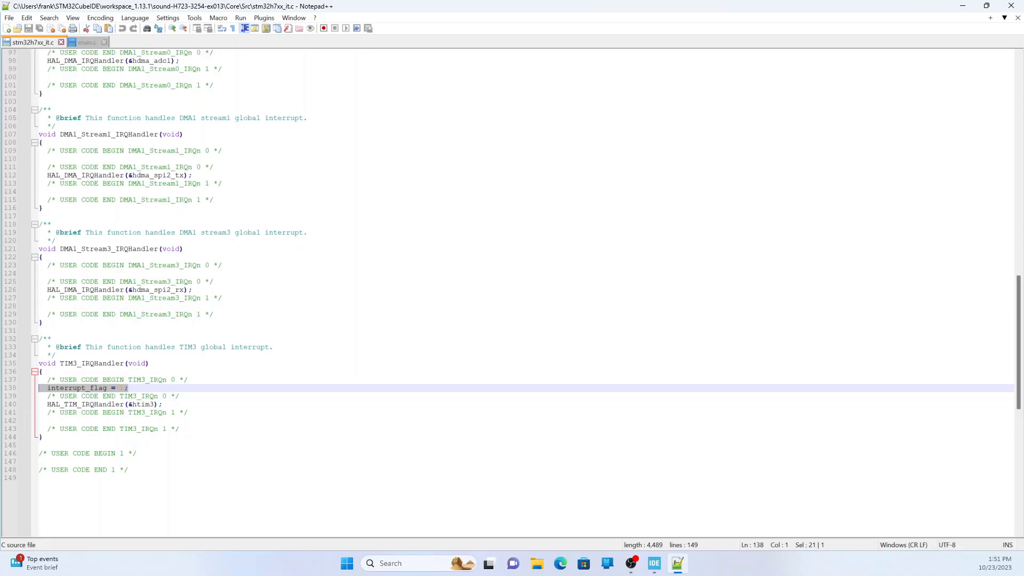
Paste interrupt_flag = 1; into the TIM3_IRQn 0 user section of the ex015 stm32h7xx_it.c in STM32CubeIDE, and align its indentation
click(654, 563)
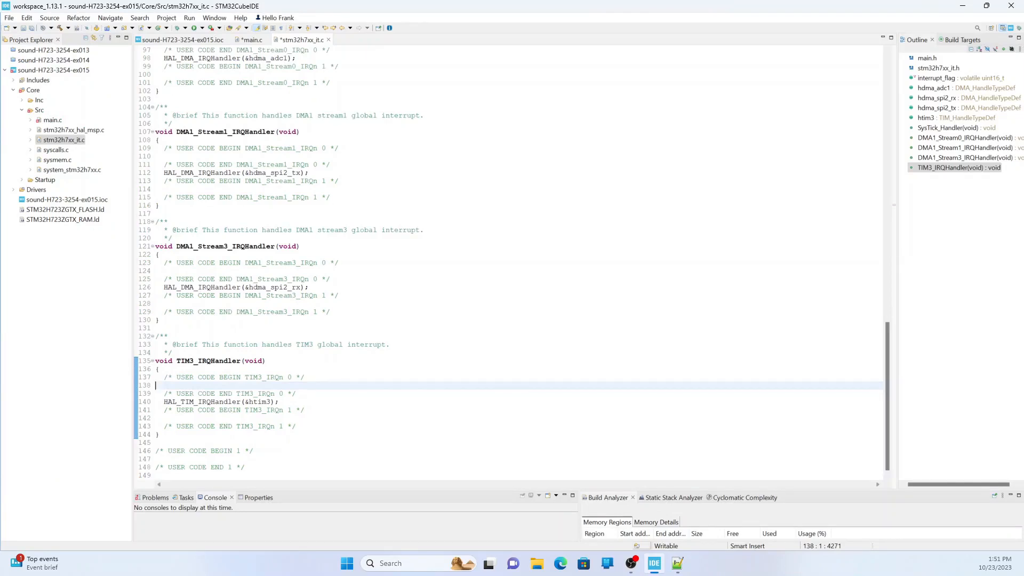
key(ctrl+v)
key(Home)
key(BackSpace)
key(BackSpace)
key(BackSpace)
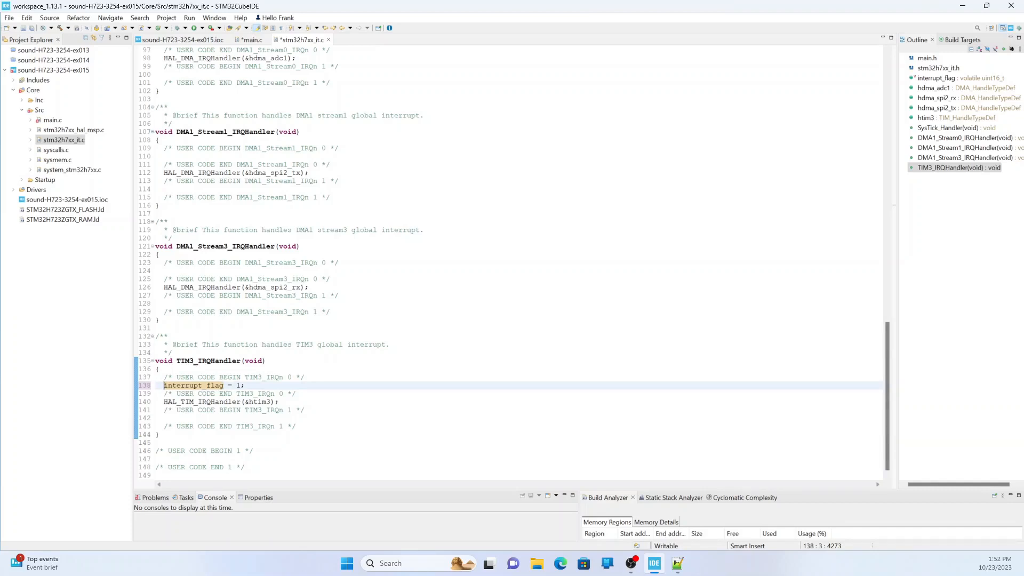
Save the ex015 main.c and stm32h7xx_it.c files
click(251, 39)
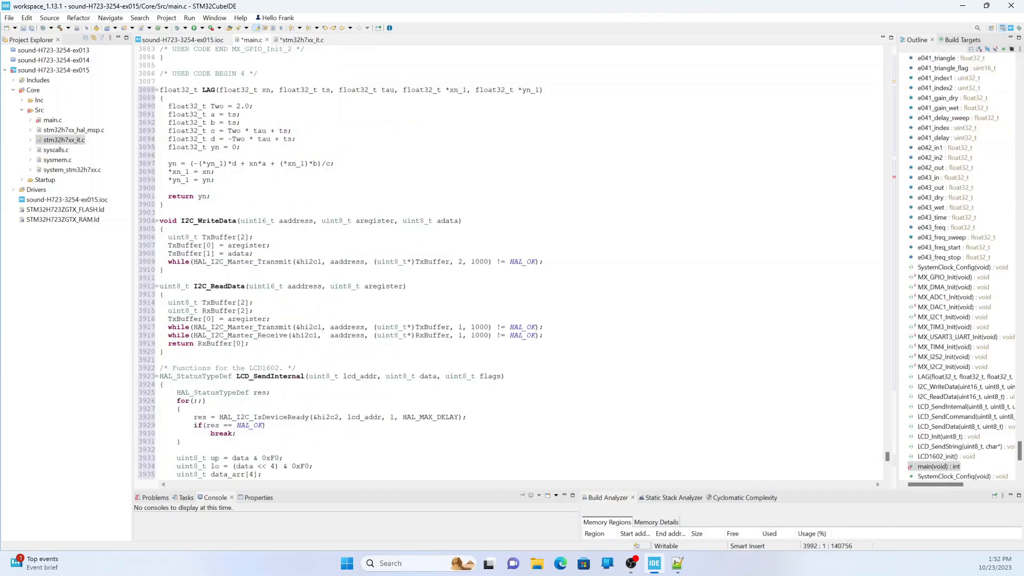
click(24, 28)
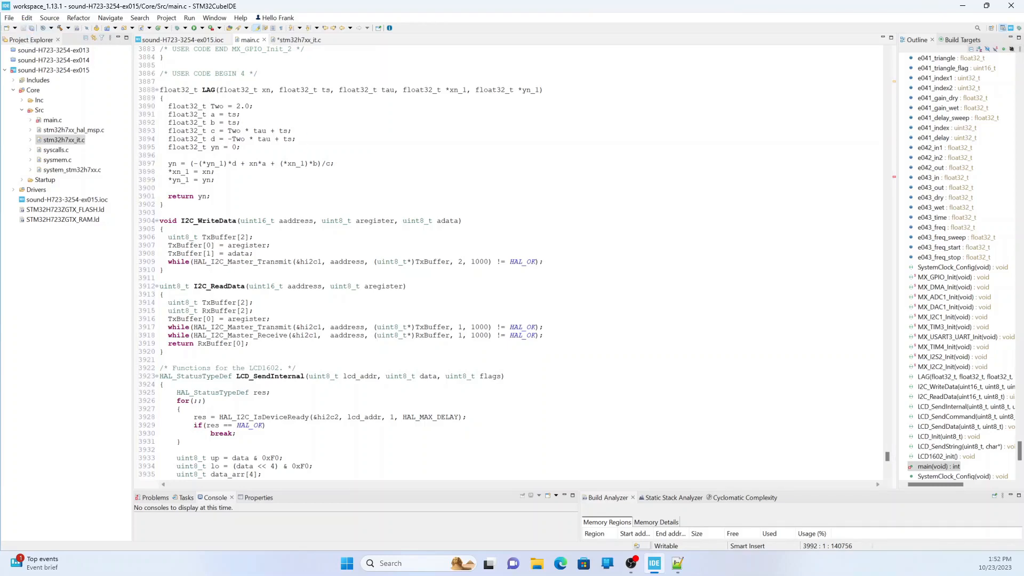
click(31, 28)
click(167, 19)
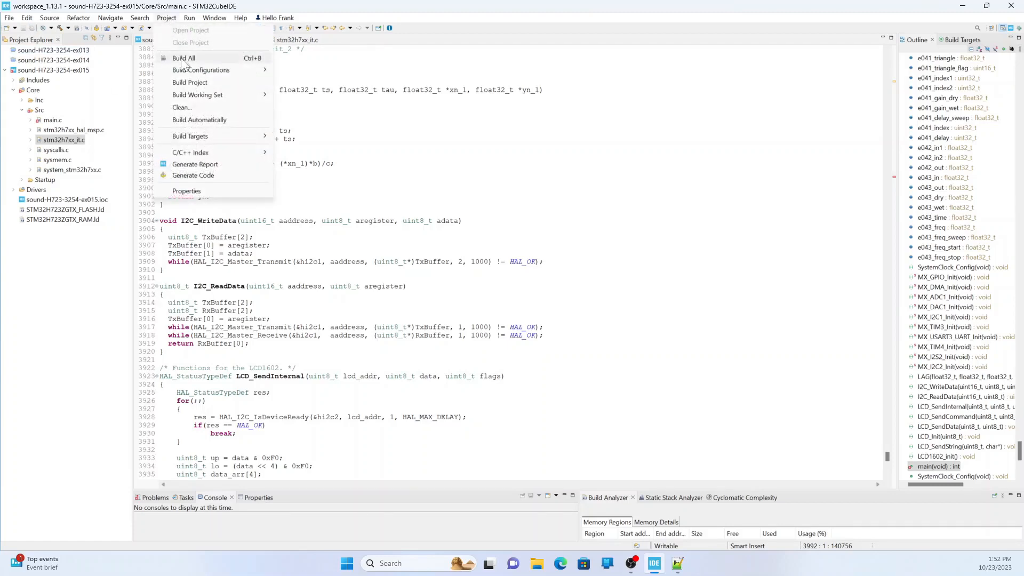
click(195, 193)
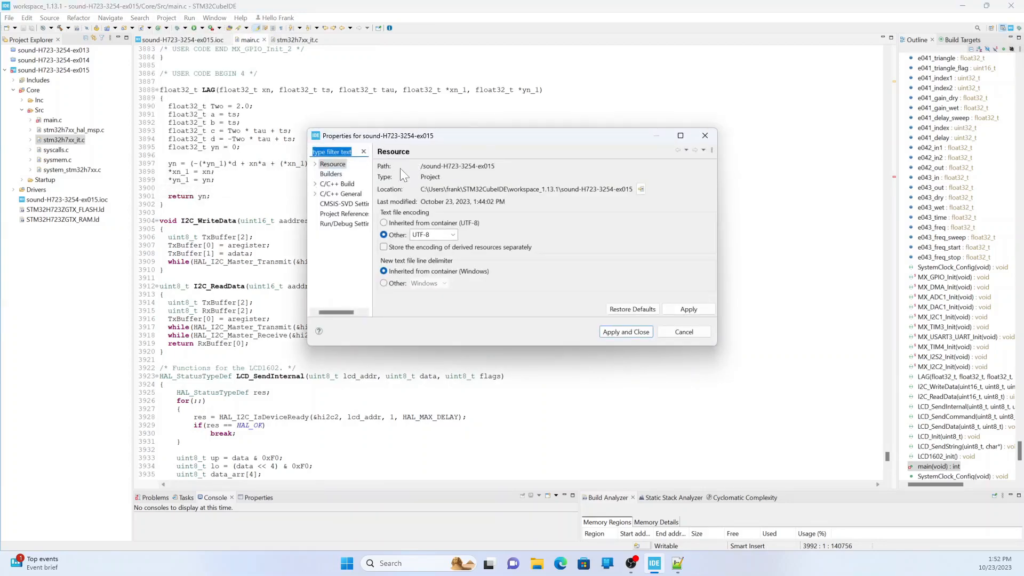
click(678, 333)
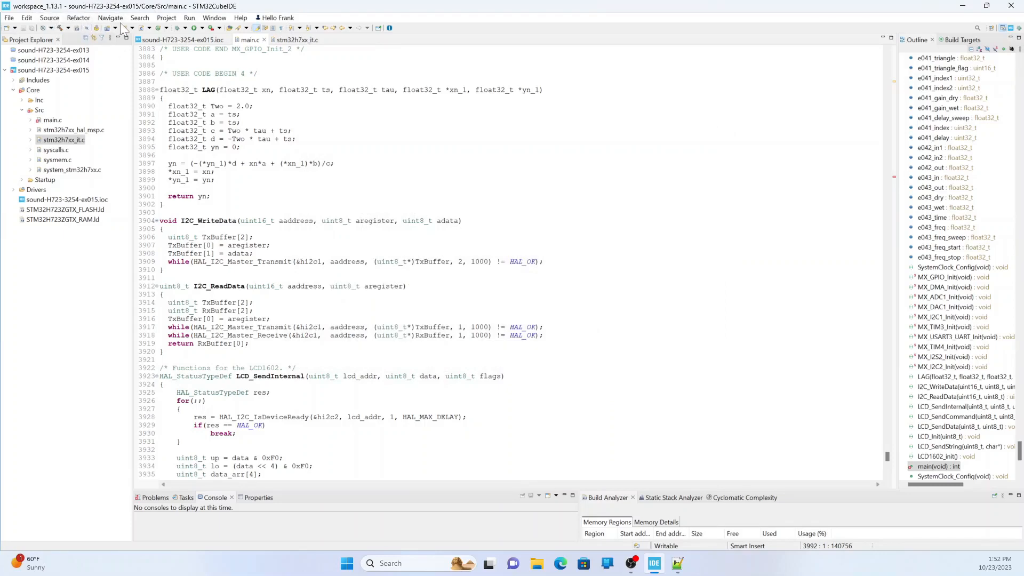
In the ex015 project's C/C++ Build MCU Settings, enable float support for printf and scanf from newlib-nano, and apply
click(166, 18)
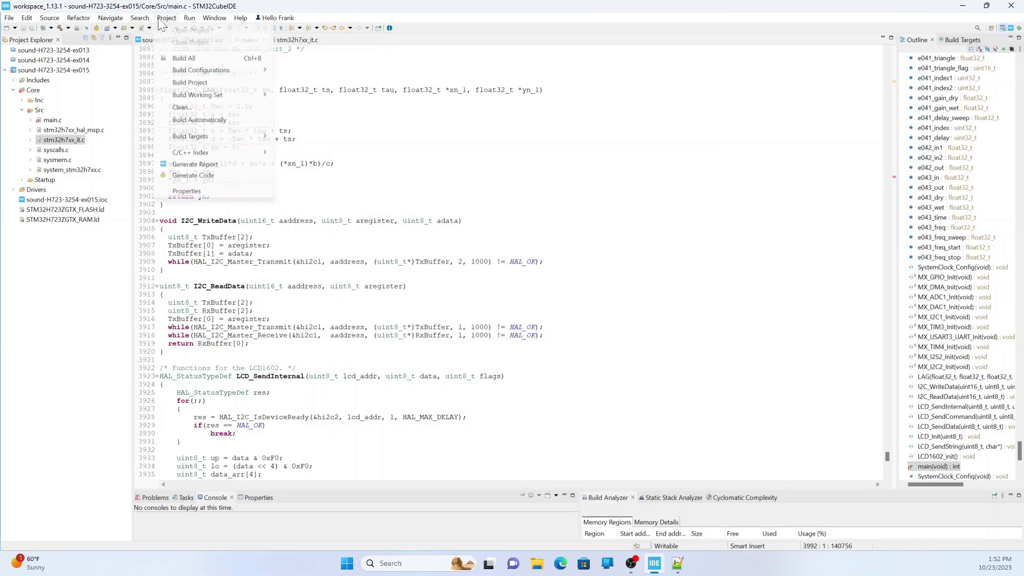
click(211, 192)
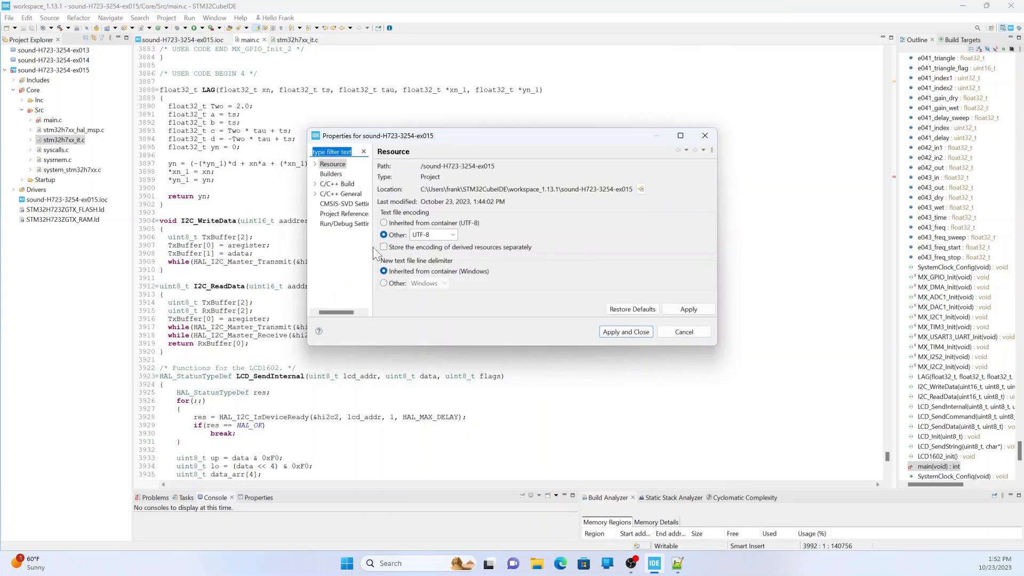
click(330, 184)
click(315, 183)
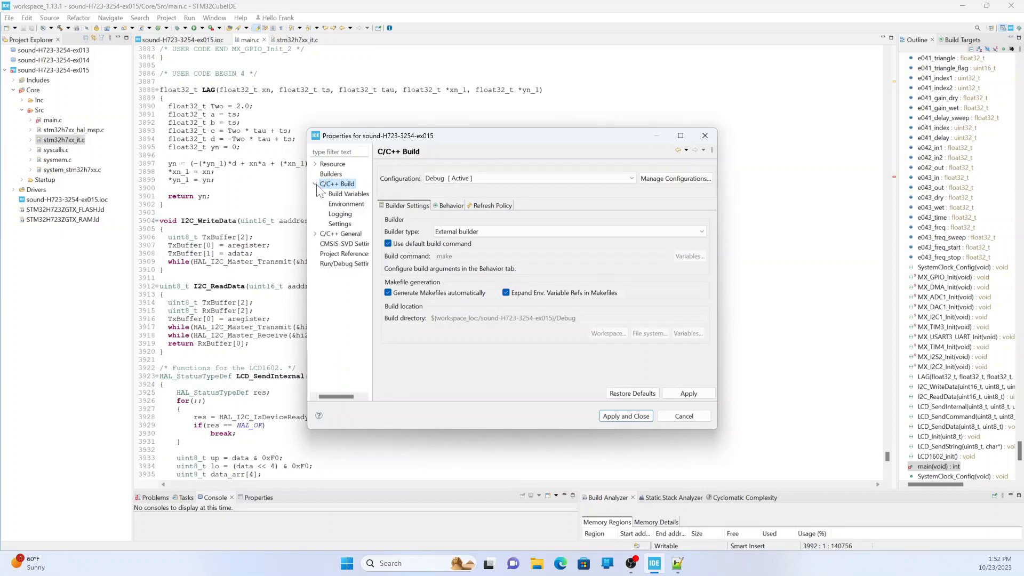
click(337, 224)
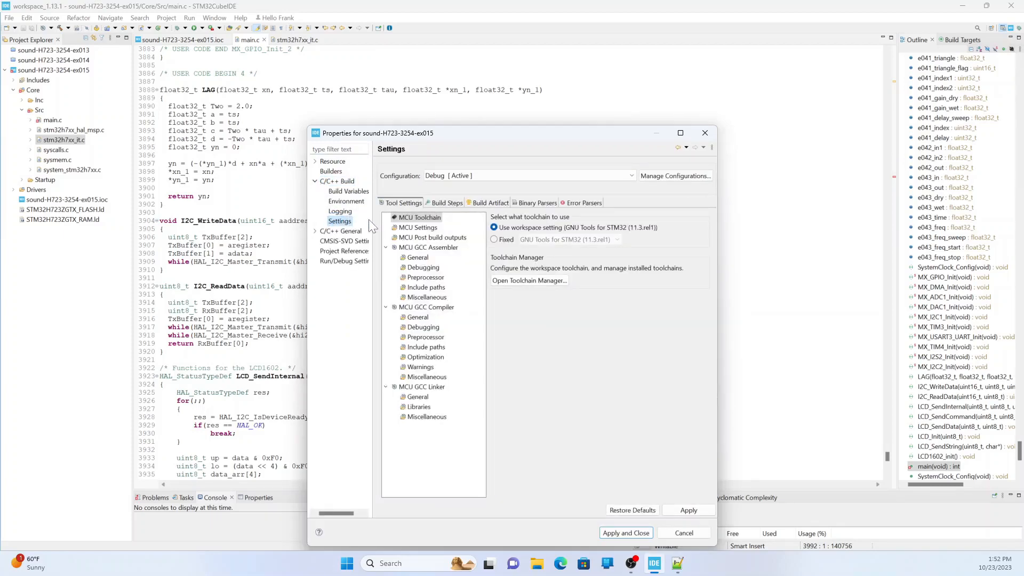
click(411, 228)
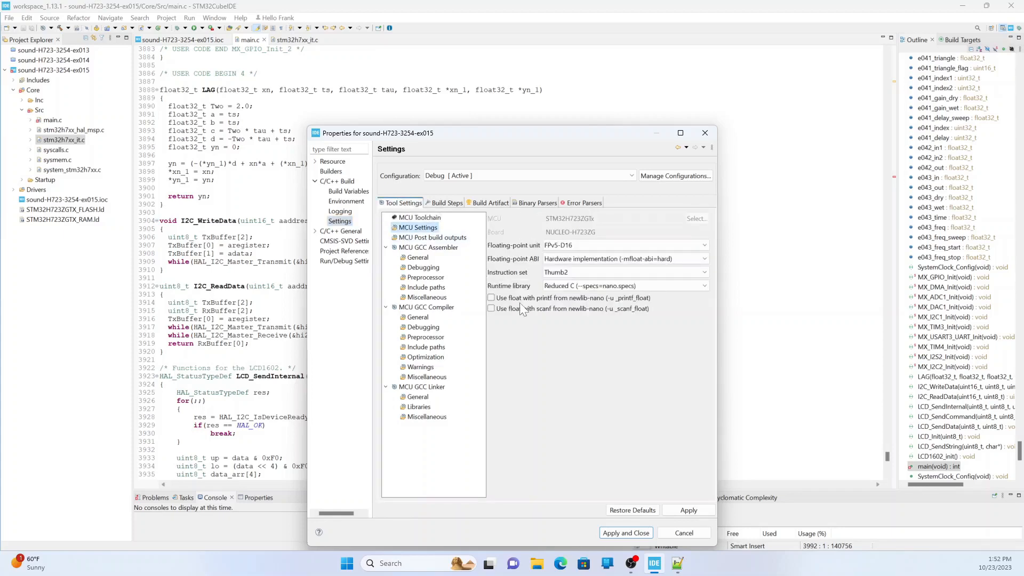
click(492, 299)
click(635, 534)
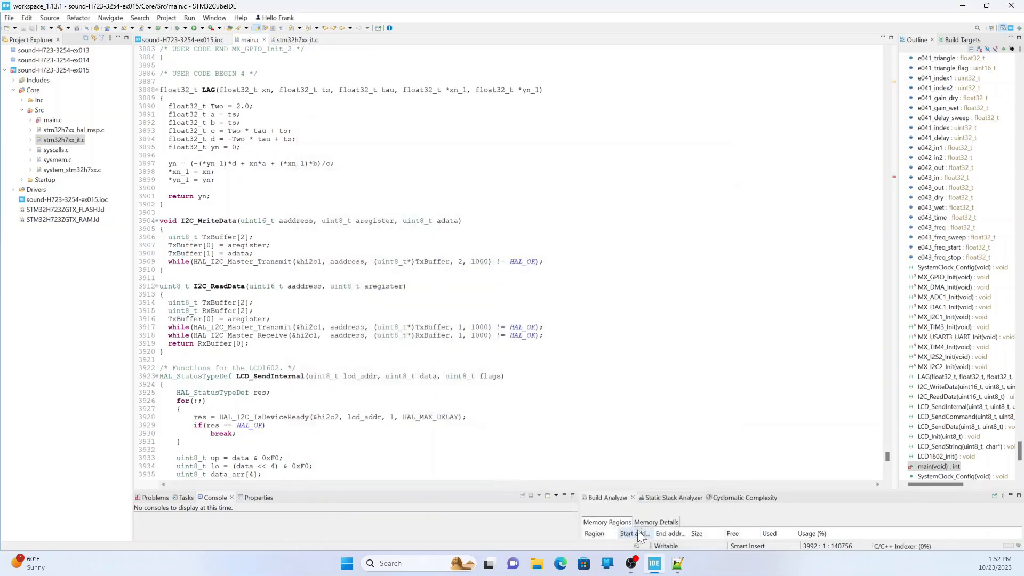
Switch to File Explorer, open the Repository shortcut in Documents > STM32, and show its contents in Details view
click(963, 6)
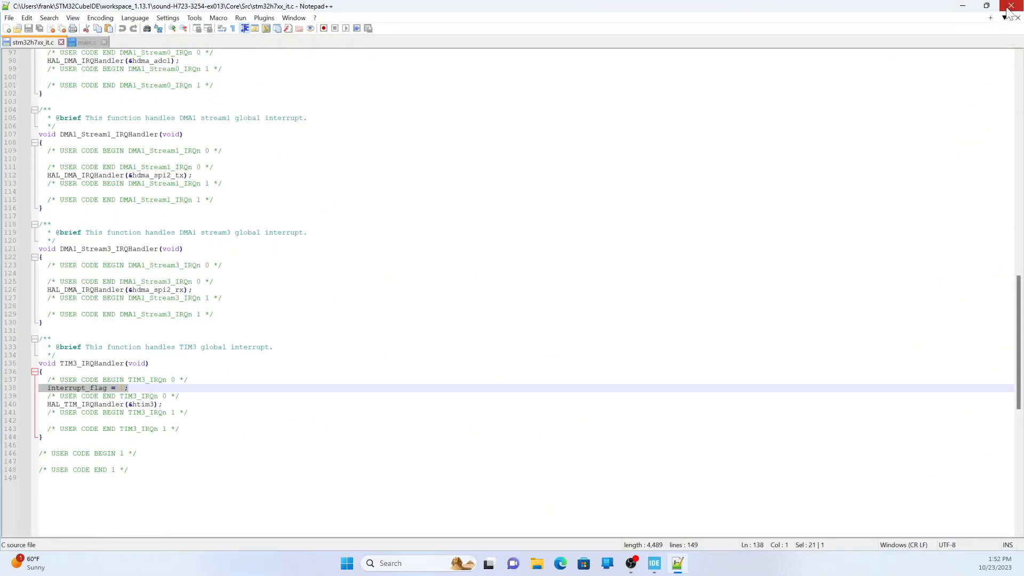
click(957, 7)
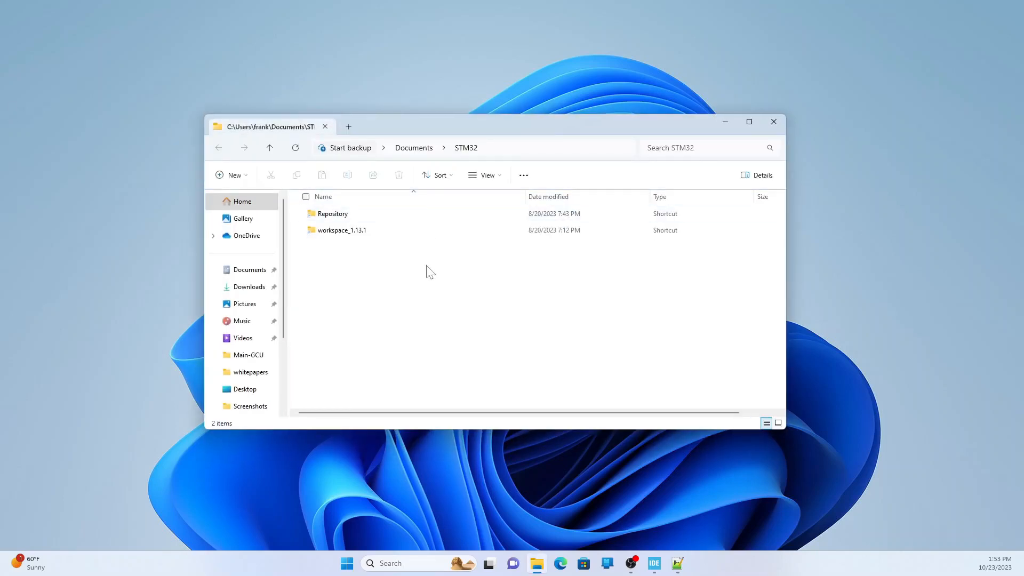
click(335, 232)
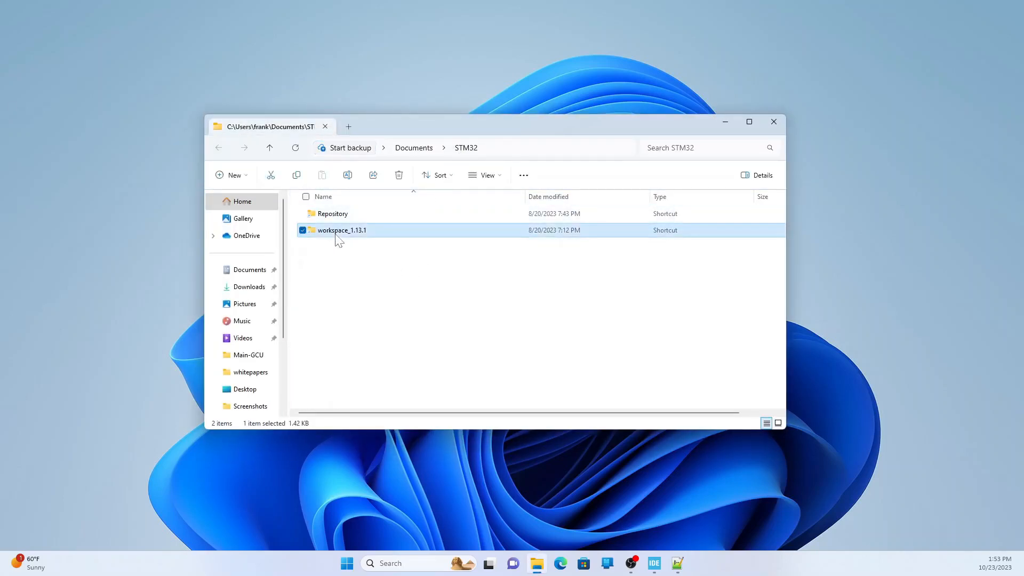
click(326, 216)
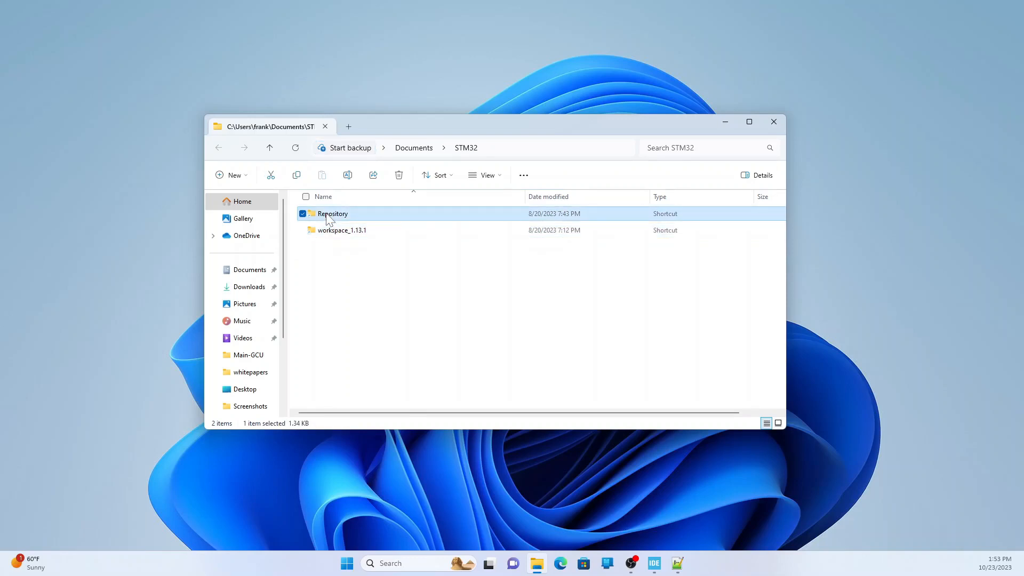
double_click(327, 216)
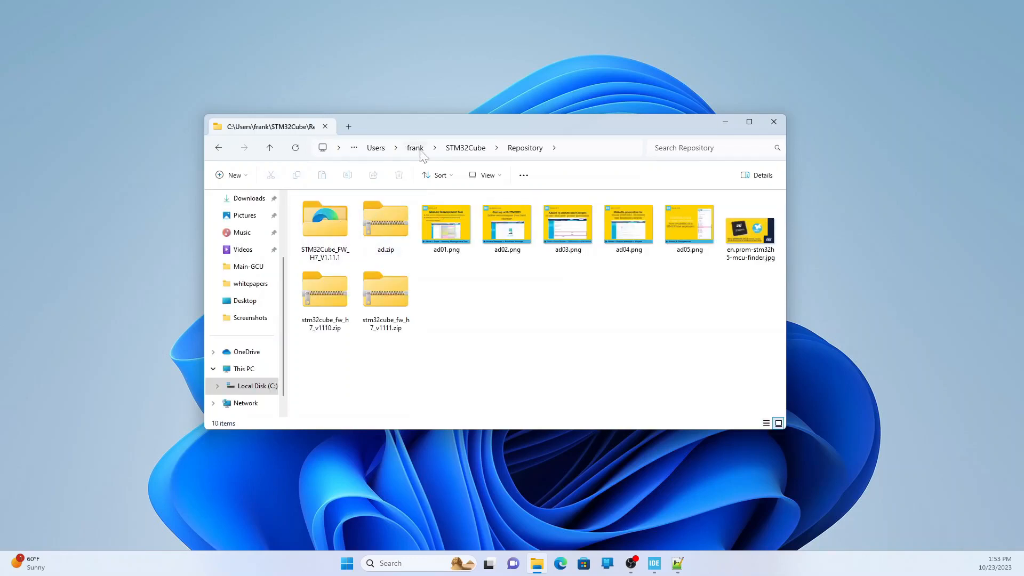
click(501, 178)
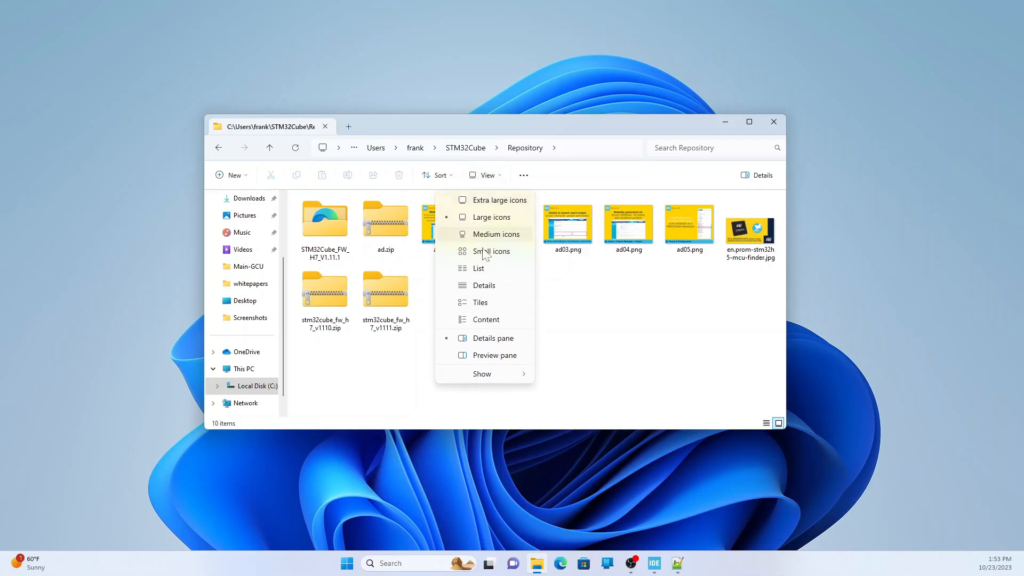
click(484, 286)
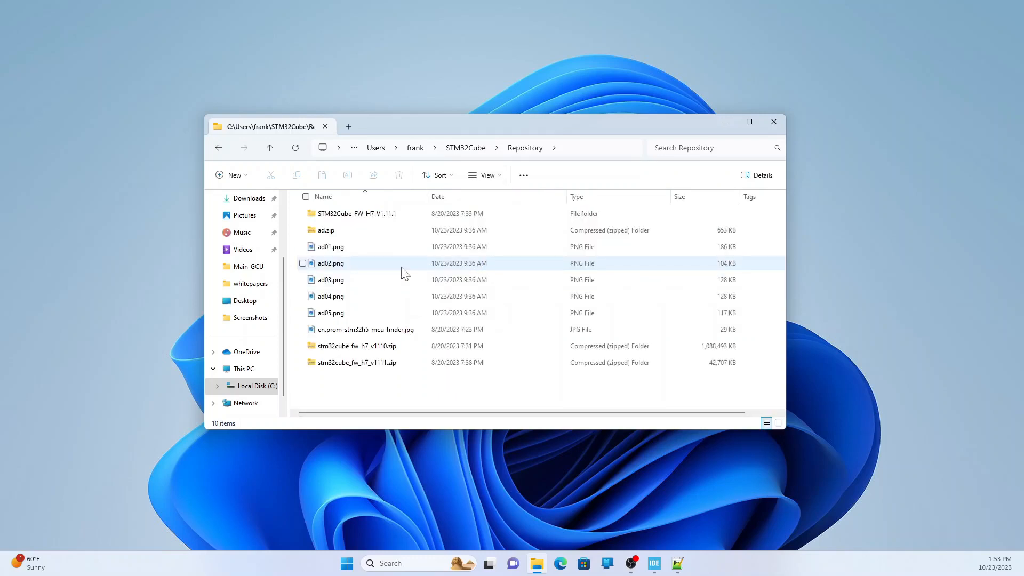
mouse_move(403, 273)
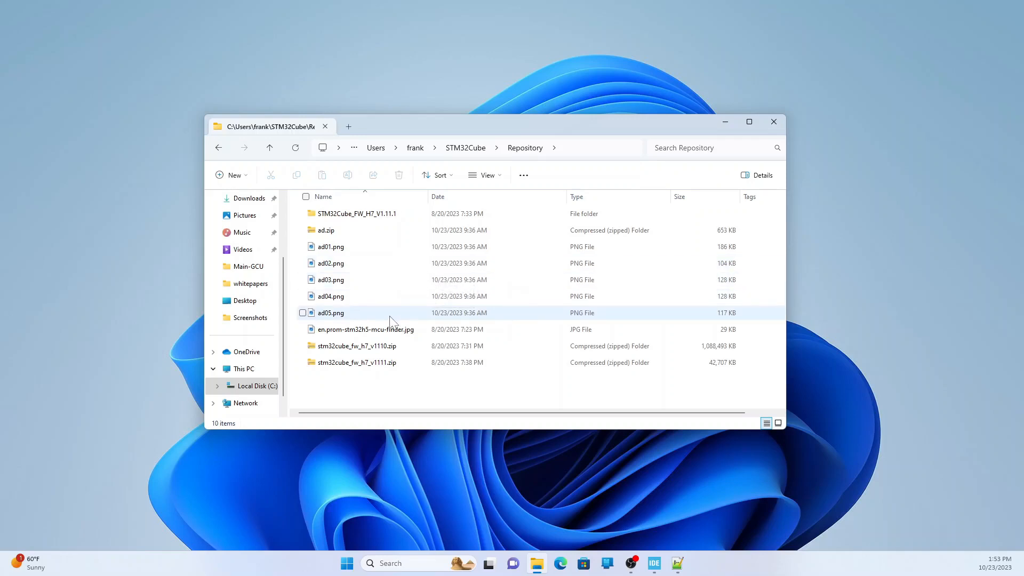
Go to STM32Cube_FW_H7_V1.11.1\Drivers\CMSIS\DSP\Include in the Repository and copy that folder's full path
double_click(356, 214)
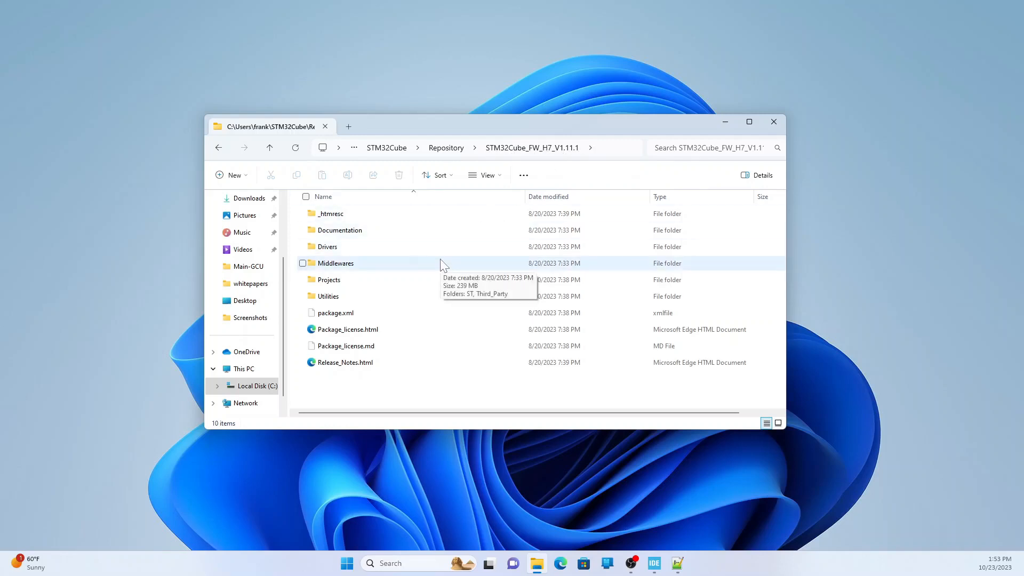
double_click(319, 250)
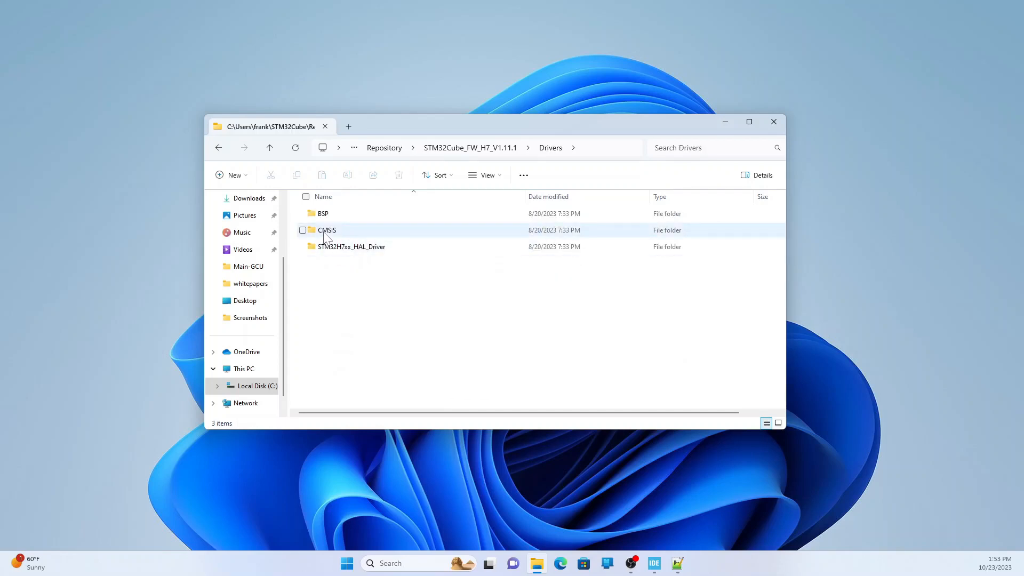
double_click(324, 233)
click(350, 283)
double_click(350, 283)
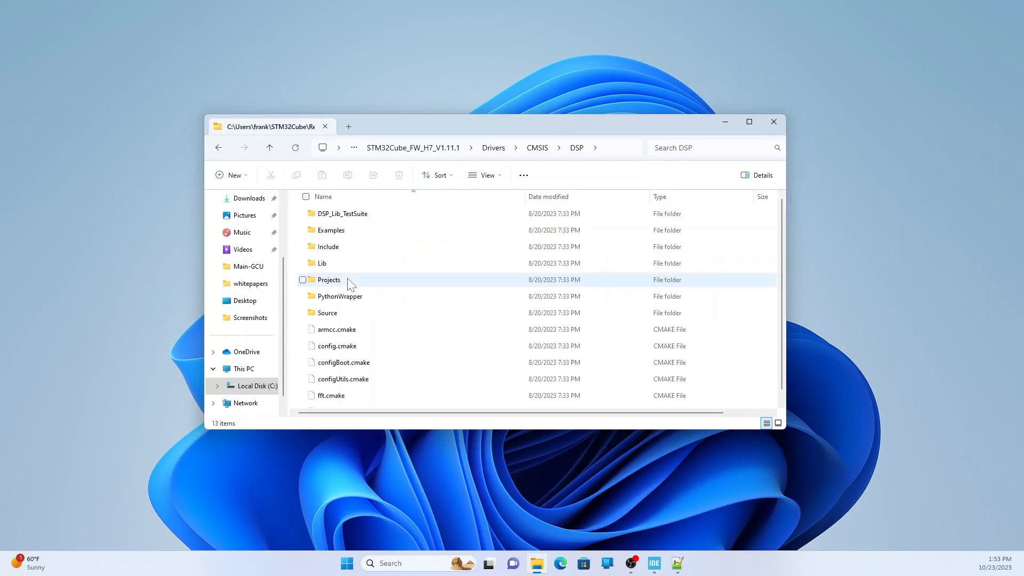
double_click(326, 247)
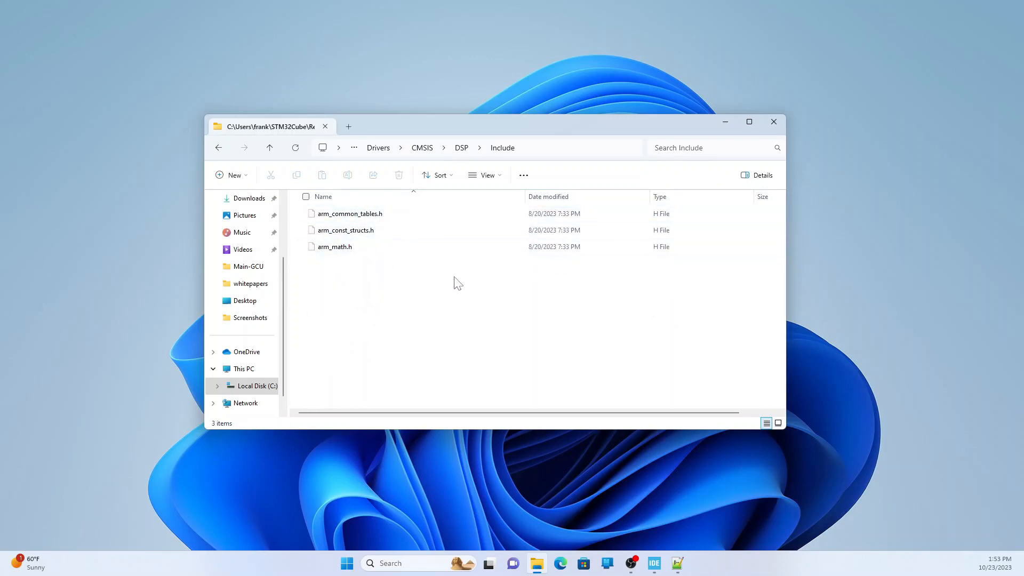
click(577, 149)
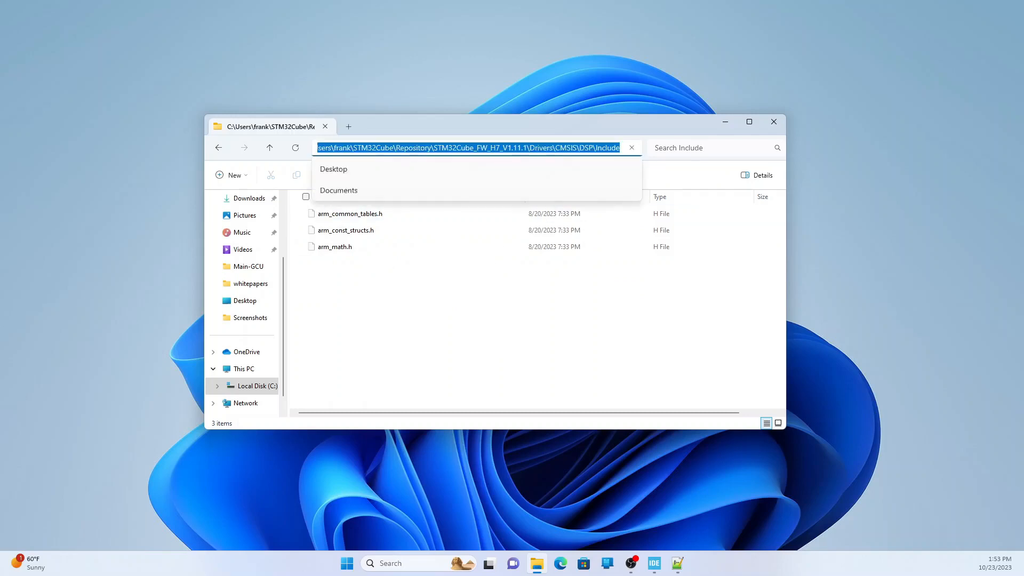
right_click(557, 149)
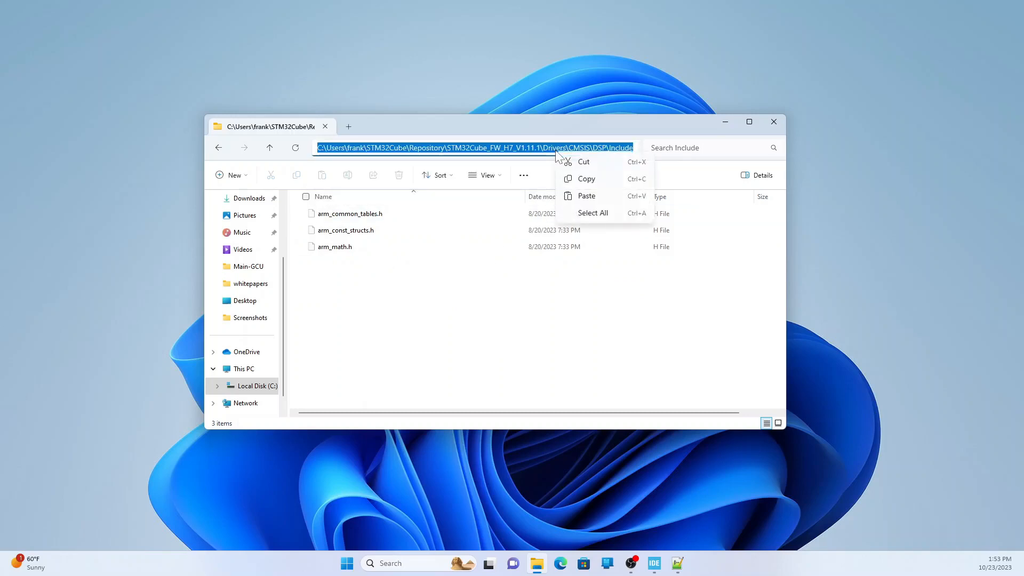
click(568, 178)
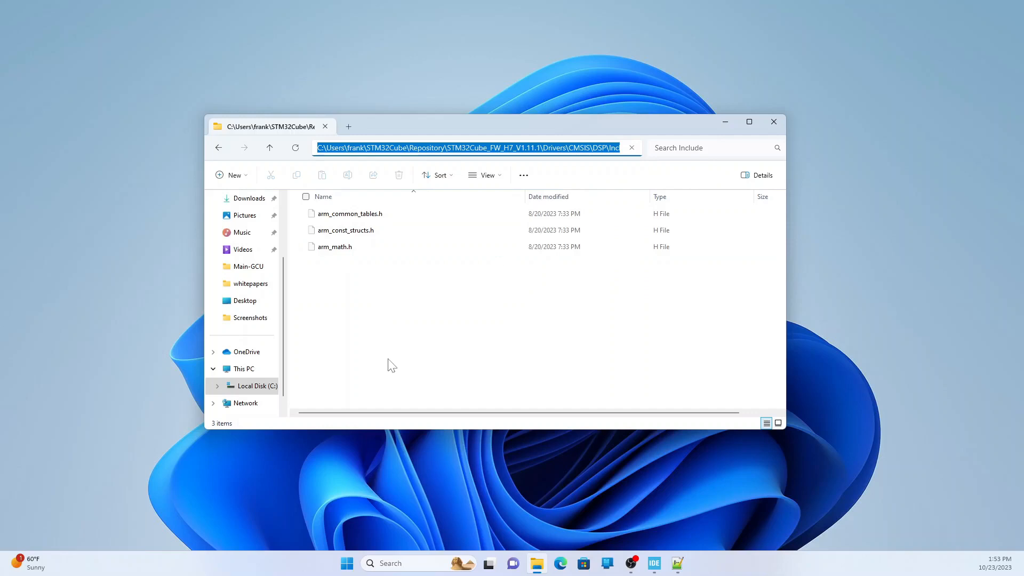
In STM32CubeIDE, add the copied CMSIS\DSP\Include directory to the ex015 project's MCU GCC Compiler include paths
click(654, 564)
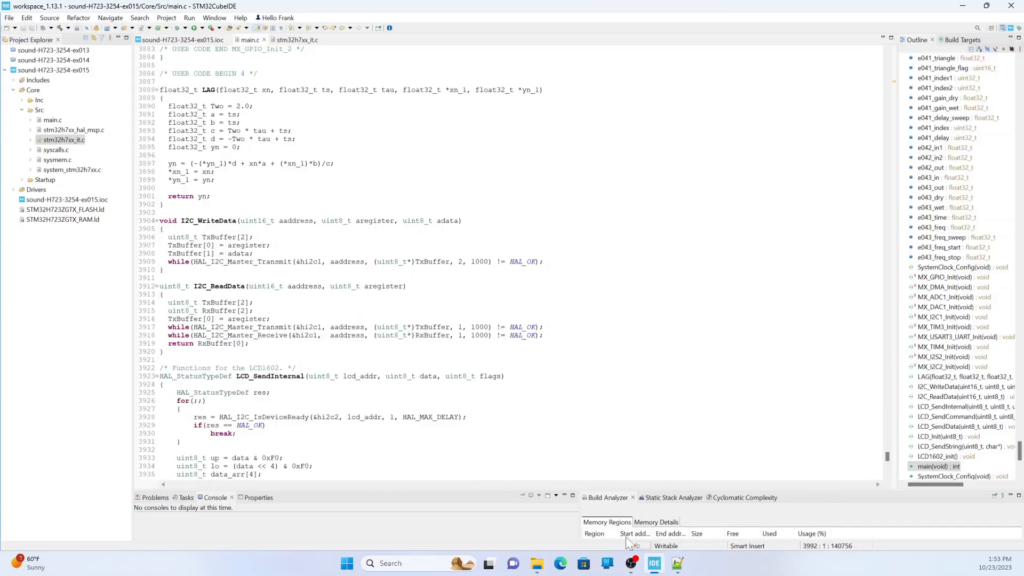
click(162, 19)
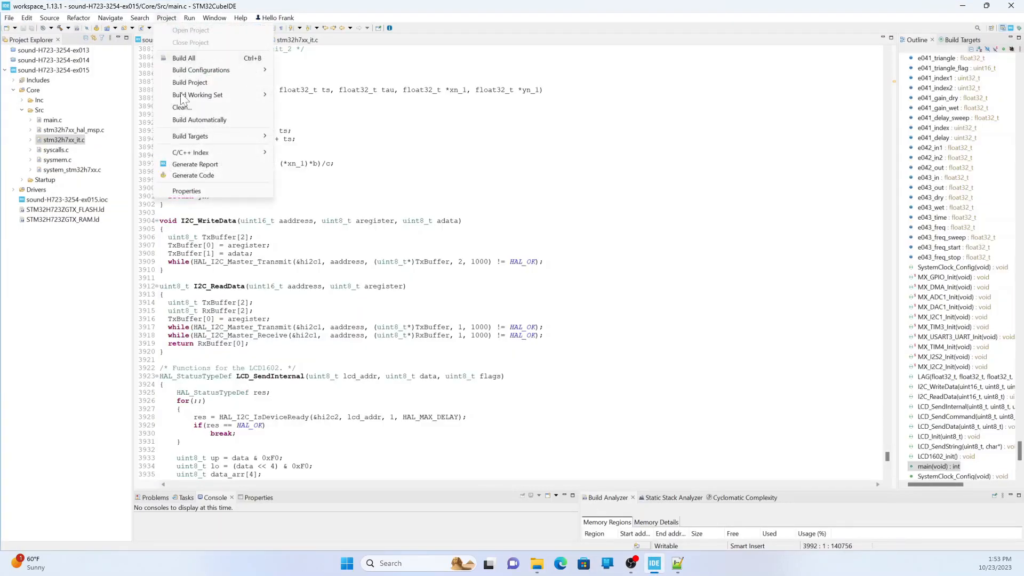
click(187, 191)
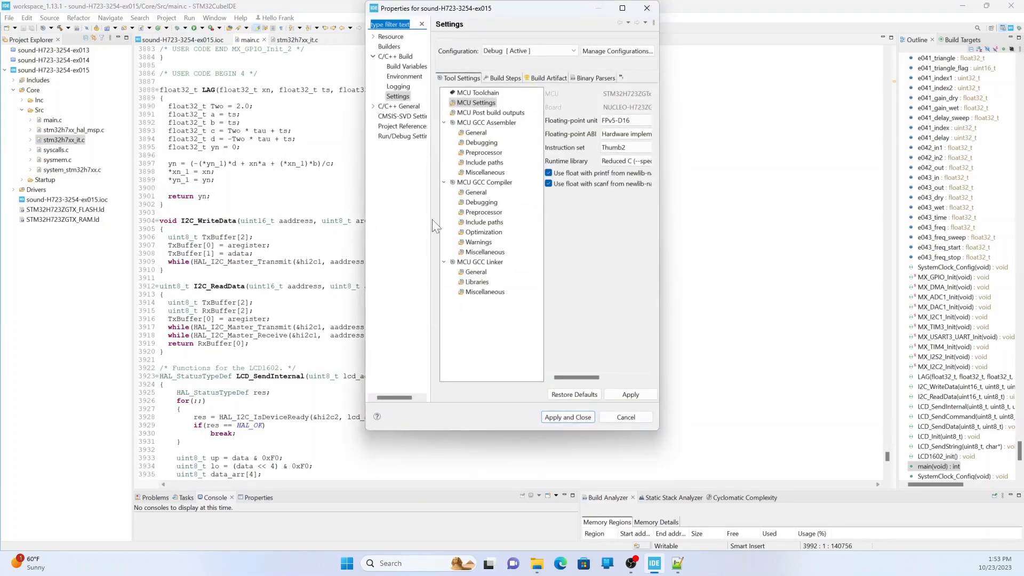
click(484, 221)
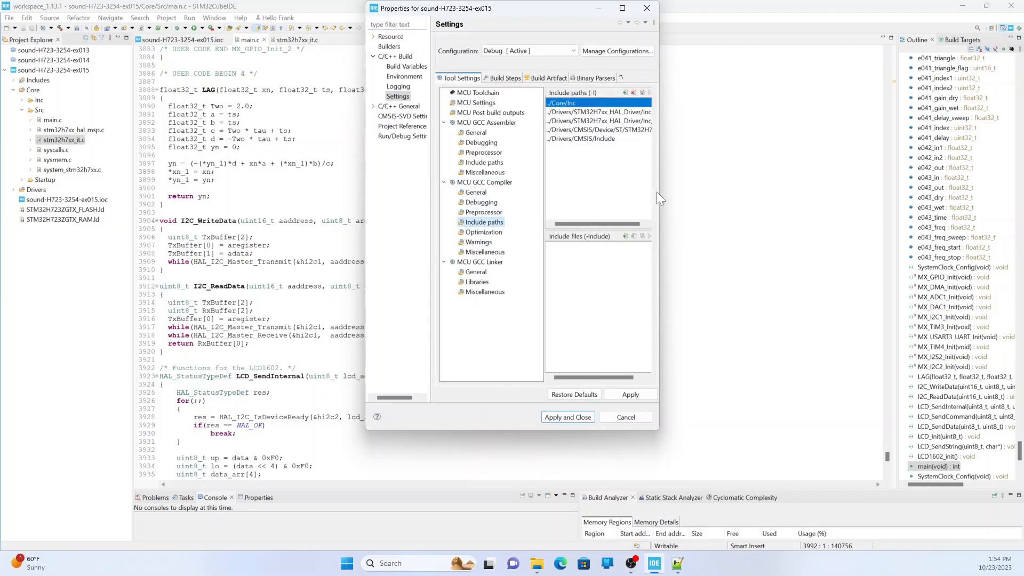
drag(658, 193, 750, 206)
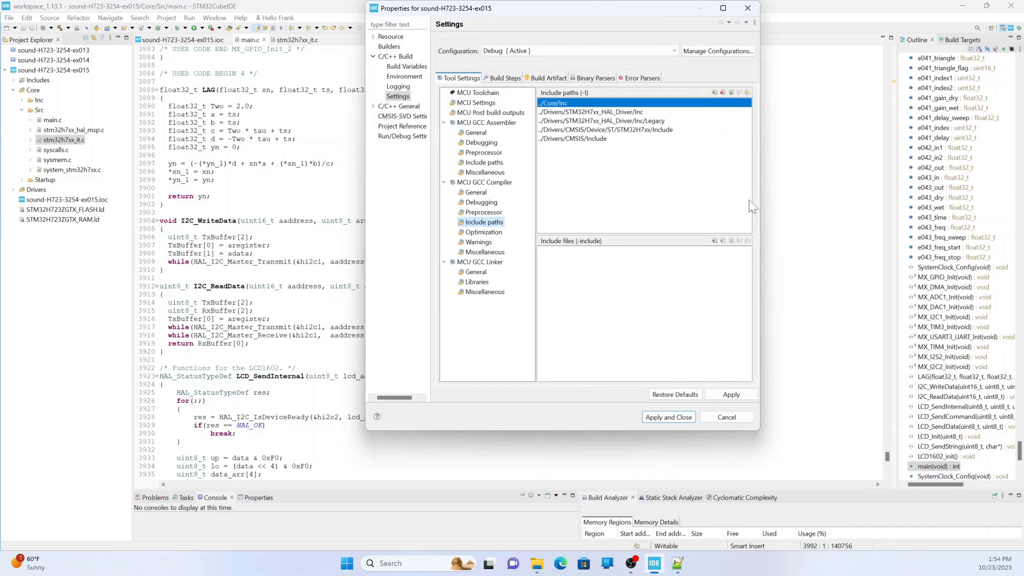
click(715, 93)
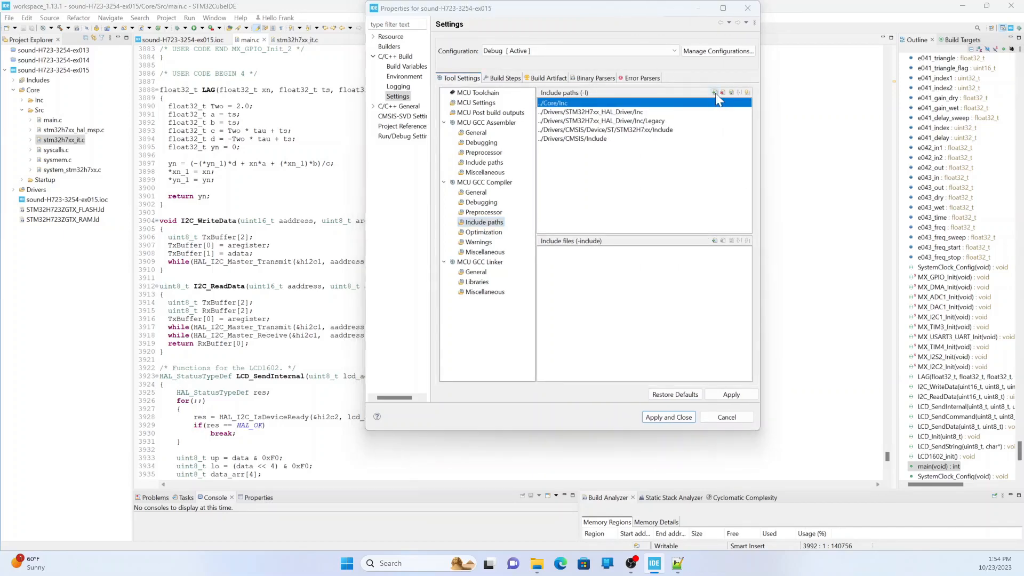
key(ctrl+v)
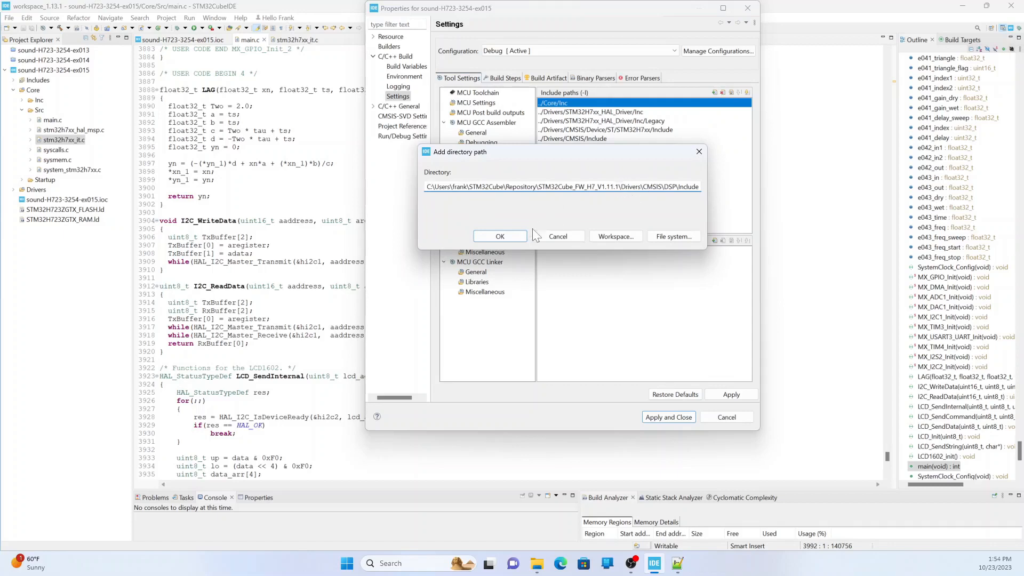
click(487, 236)
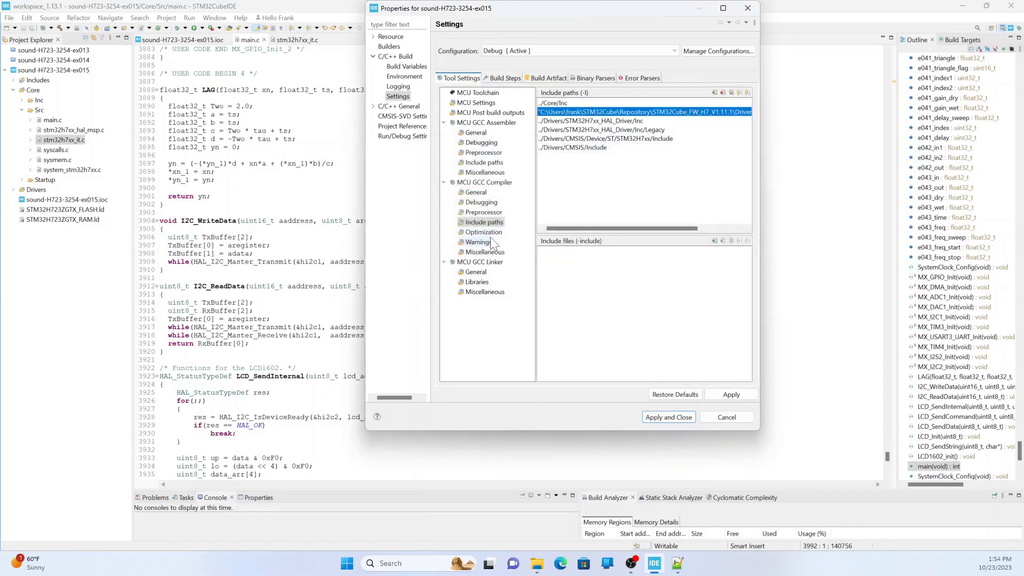
Apply the include path change, rebuild the index, and close the project properties
click(741, 394)
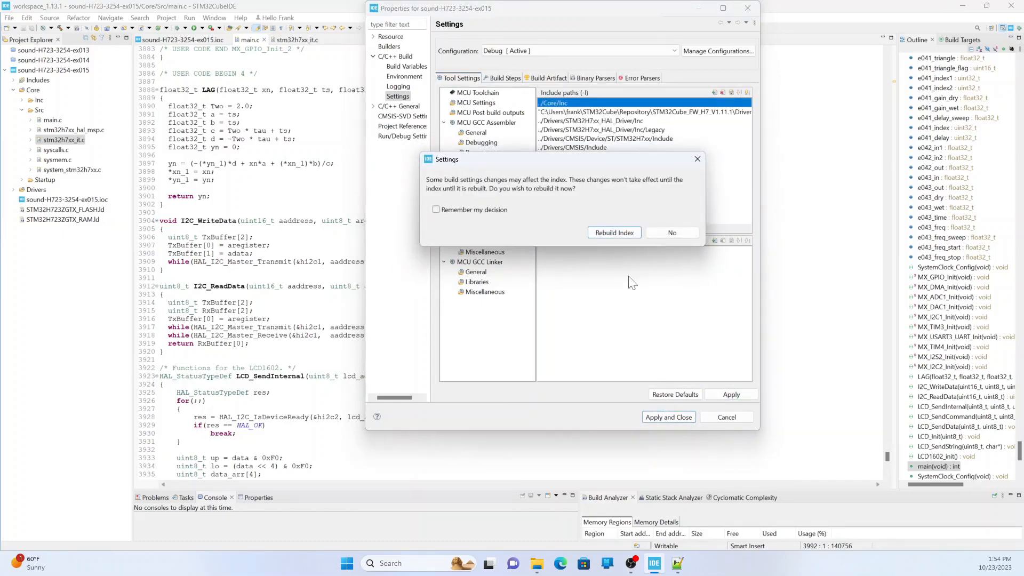
click(614, 233)
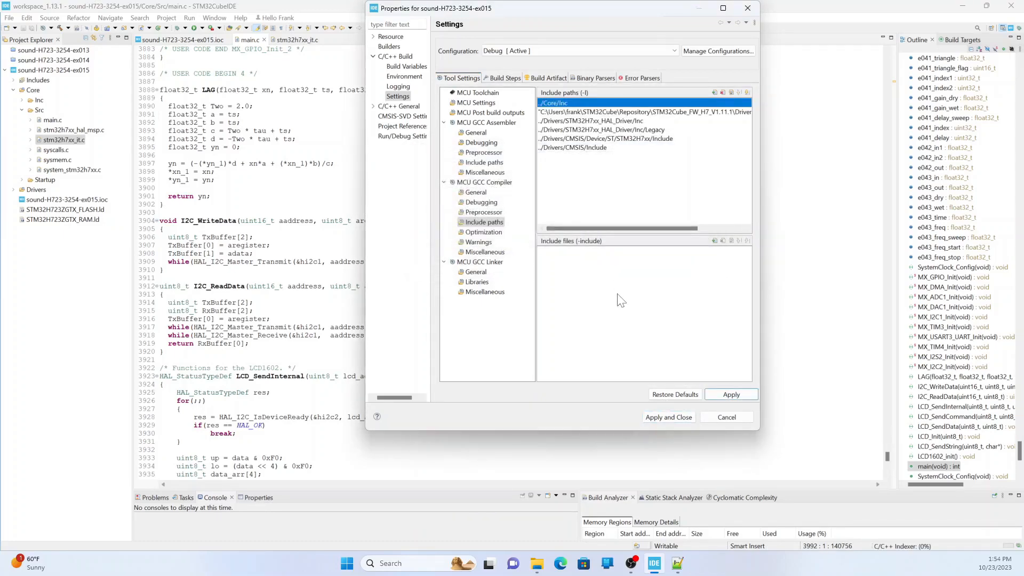
click(671, 416)
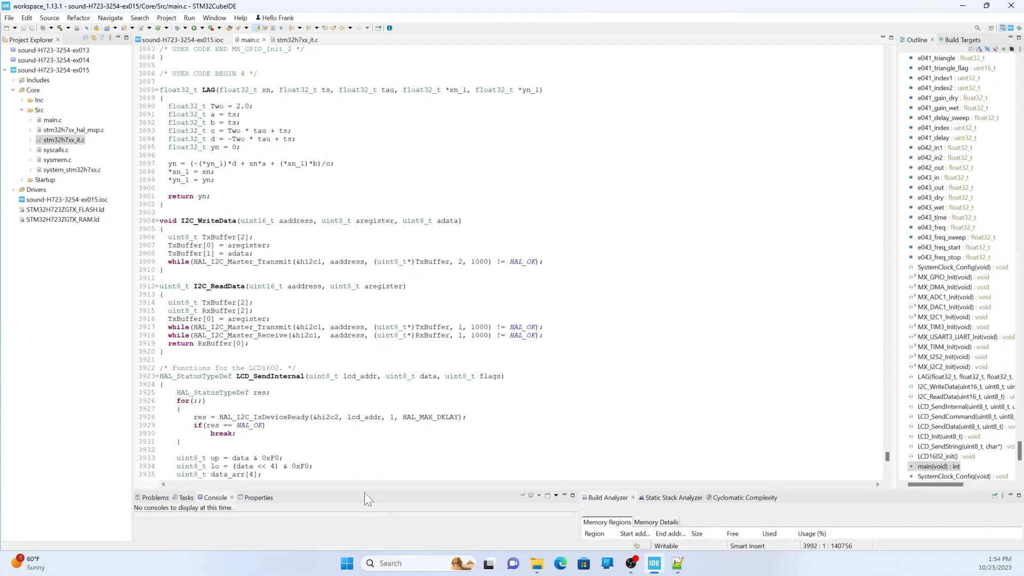
Enlarge the Console and Build Analyzer area below the code editor
drag(364, 481, 360, 488)
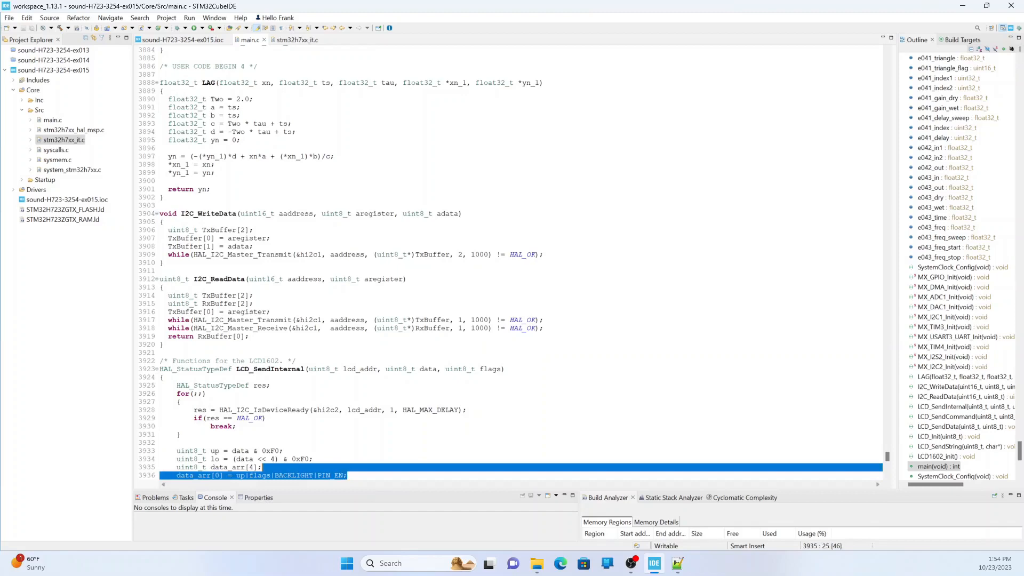
click(358, 510)
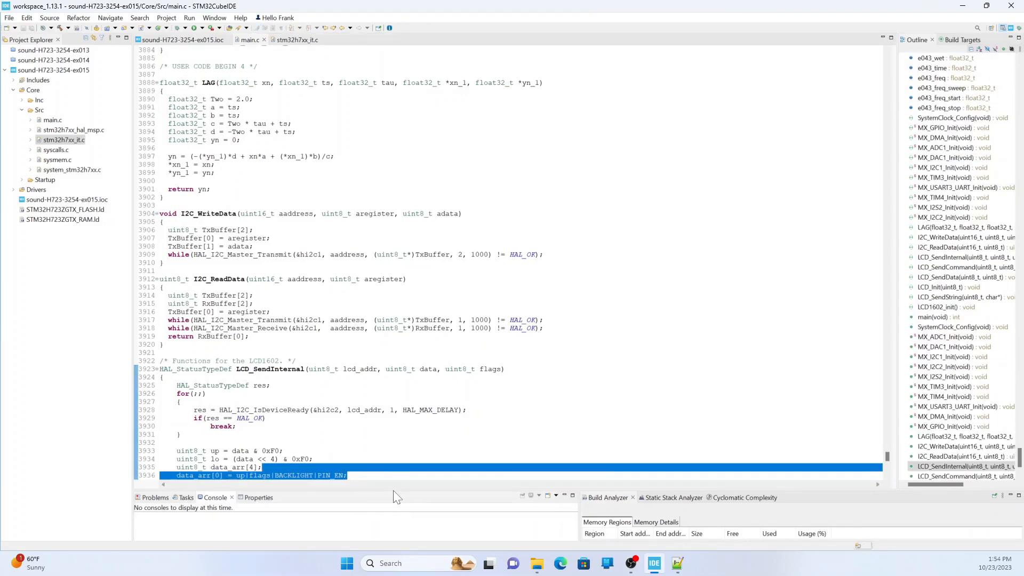
drag(392, 489, 387, 425)
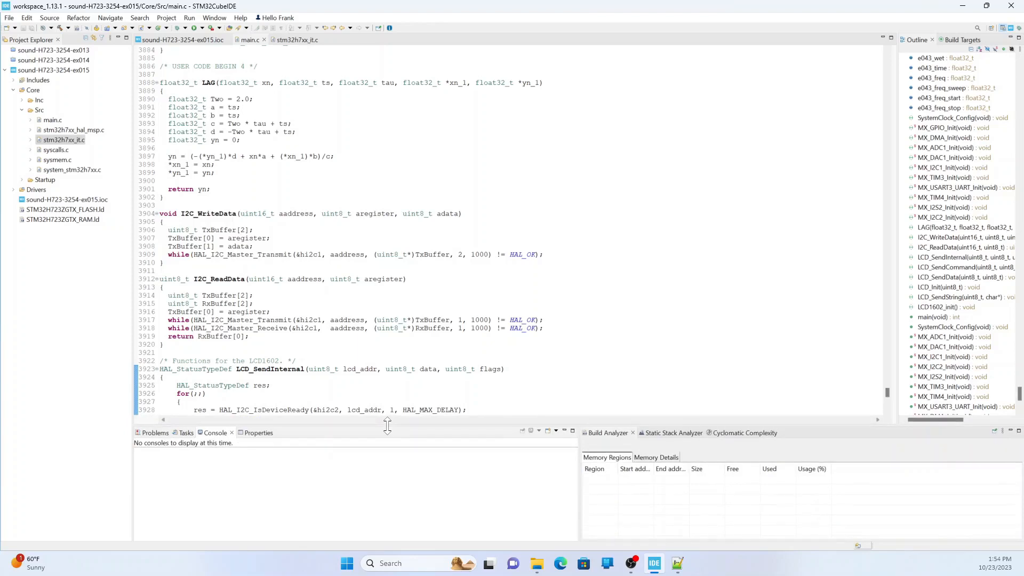
Build the sound-H723-3254-ex015 project and close the NOD_H723ZG (D:) drive window
click(58, 27)
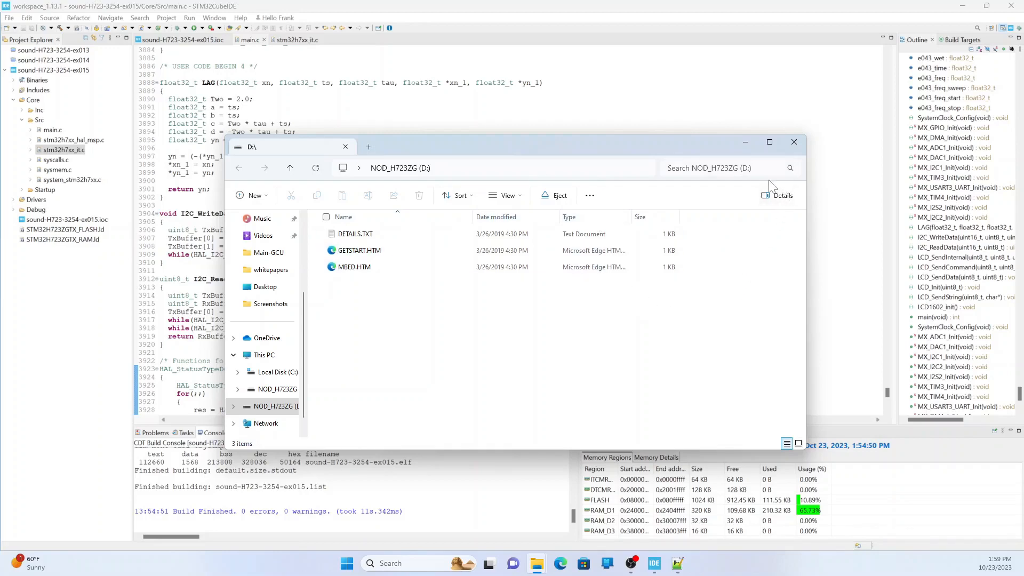
click(794, 143)
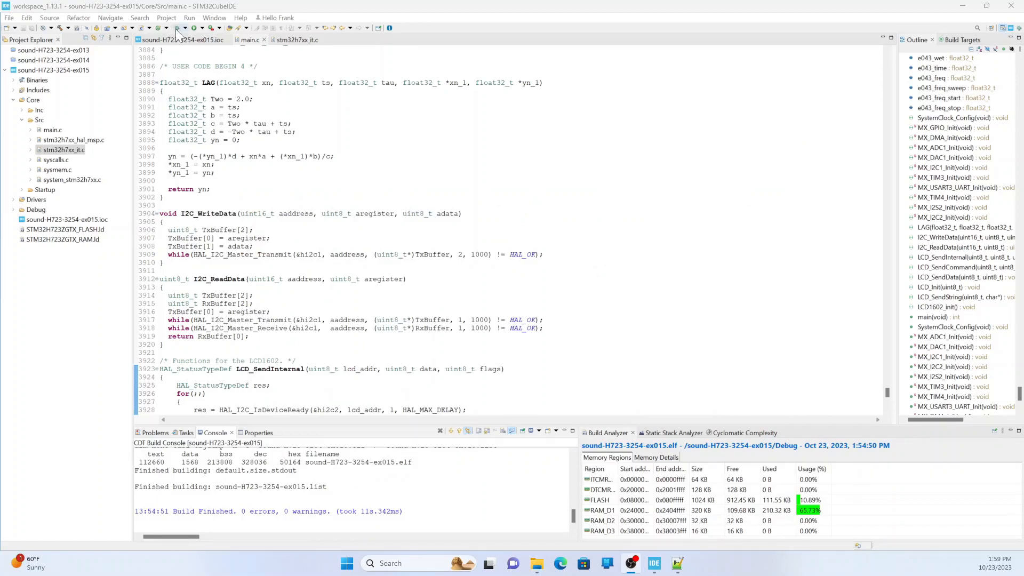
Select the sound-H723-3254-ex015 project, rebuild it, and launch a debug session with the default launch configuration
click(176, 29)
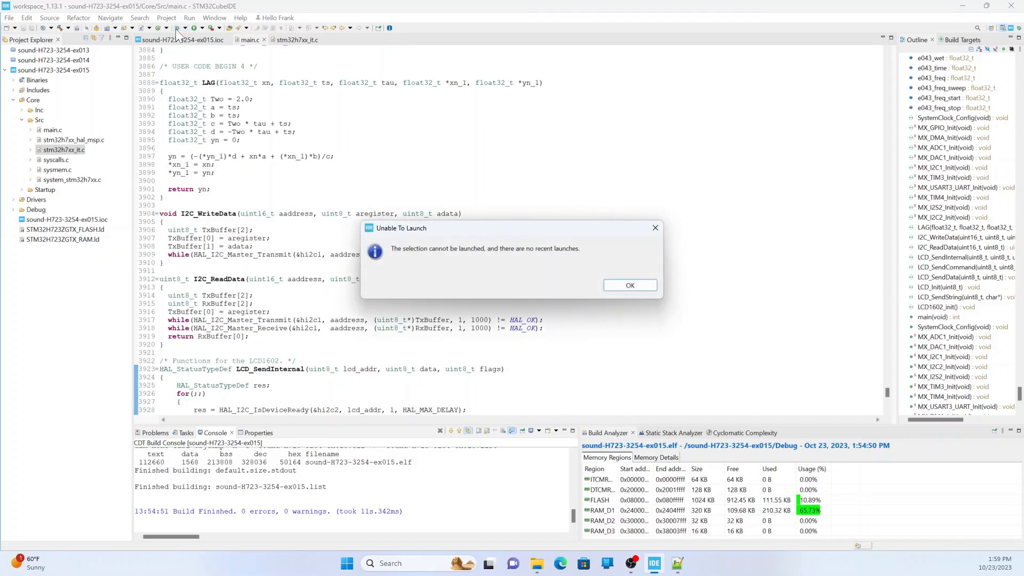
click(627, 287)
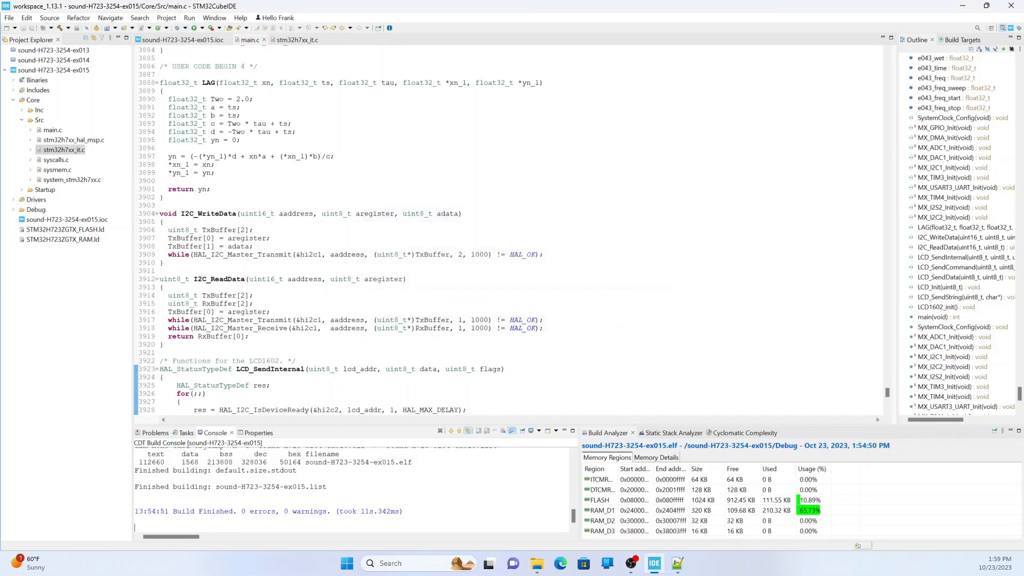
click(65, 75)
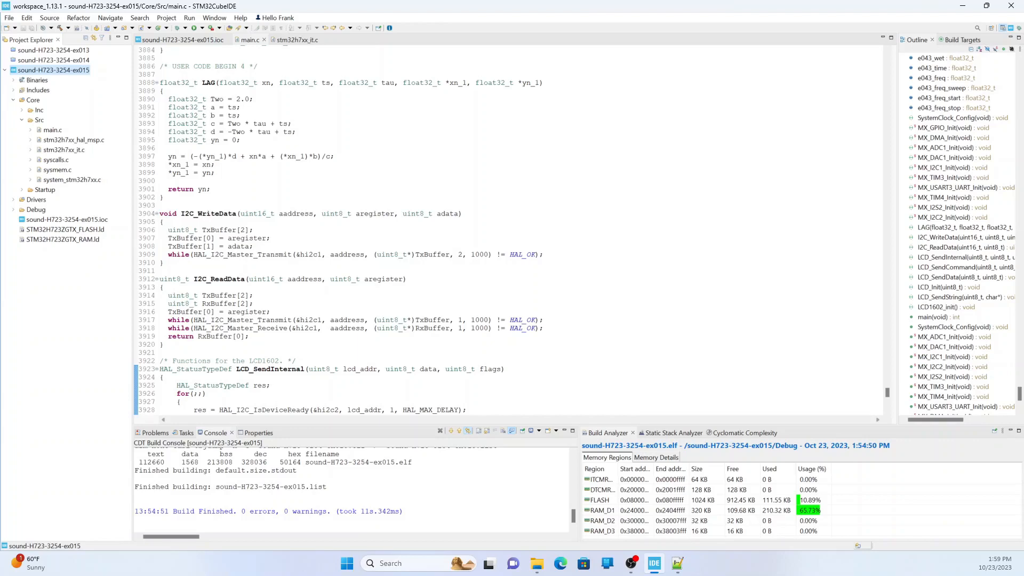
click(60, 30)
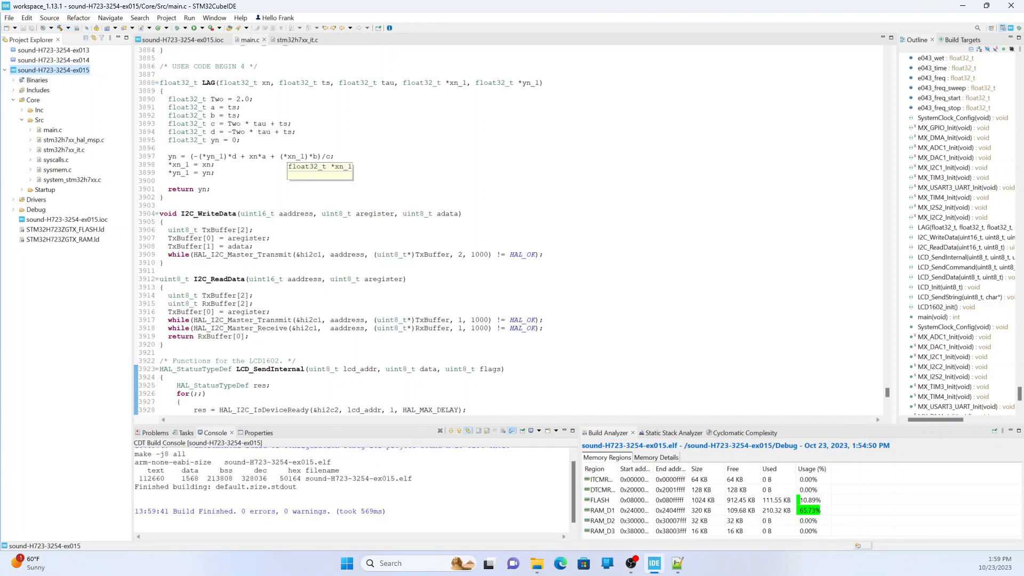
click(177, 29)
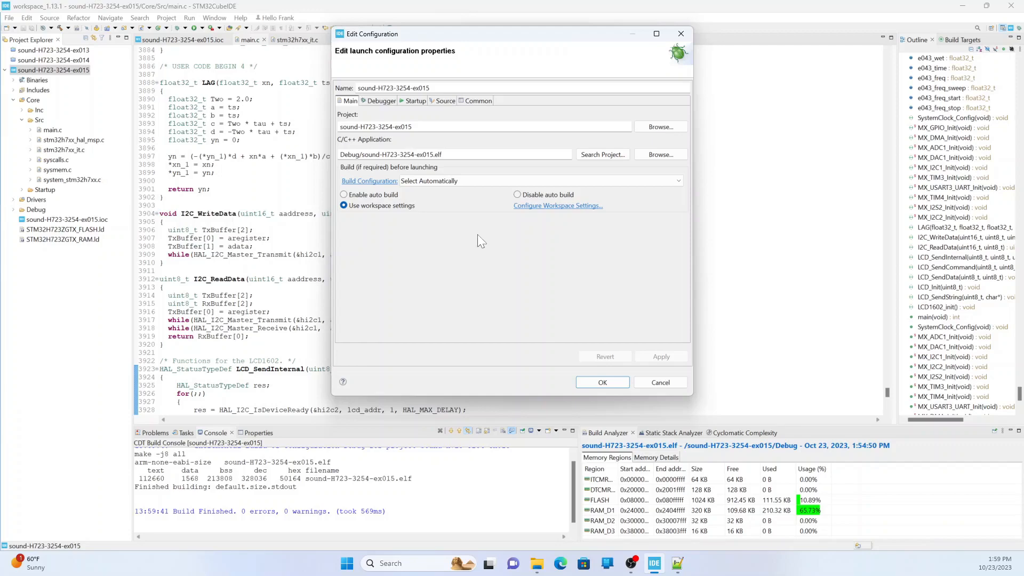
click(597, 382)
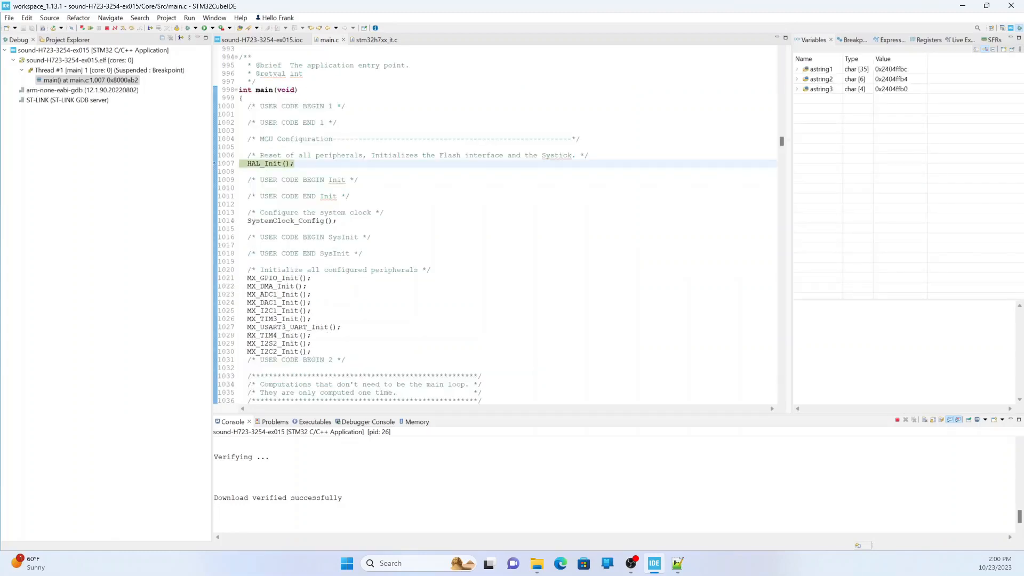
Show the live expressions and resume the program suspended at HAL_Init() in main
click(962, 40)
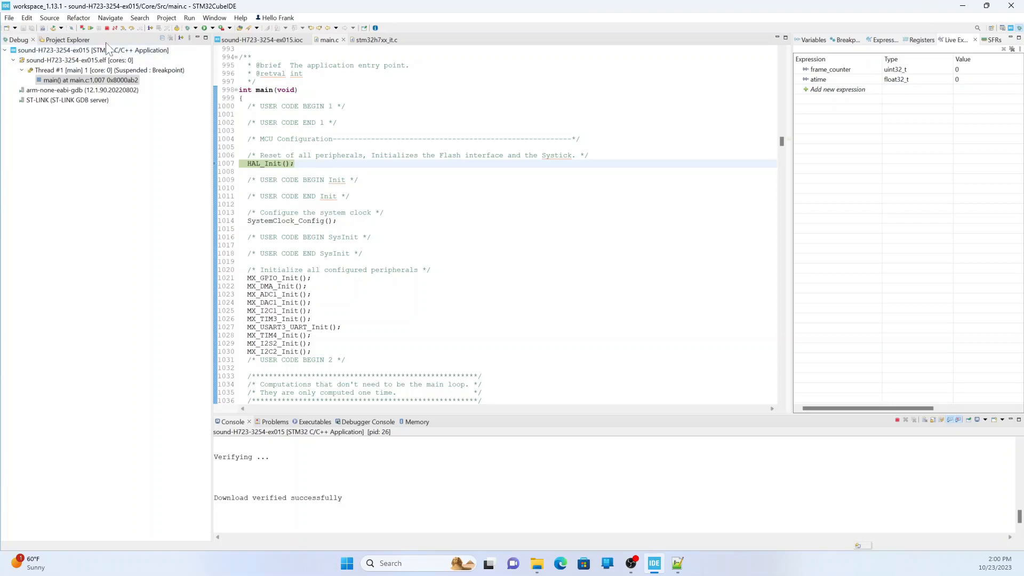
click(90, 28)
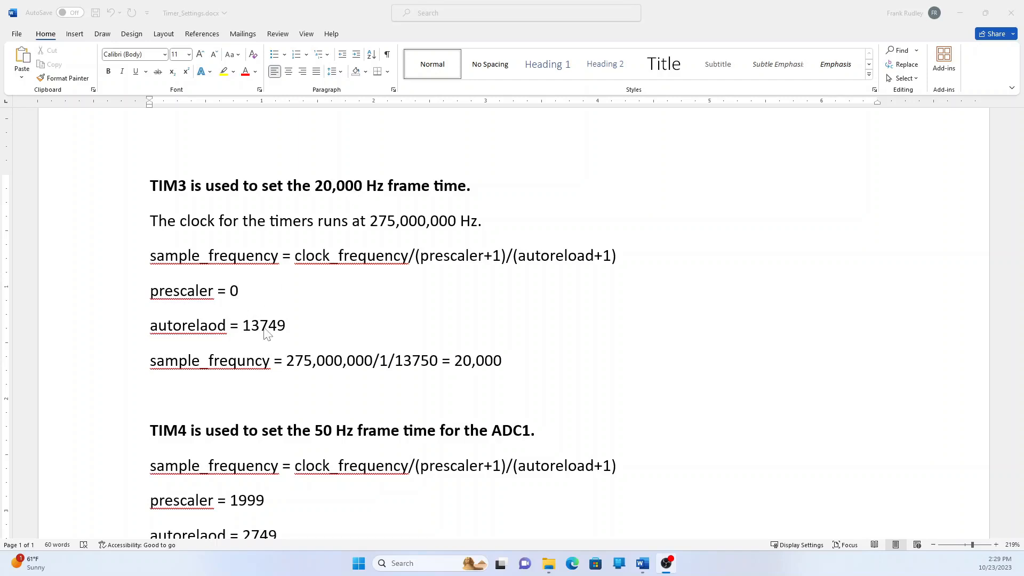
In Word's Timer_Settings.docx, correct the misspelled "autoreload" in the TIM3 section
click(210, 330)
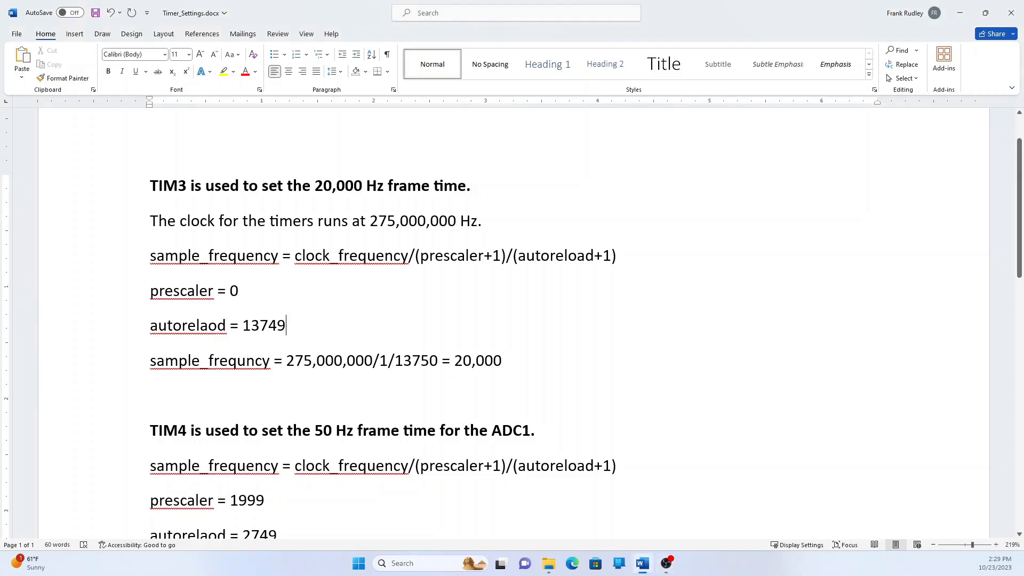
click(208, 326)
key(BackSpace)
text(a)
Examine the prescaler, autoreload and sample frequency settings for TIM3, and the prescaler and autoreload settings for TIM4
drag(239, 291, 218, 291)
drag(289, 326, 242, 327)
click(352, 330)
click(502, 360)
drag(243, 325, 292, 324)
click(292, 323)
drag(151, 290, 217, 291)
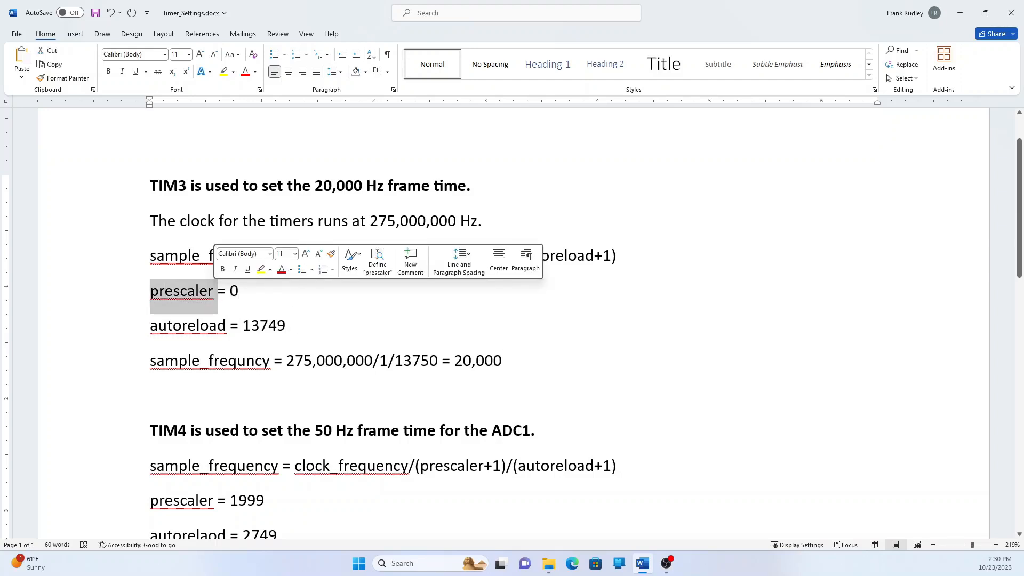
click(291, 325)
scroll(291, 325, down, 3)
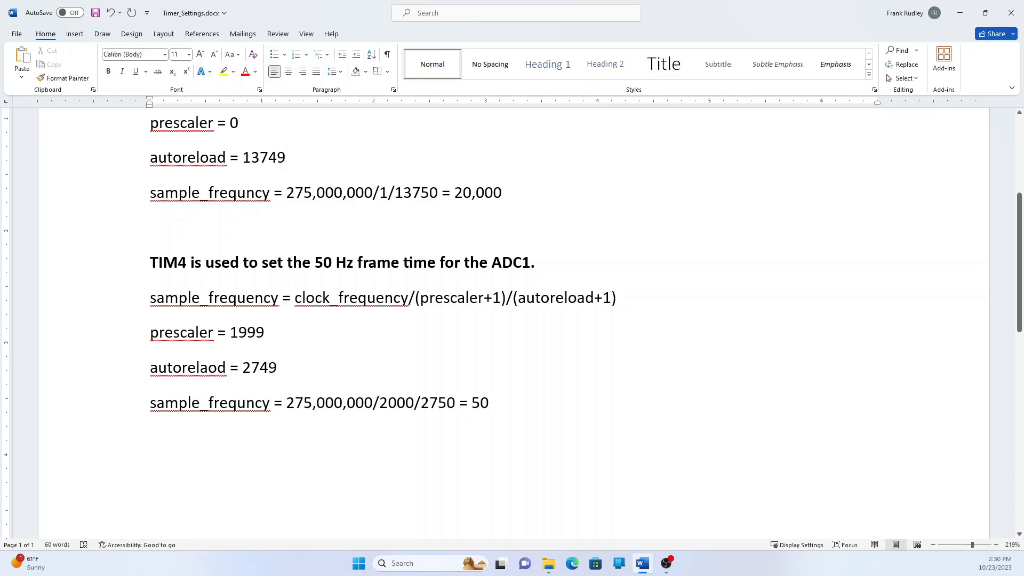
click(107, 344)
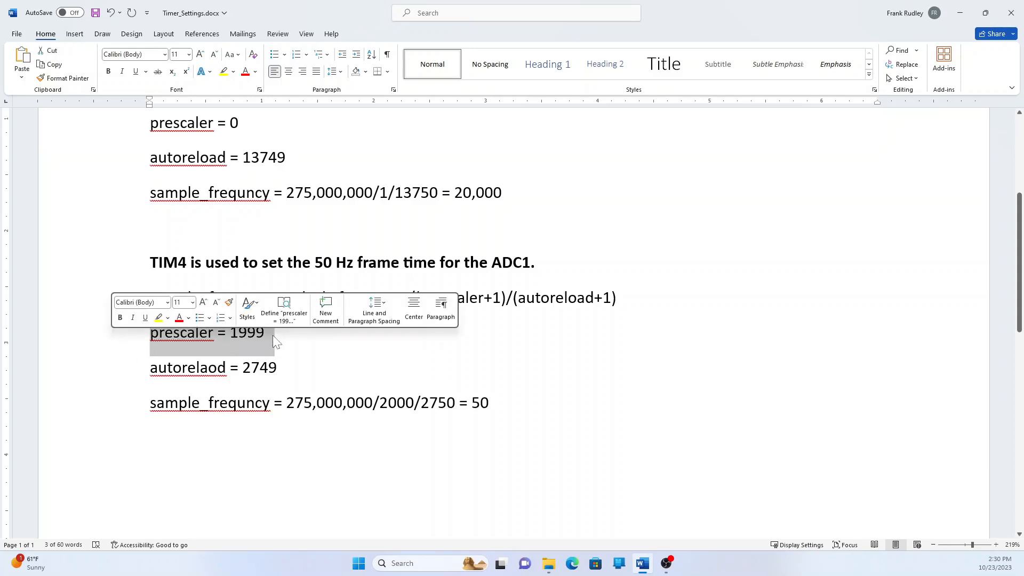
click(110, 377)
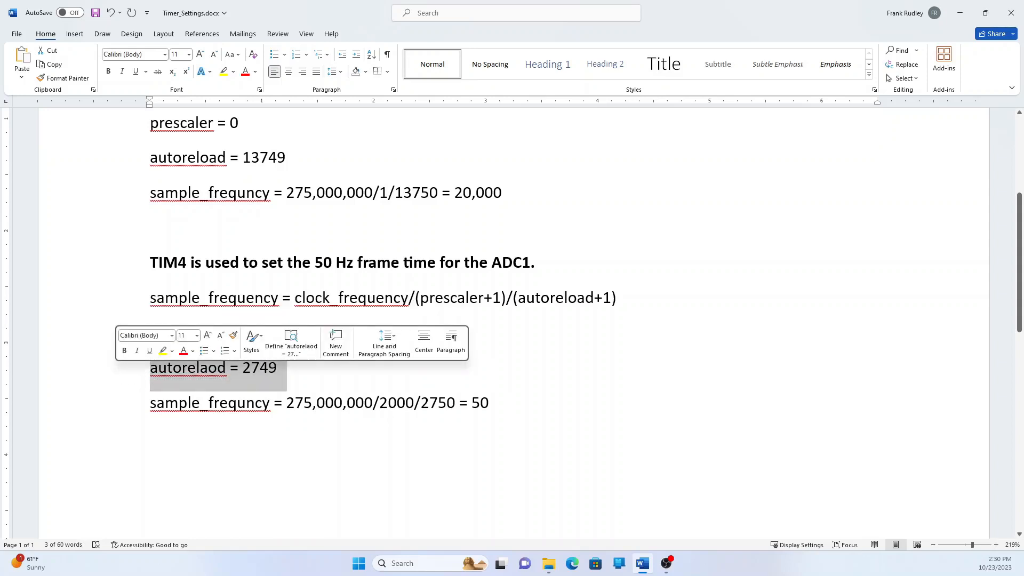
click(323, 378)
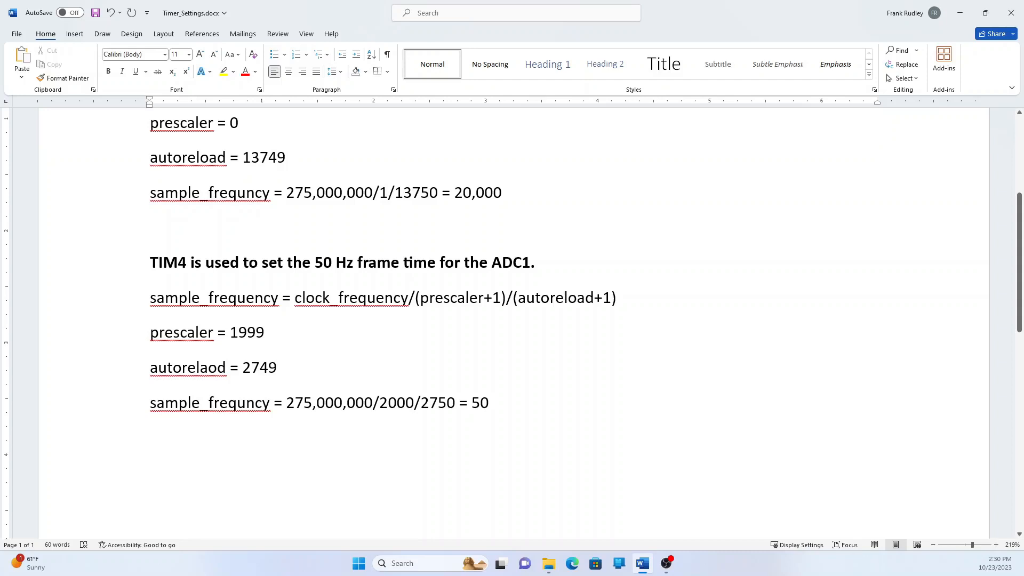
double_click(246, 403)
text(e)
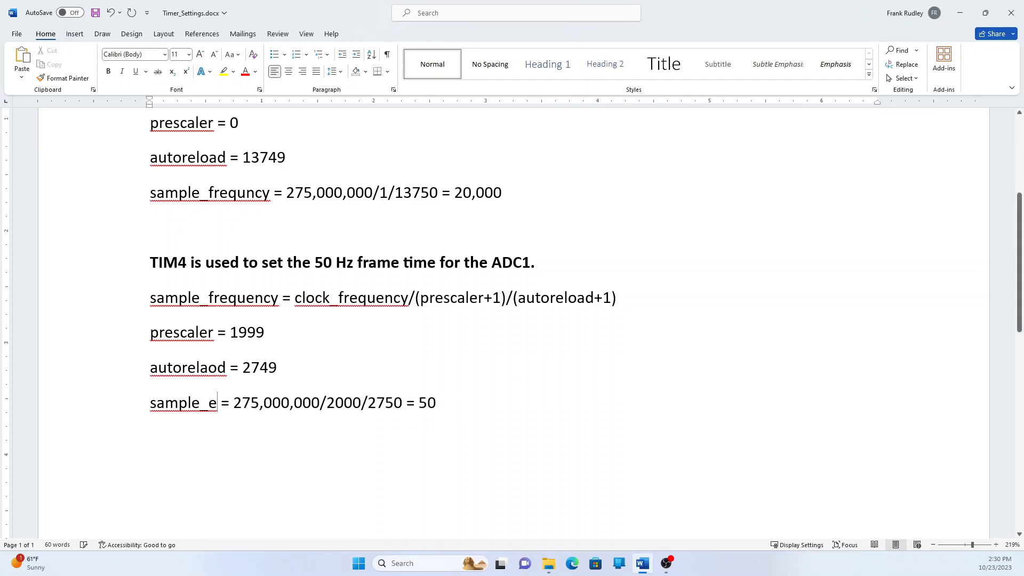
key(ctrl+z)
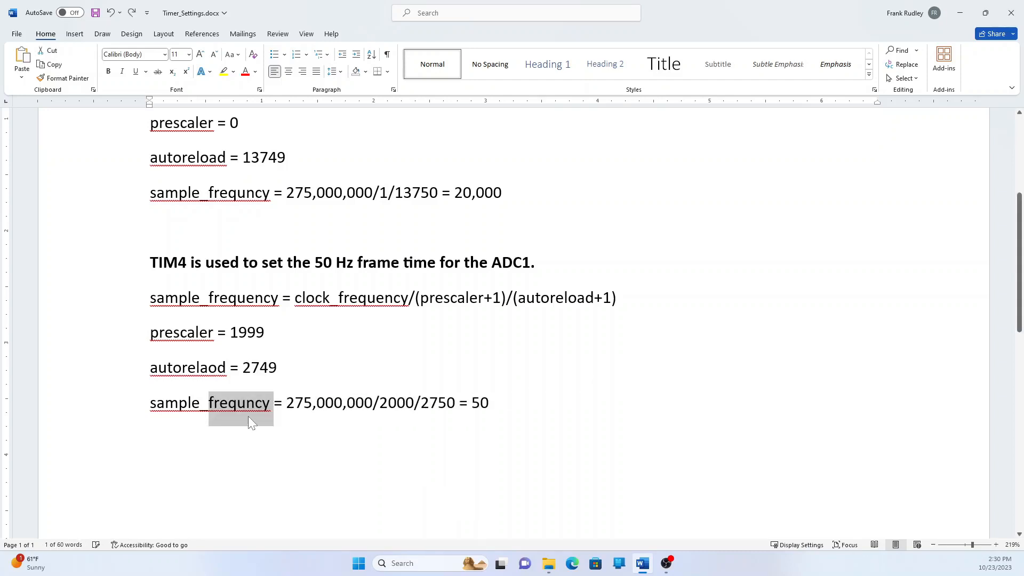
Correct the misspelled "sample_frequency" in the calculated 50 Hz line of the TIM4 section
click(245, 403)
text(e)
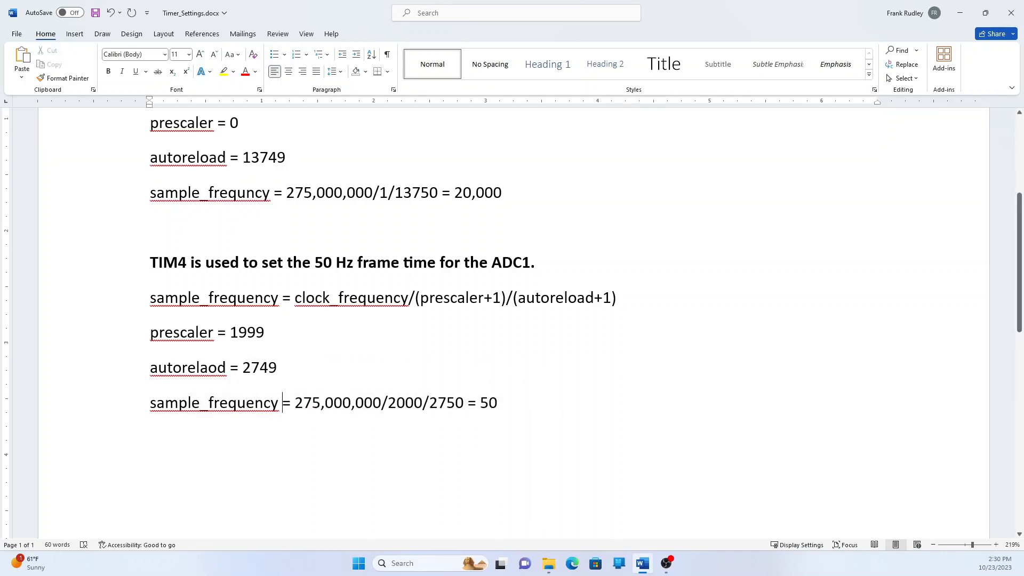
click(282, 404)
Correct the misspelled "autoreload" in the TIM4 section
double_click(207, 373)
click(202, 369)
key(BackSpace)
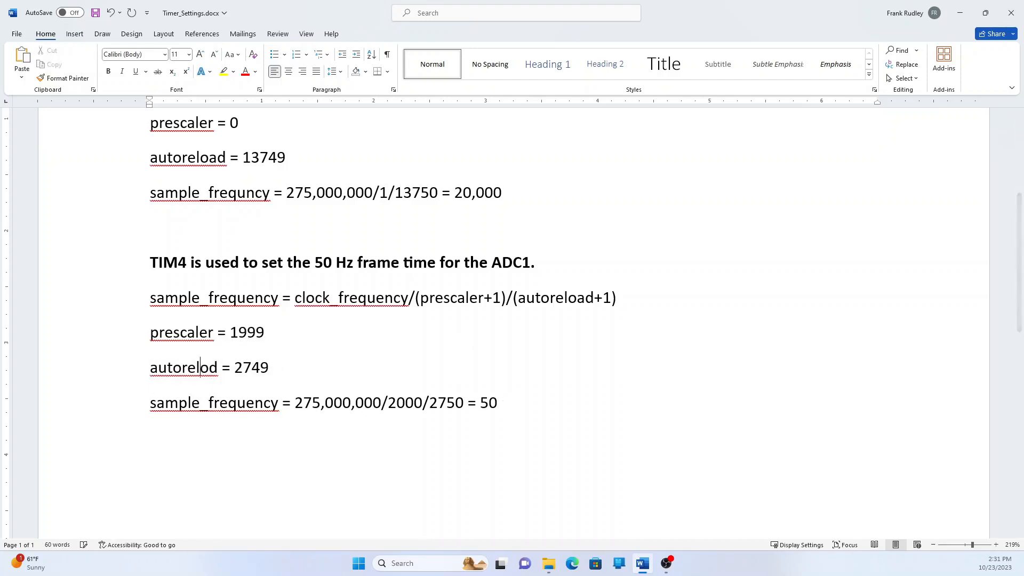
text(a)
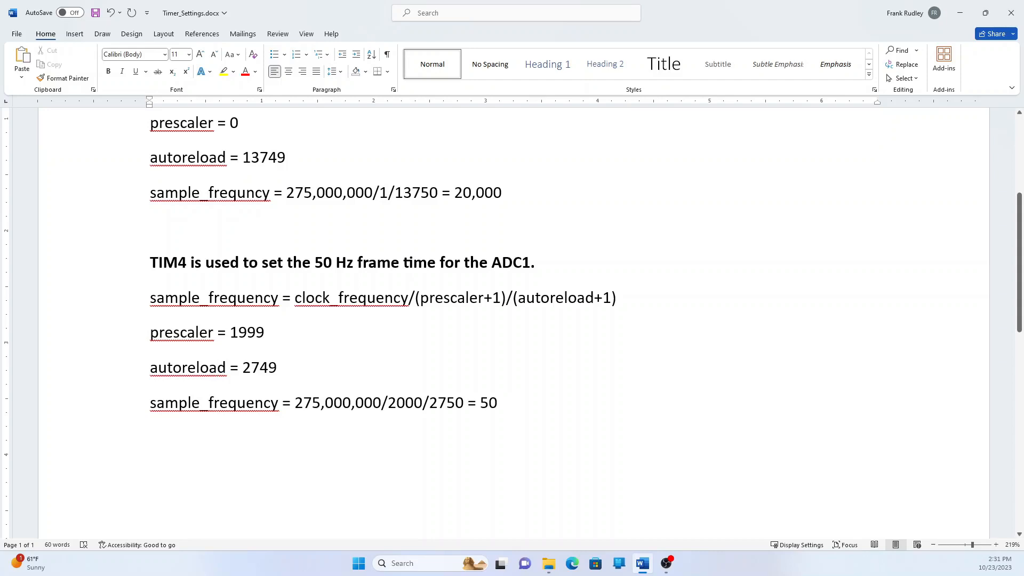
scroll(512, 320, up, 3)
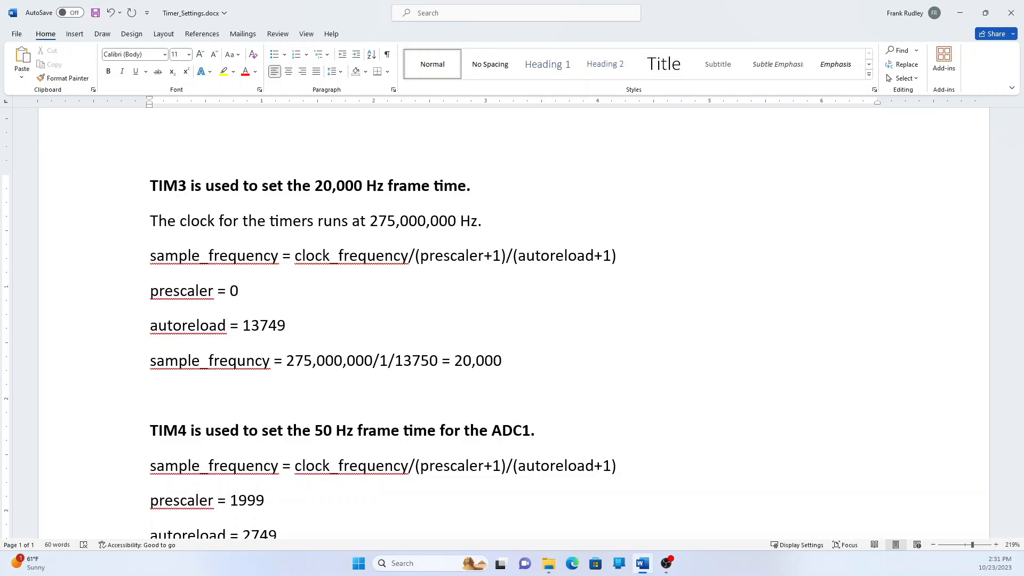
scroll(512, 320, down, 3)
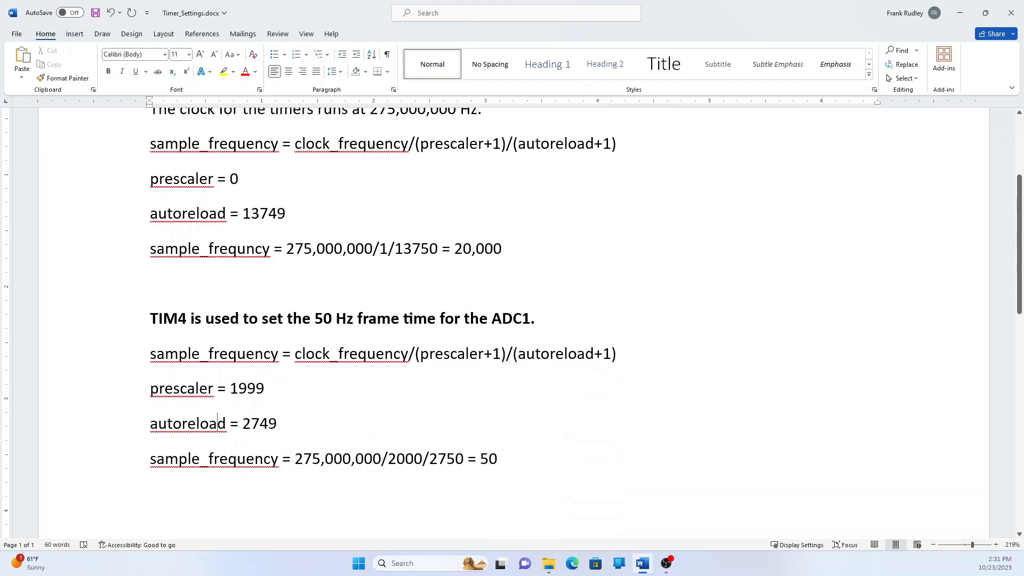
scroll(511, 320, up, 2)
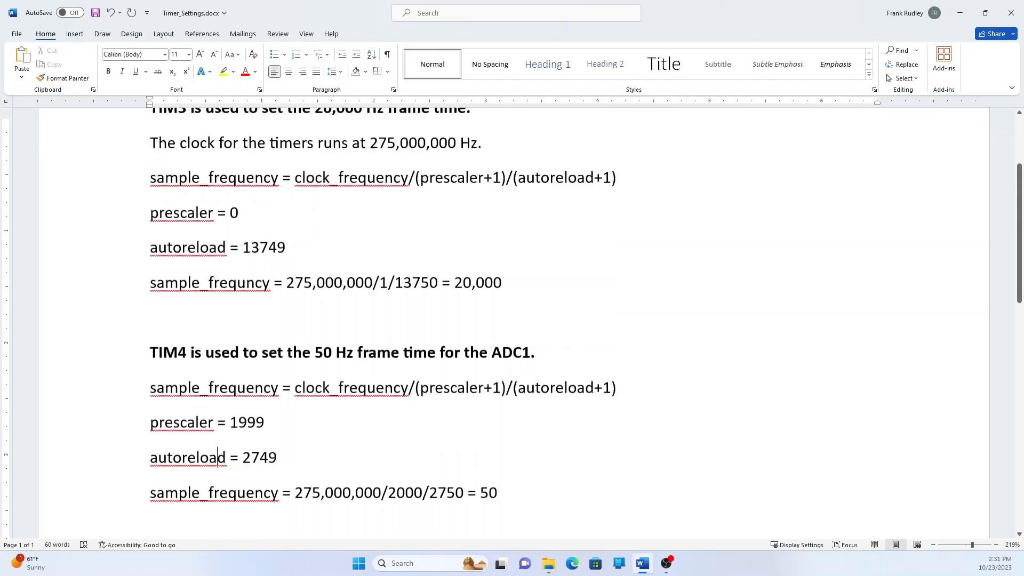